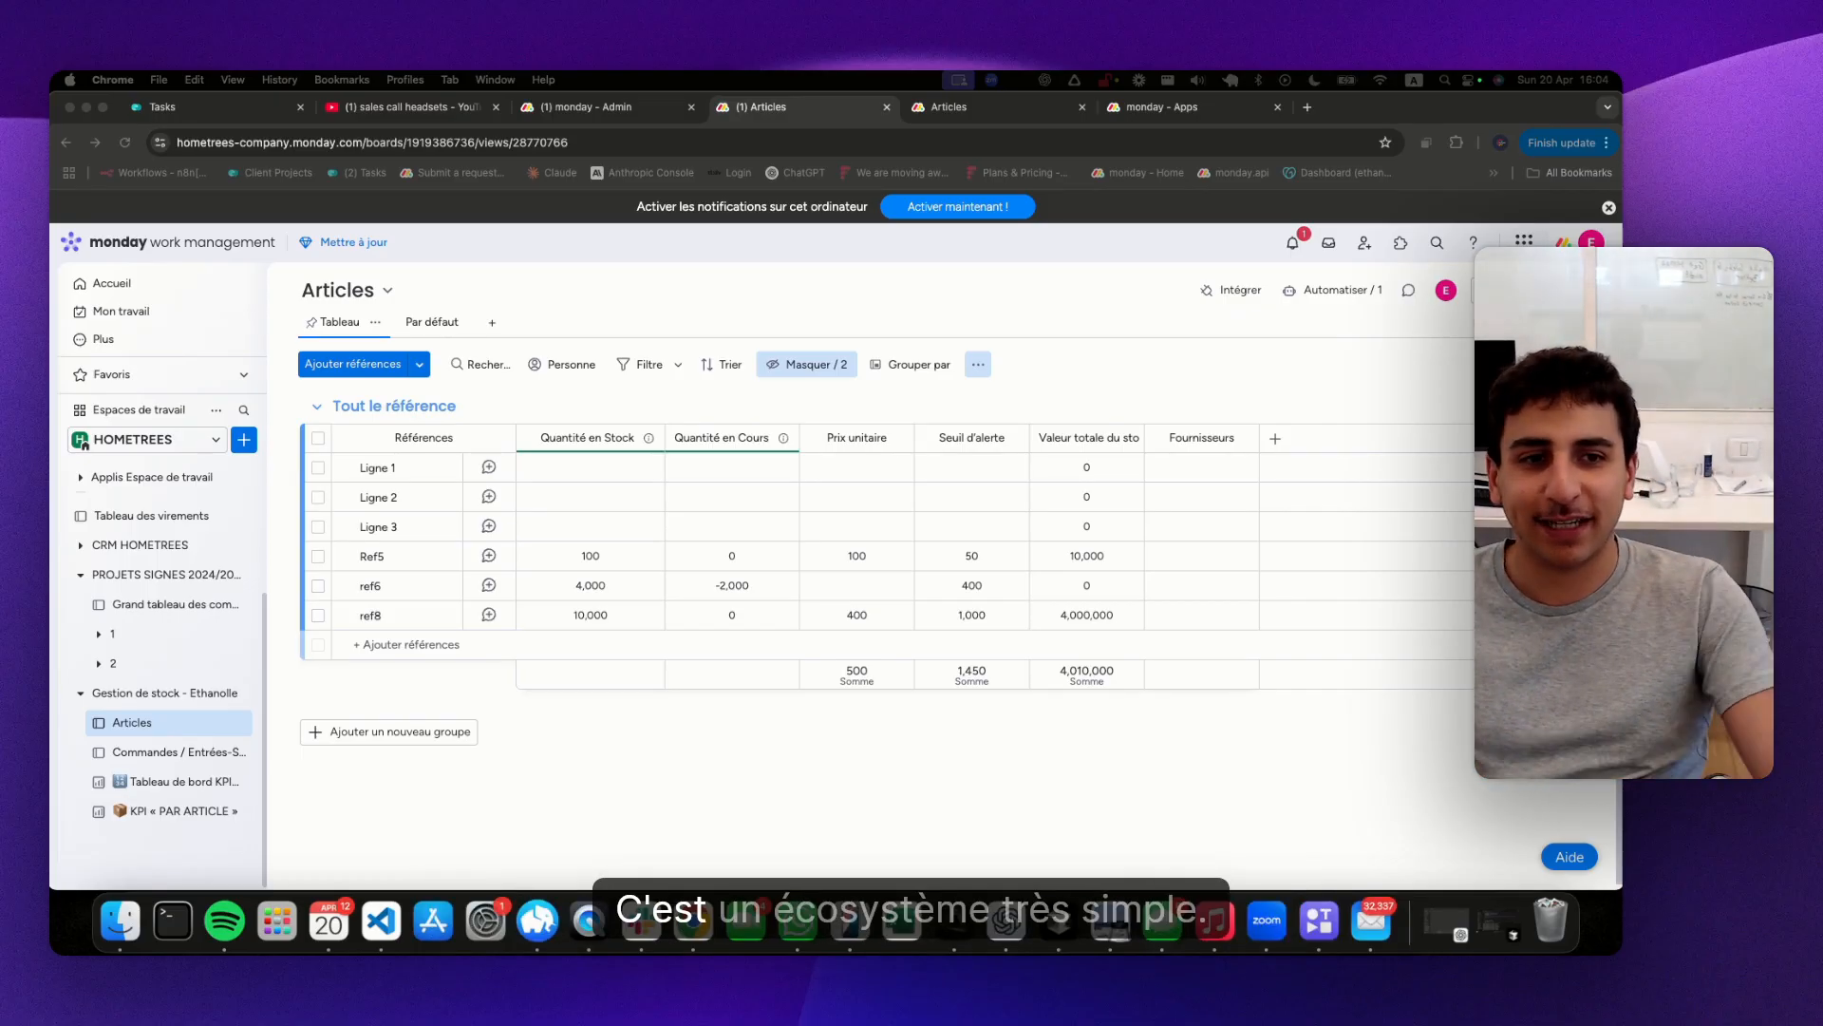
Delete the references Ligne 1, Ligne 2 and Ligne 3 from the Articles board and confirm the deletion
click(318, 526)
click(319, 497)
click(319, 467)
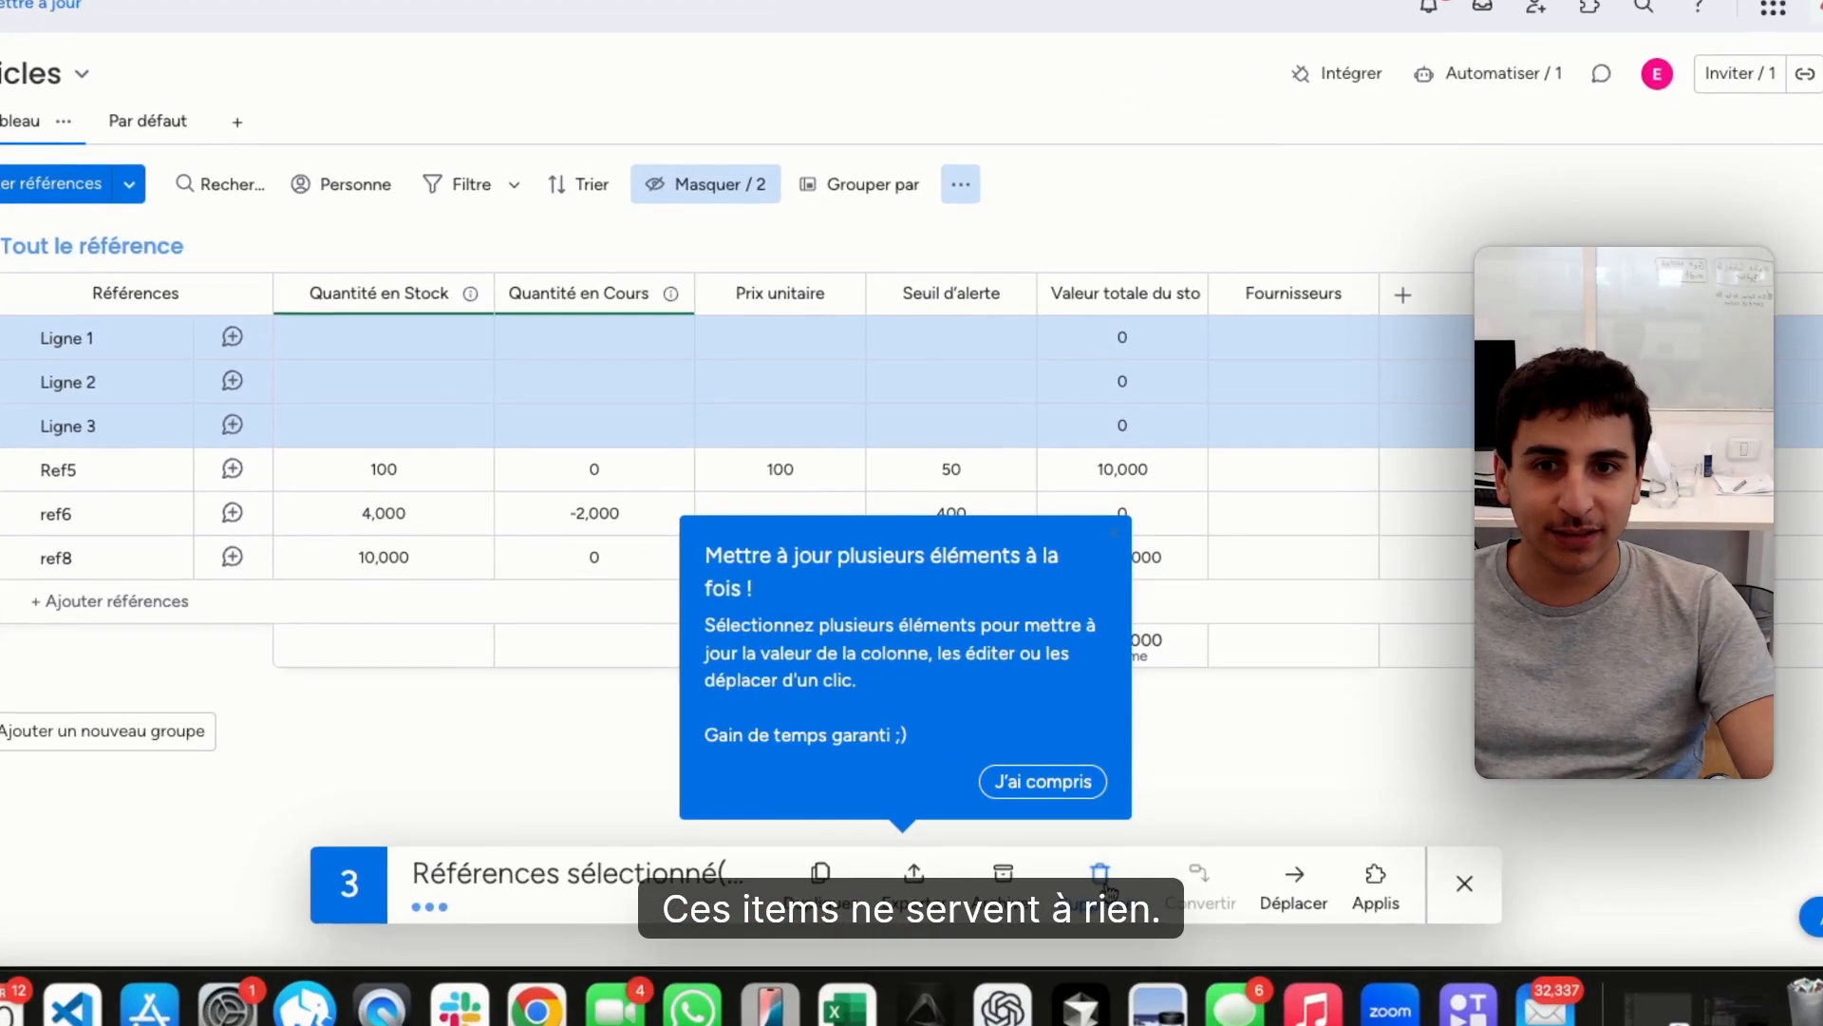
click(1102, 878)
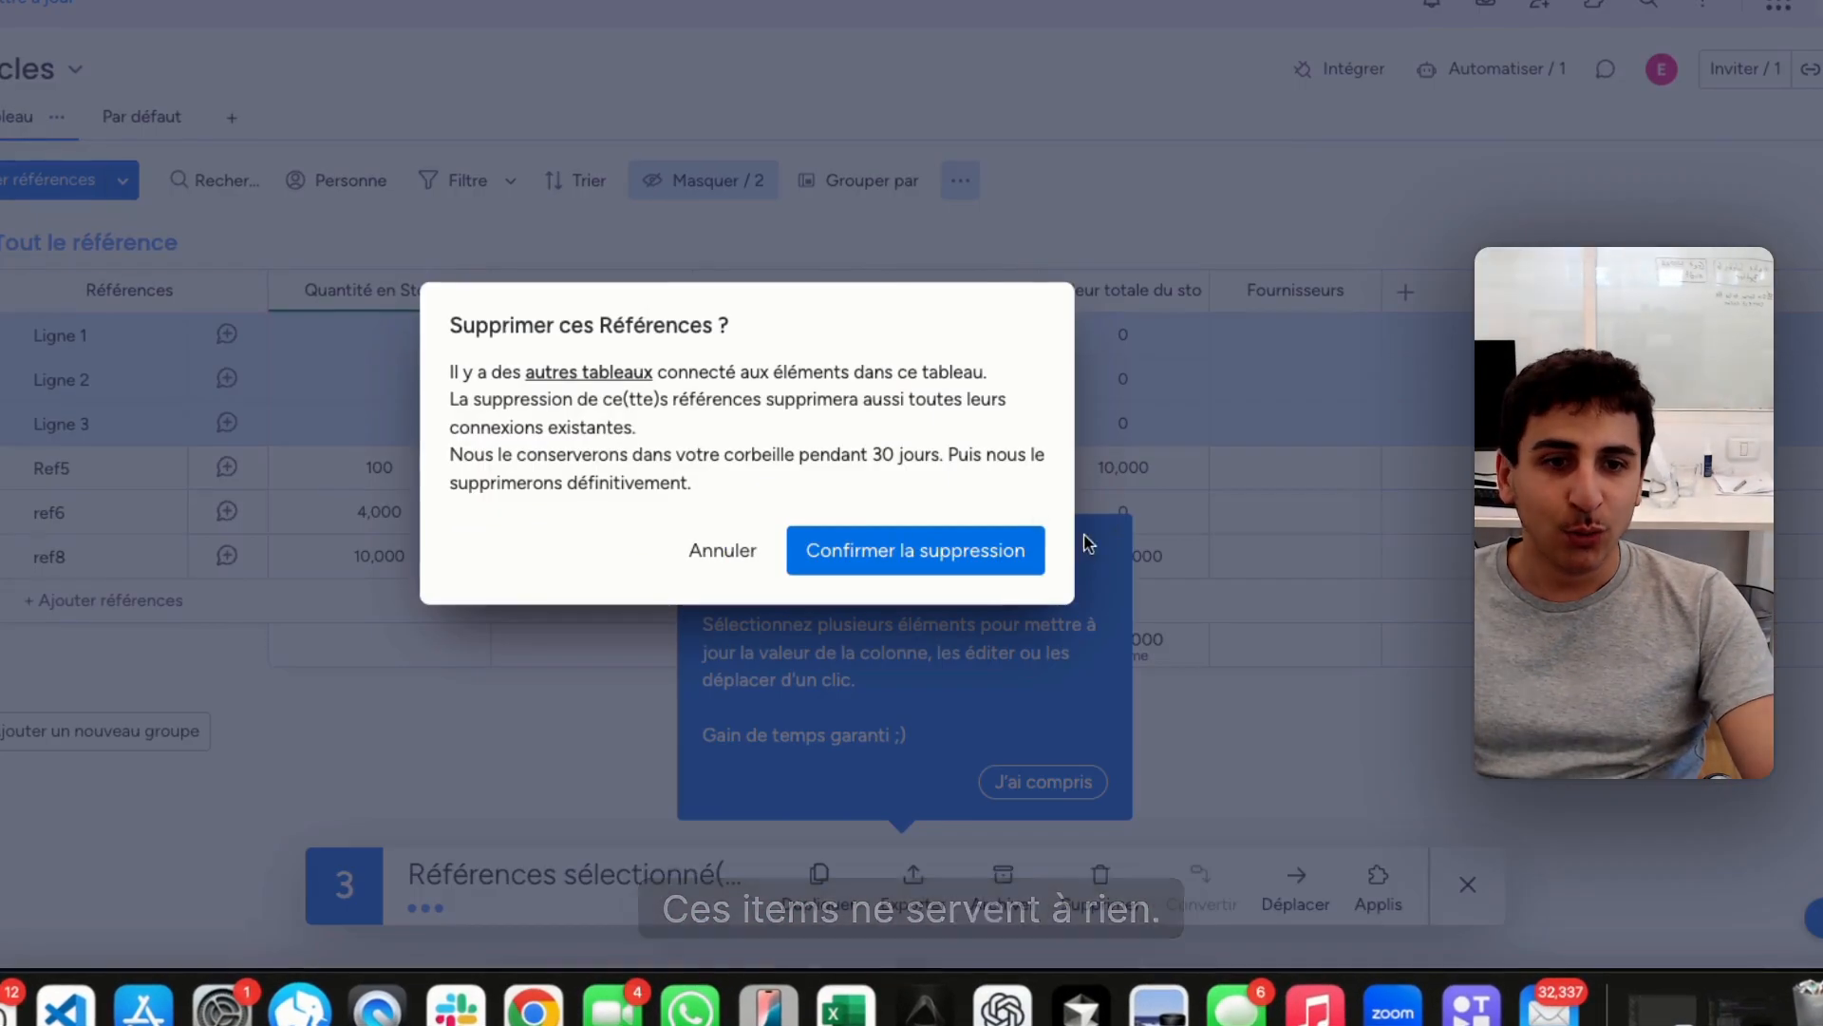
click(1001, 556)
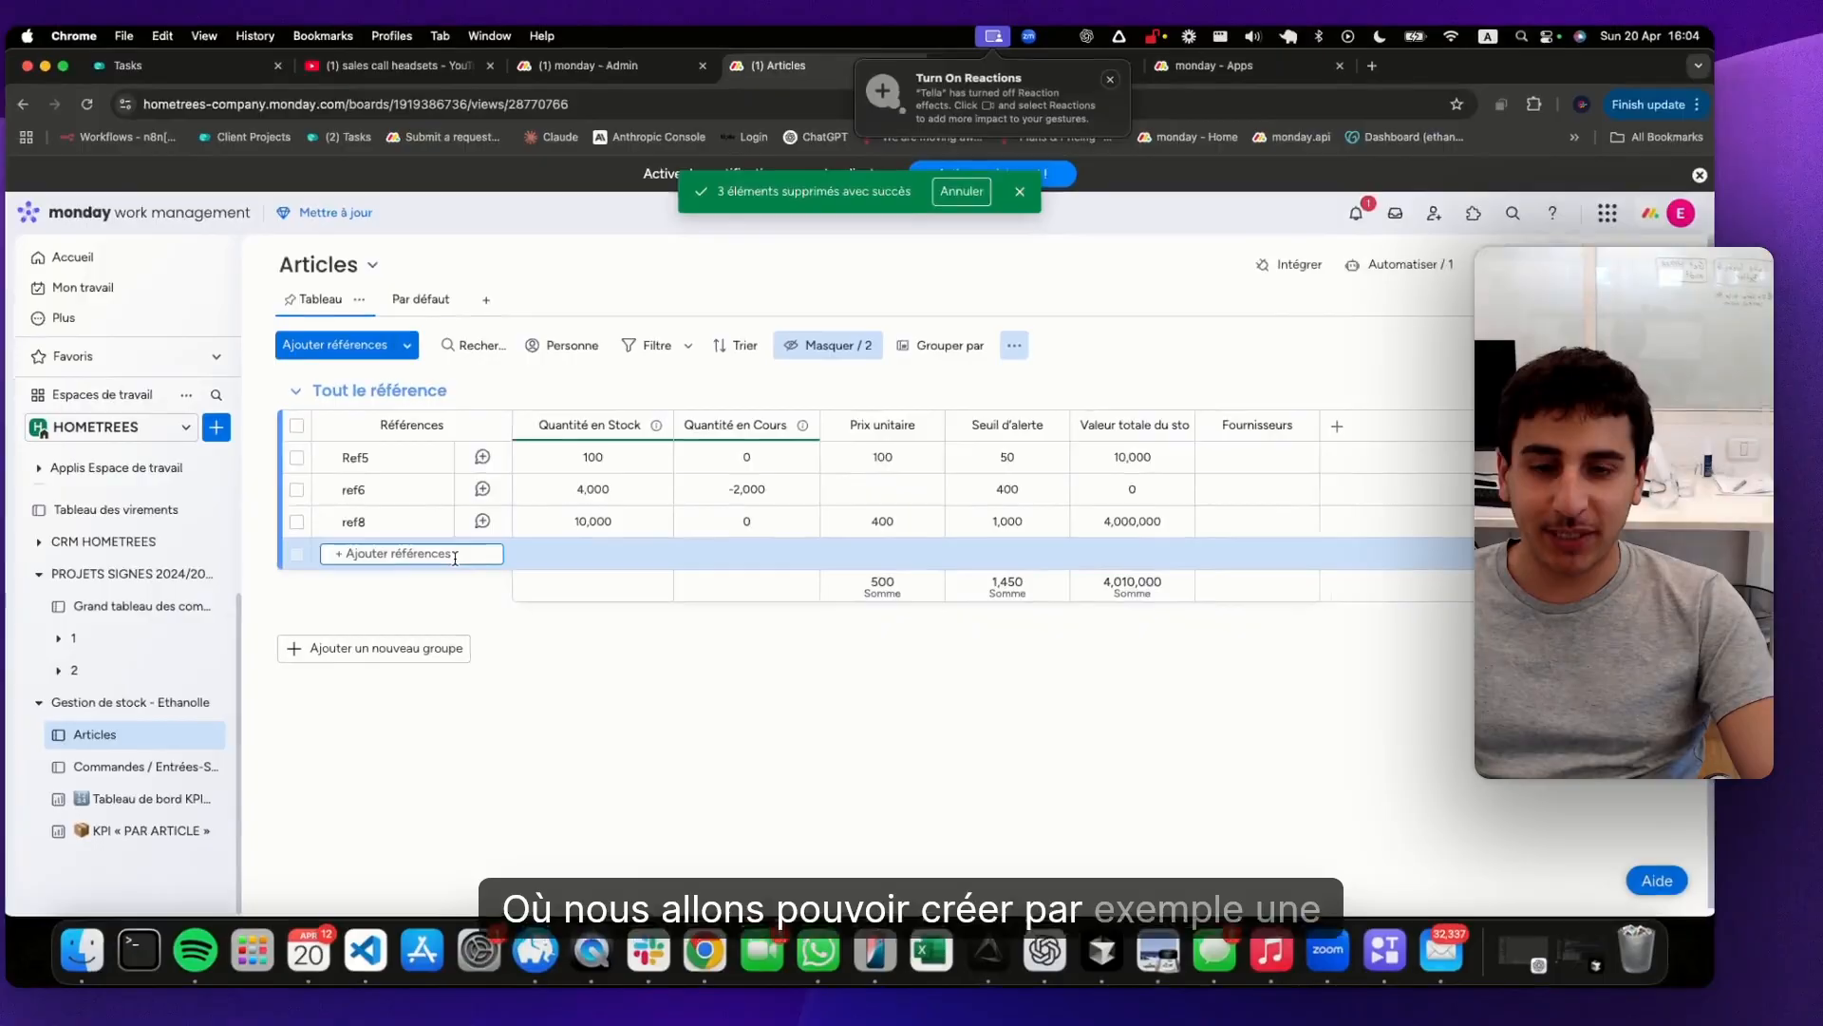
Add a new reference named ref10 to the group Tout le référence
click(411, 556)
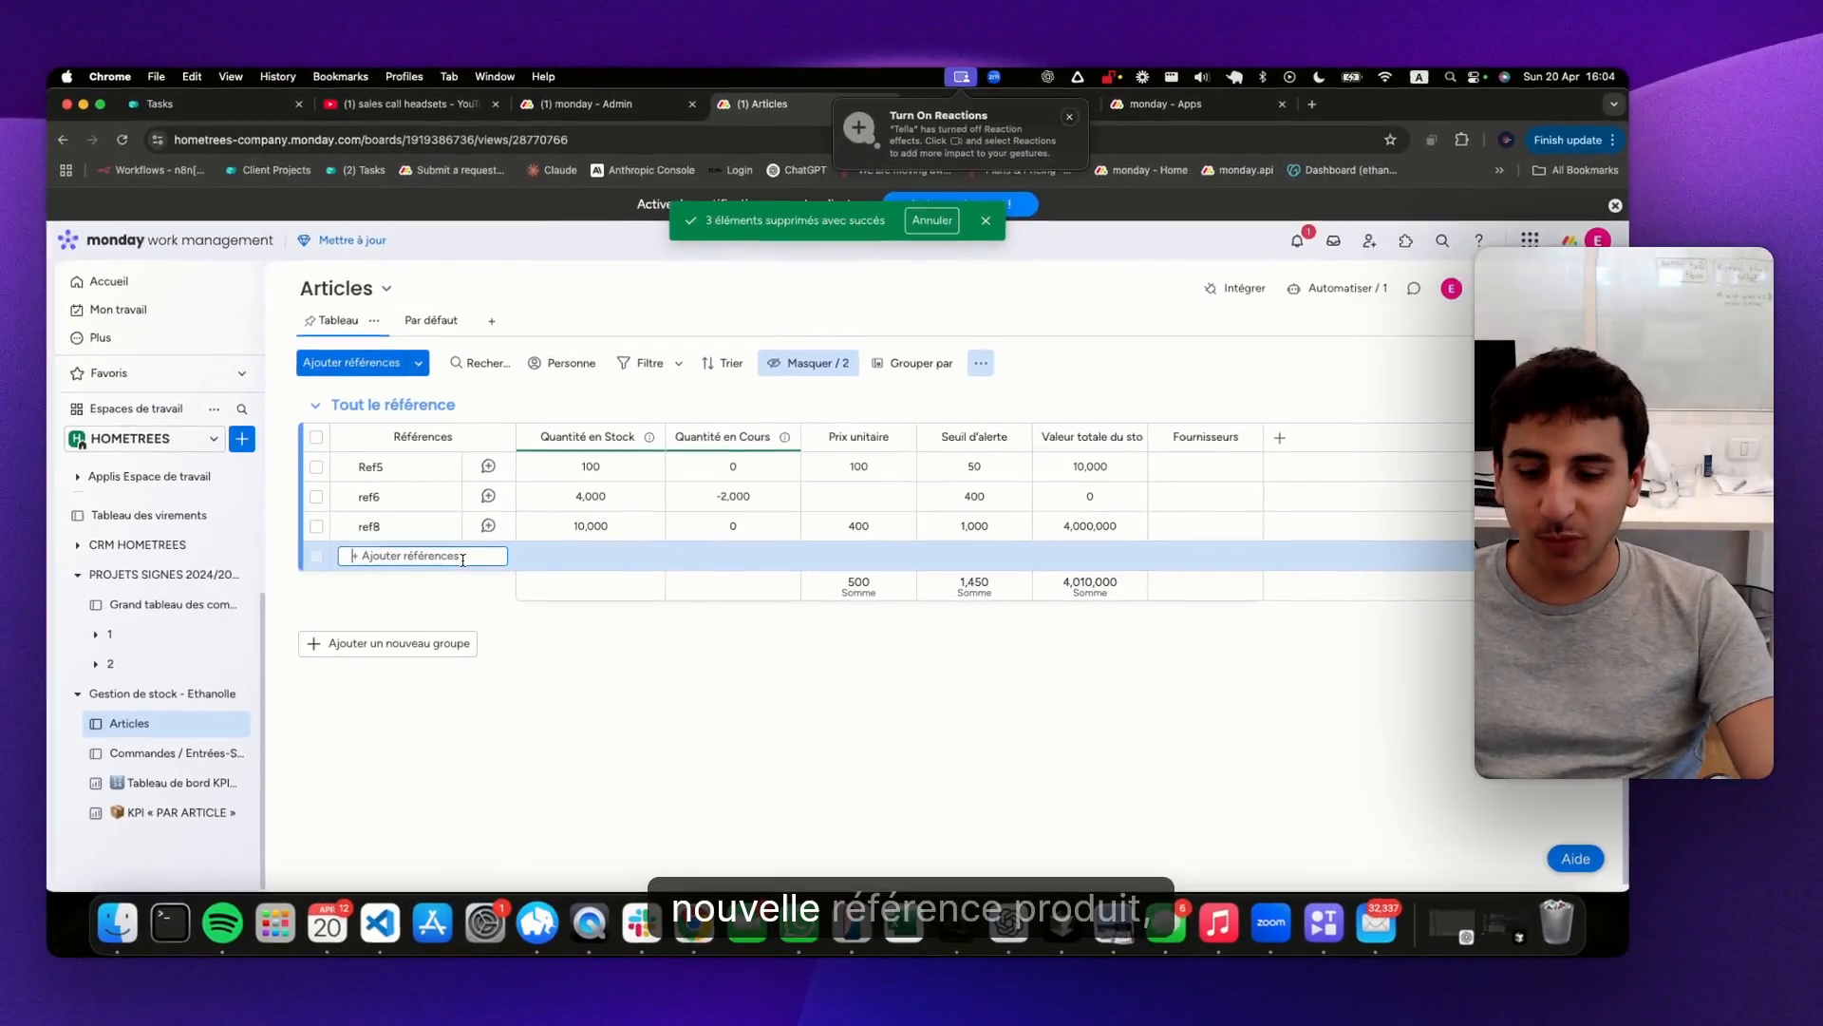
text(ref10)
key(Return)
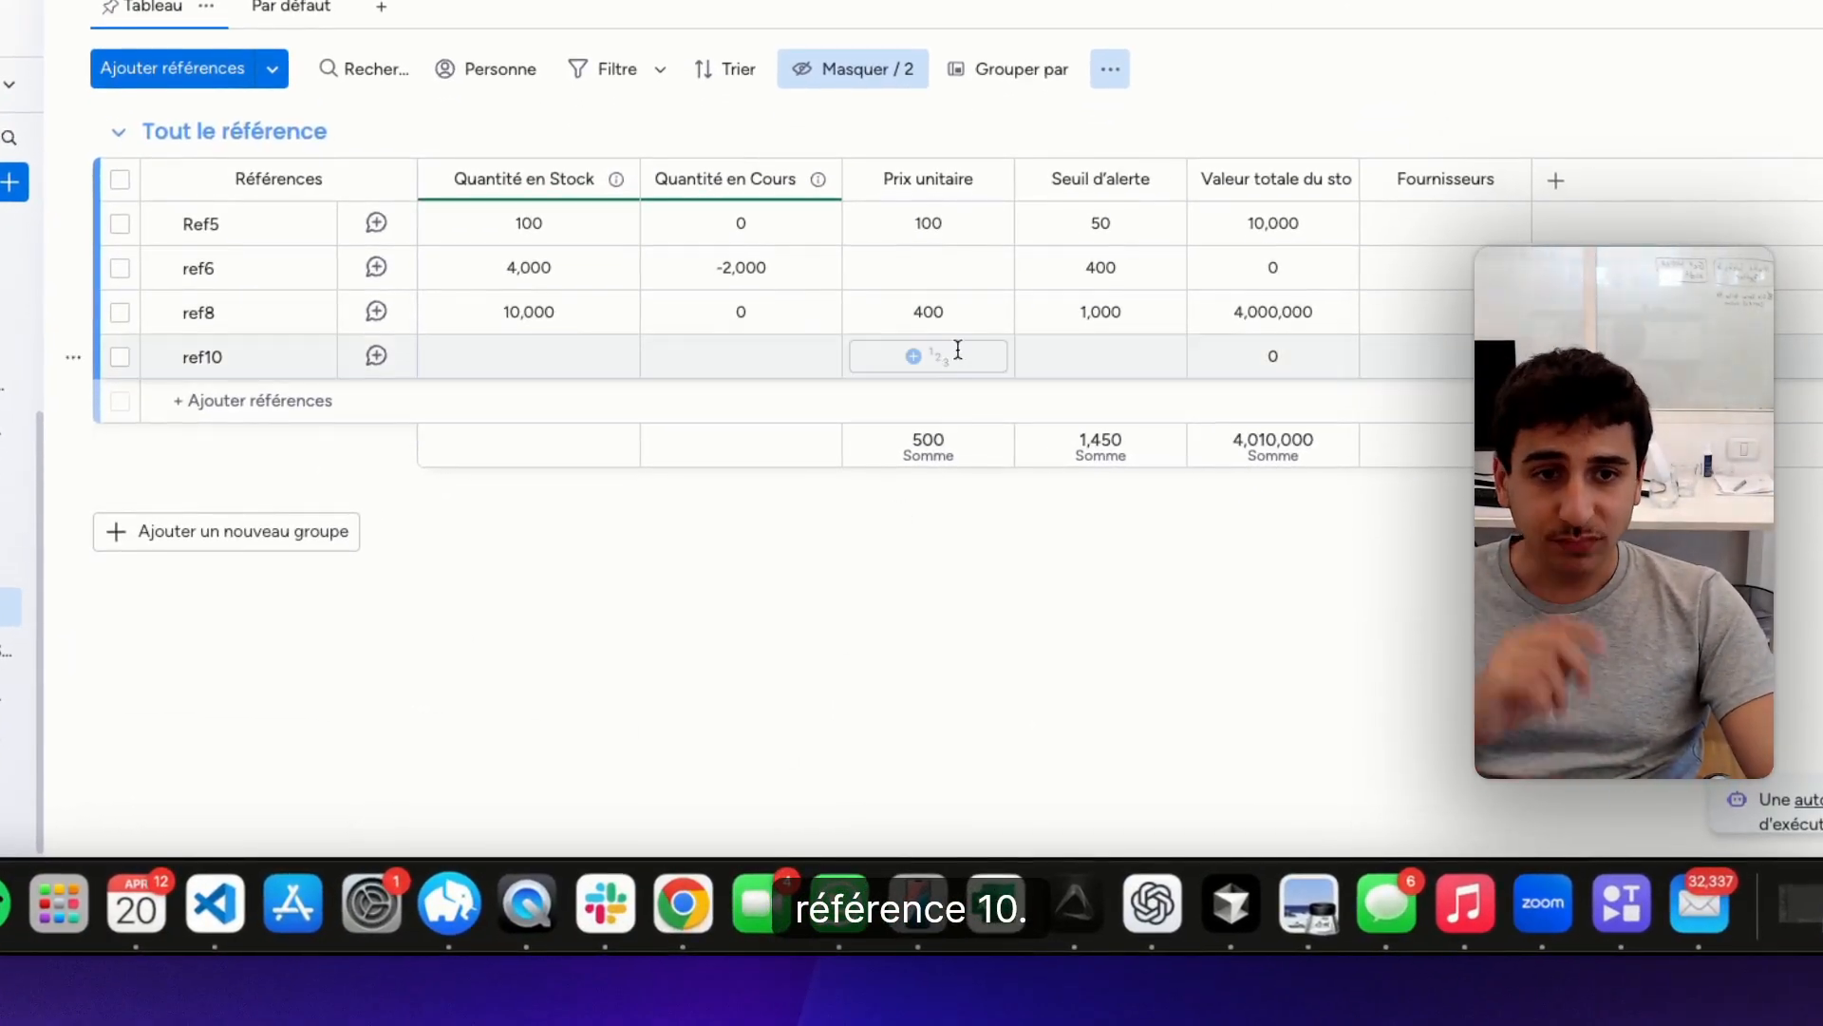
Set ref10's unit price (Prix unitaire) to 500 and its alert threshold (Seuil d'alerte) to 1000
click(957, 351)
text(500)
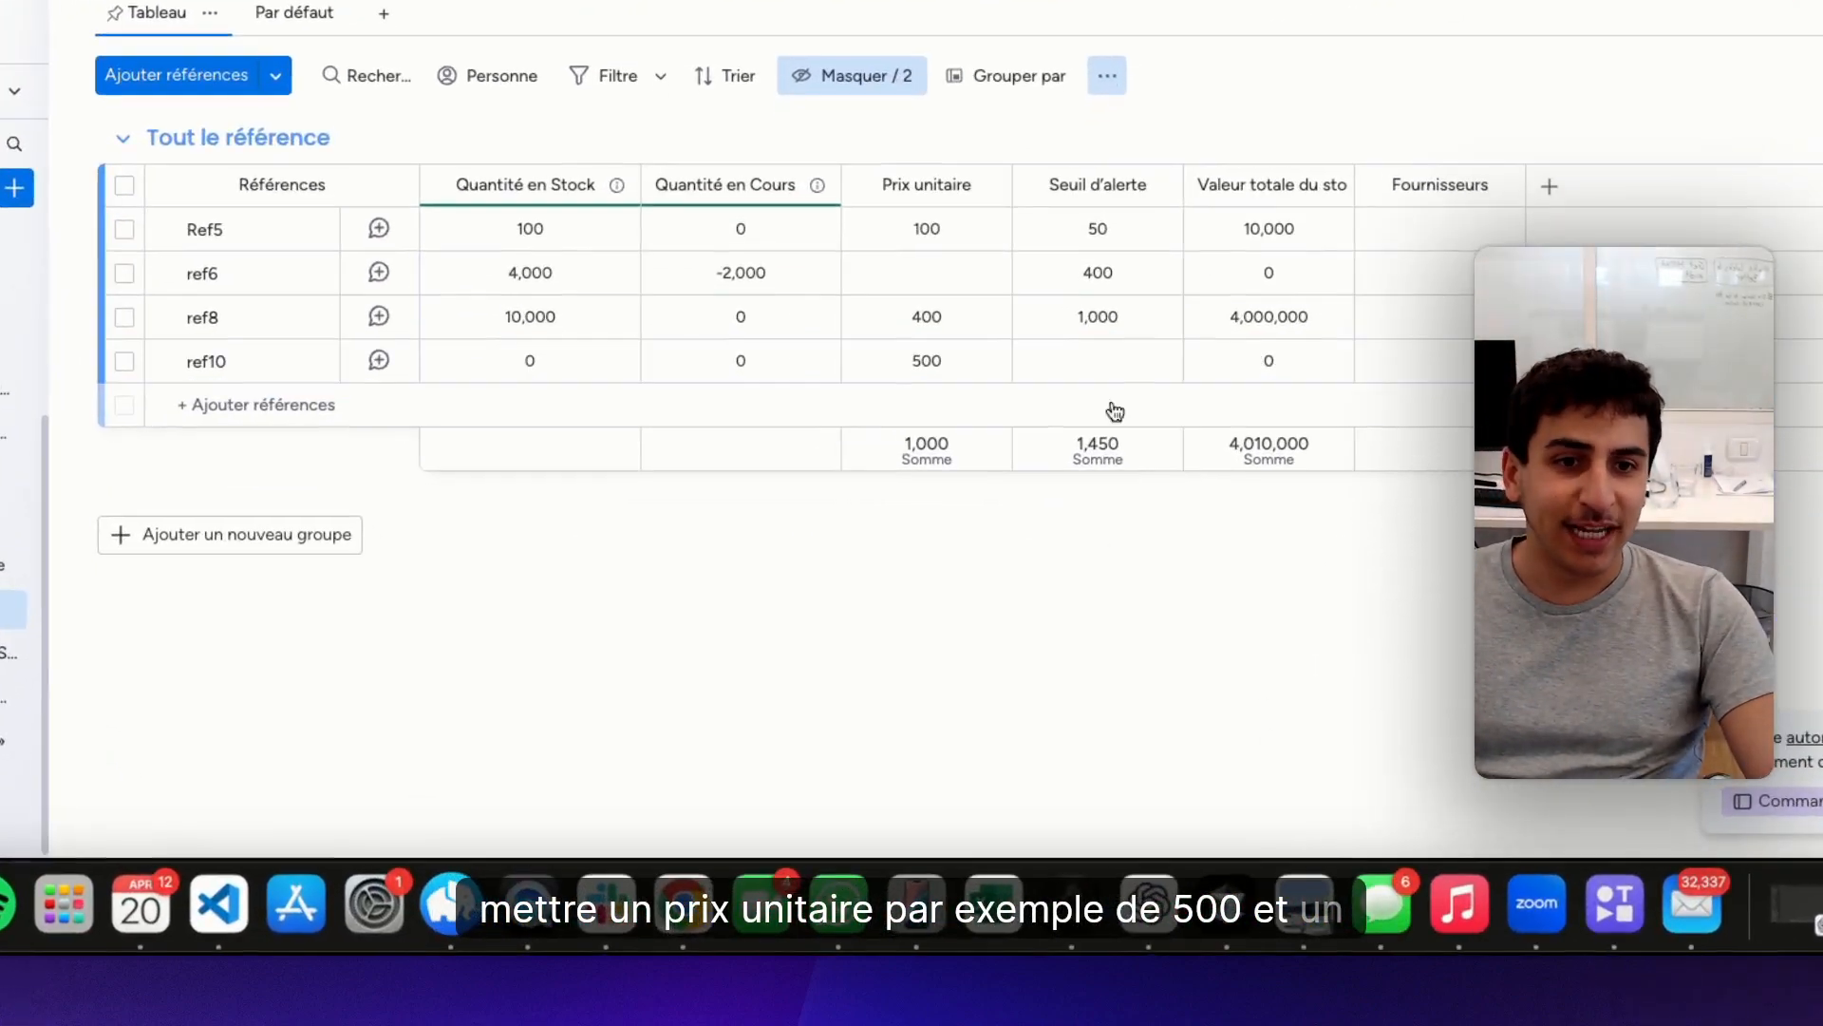
click(960, 556)
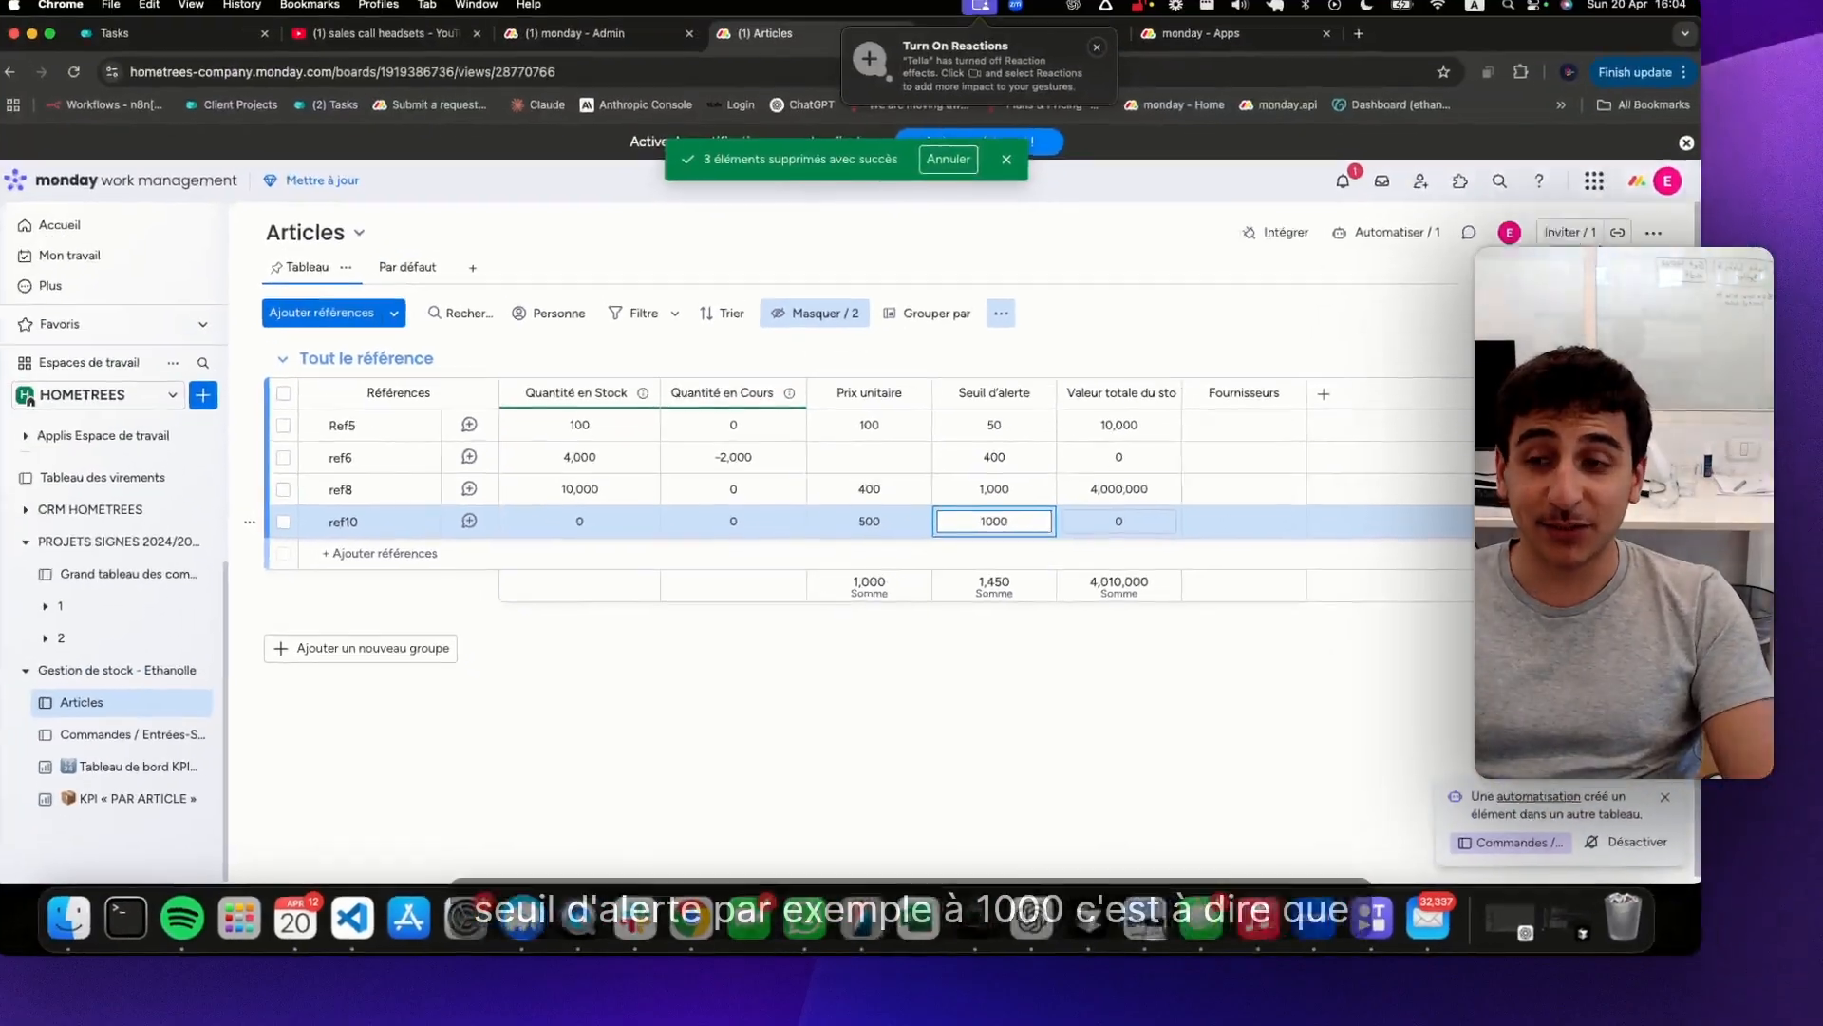
key(Return)
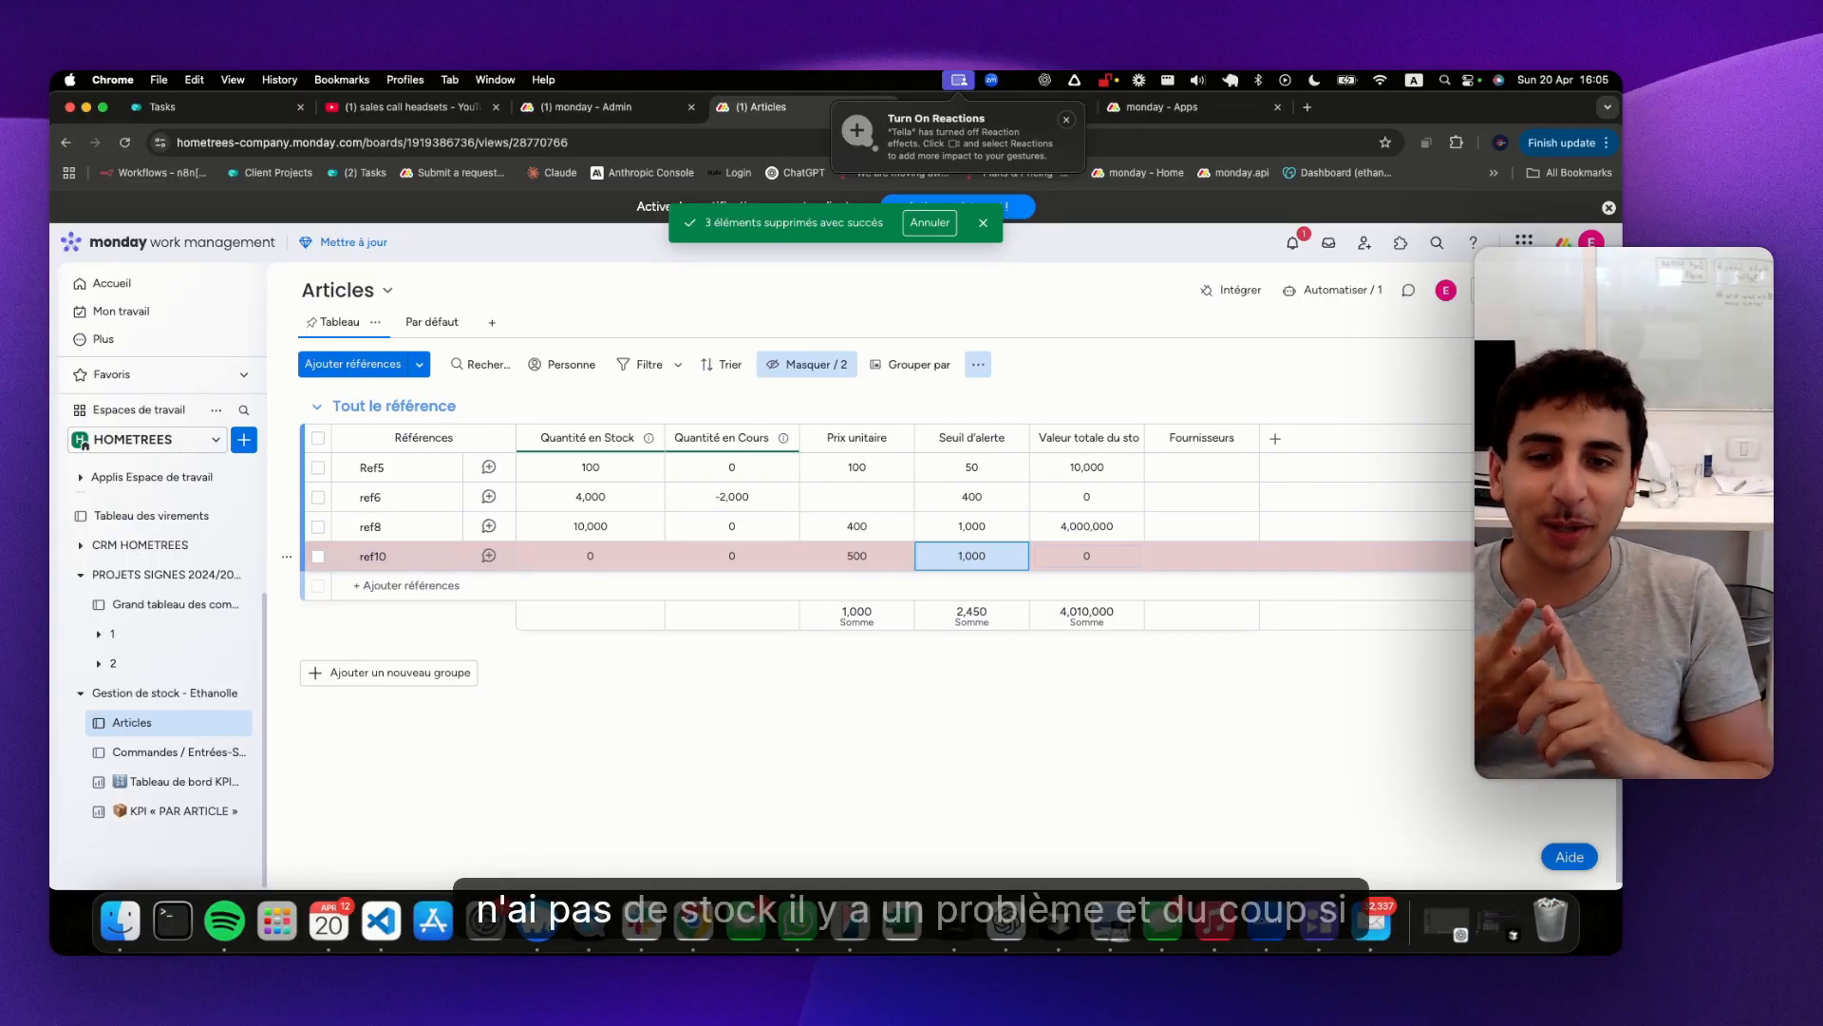
click(1096, 659)
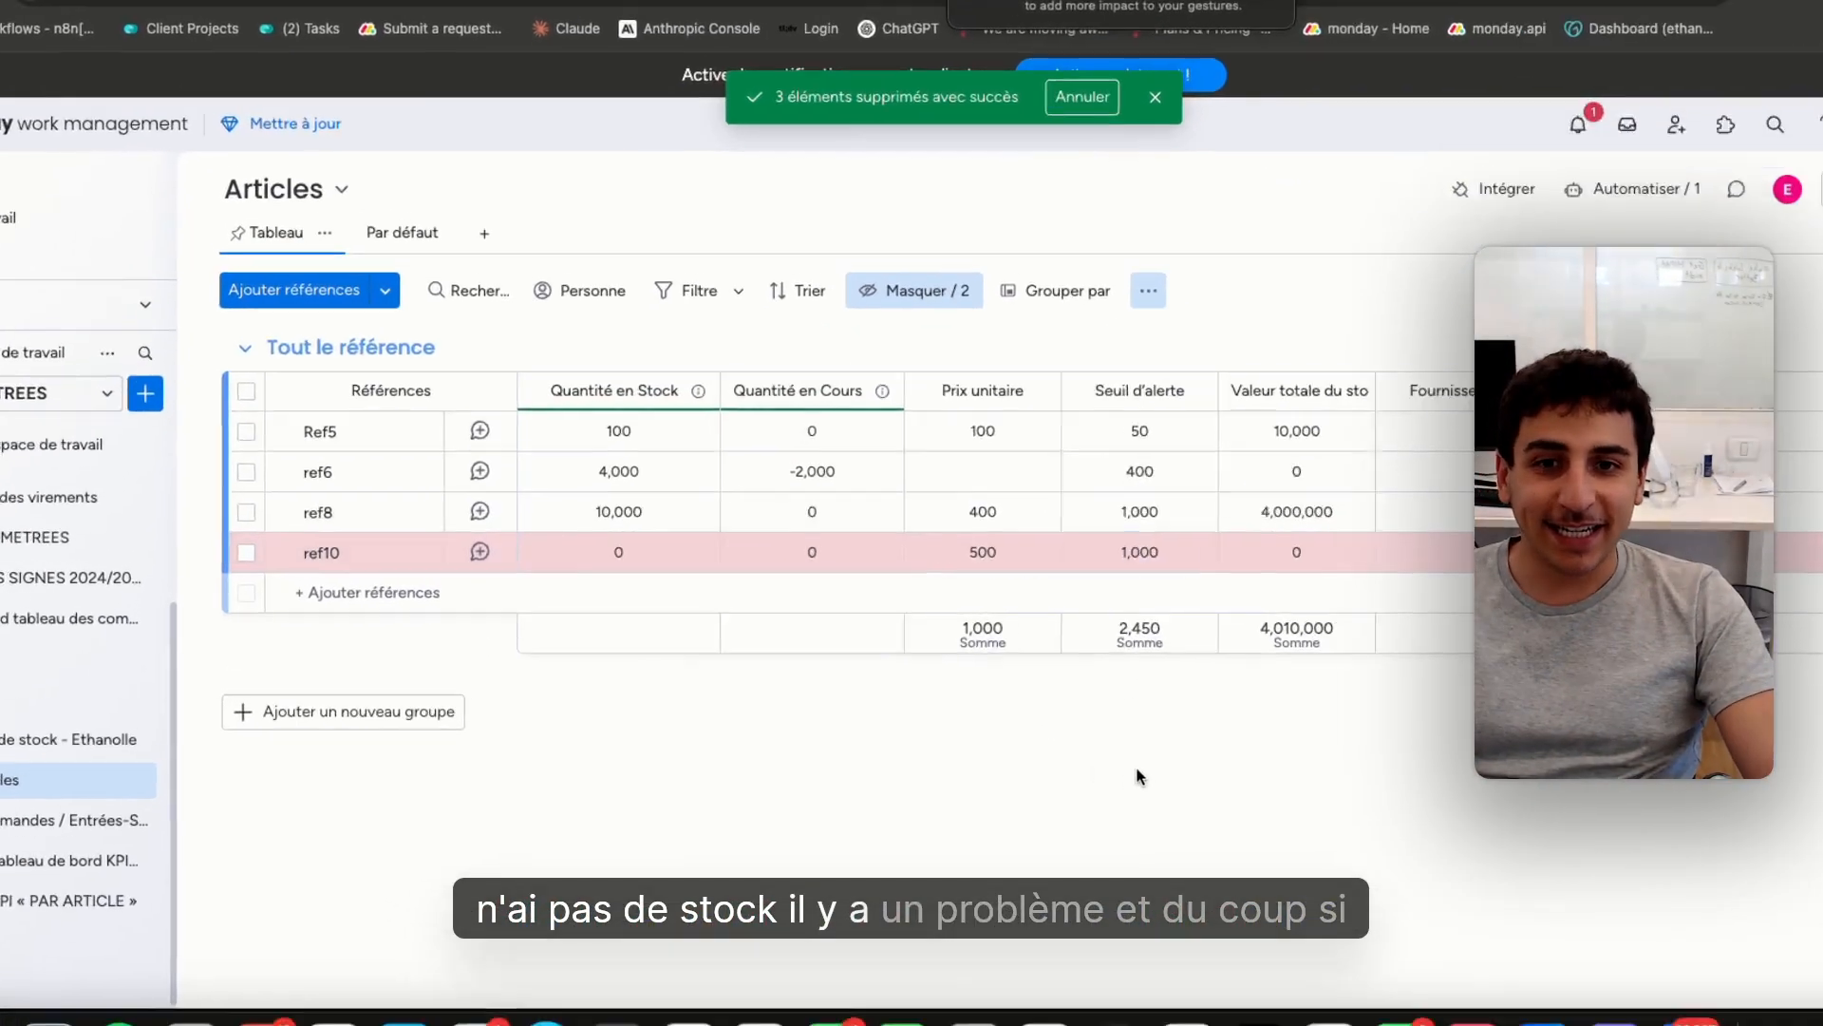
Open the ref10 reference's detail page to view its connected orders
click(442, 563)
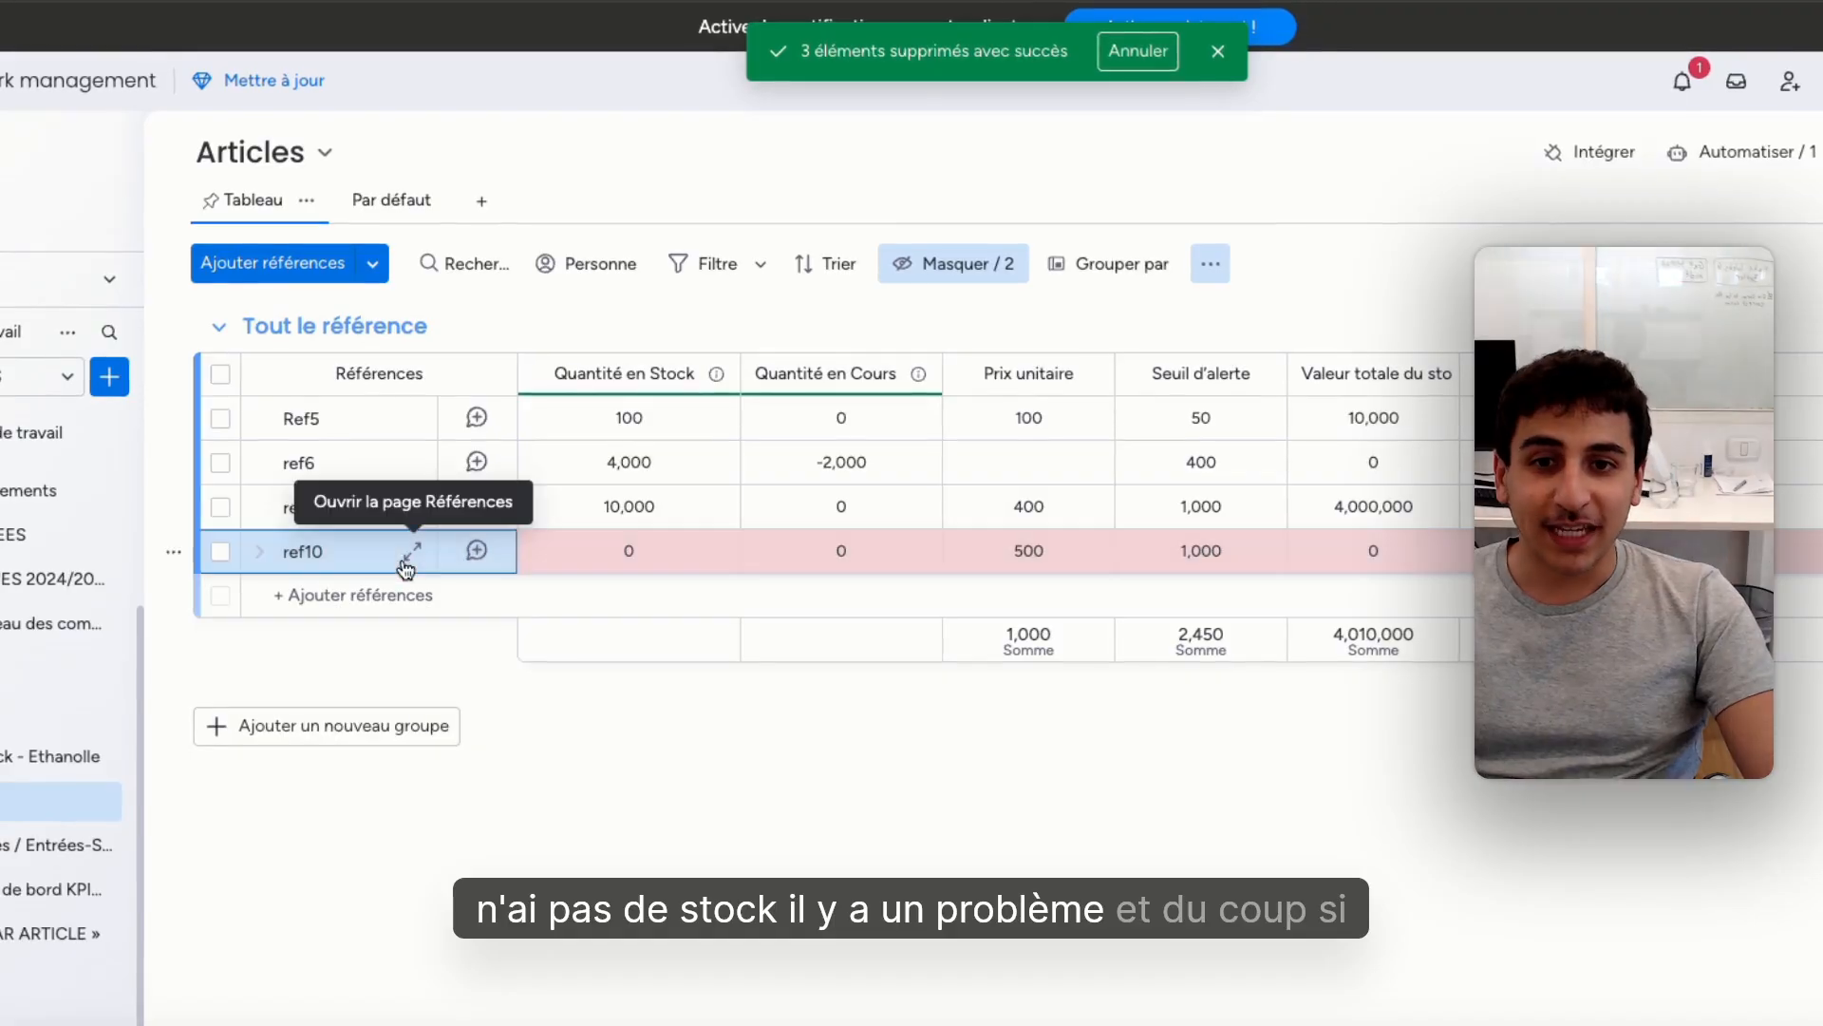
click(408, 561)
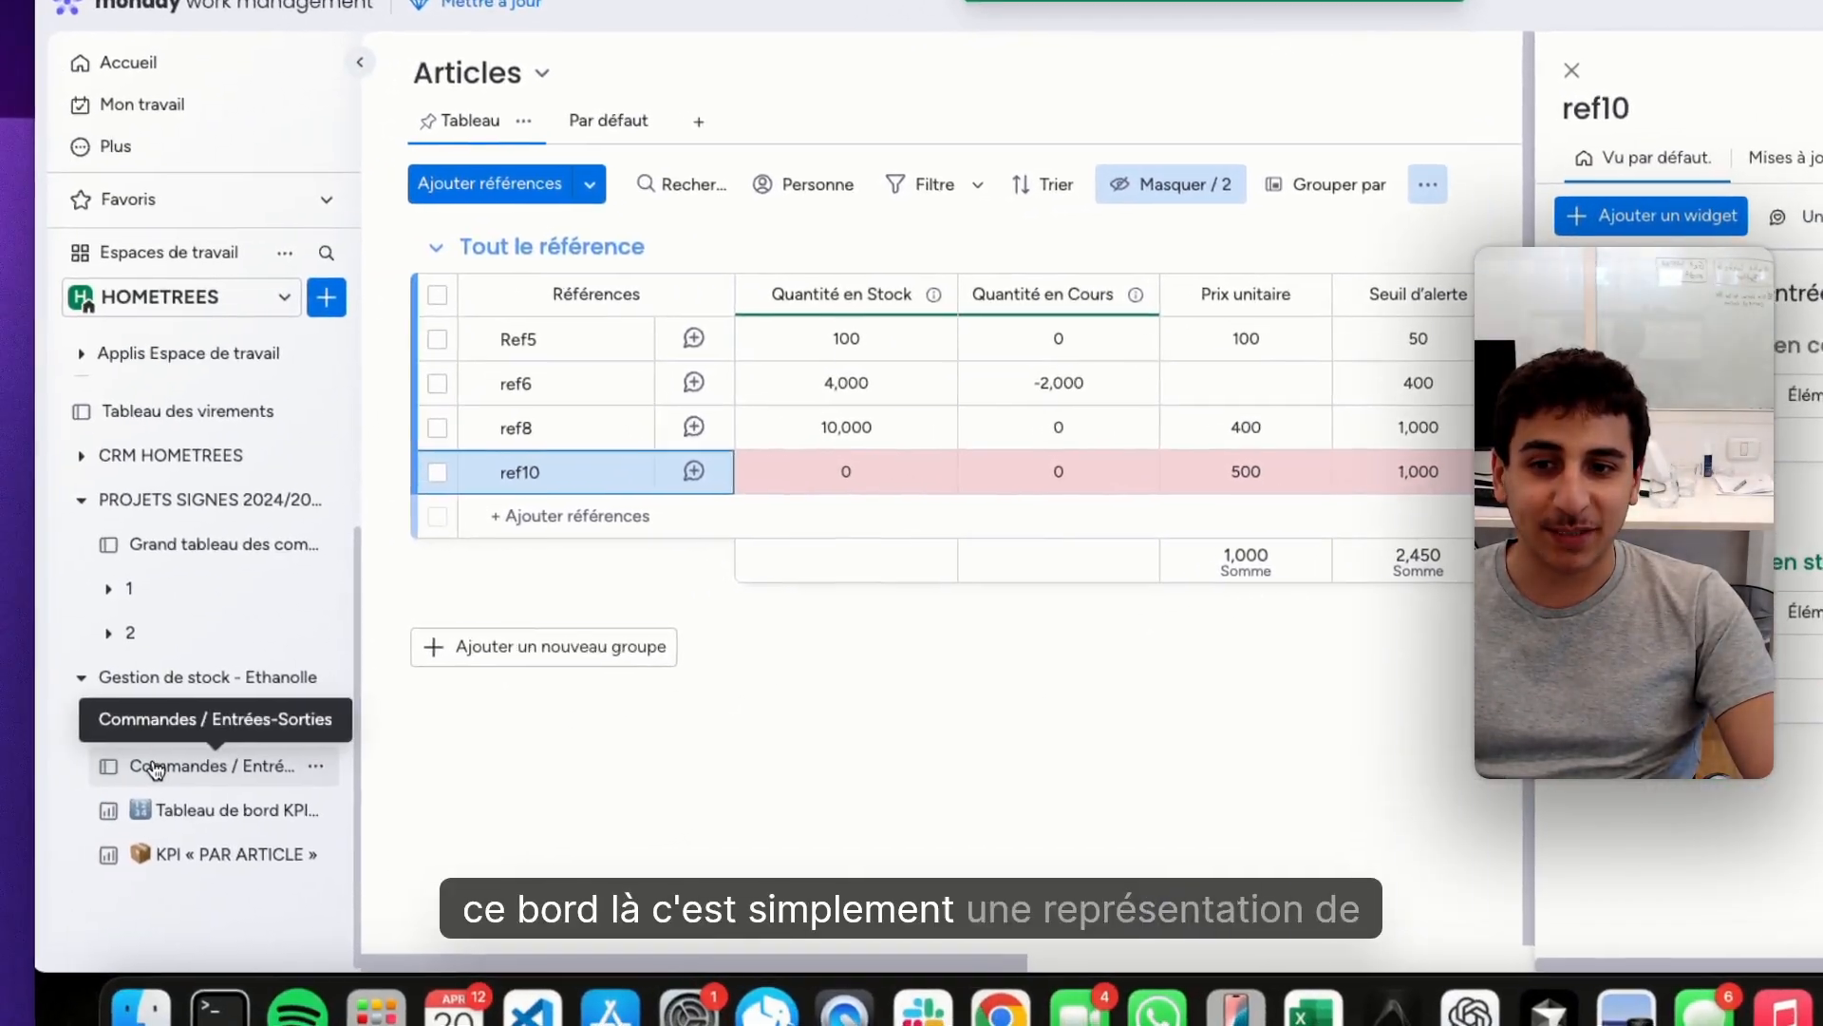
In the Commandes / Entrées-Sorties board, add an element named ref10 to Commande en cours and link it to the article ref10
click(152, 762)
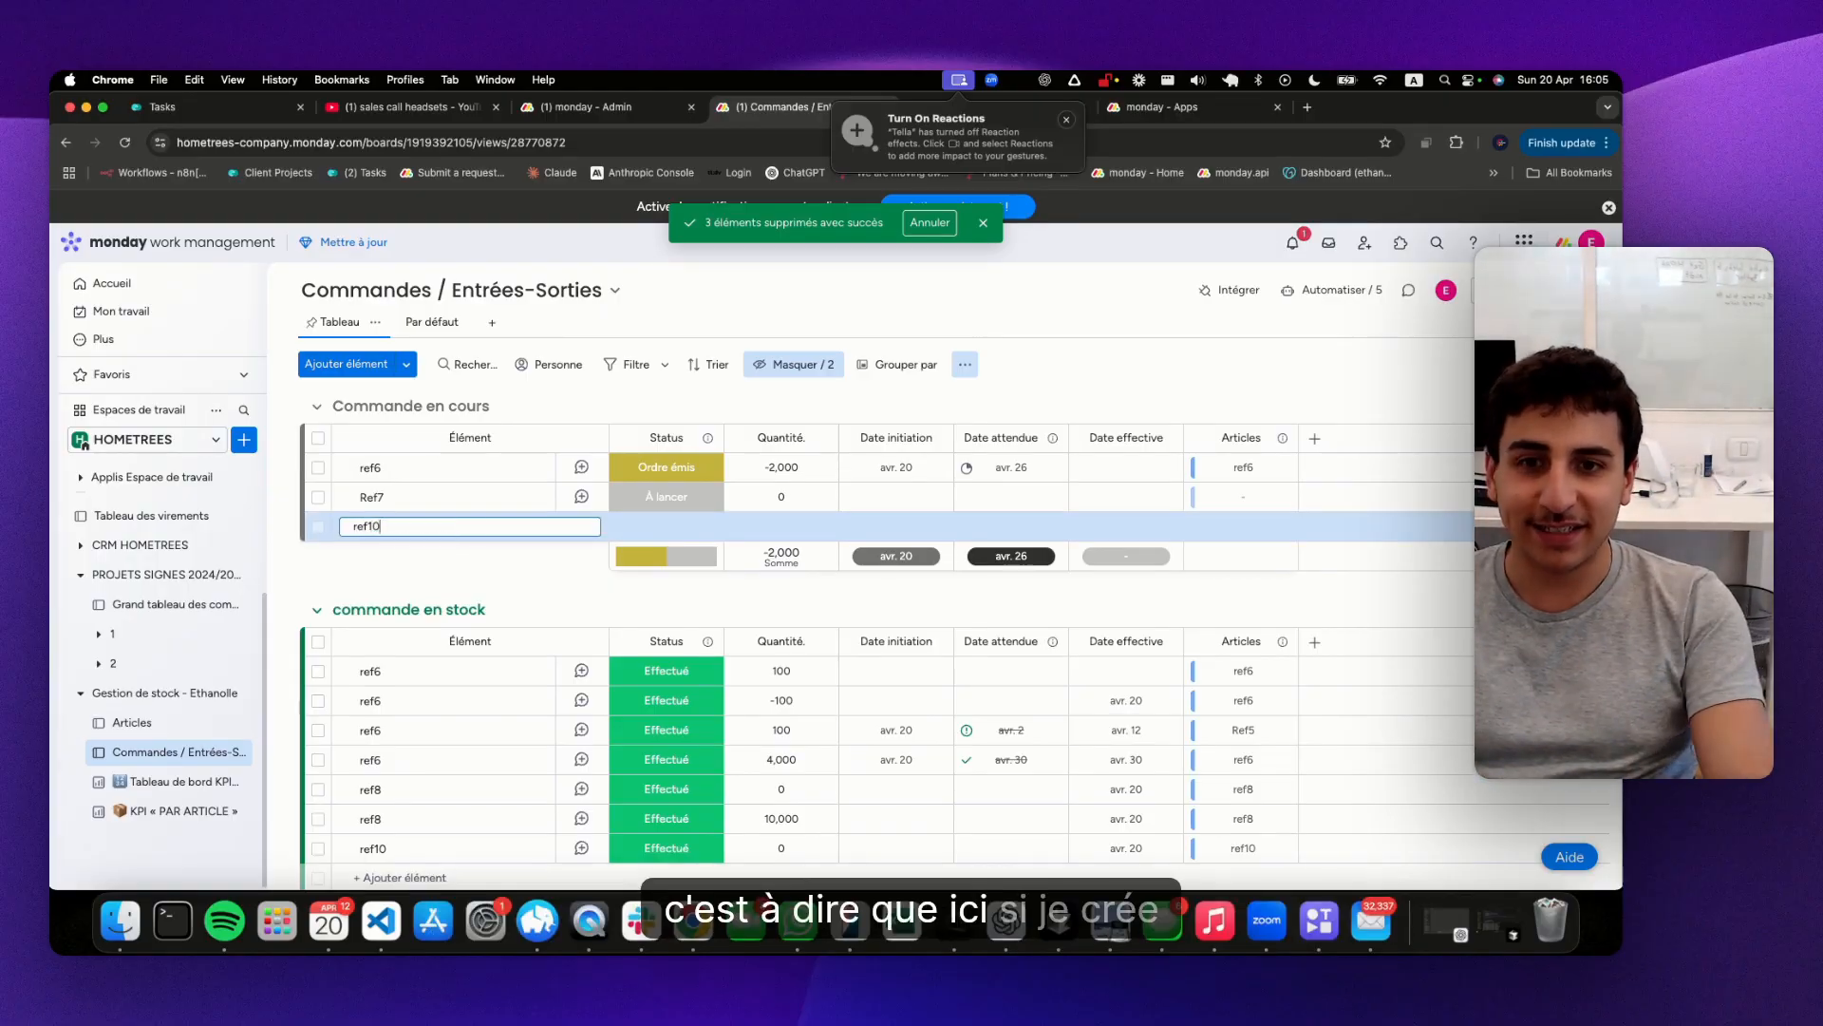
key(Return)
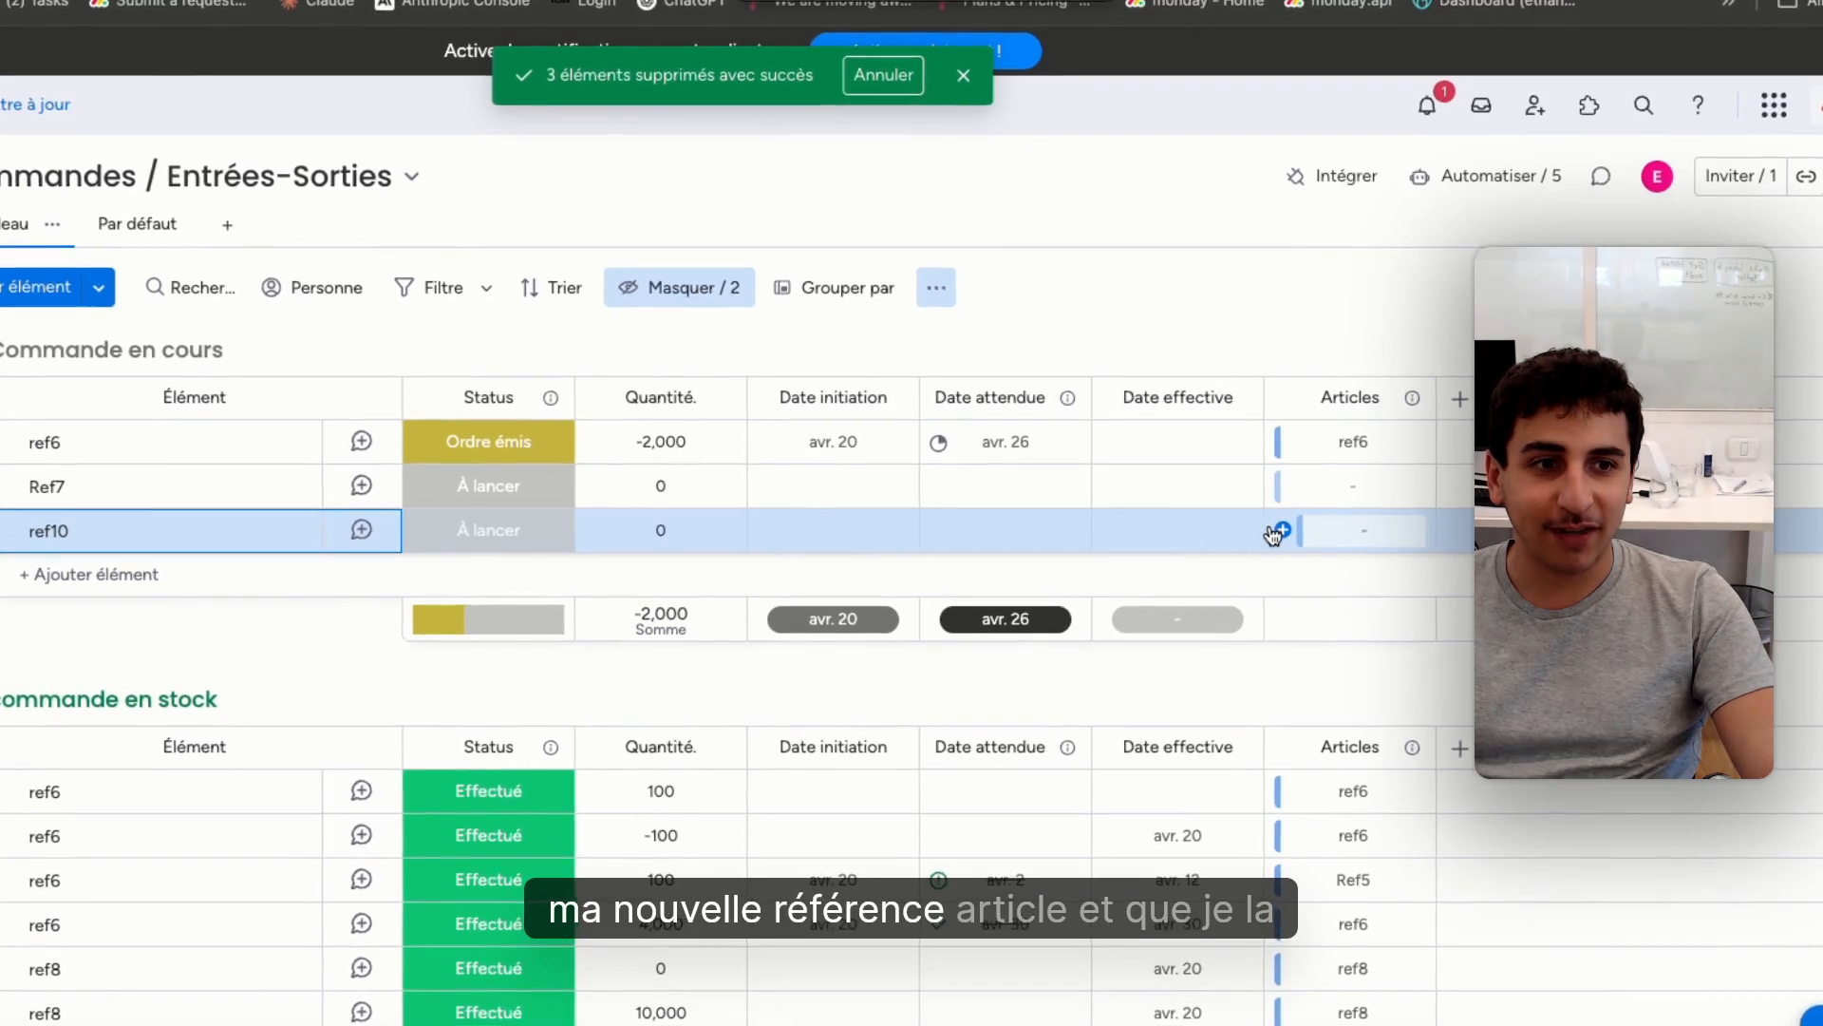
click(1281, 530)
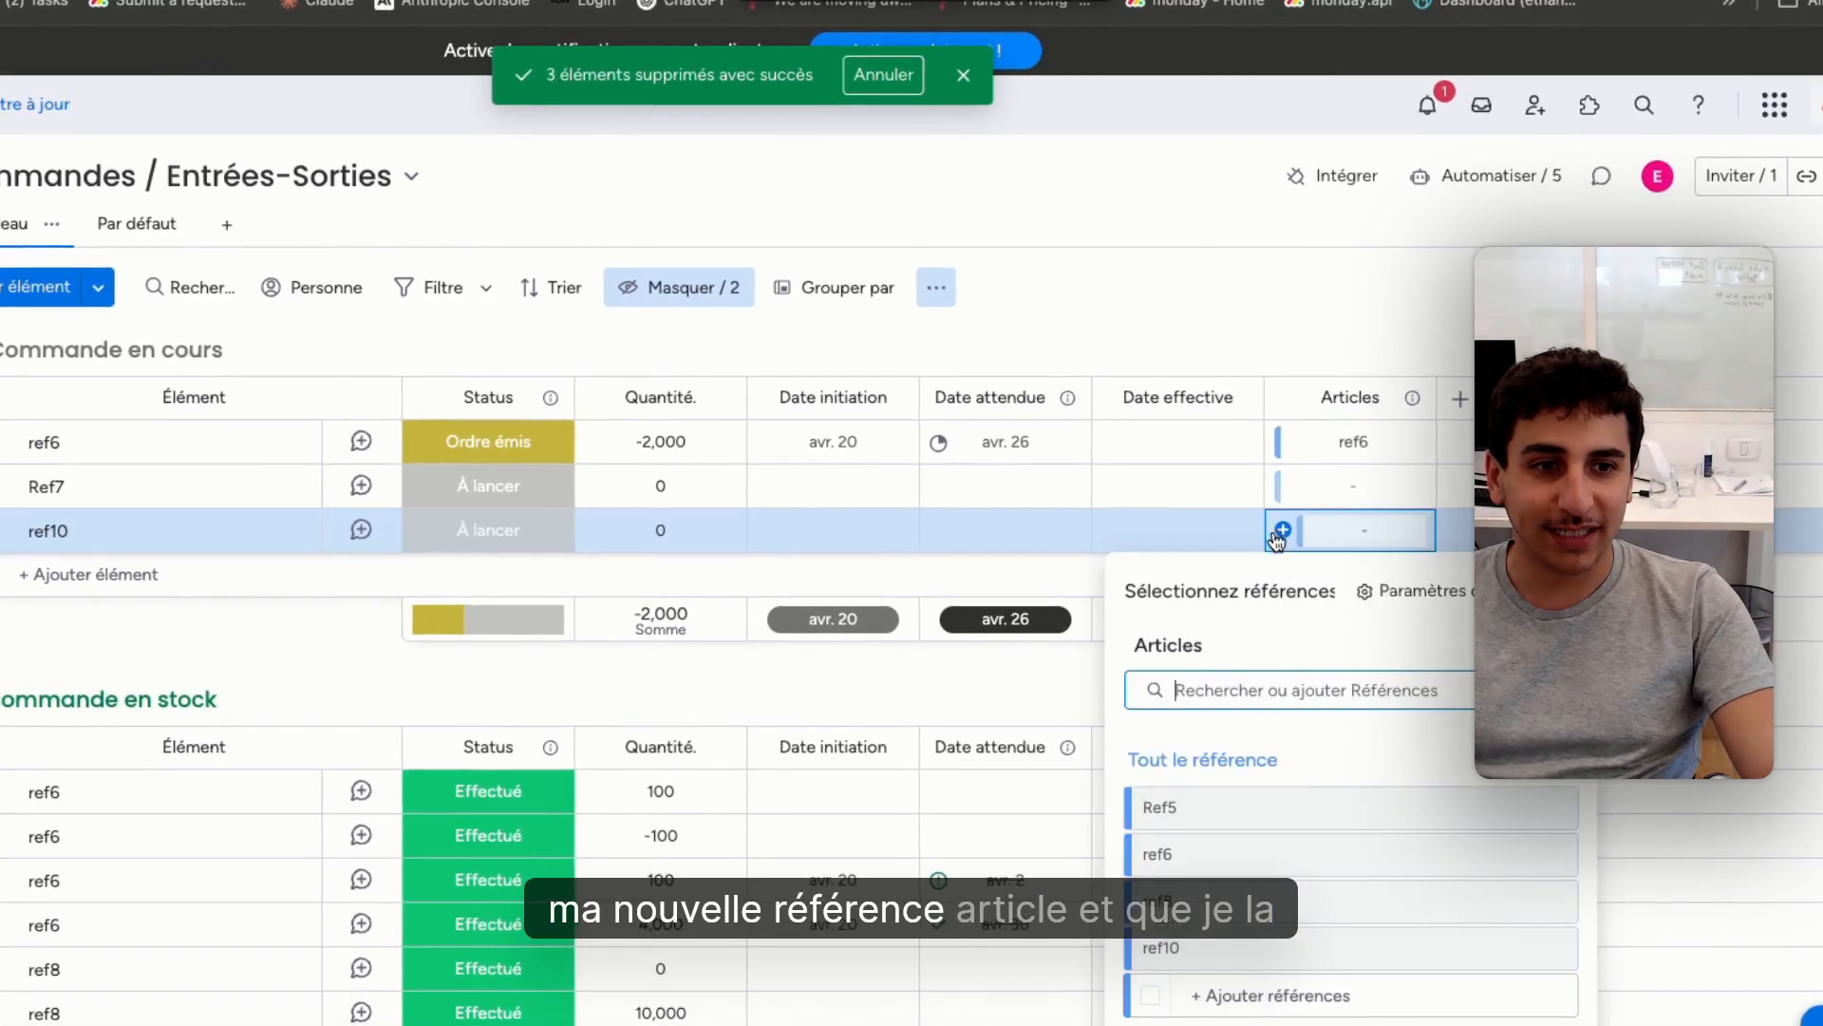
click(1161, 947)
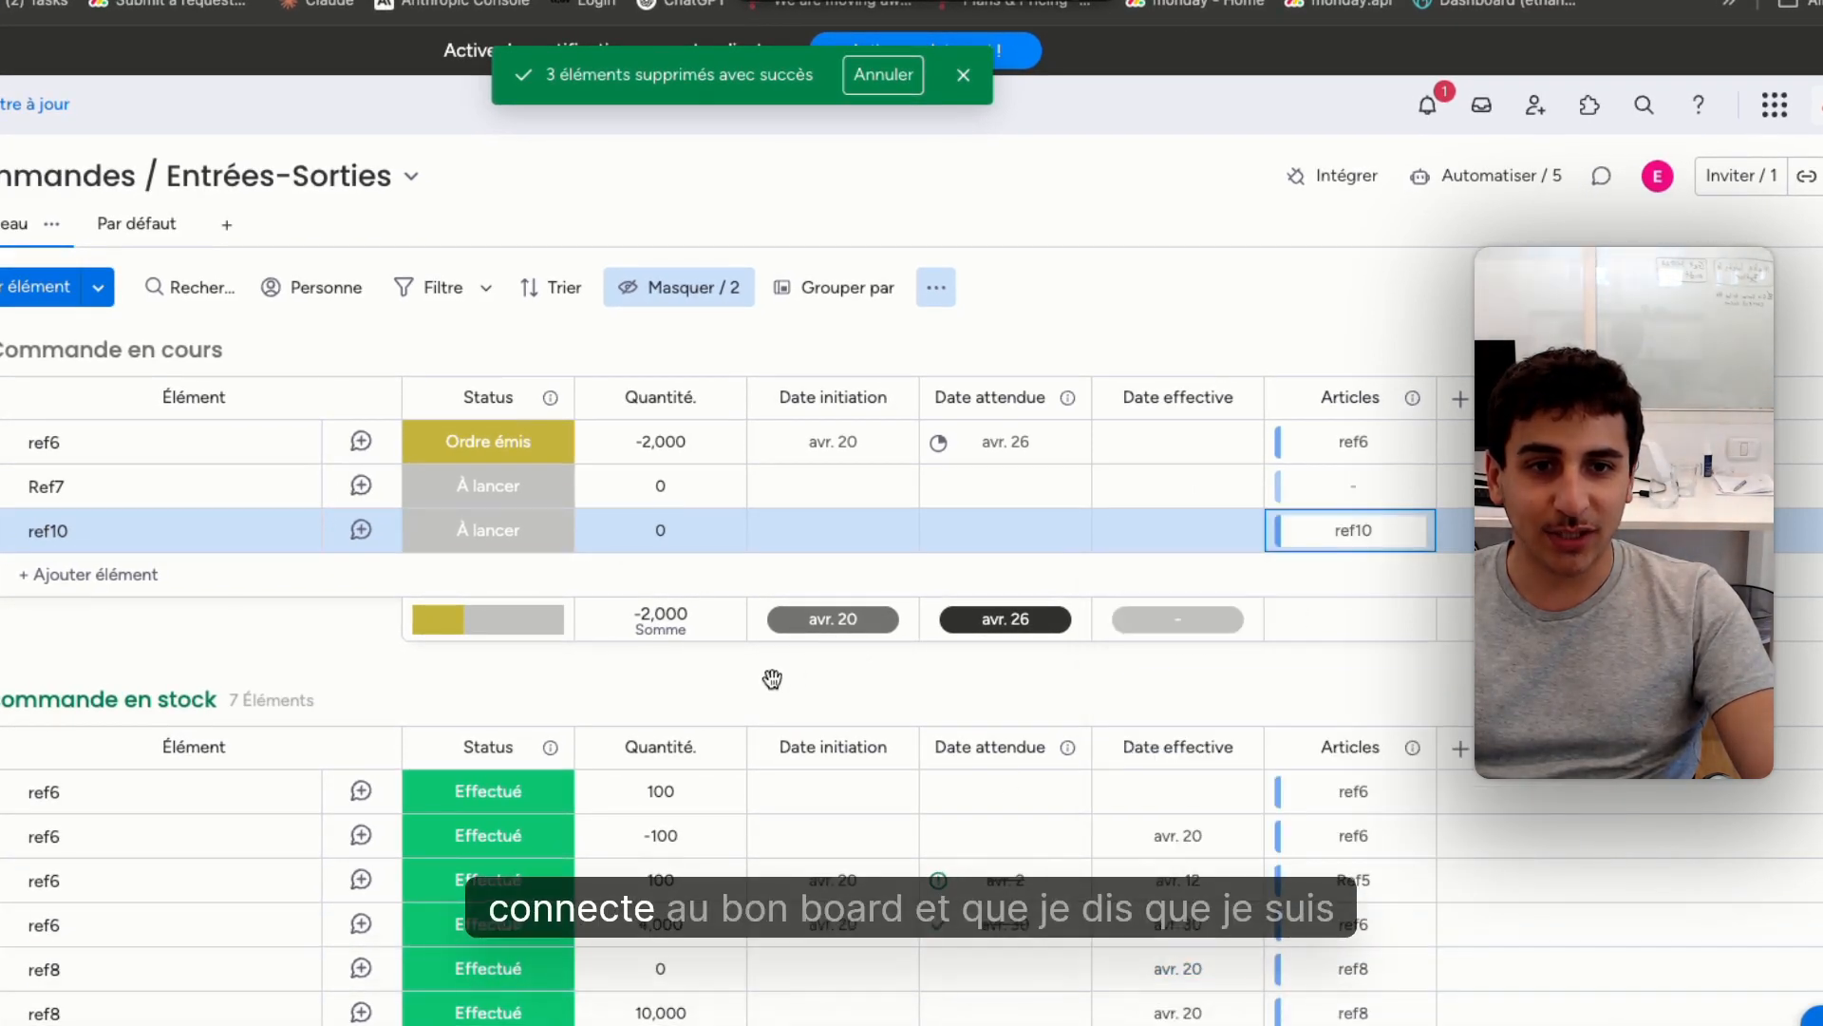
Set the ref10 order's quantity to 1,000, its initiation date to April 20, 2025 and its expected date to April 27, 2025
click(664, 532)
text(1,)
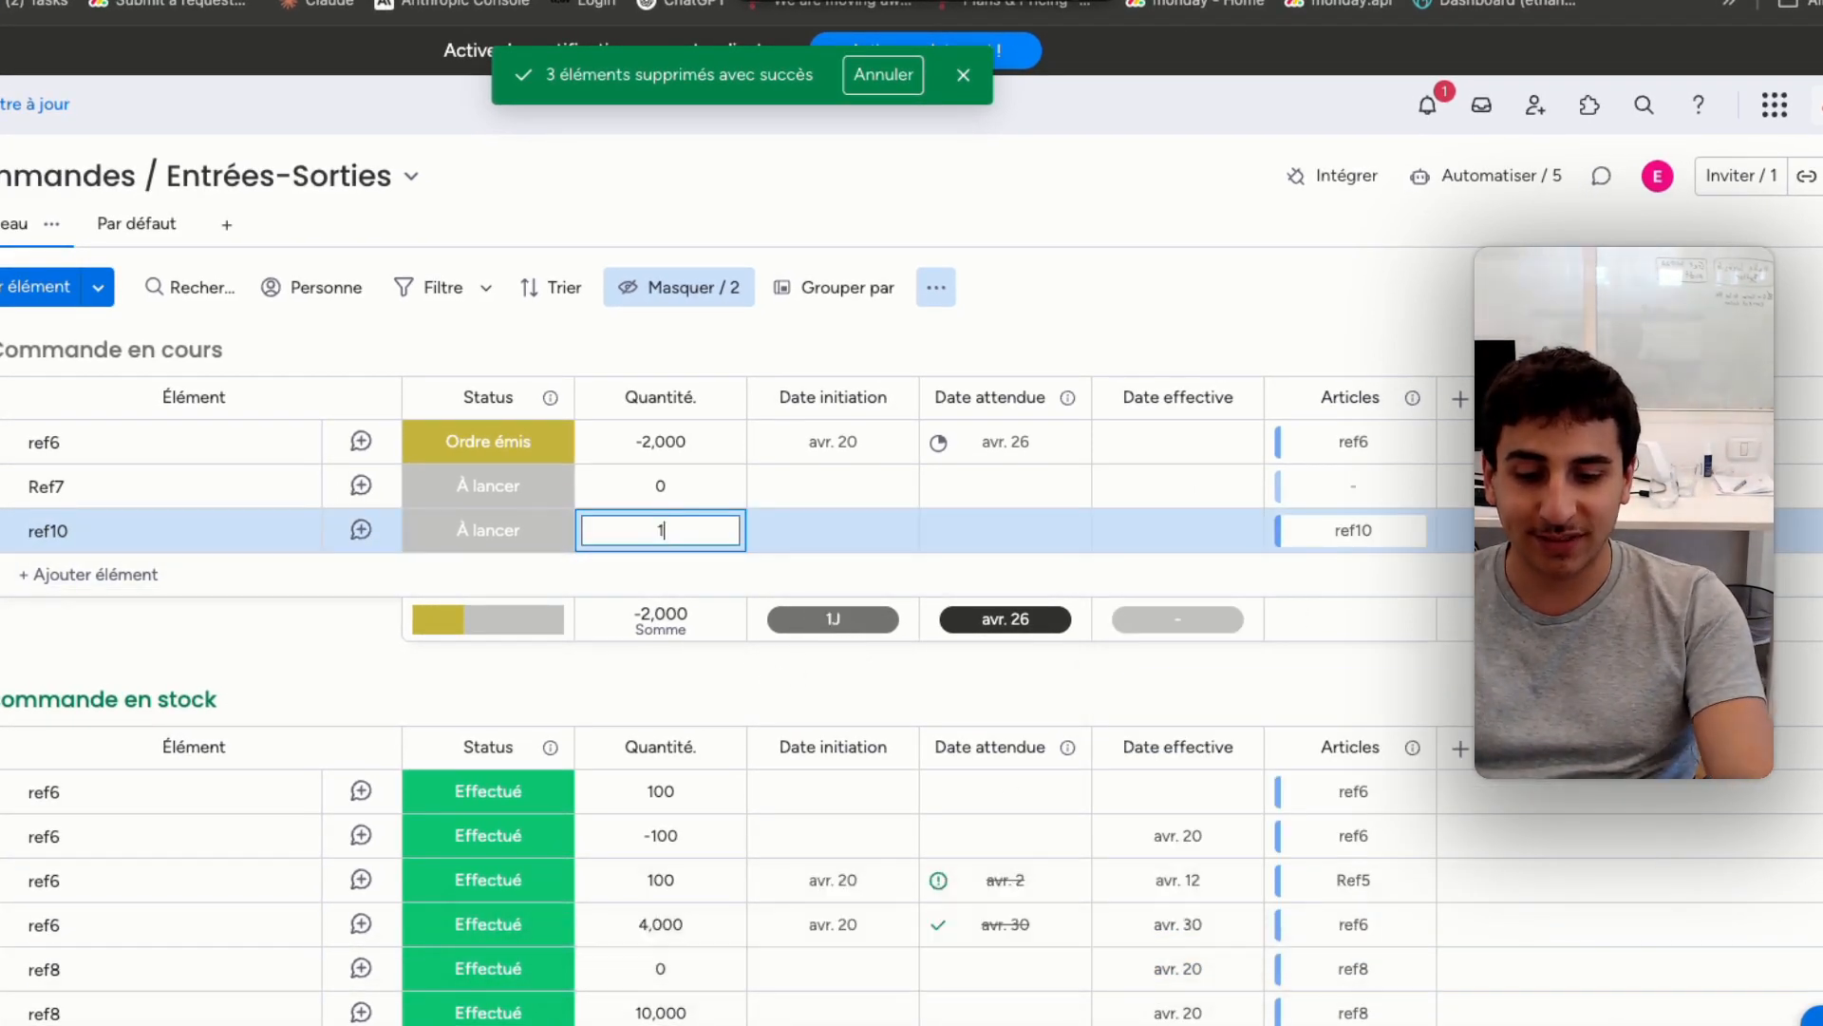
text(000)
key(Return)
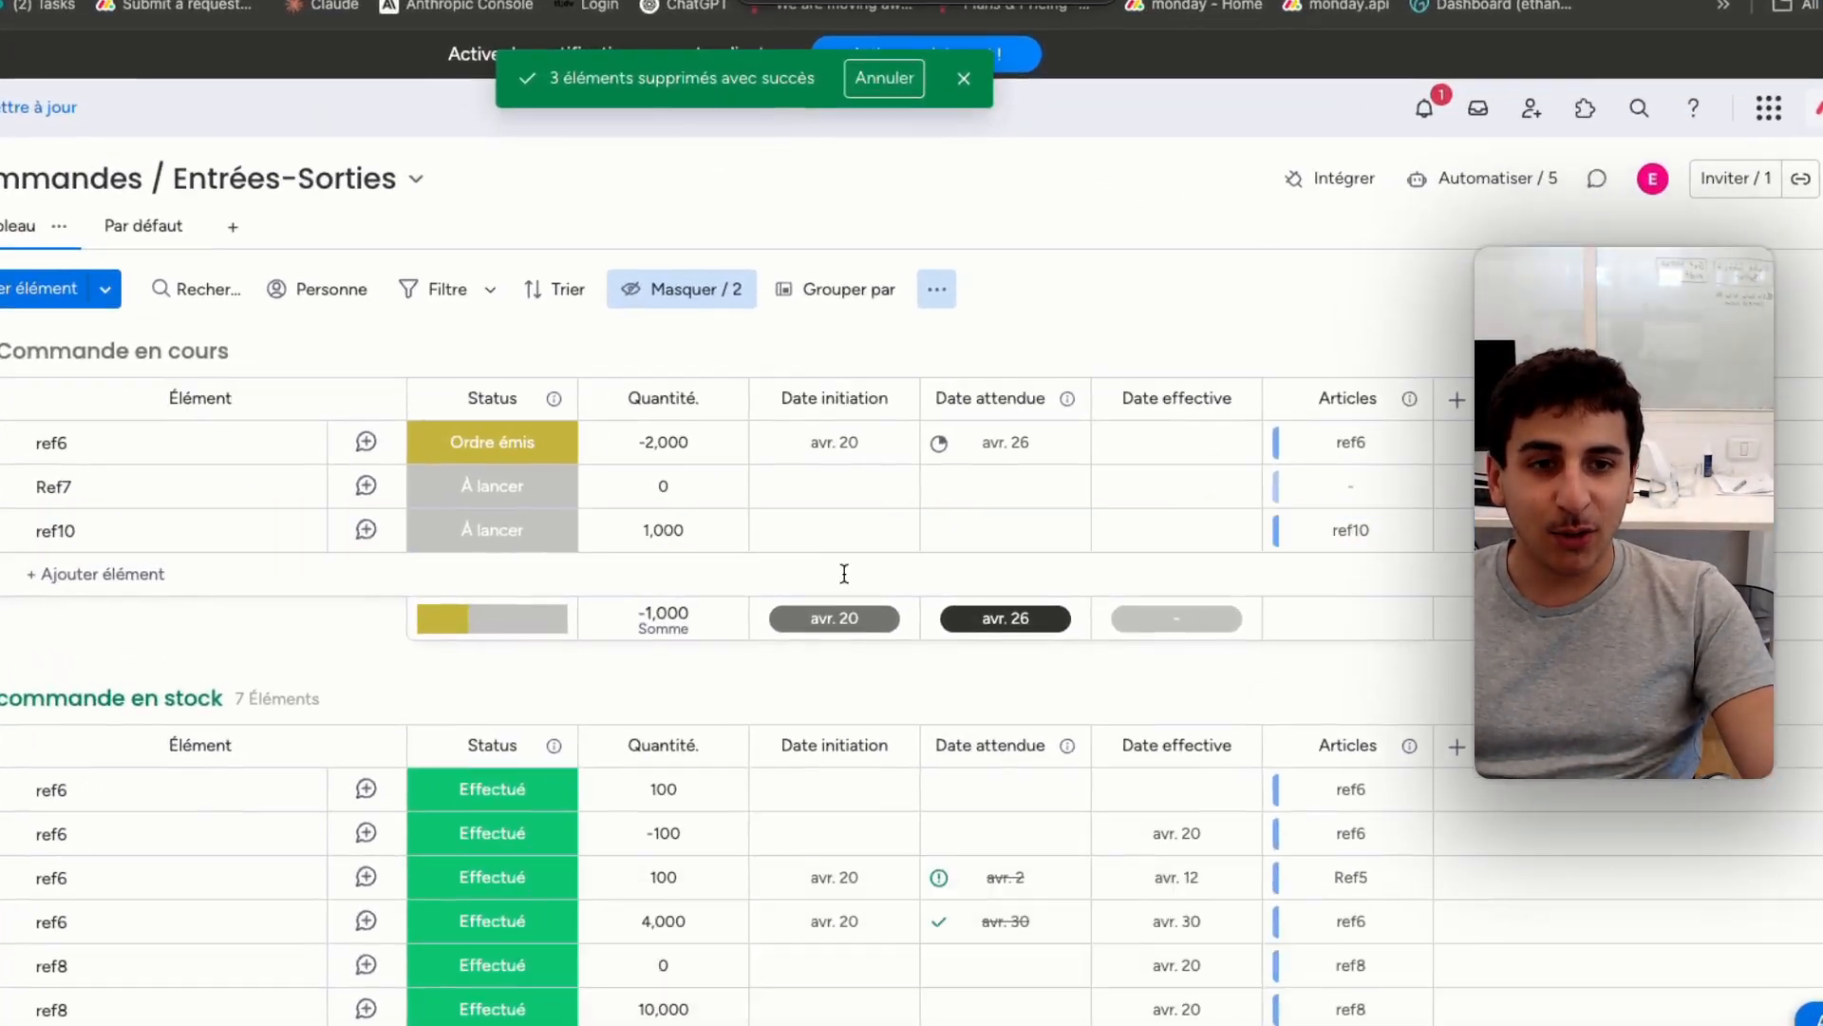
click(900, 526)
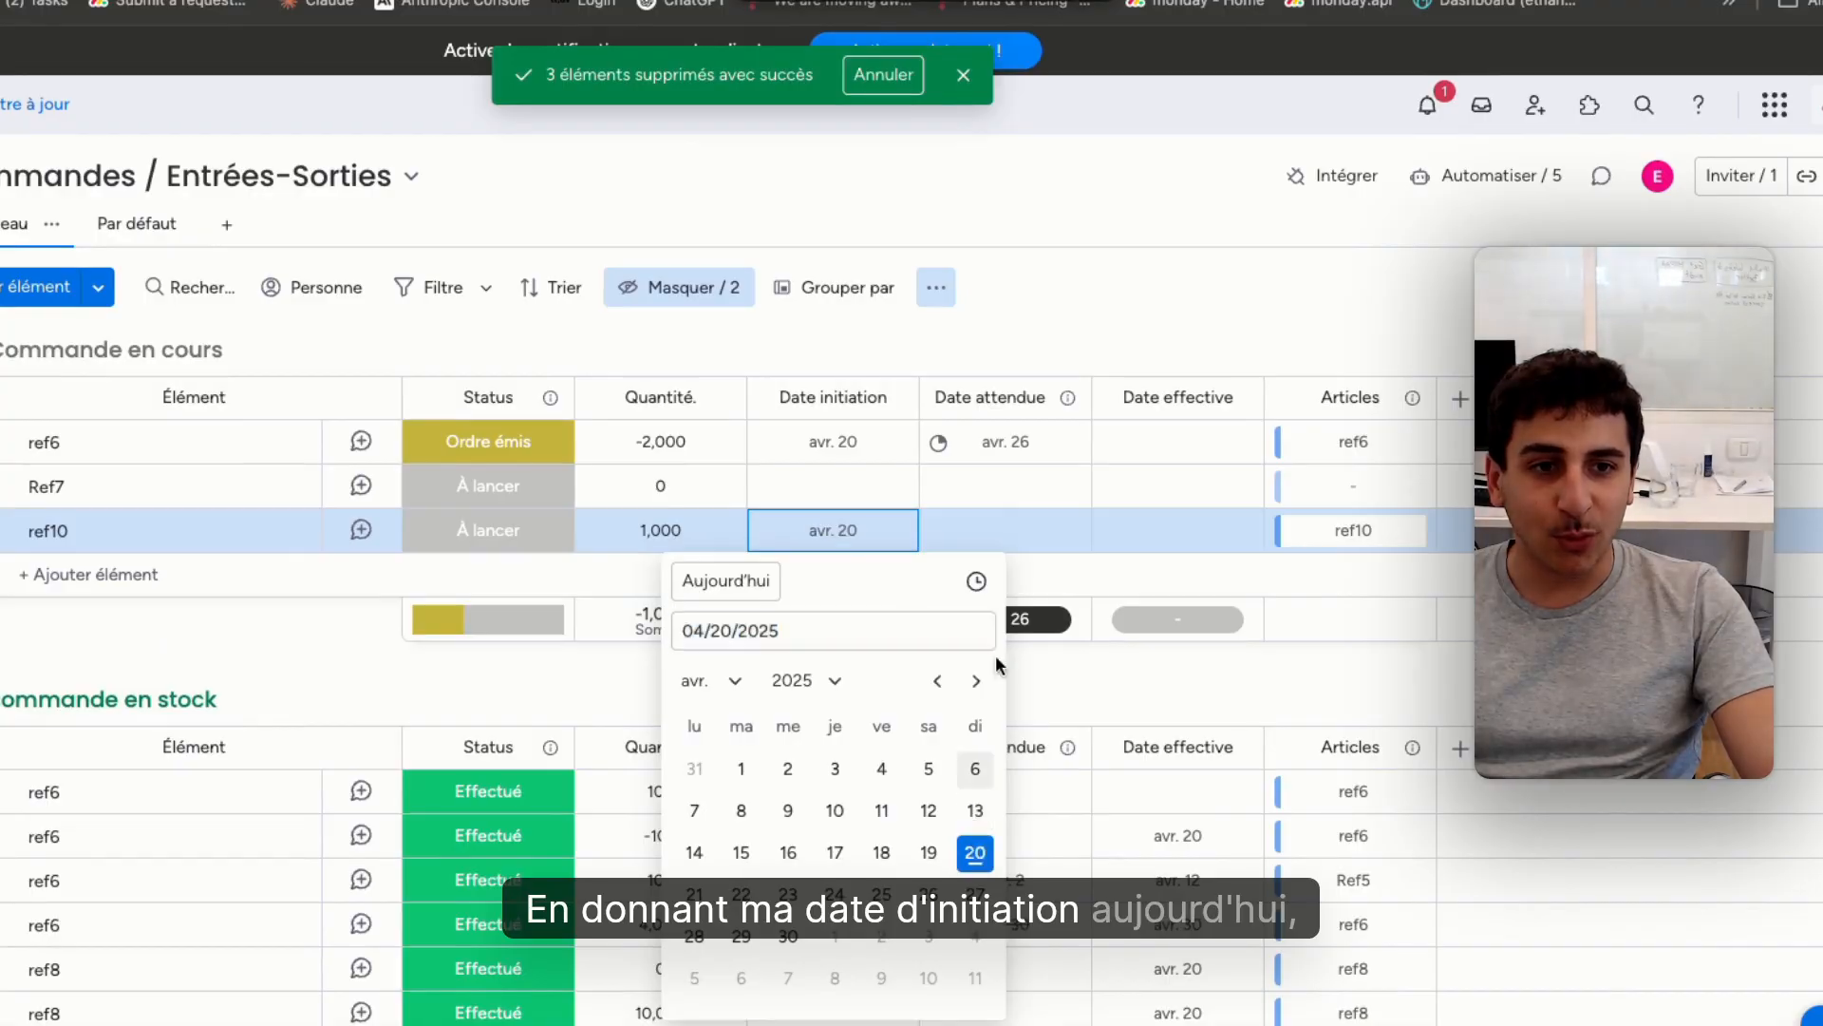
click(1005, 530)
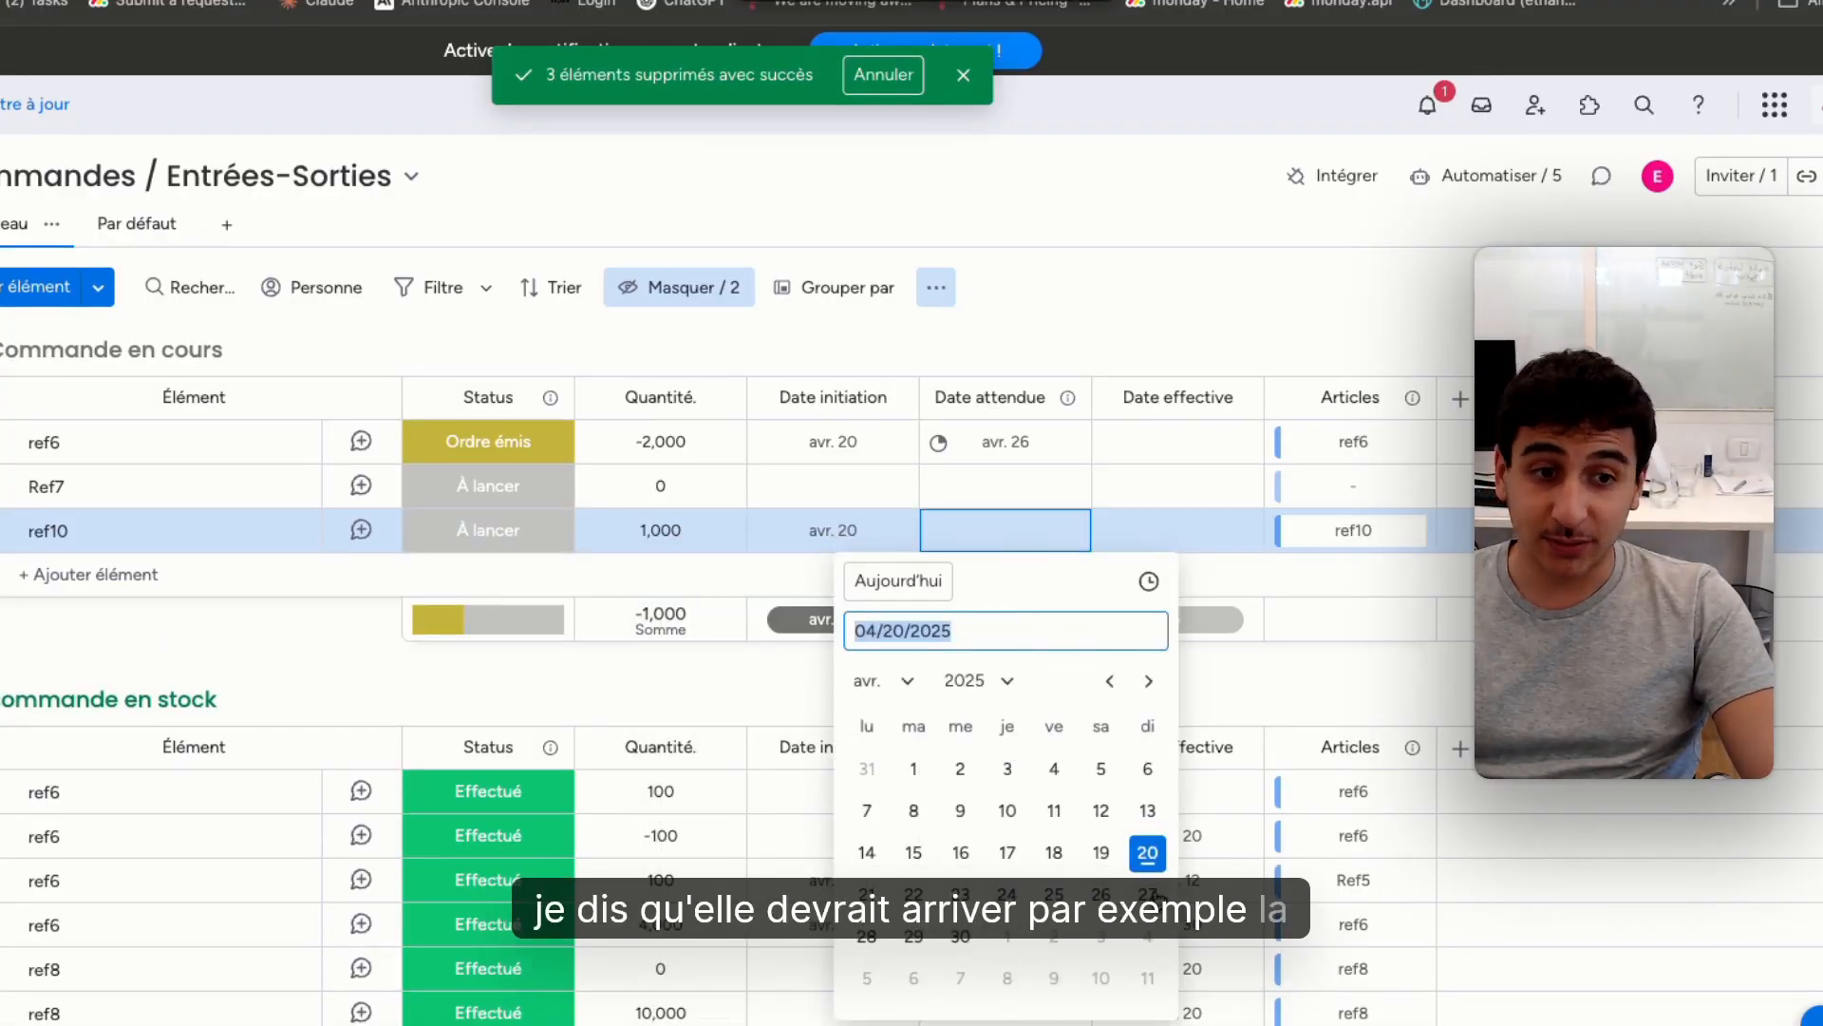
click(1148, 893)
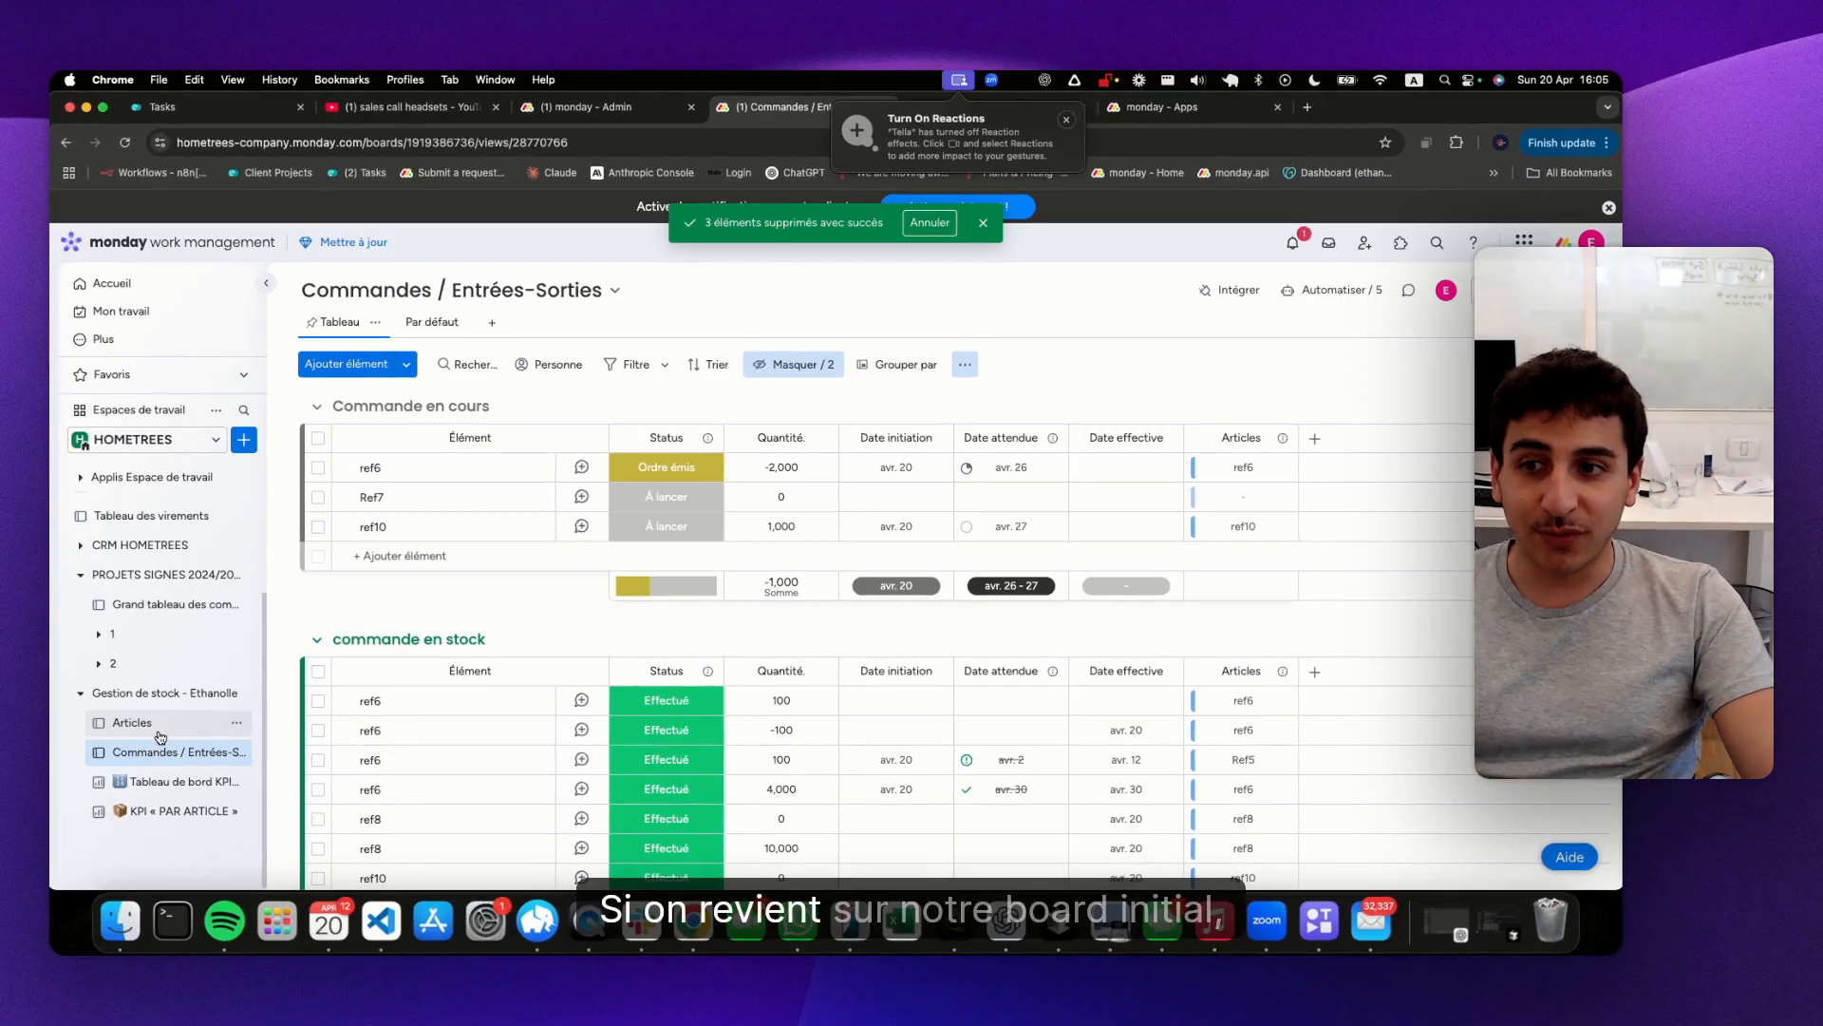
Check ref10 in the Articles board and set its pending order's quantity to 1100 in Commandes / Entrées-Sorties
click(158, 732)
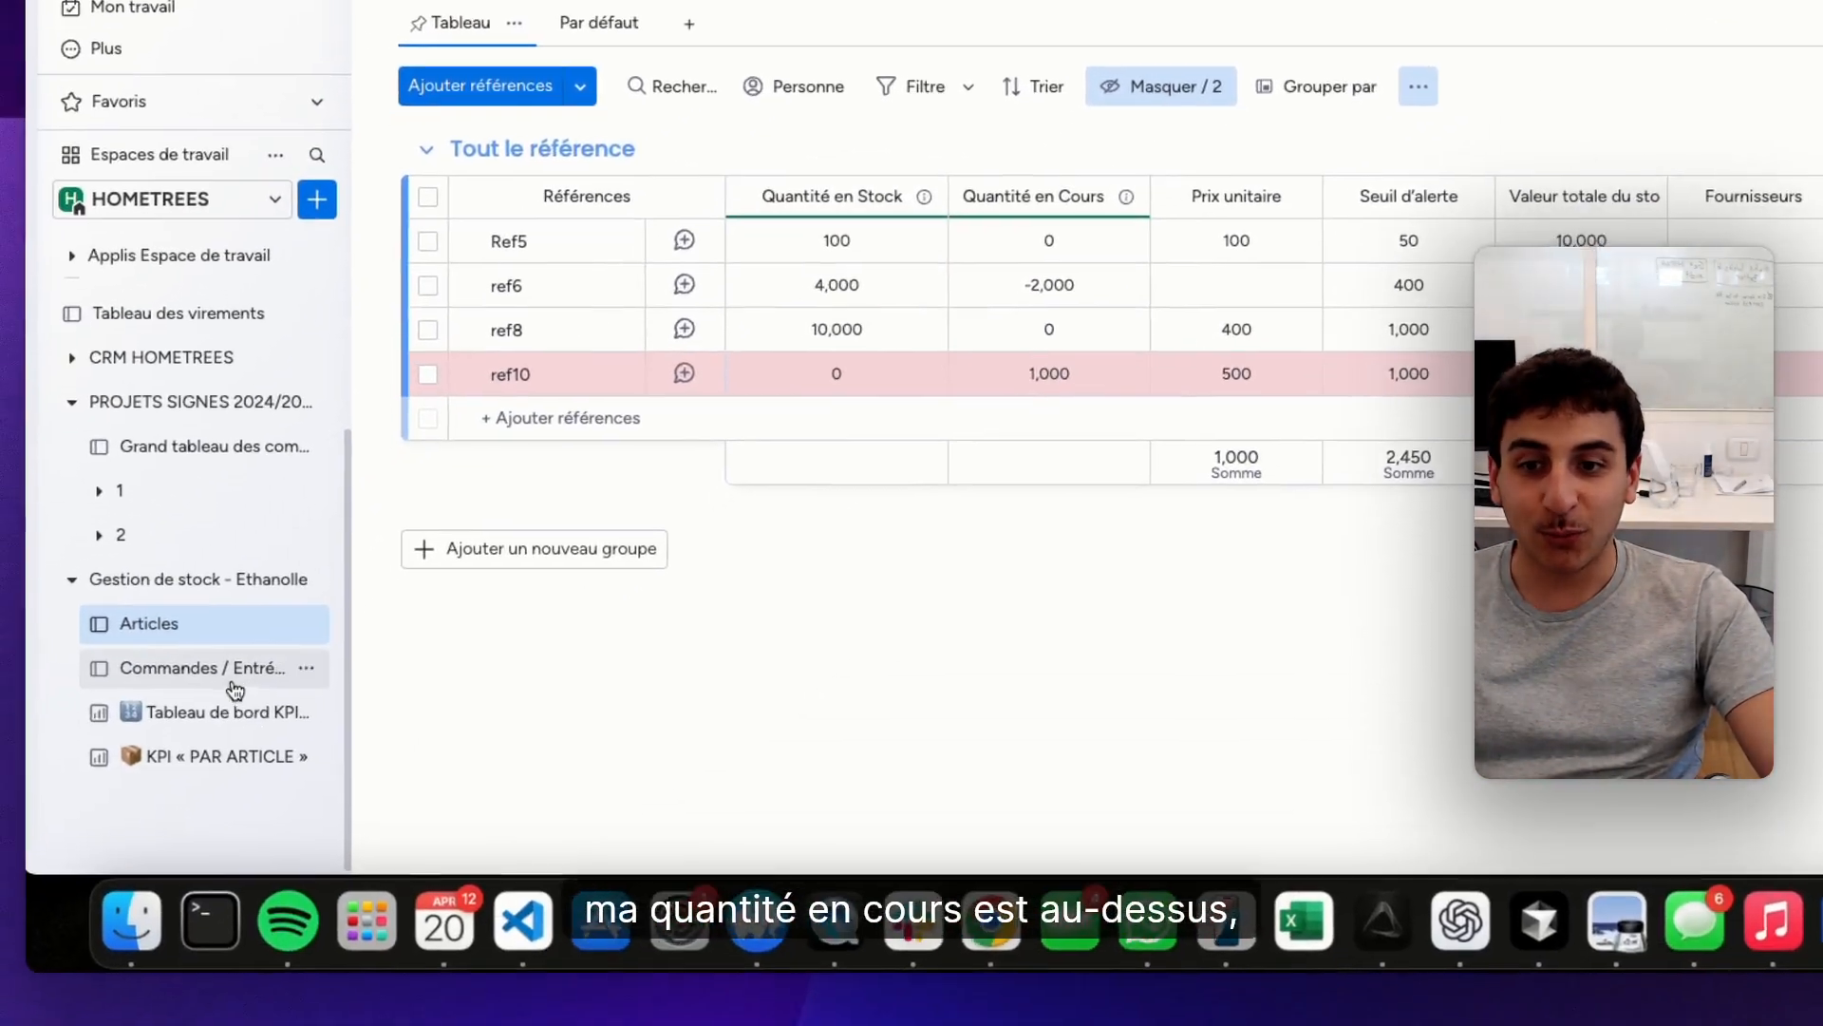
click(234, 680)
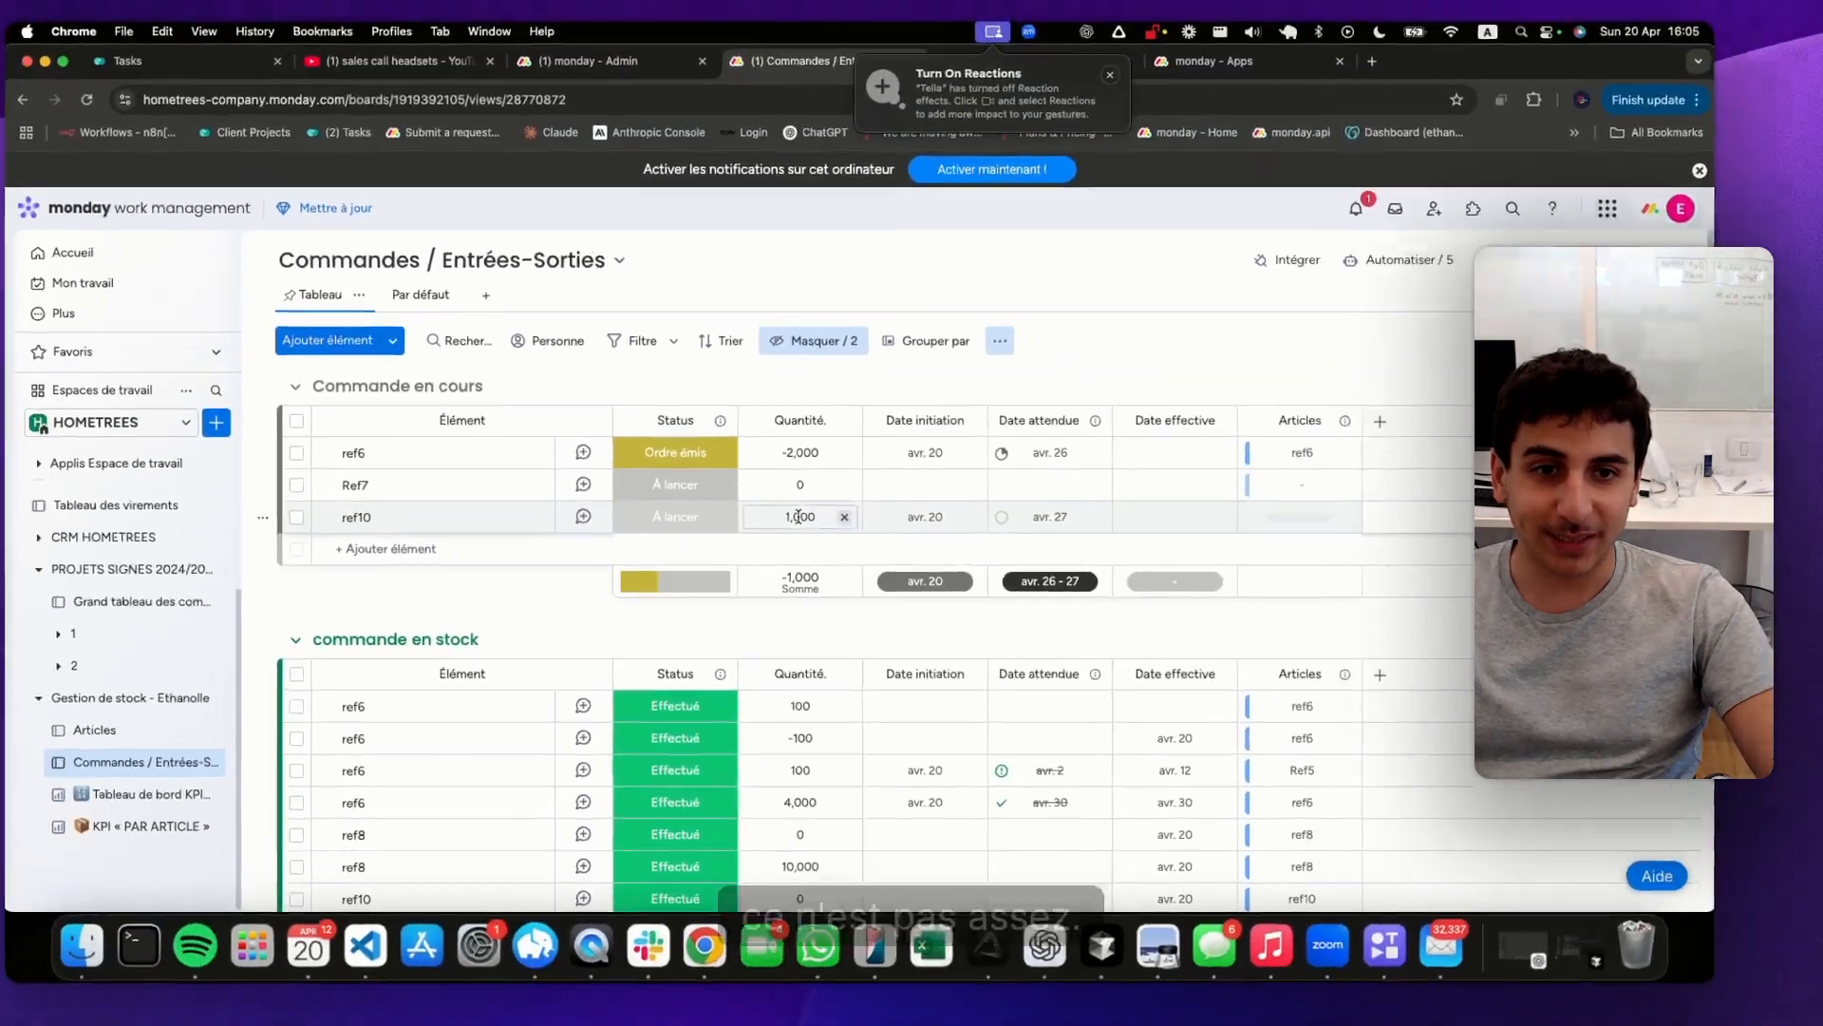
click(832, 527)
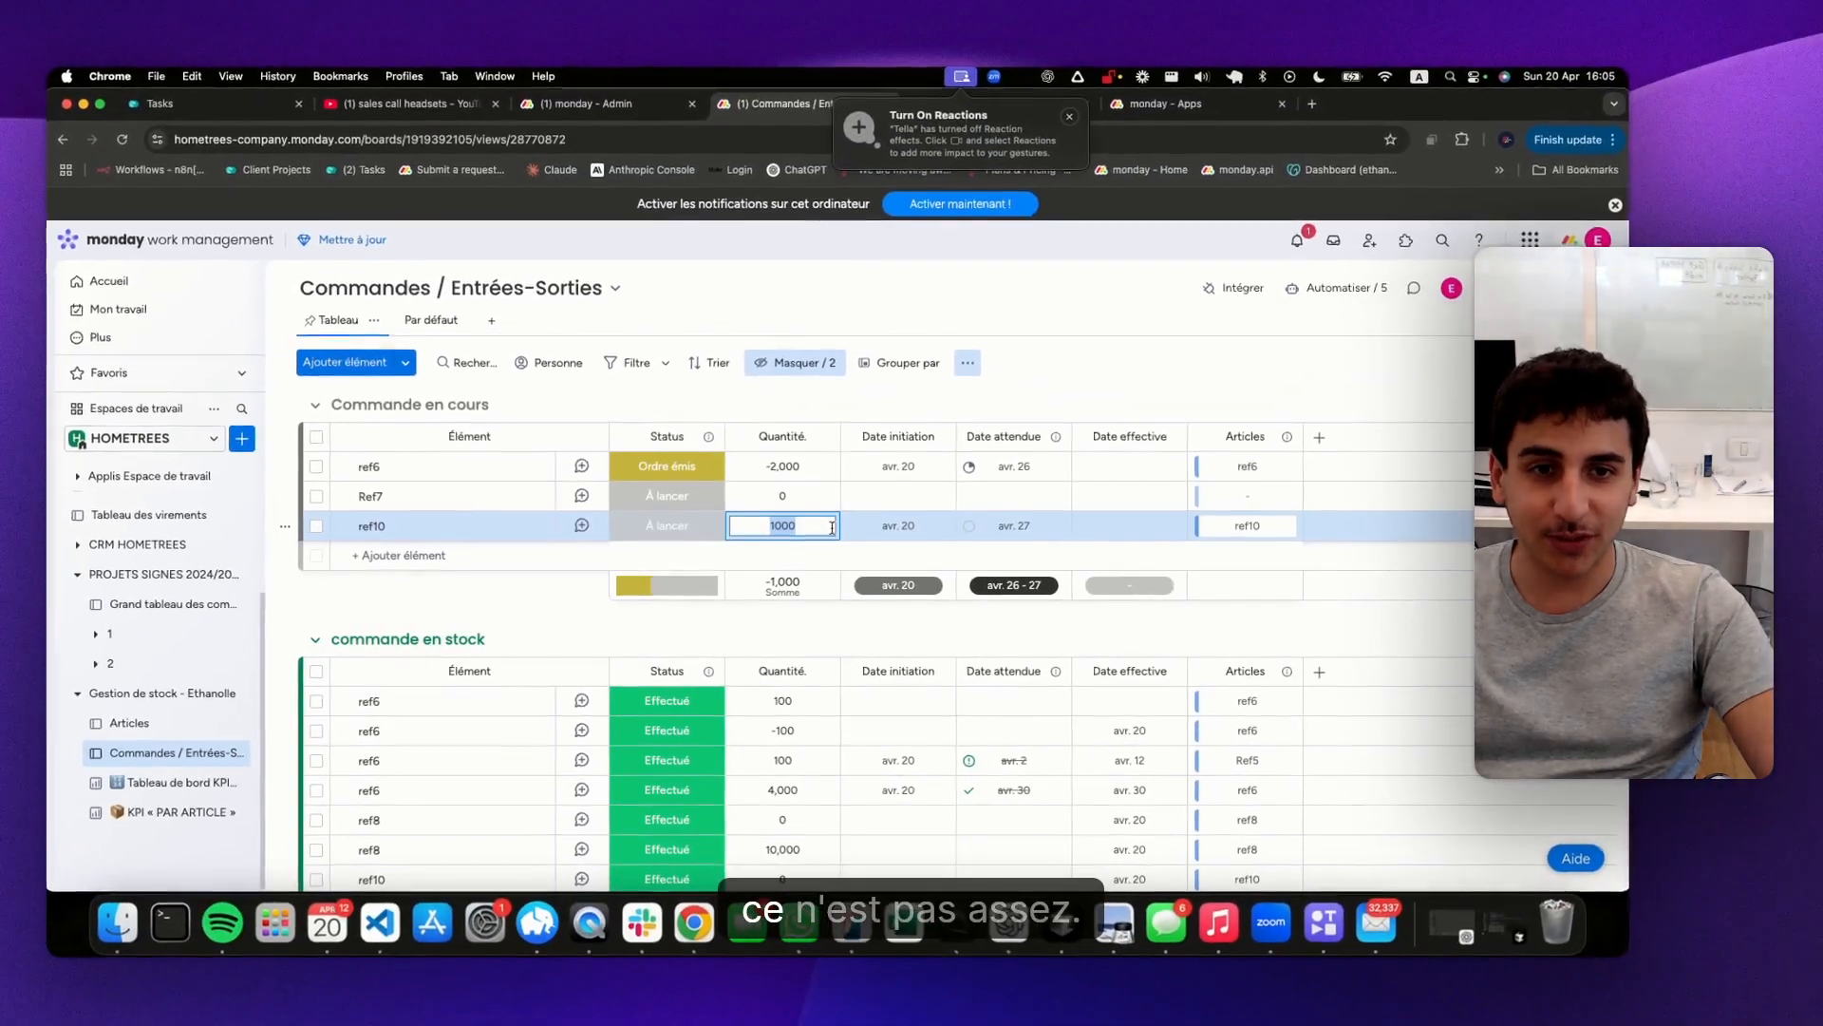
text(1100)
key(Return)
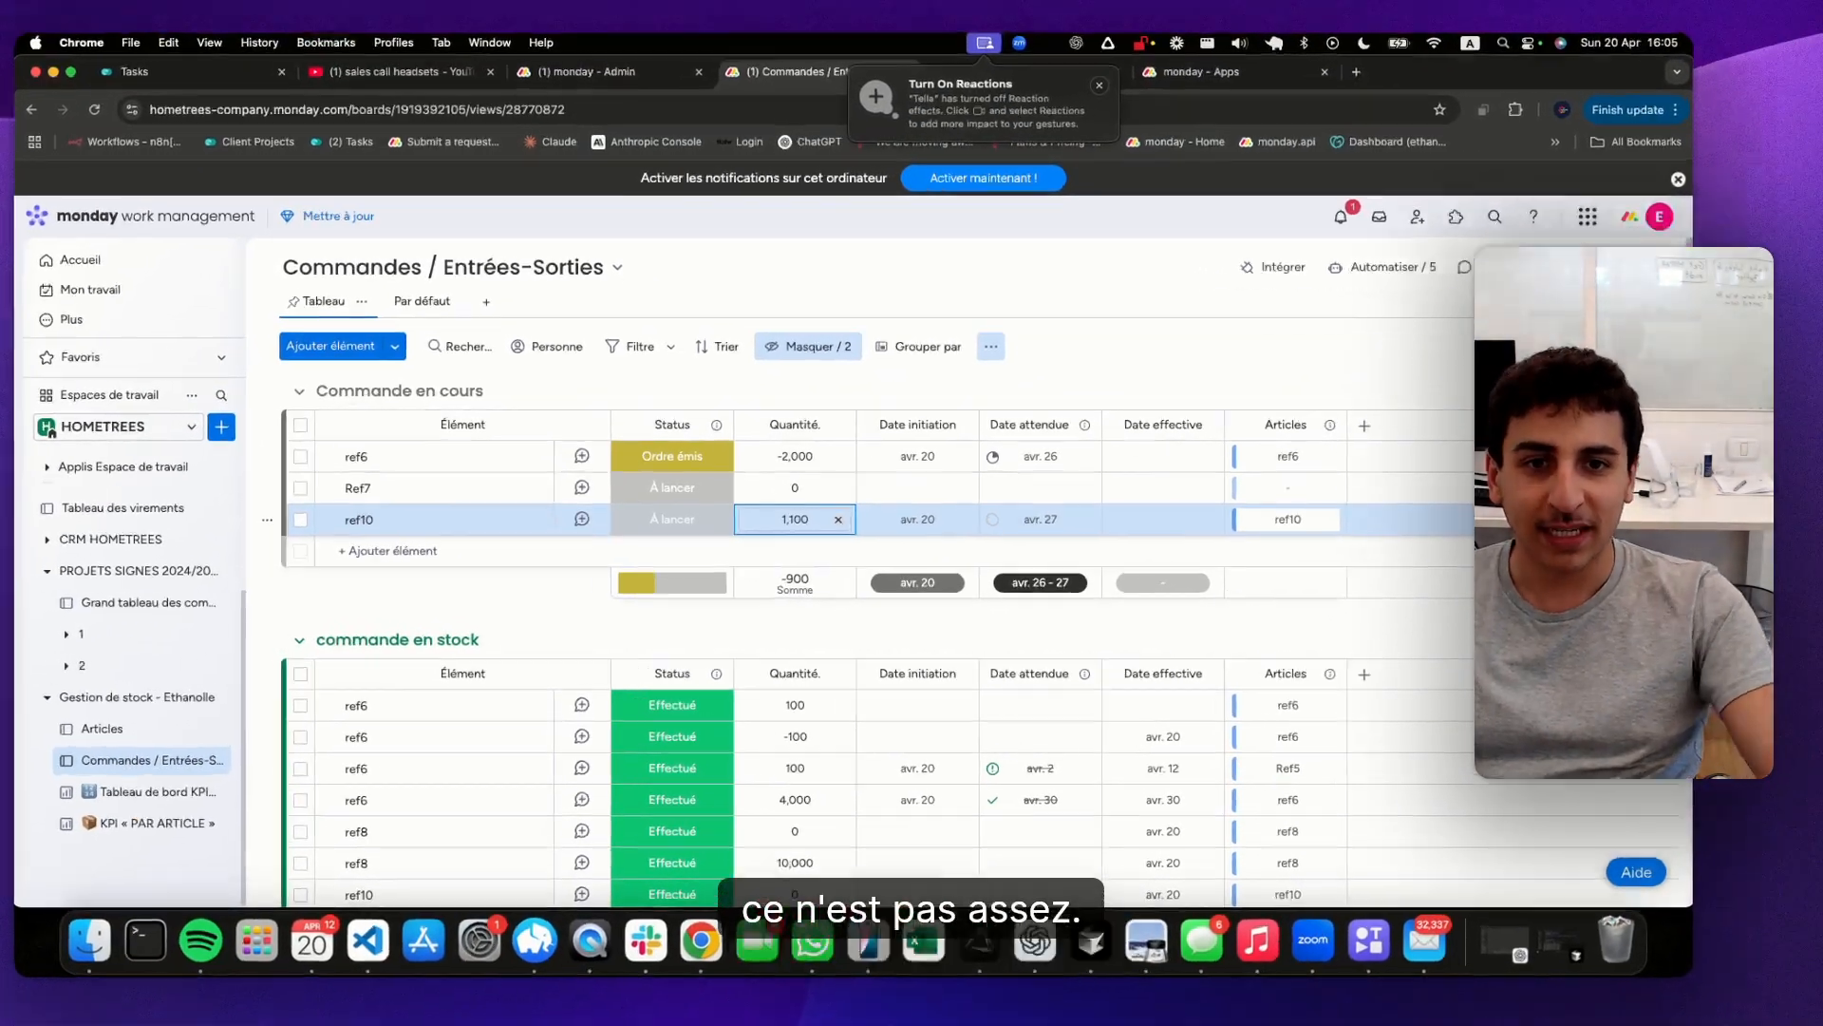
Set the status of the pending ref10 order to Effectué
click(667, 526)
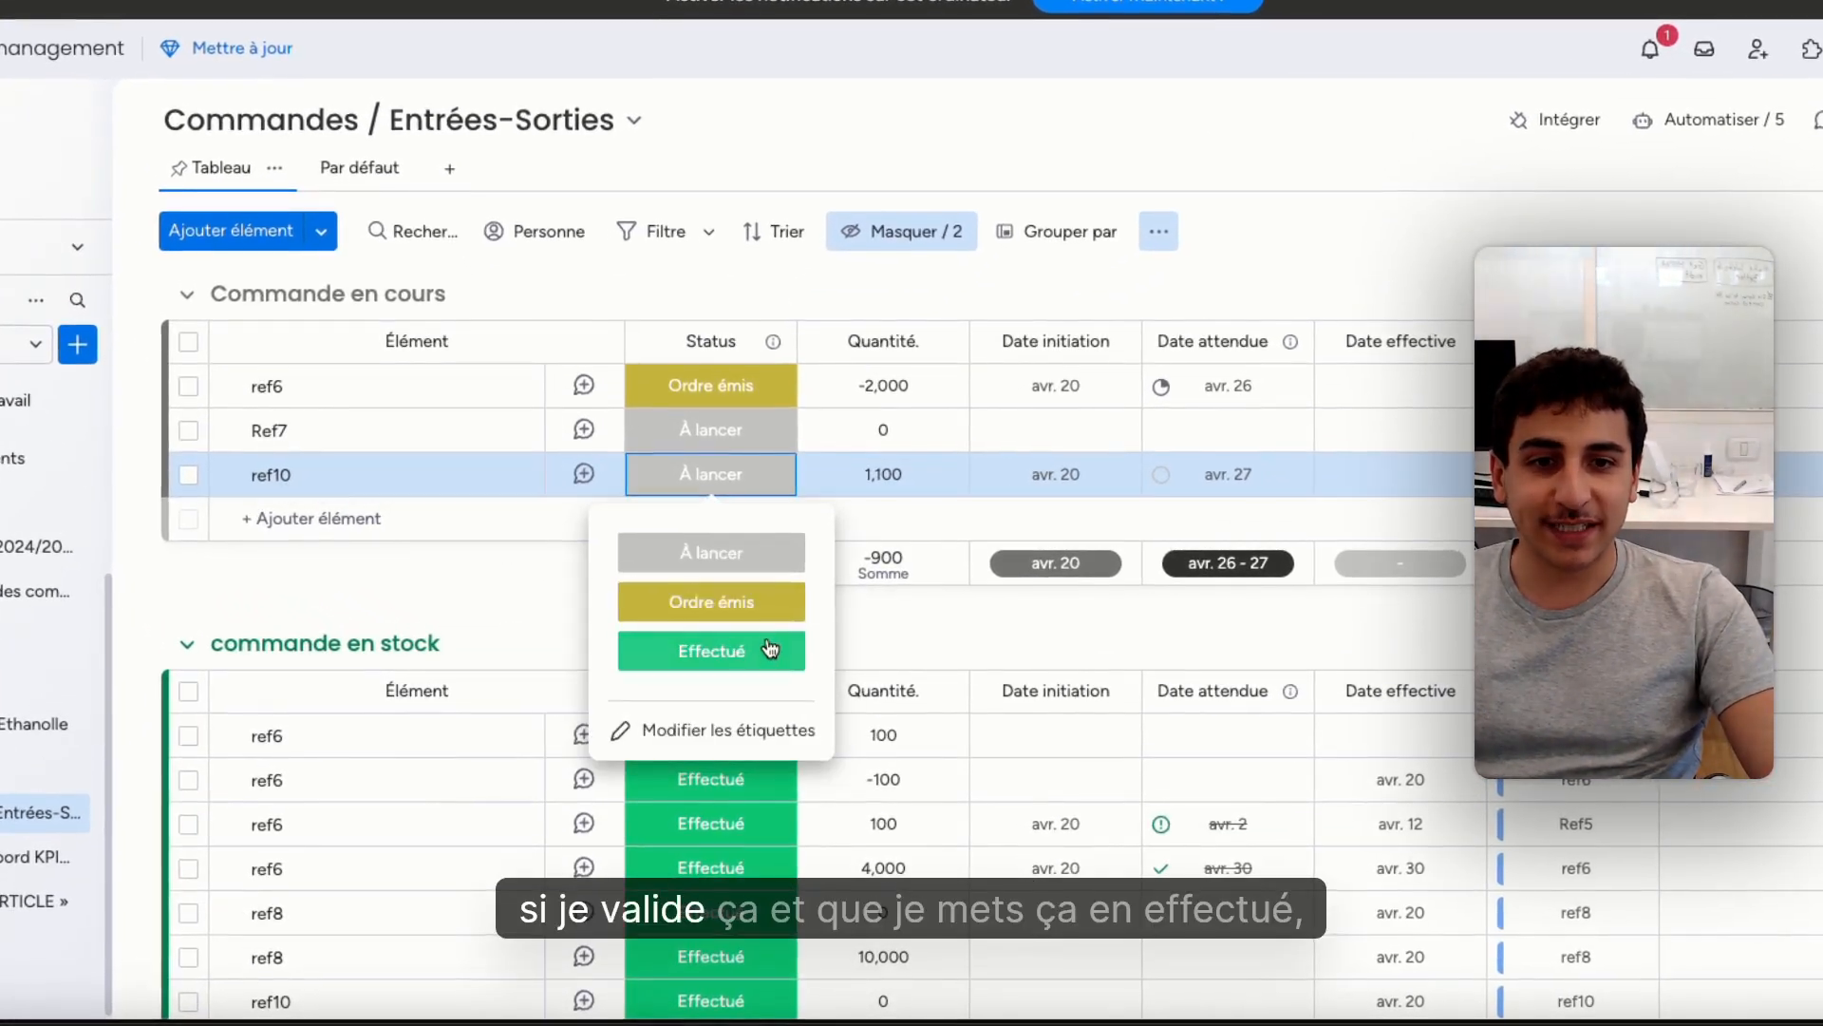
click(771, 650)
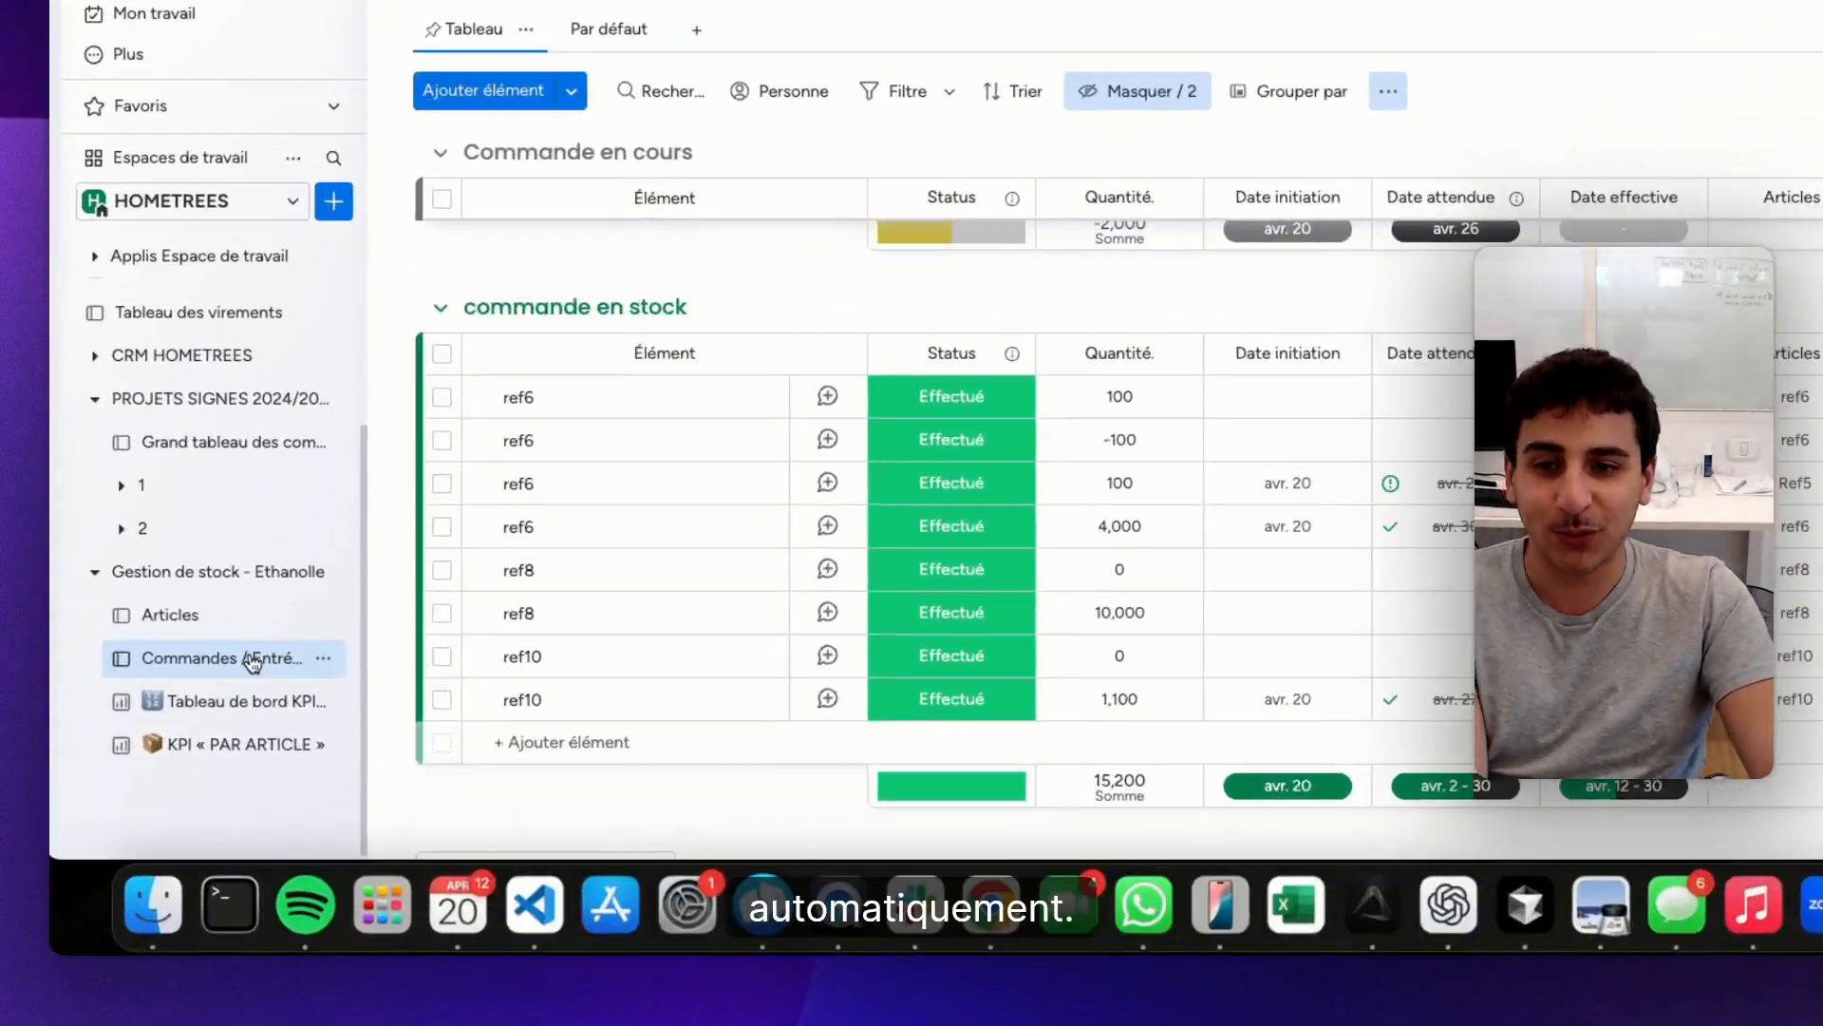
Check ref10's row in the Articles board and view the orders connected to it on its detail page
click(186, 730)
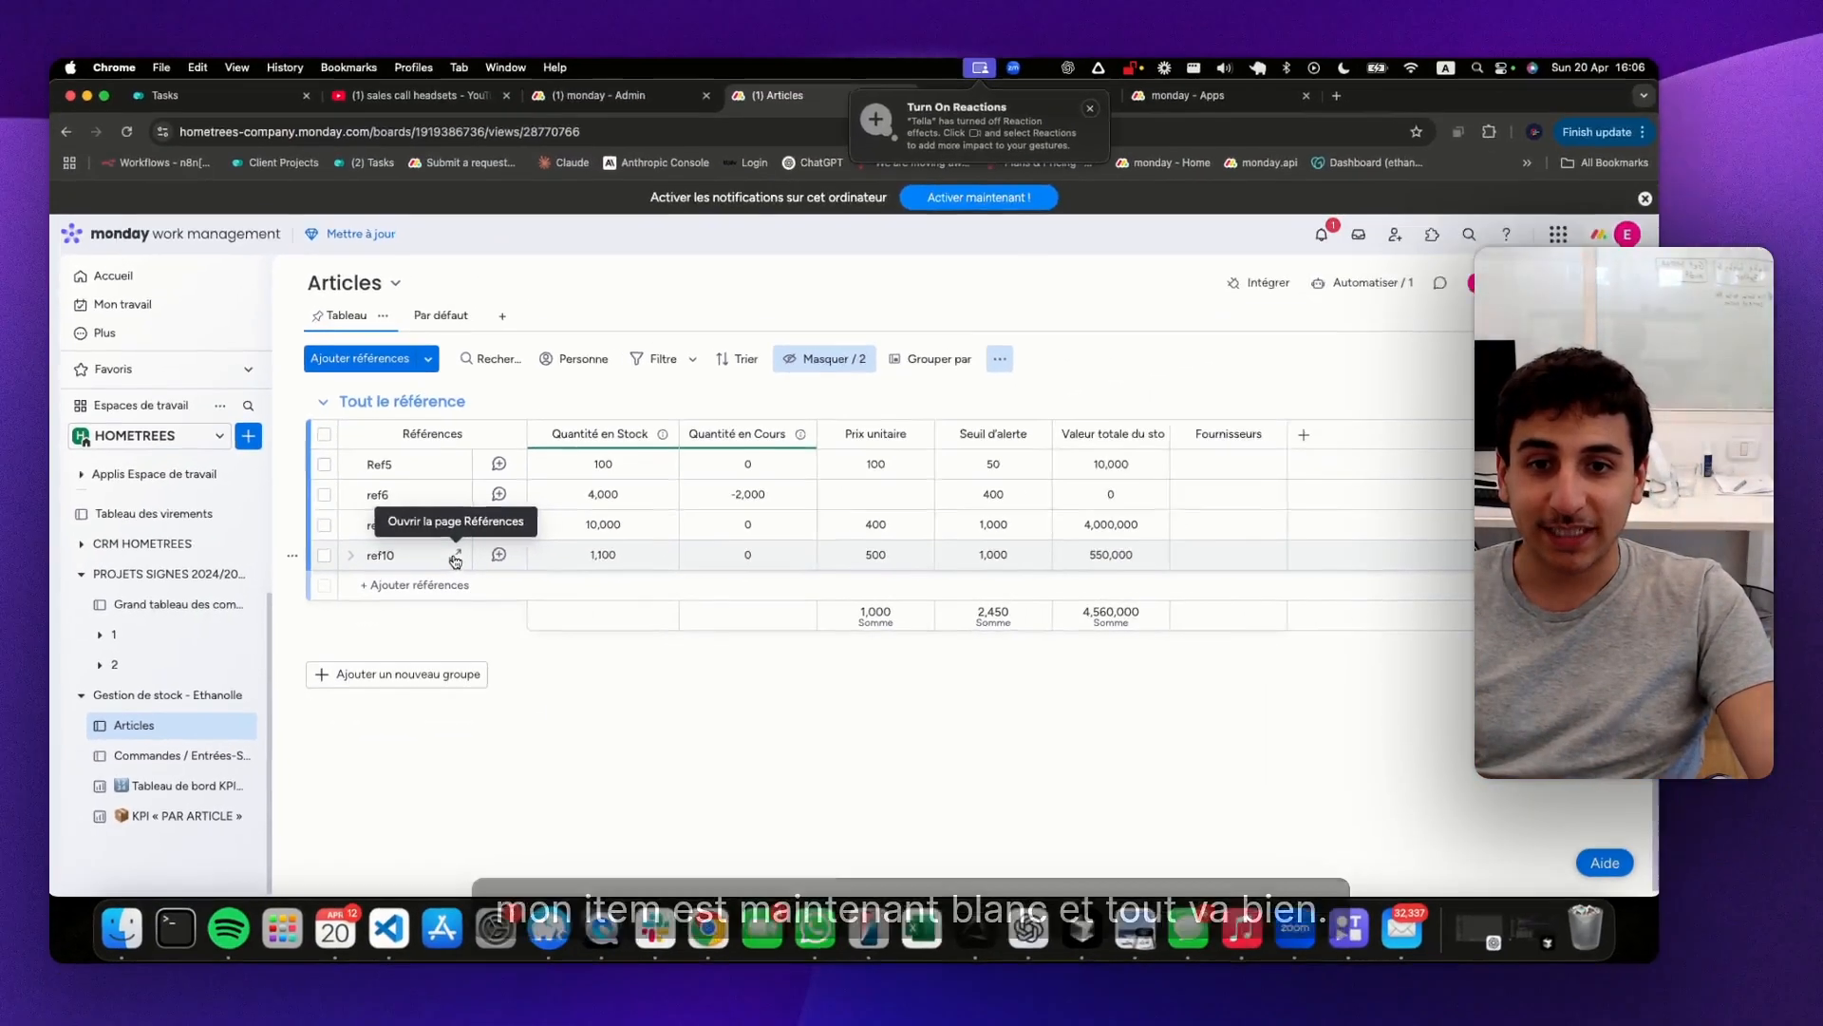
click(455, 558)
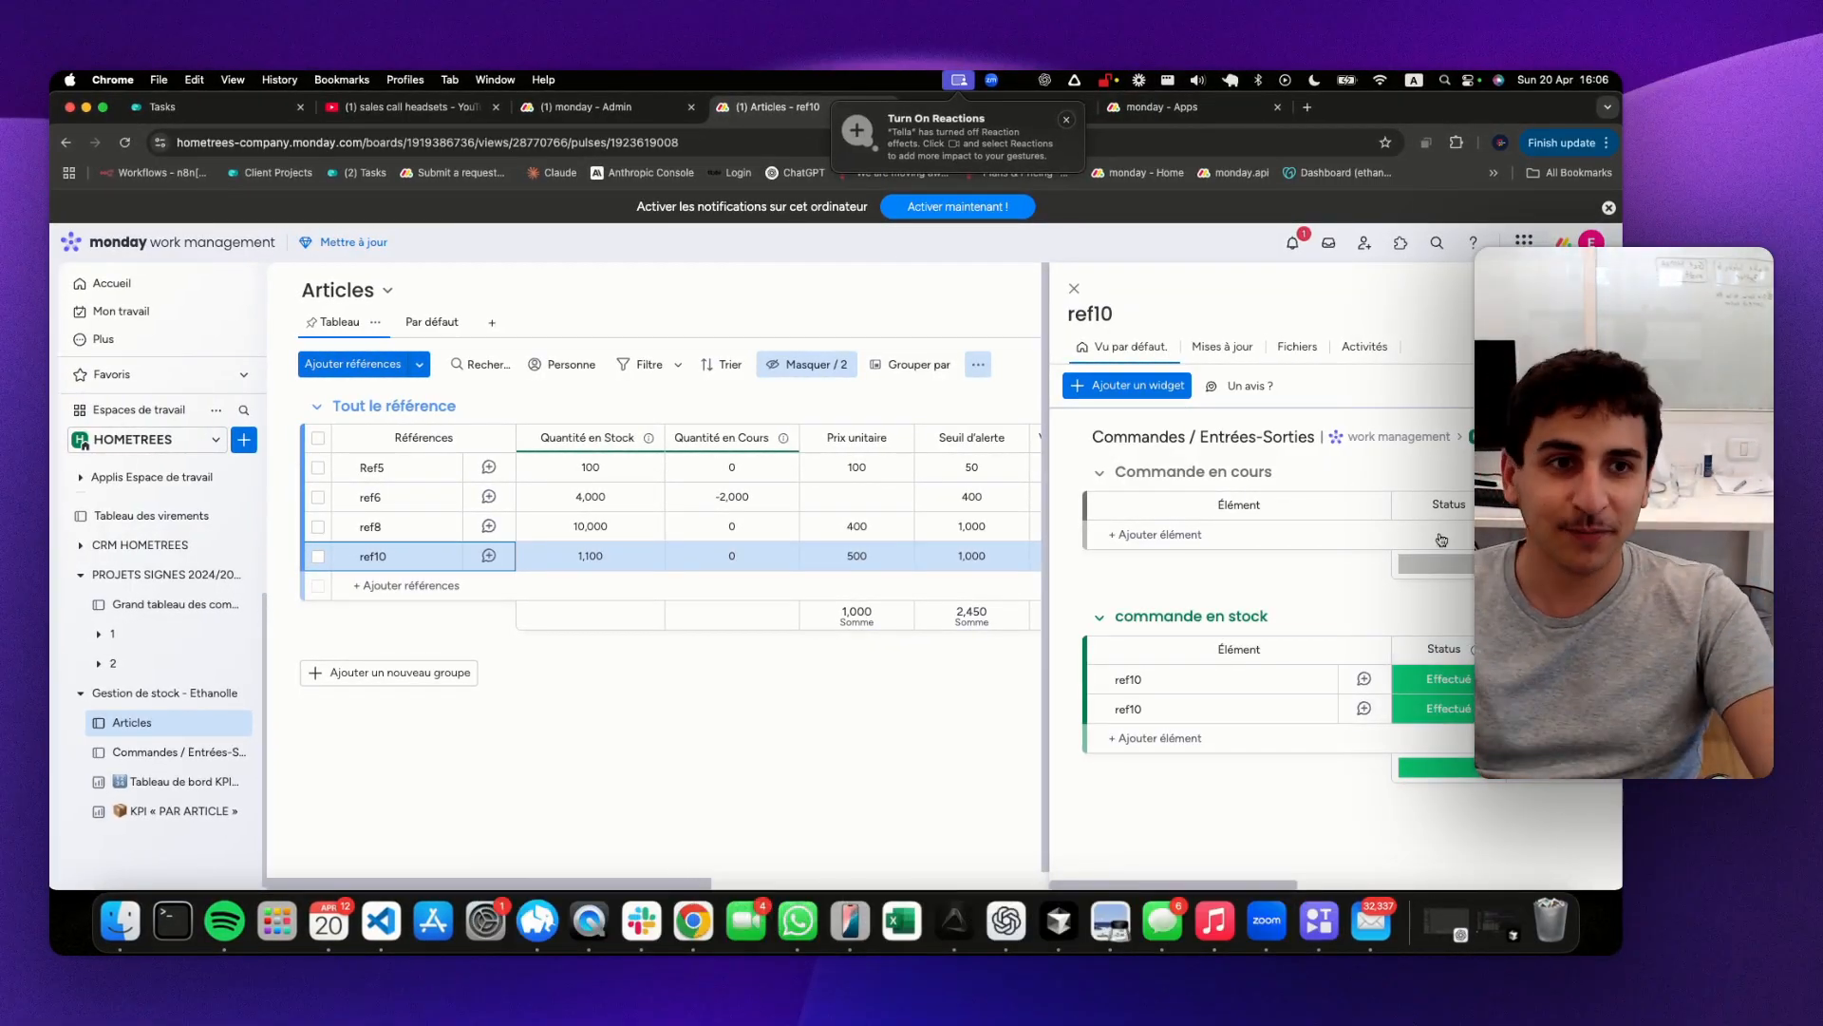
click(1070, 296)
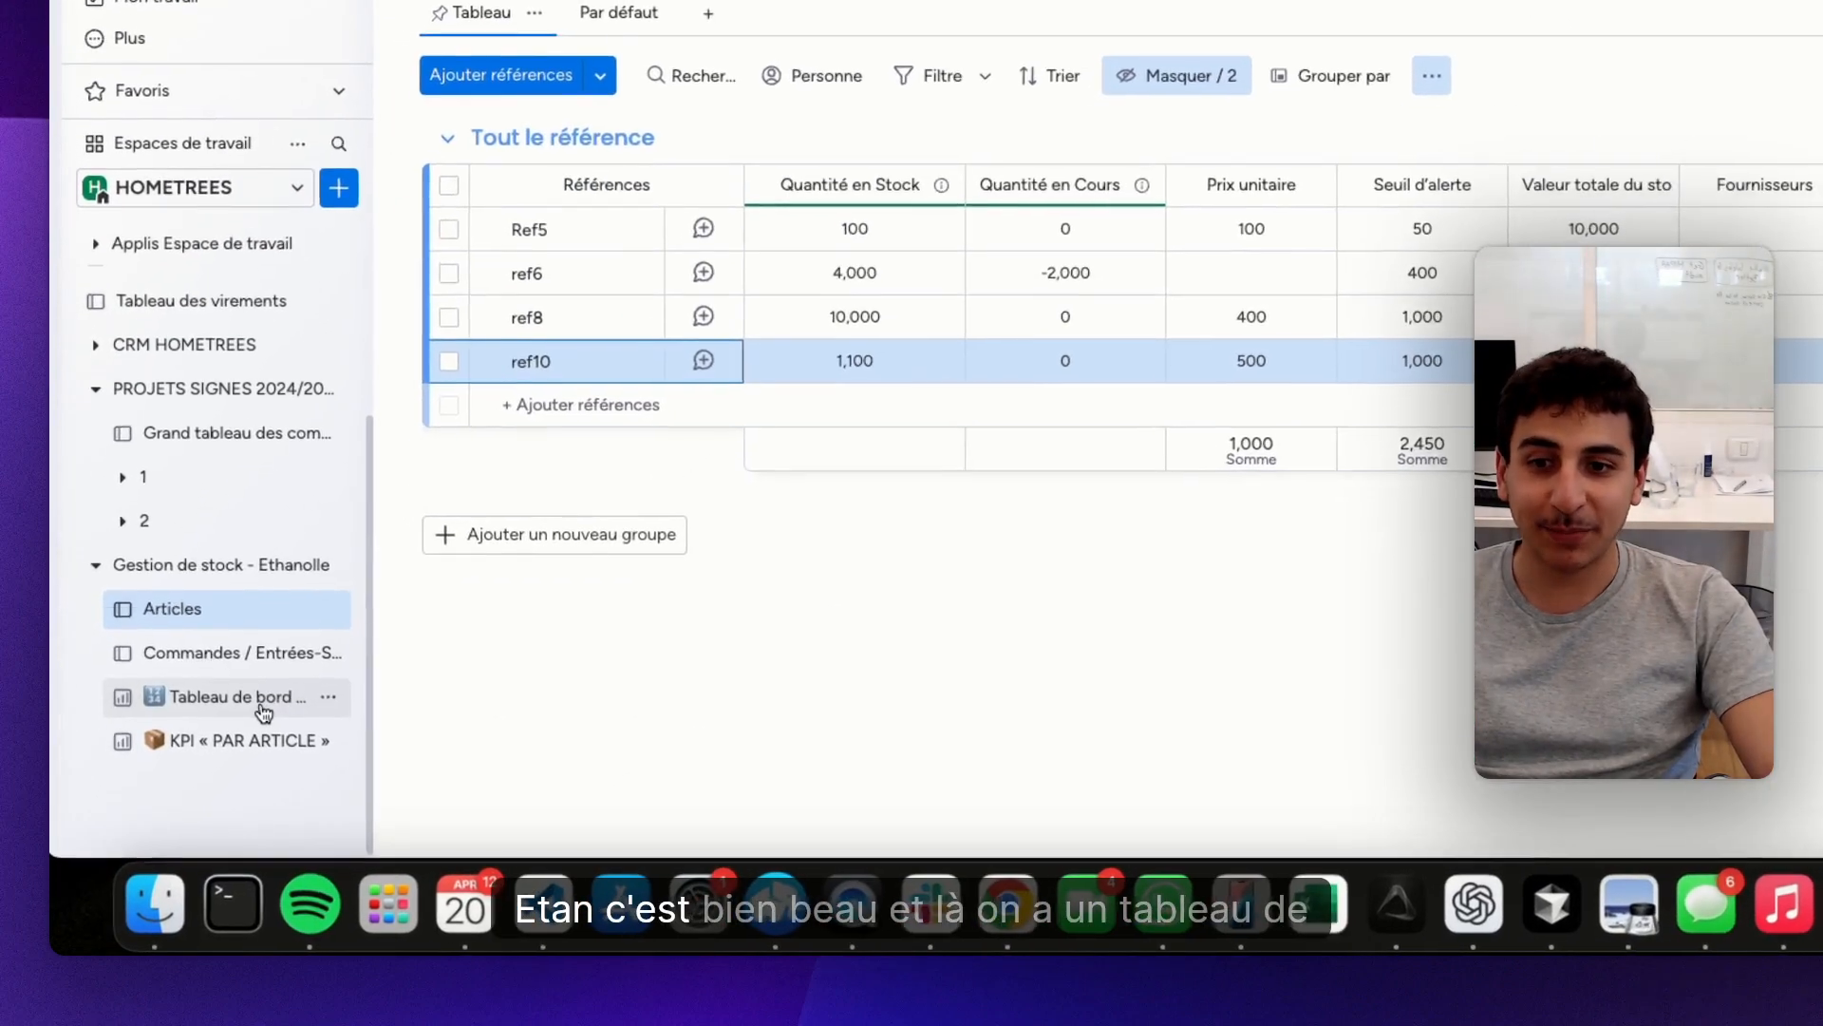
Examine the alert articles on the global KPI dashboard and the orders in the group commande en stock
click(180, 780)
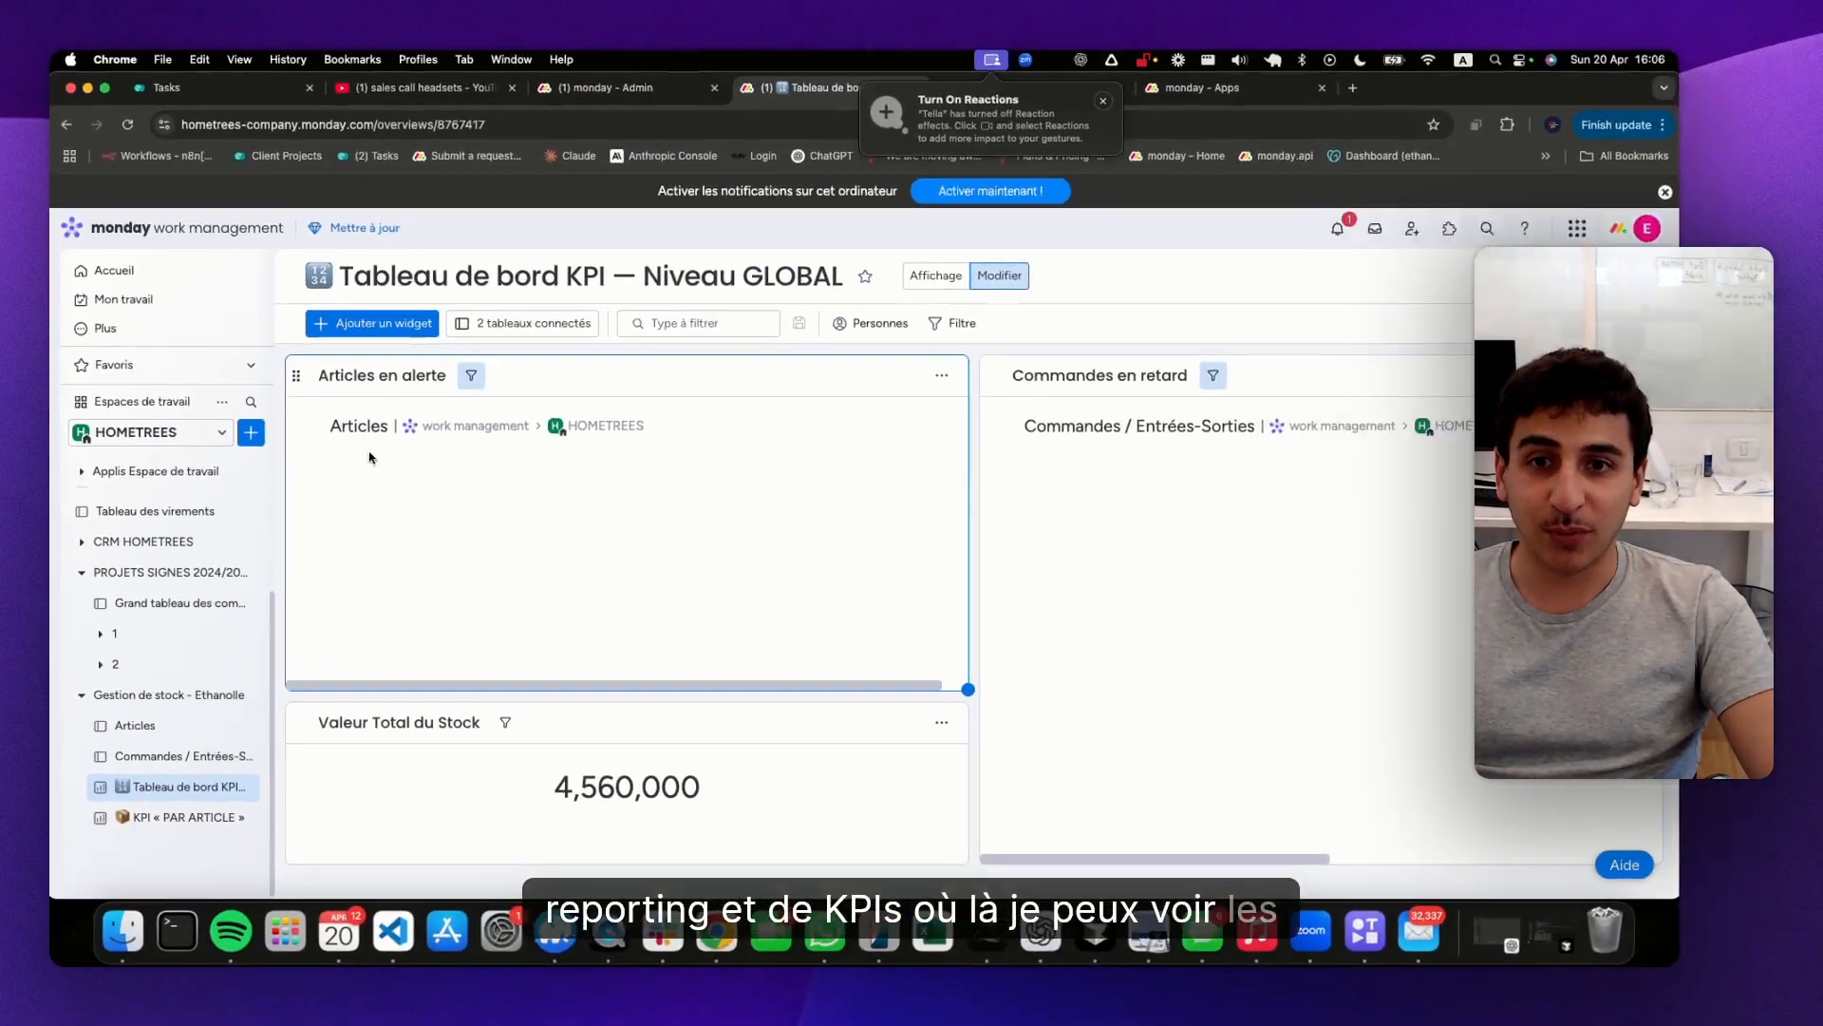
click(141, 751)
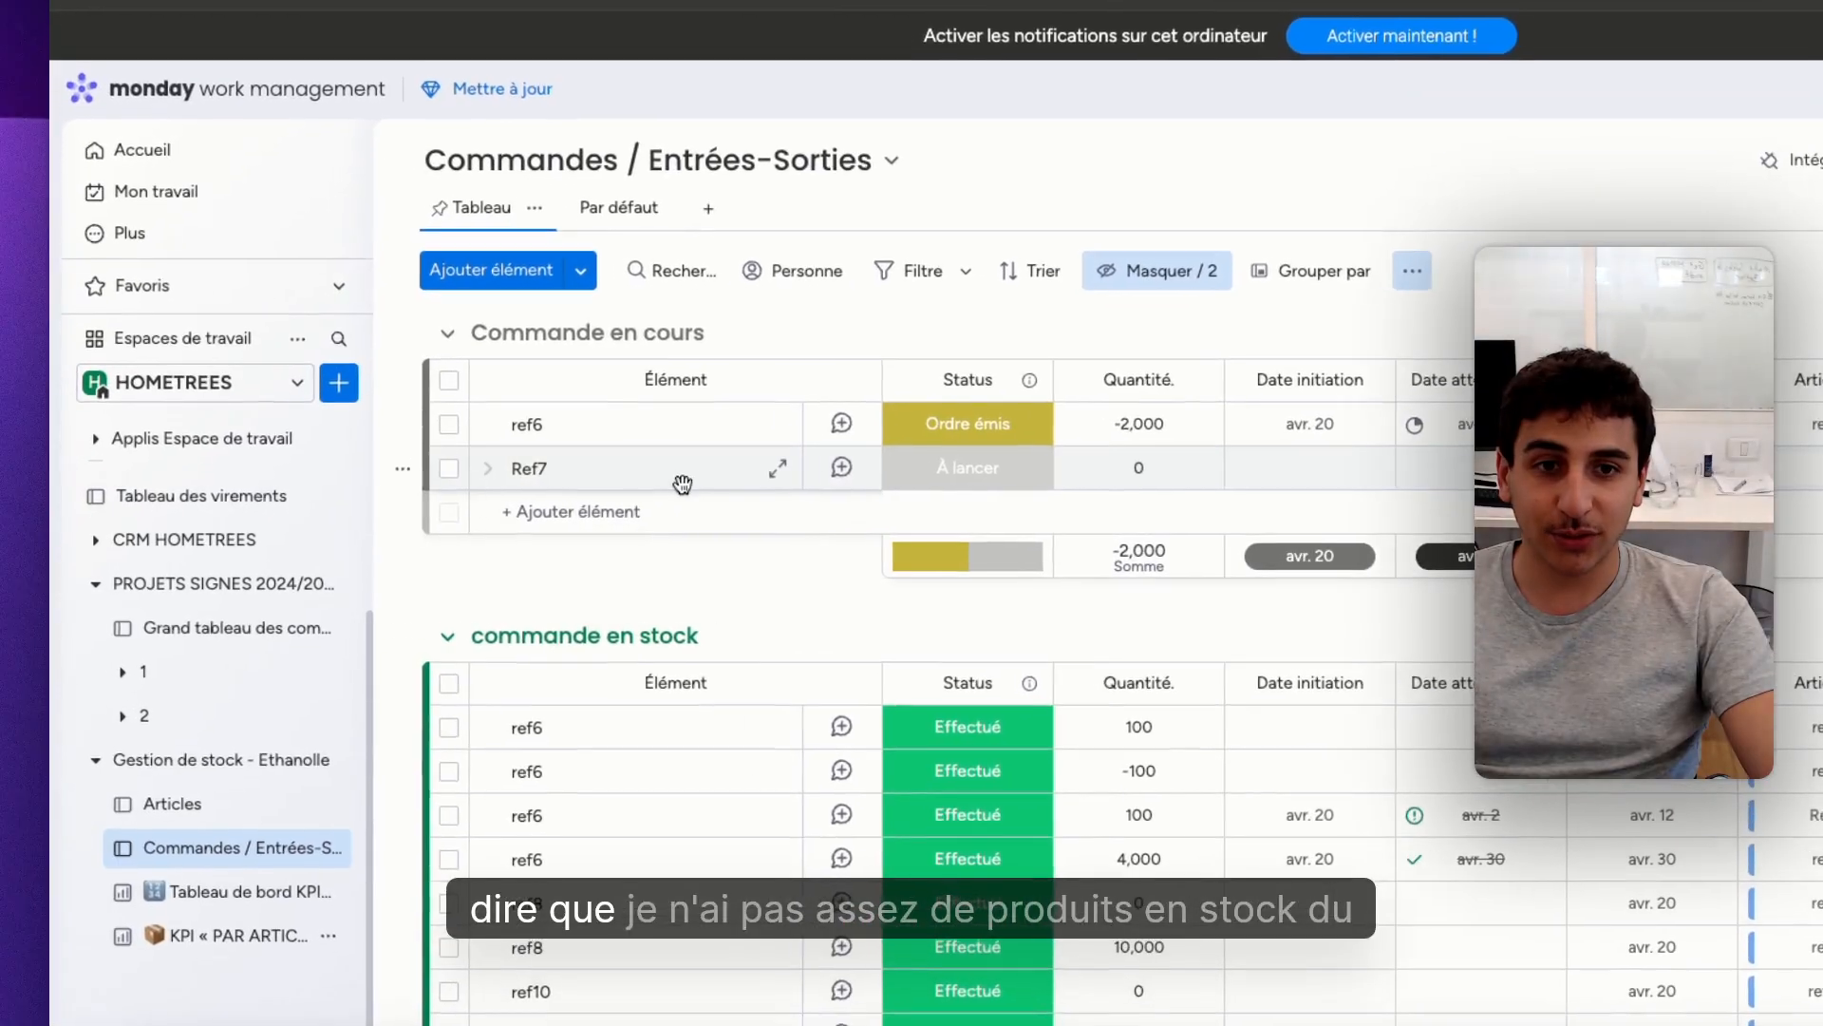
scroll(787, 515, down, 3)
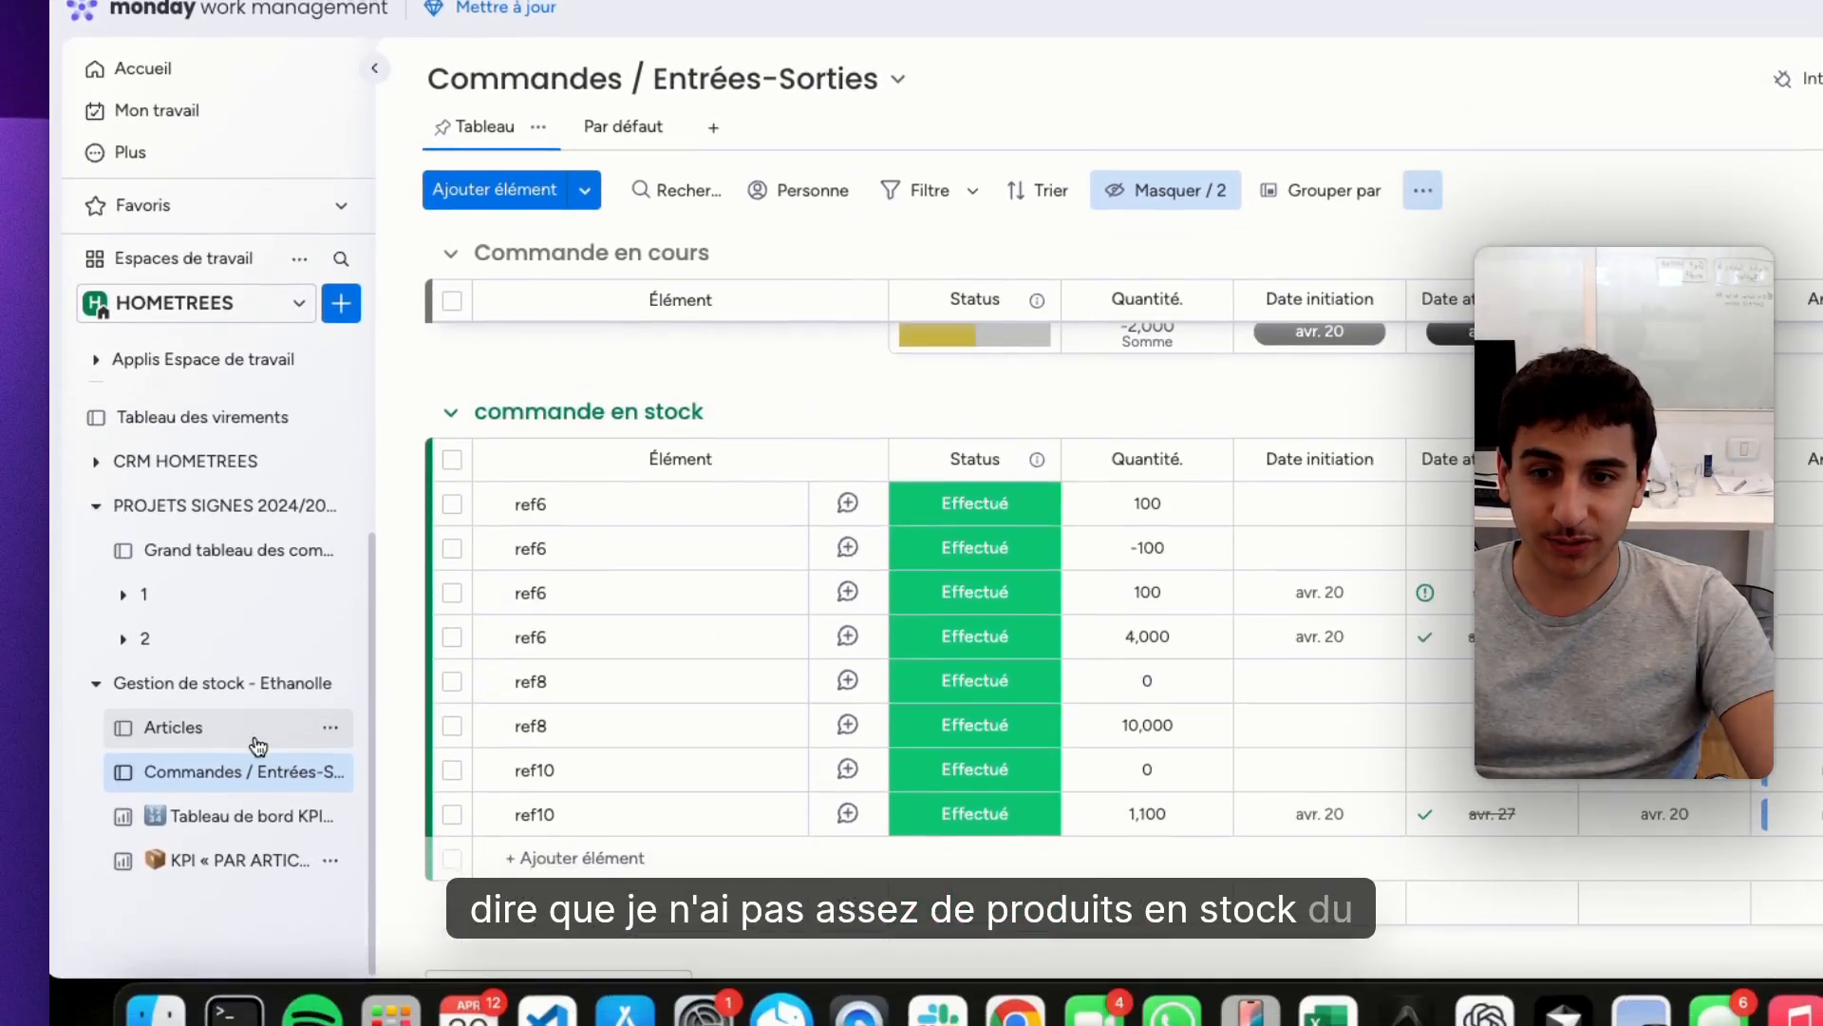
From ref10's detail page in Articles, set its stocked order's quantity to 900, and view the global KPI dashboard
click(238, 807)
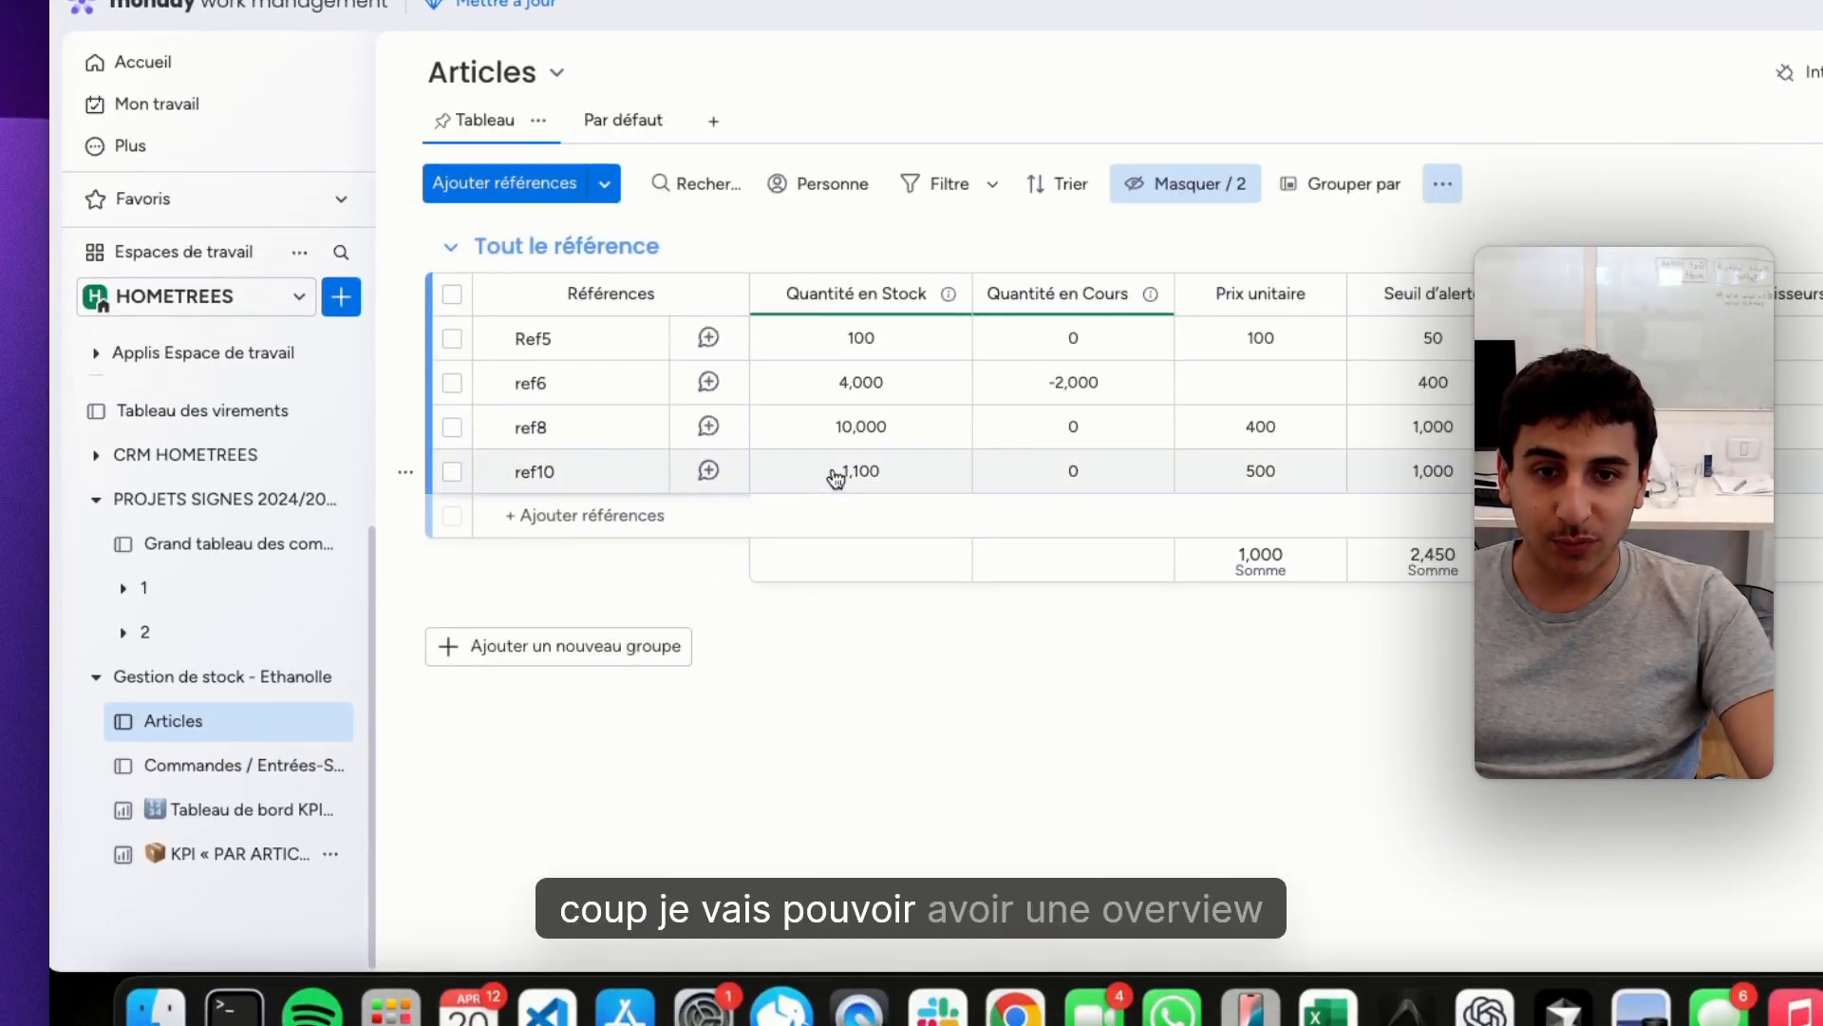
click(659, 477)
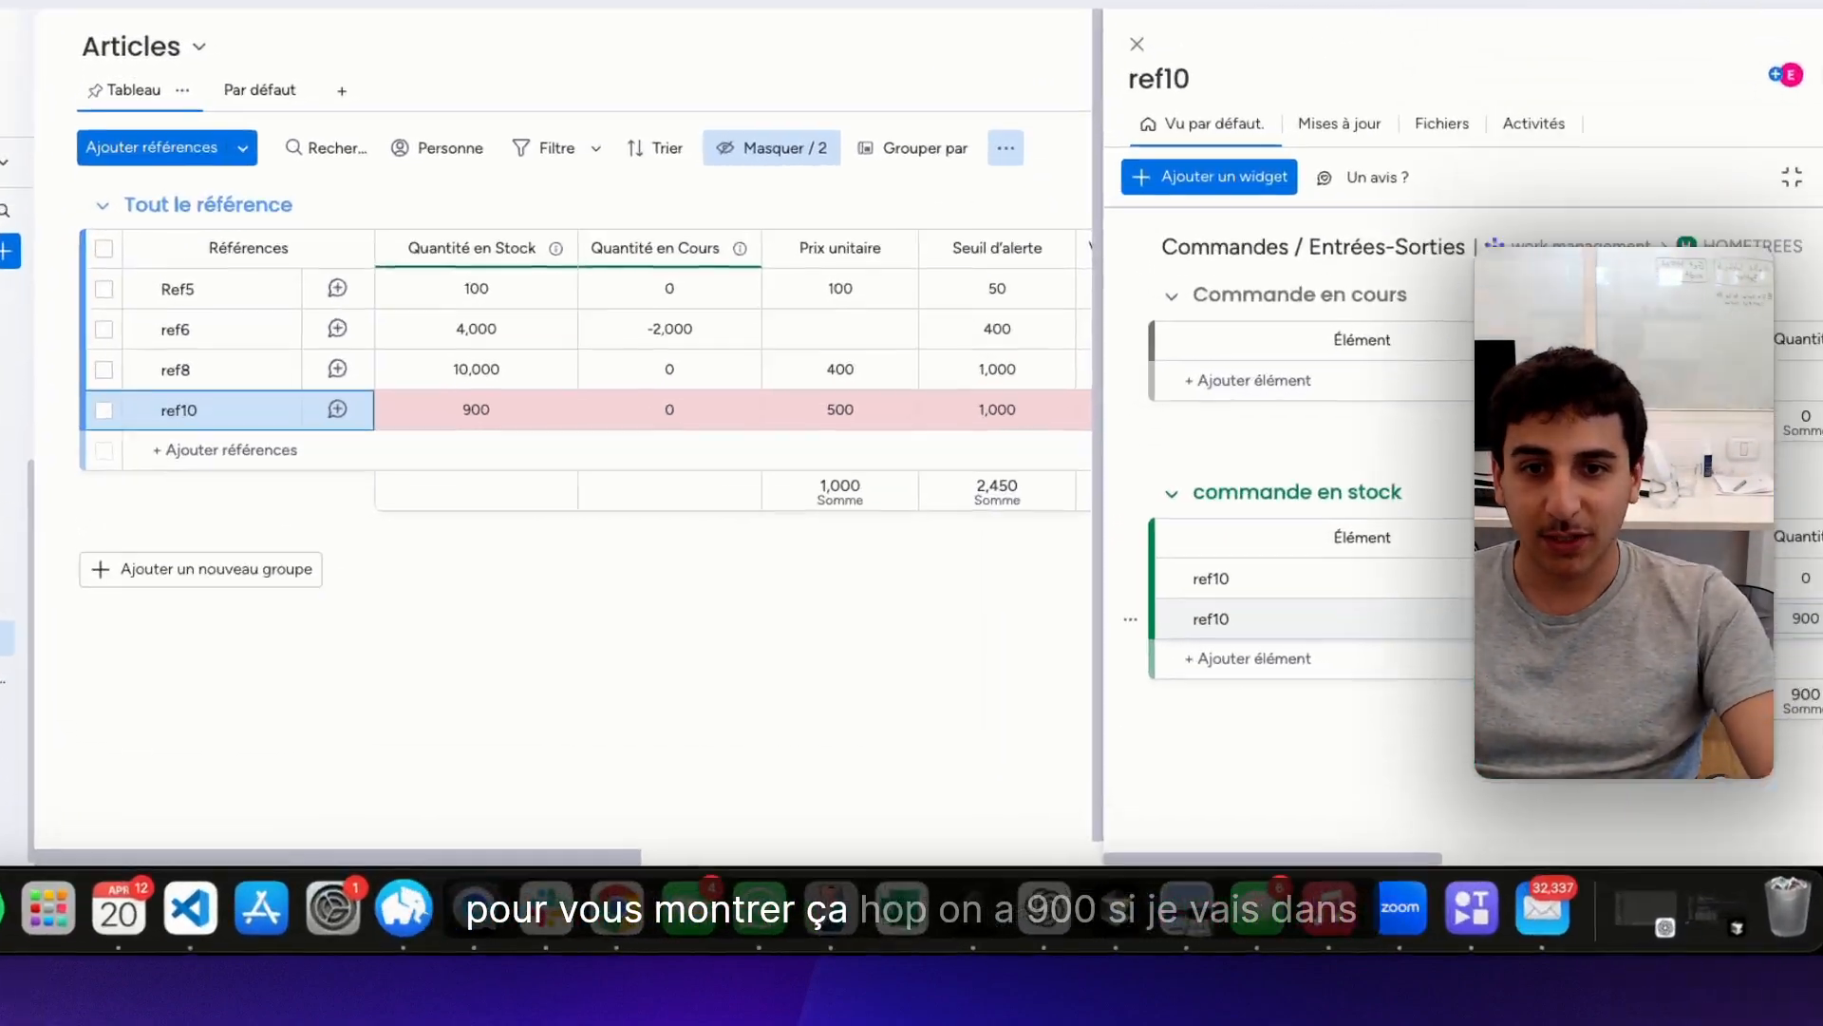
click(188, 784)
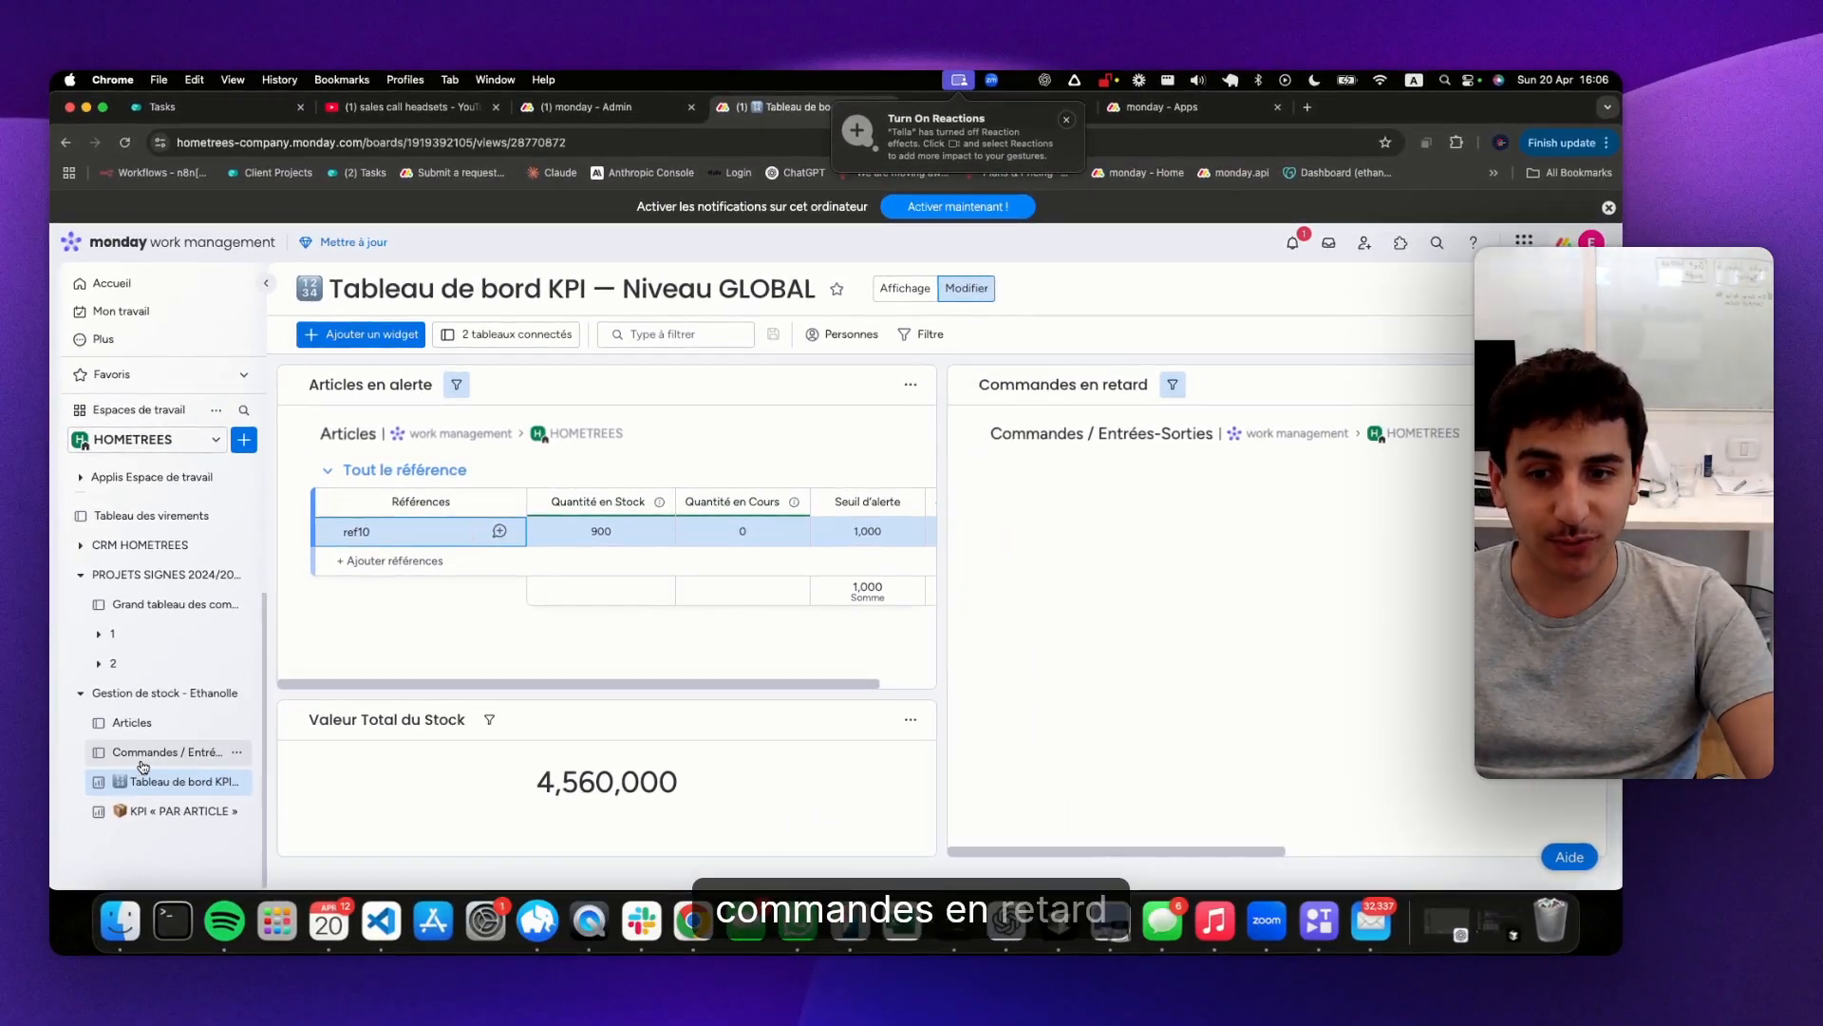
In Commandes / Entrées-Sorties, set the status of the ref10 order with quantity 900 to Ordre émis
click(143, 759)
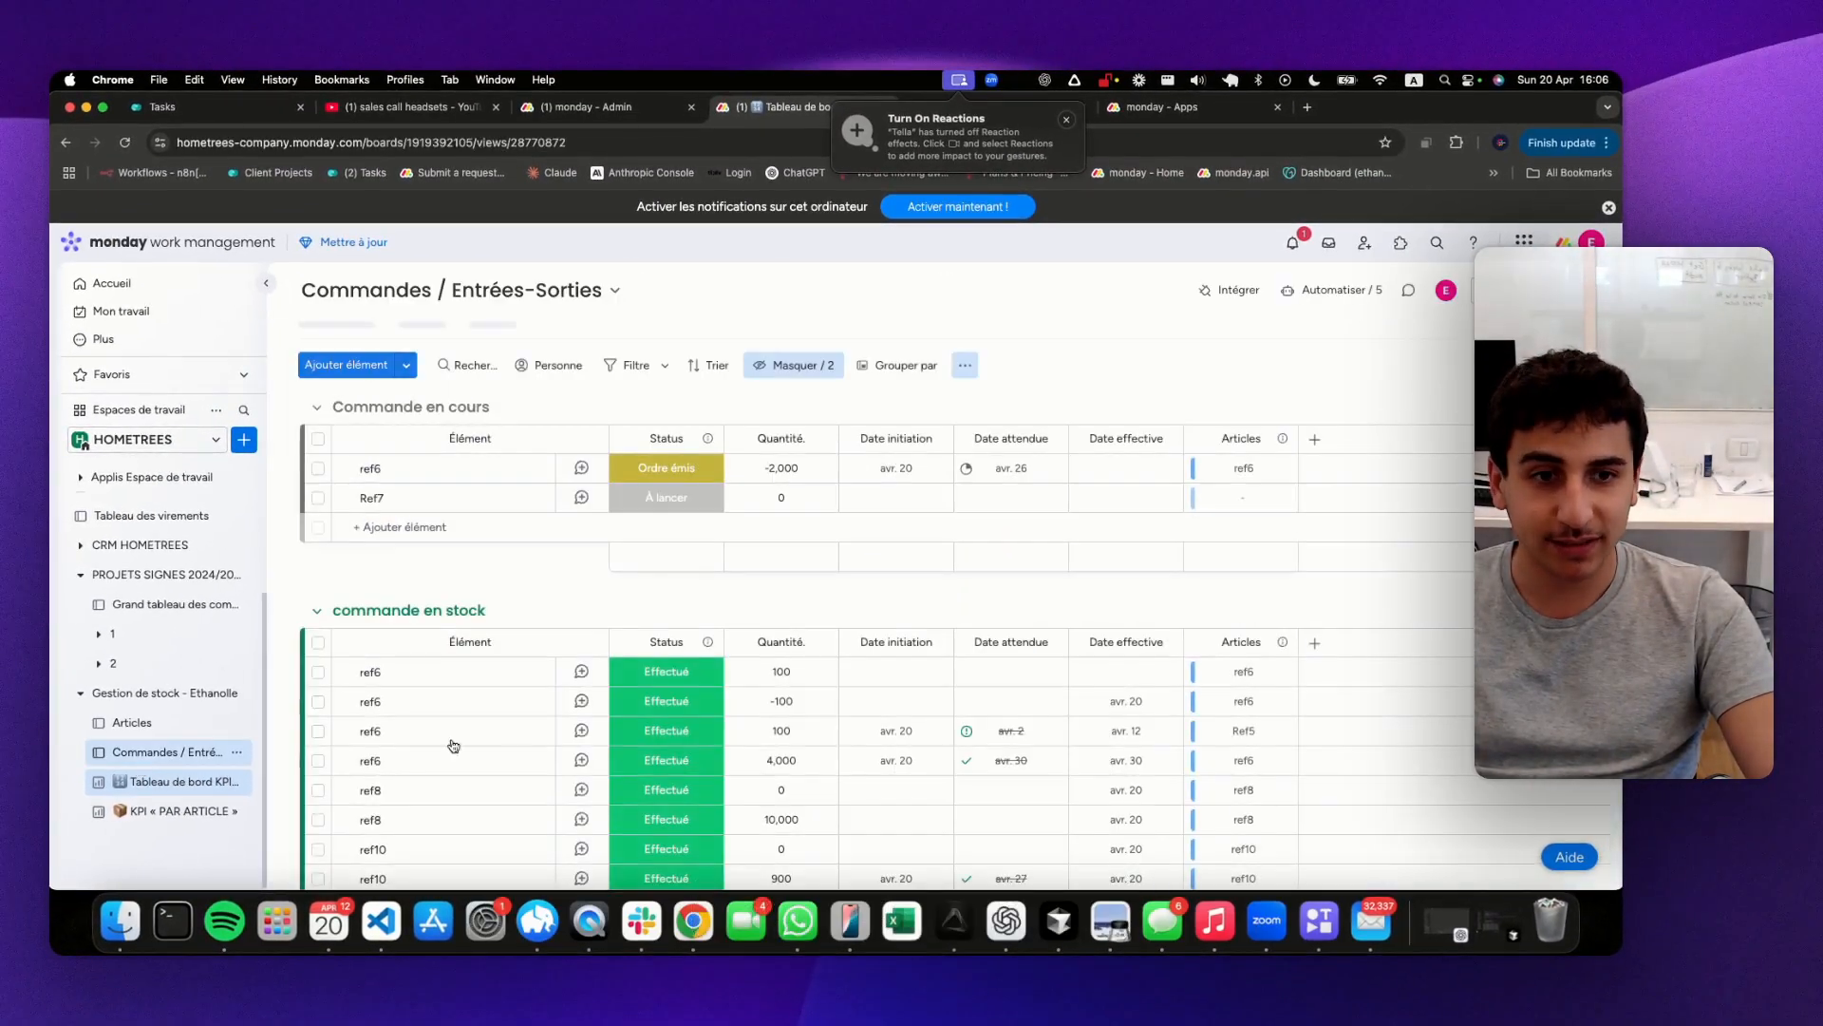
scroll(665, 664, down, 5)
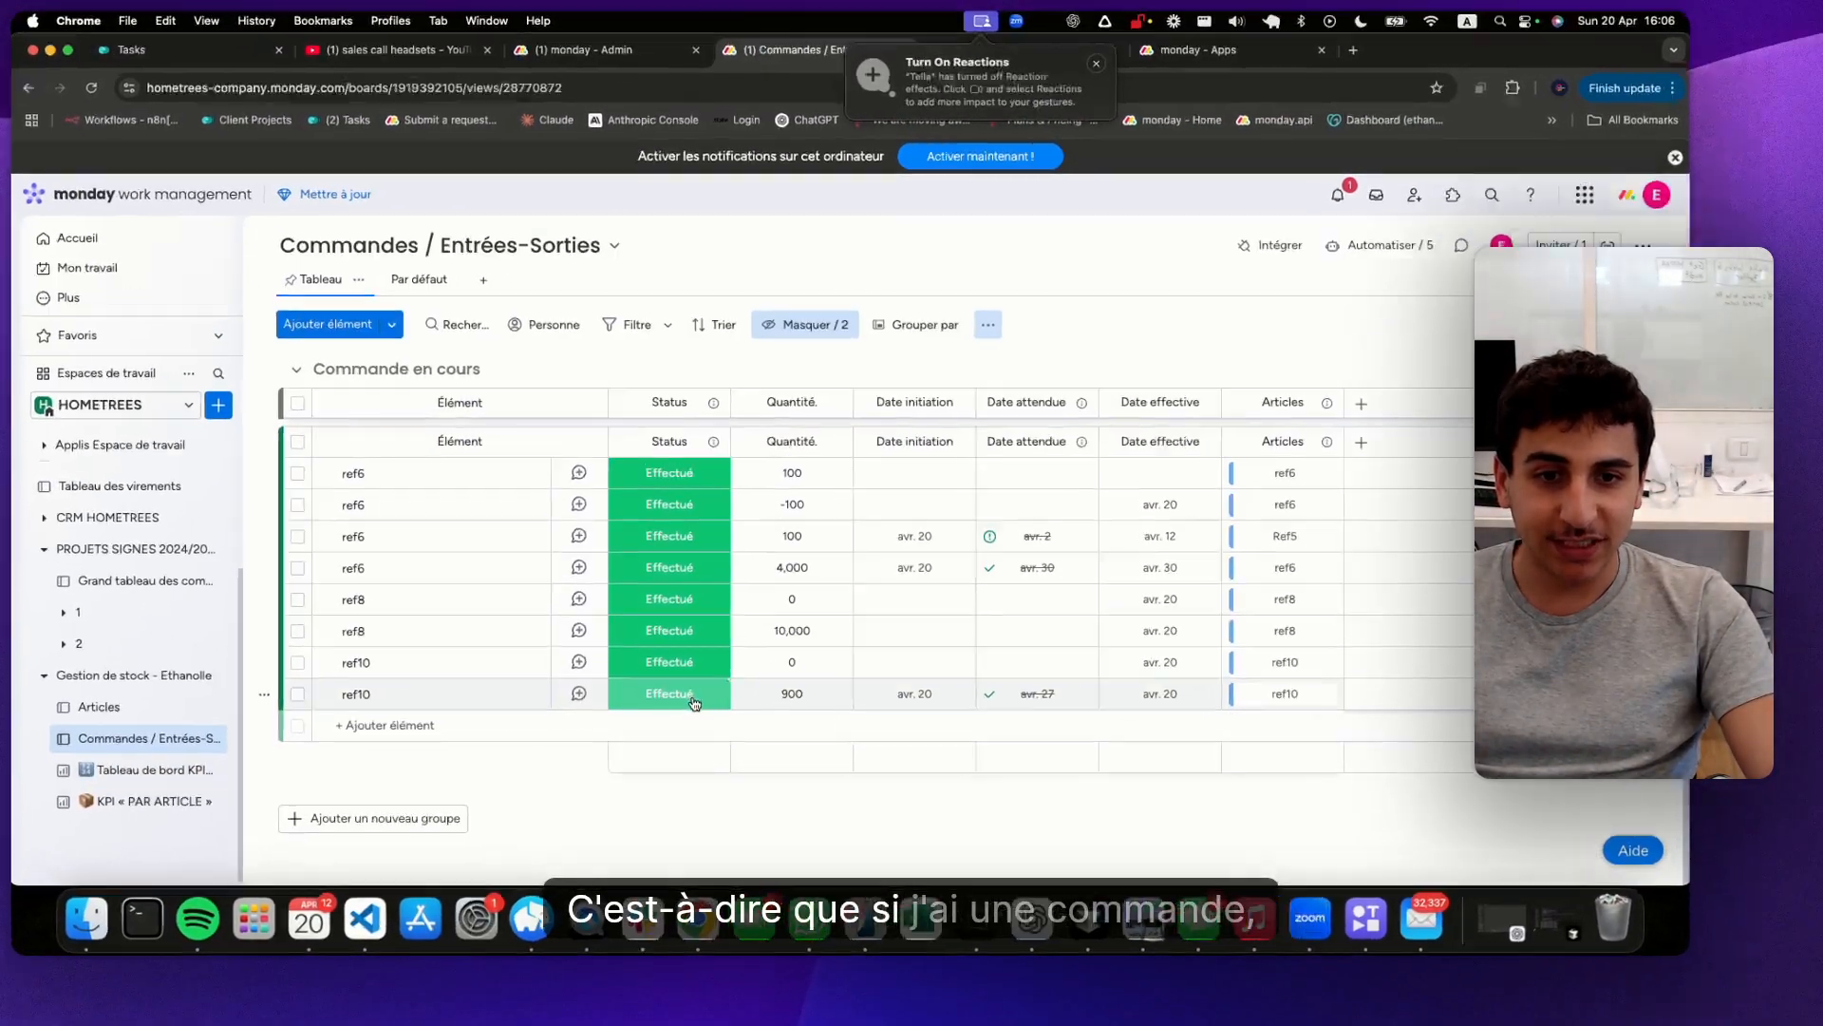
click(694, 703)
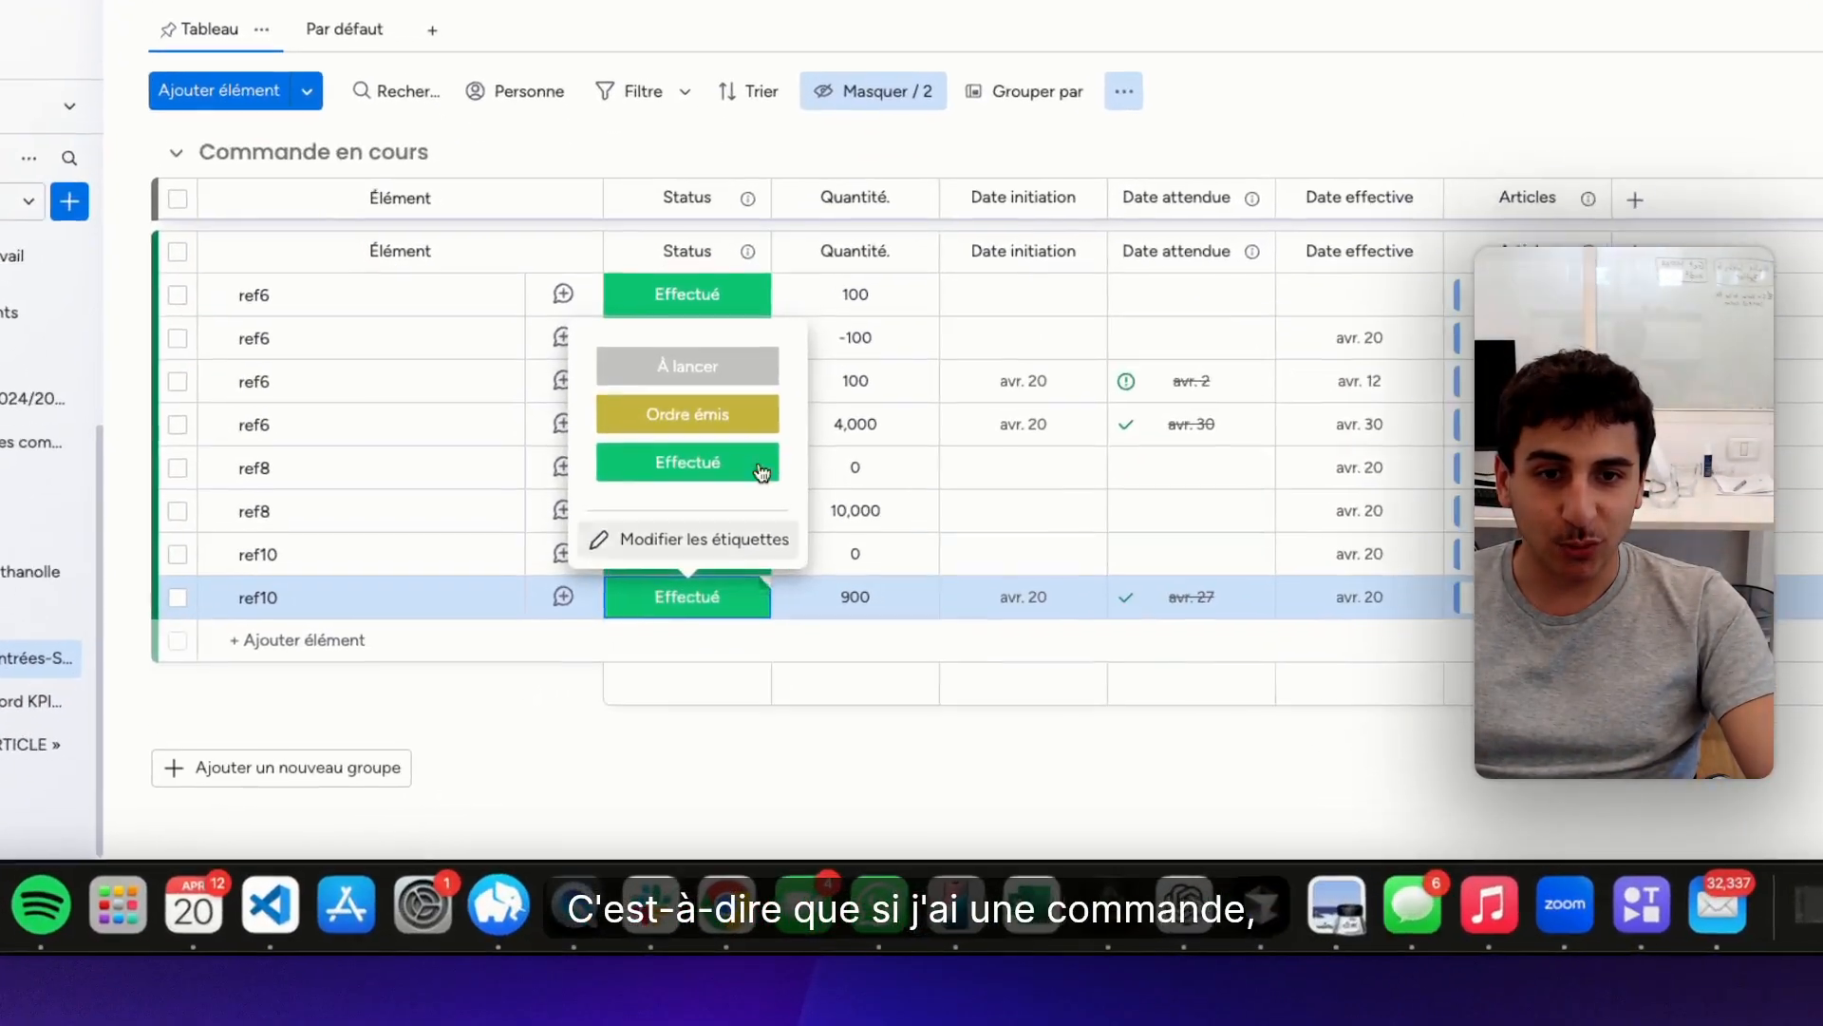
click(665, 561)
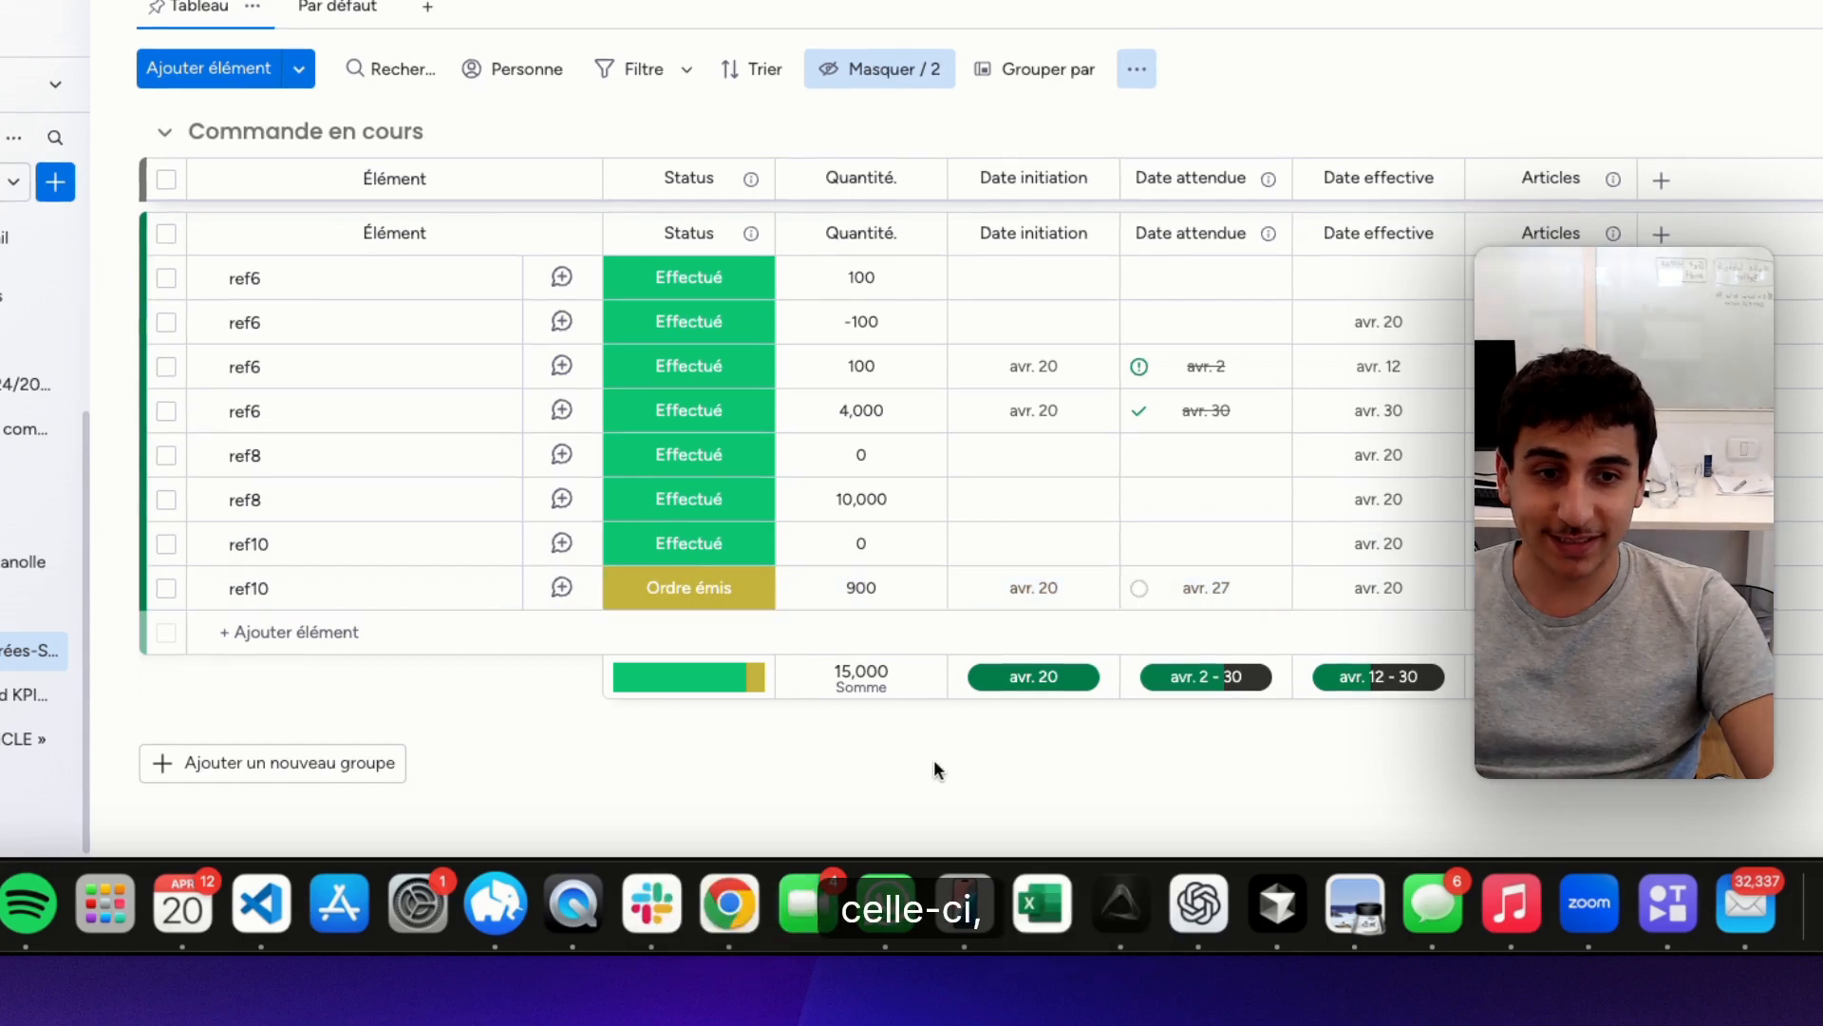
In the group Commande en cours, set the ref10 order's Date attendue to April 13
scroll(1028, 722, up, 3)
click(1199, 314)
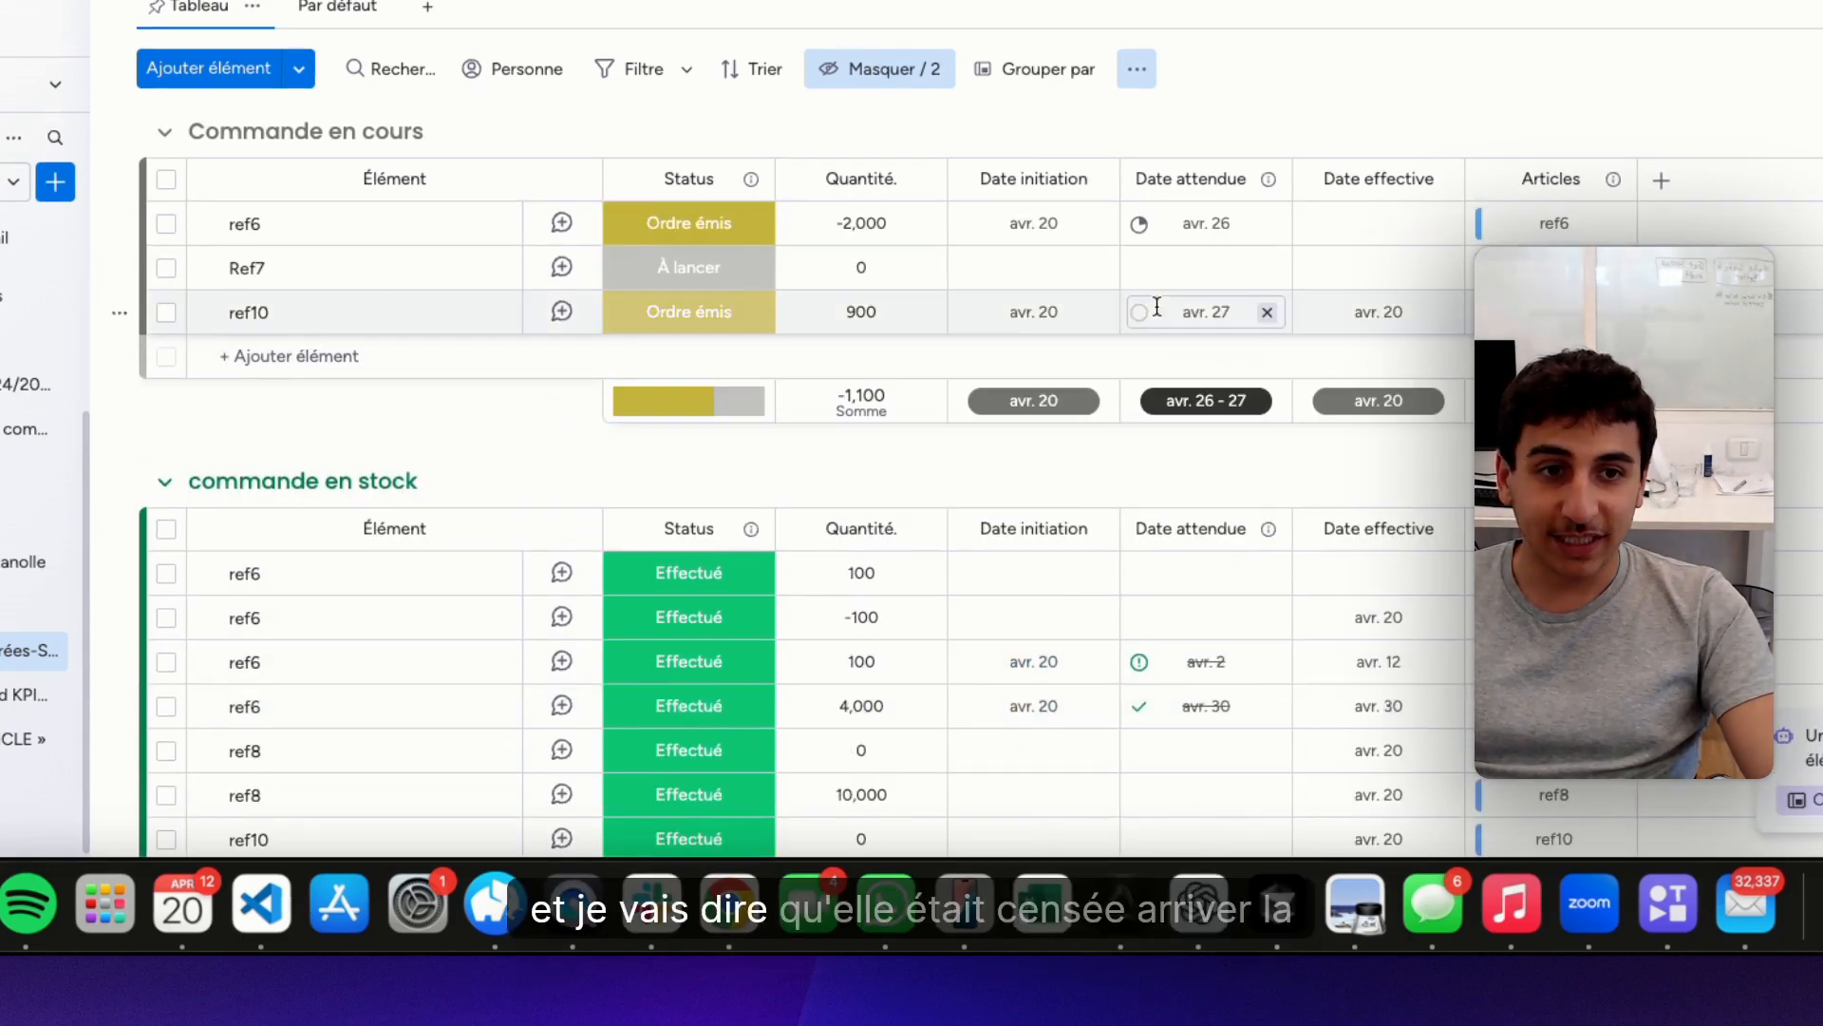
click(1336, 596)
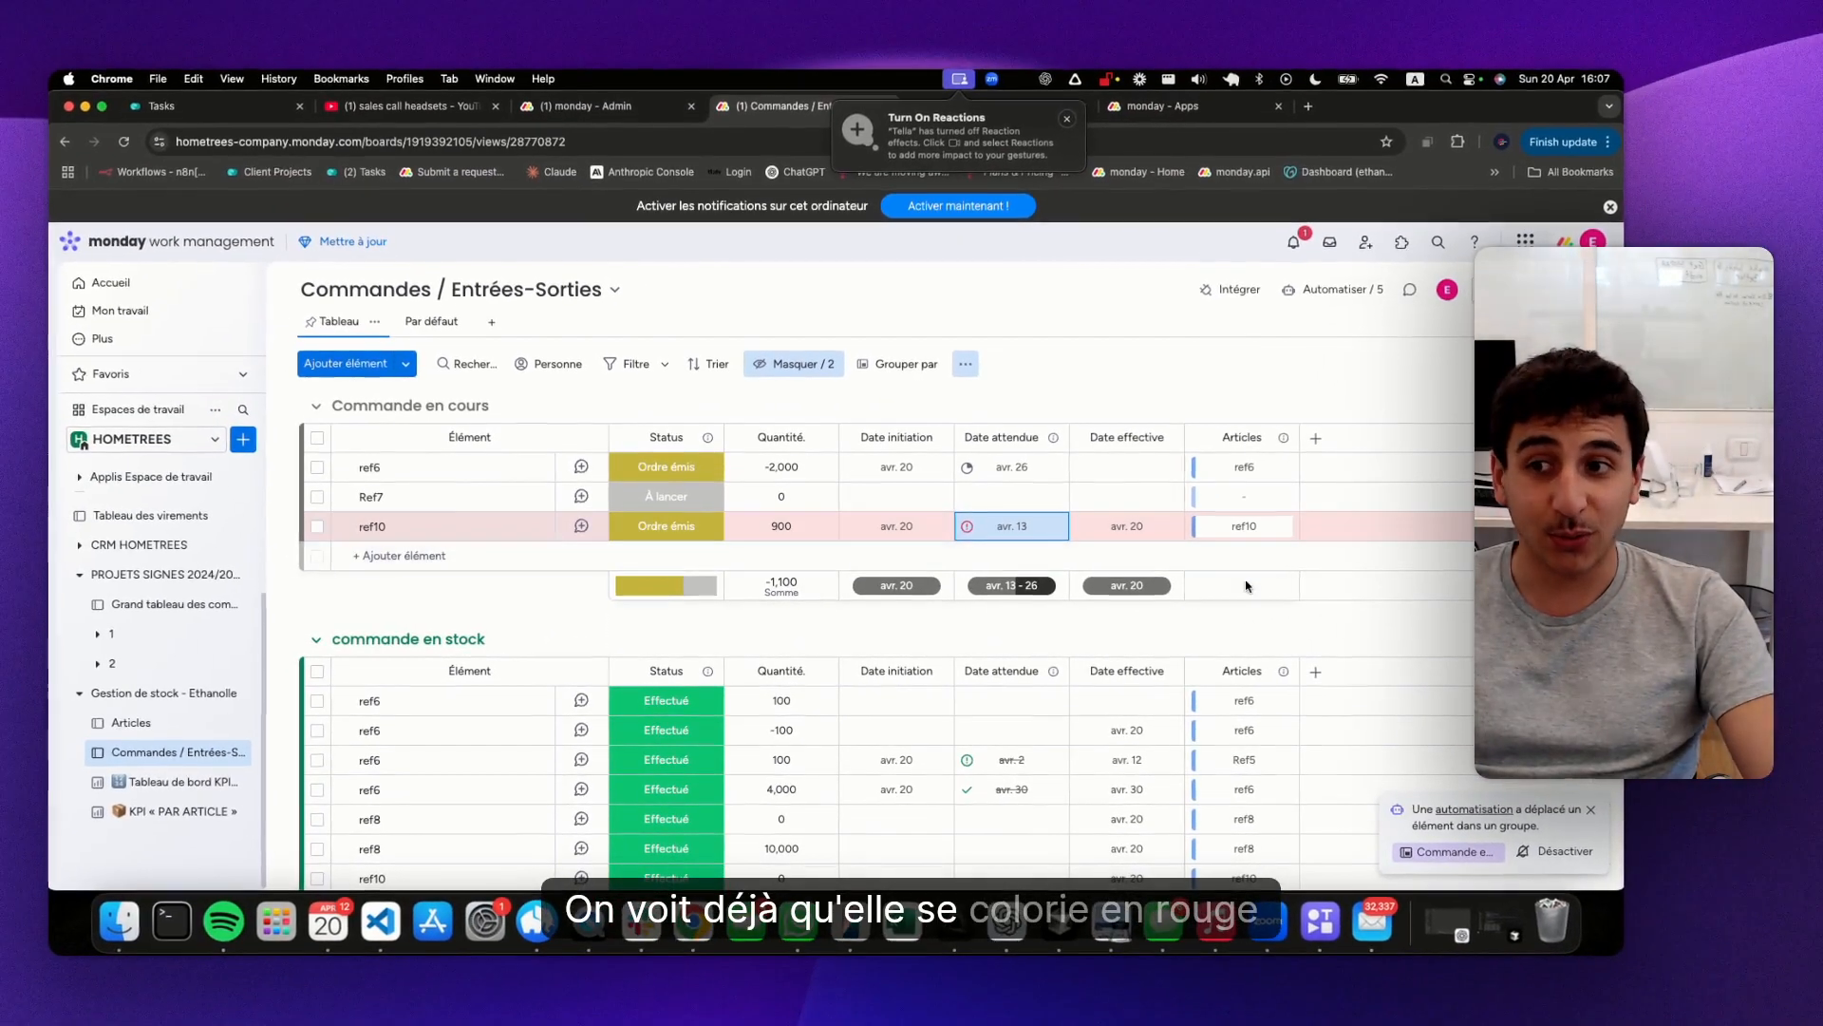
Review alert articles and late orders on the global KPI dashboard, then examine ref8's figures on the KPI « PAR ARTICLE » dashboard
click(173, 785)
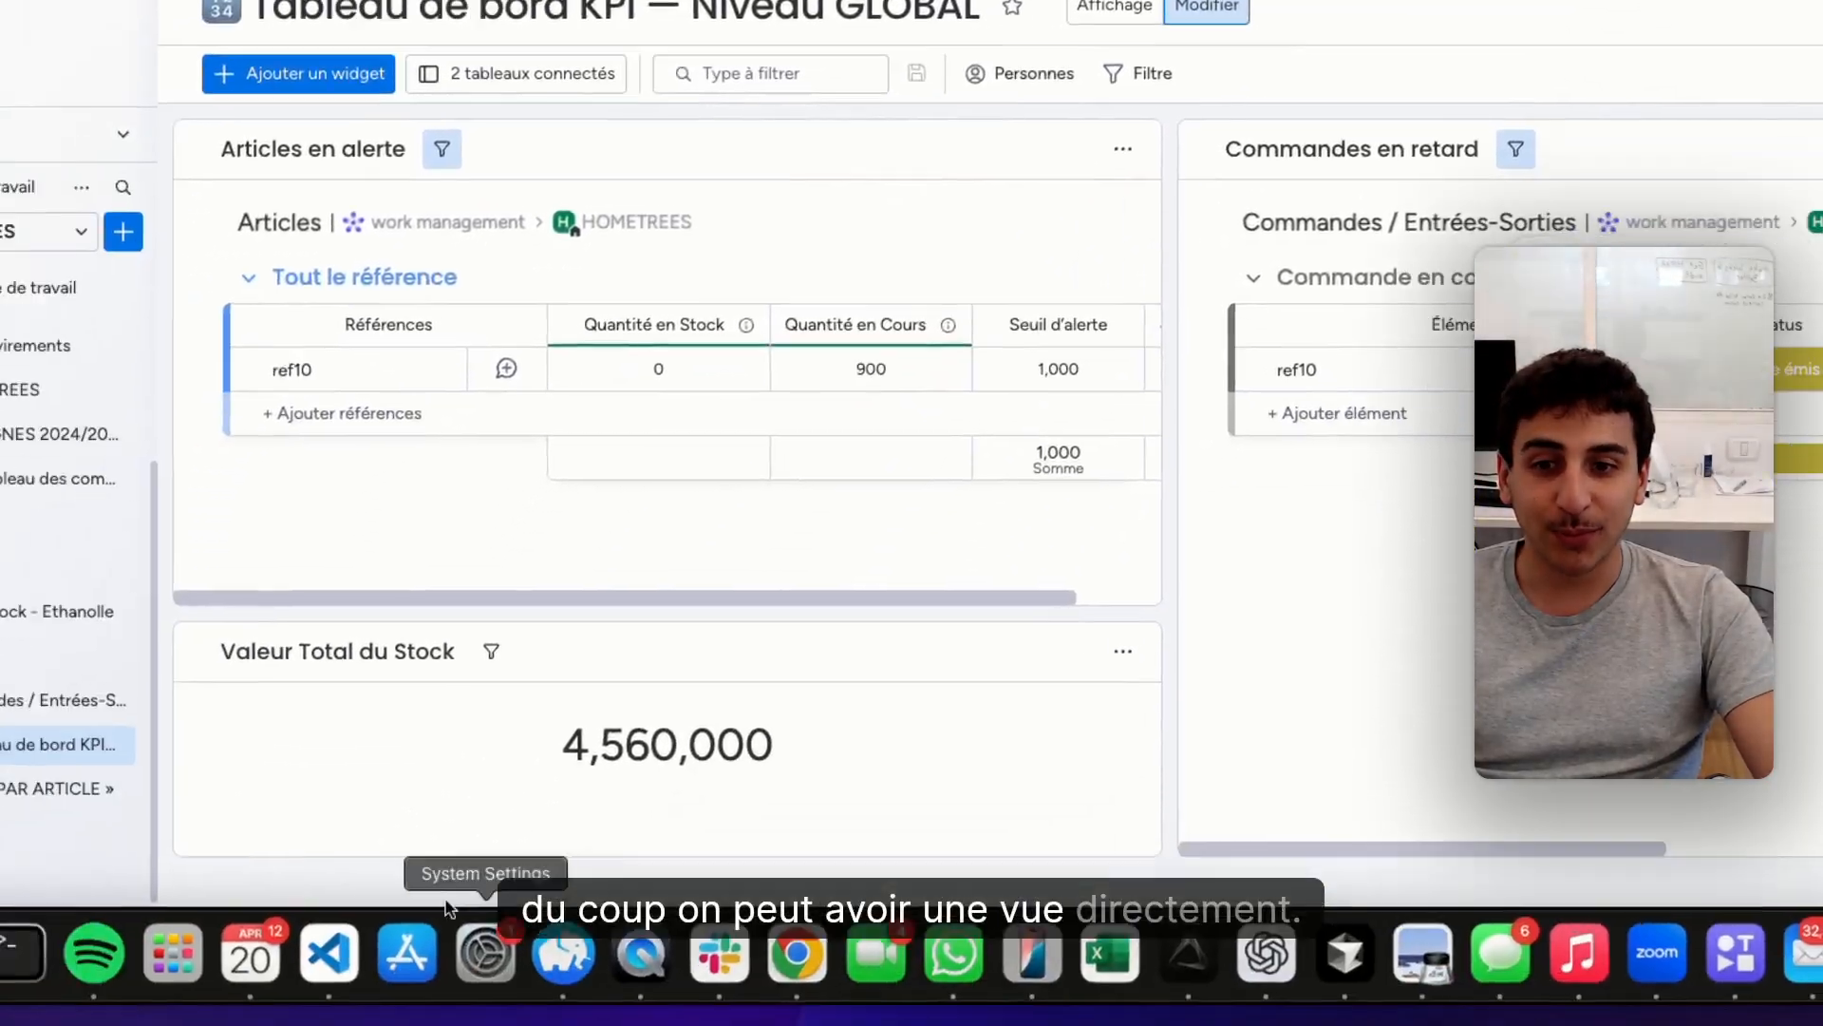
click(29, 788)
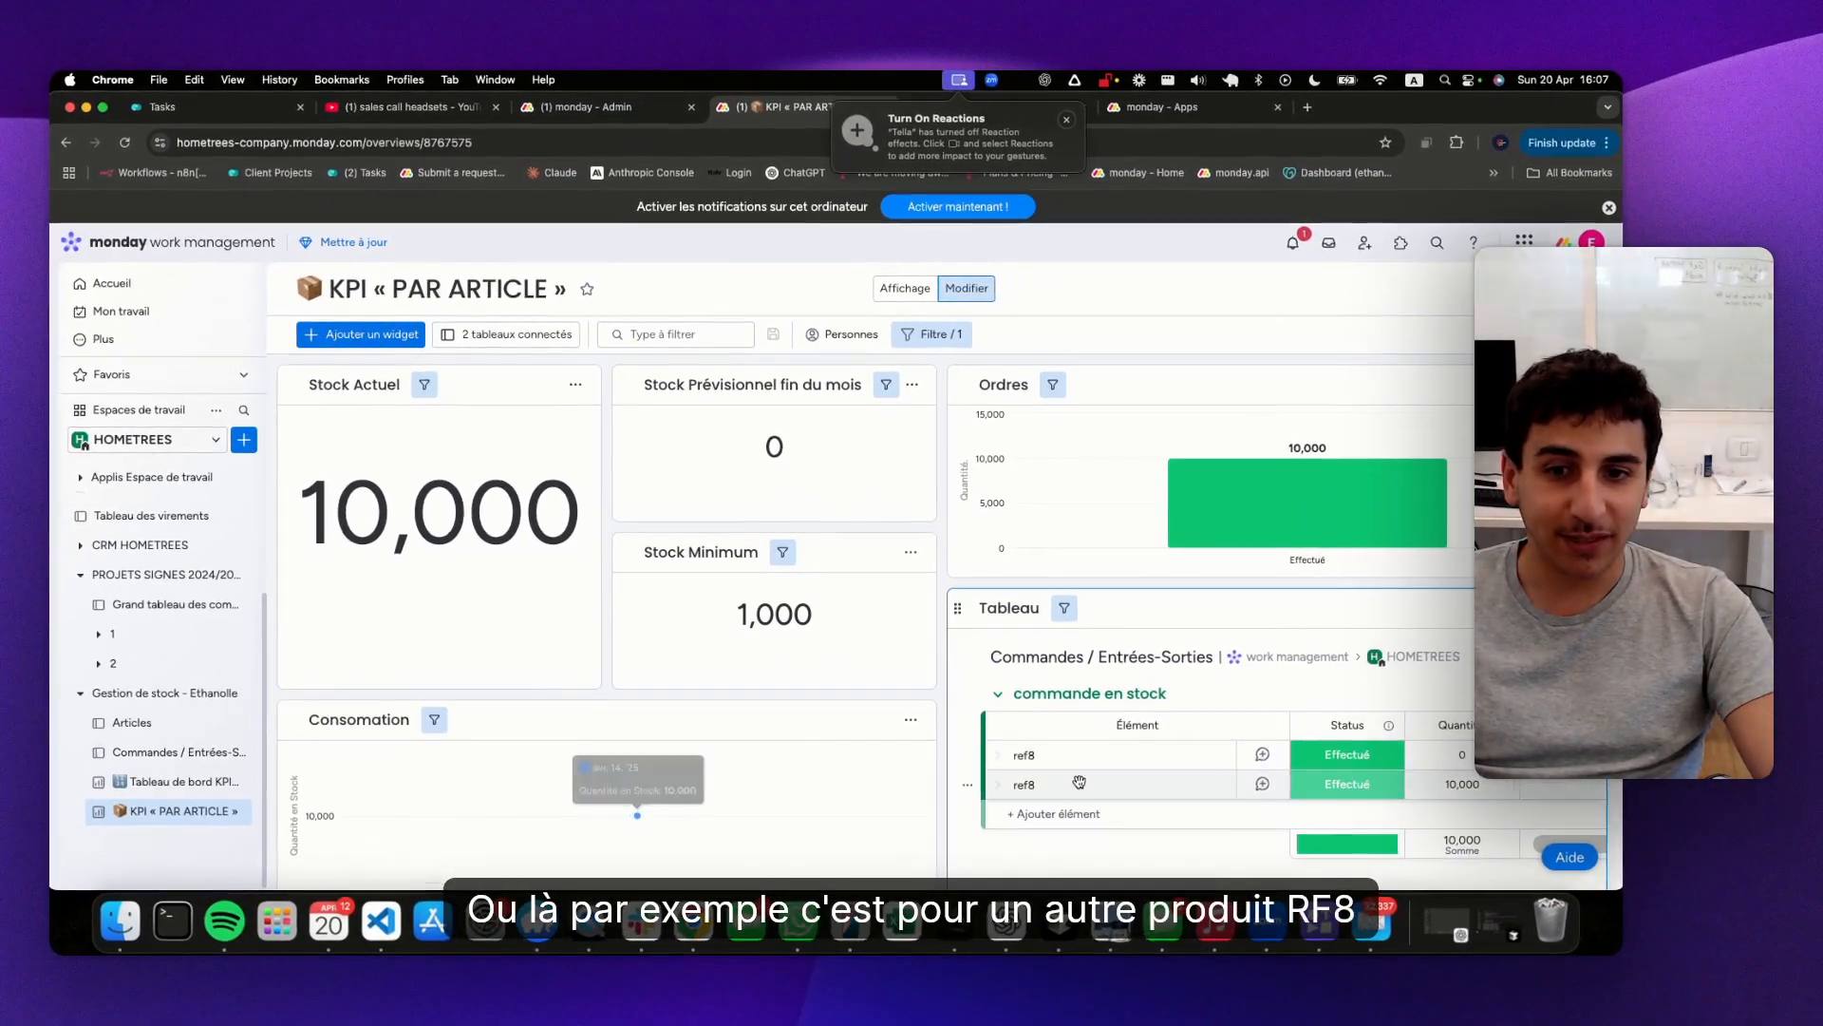
scroll(1079, 782, down, 3)
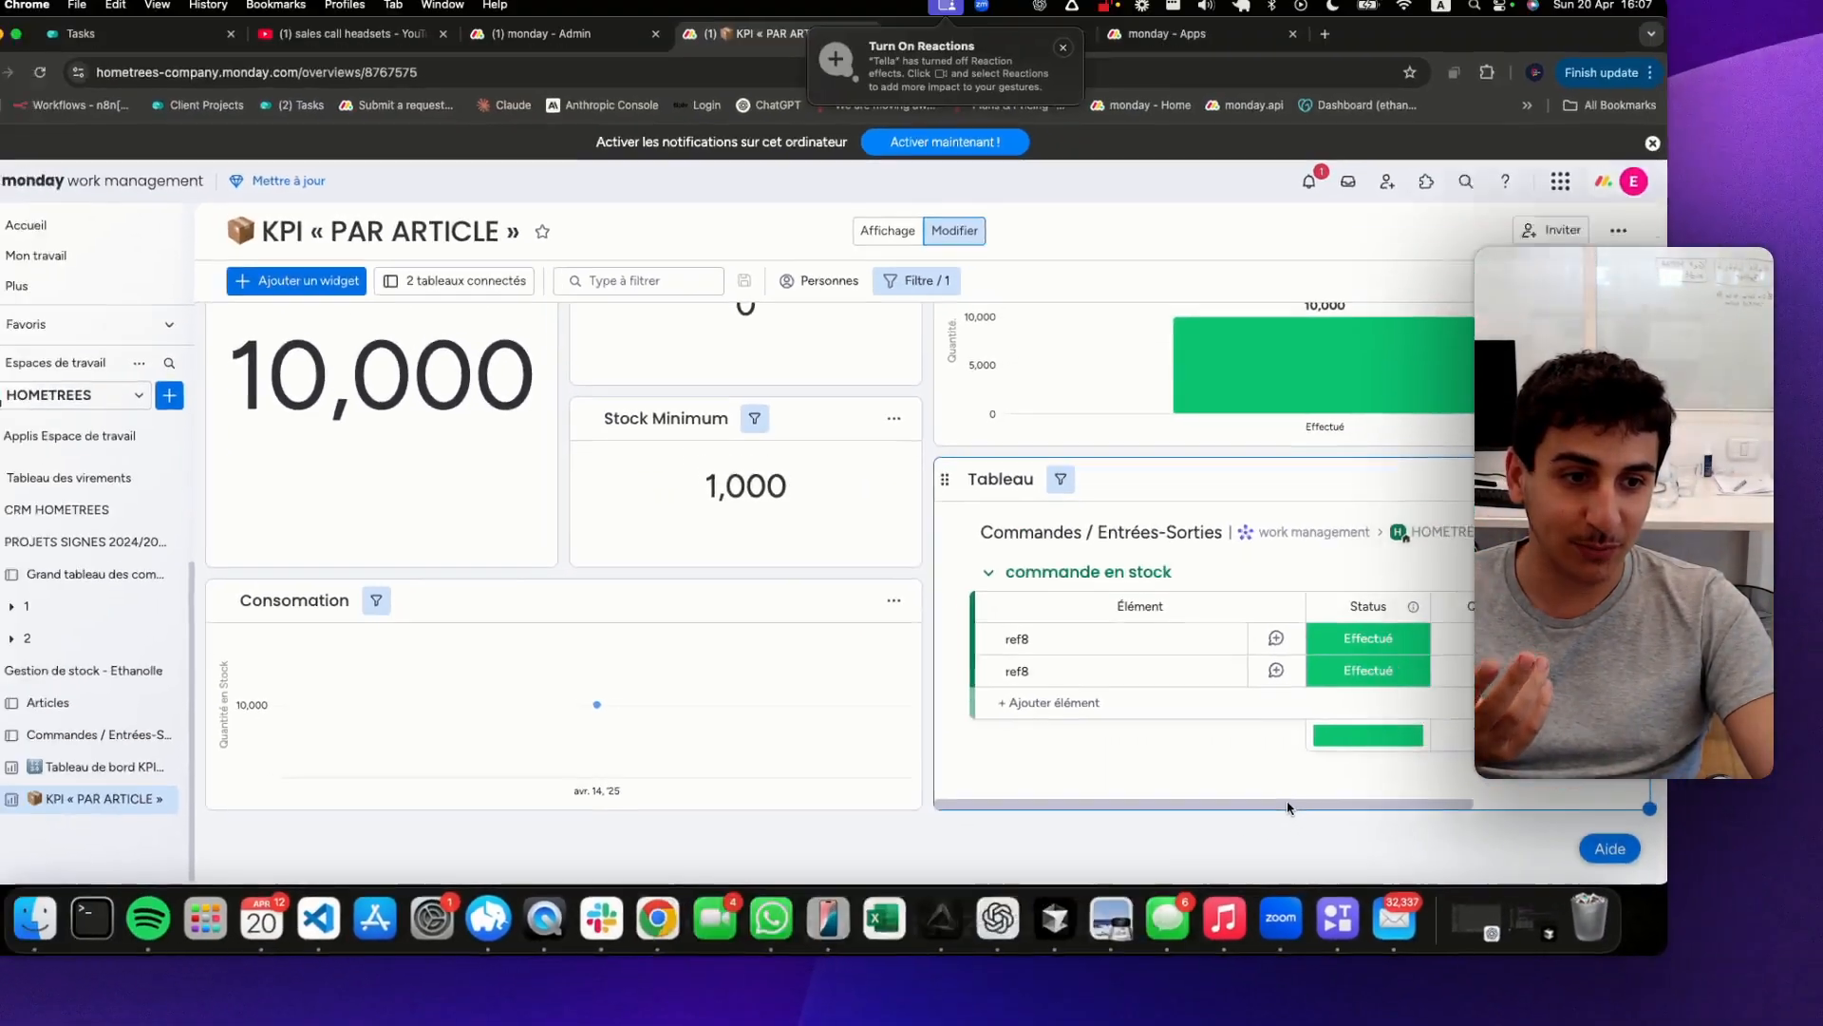
scroll(1275, 819, up, 2)
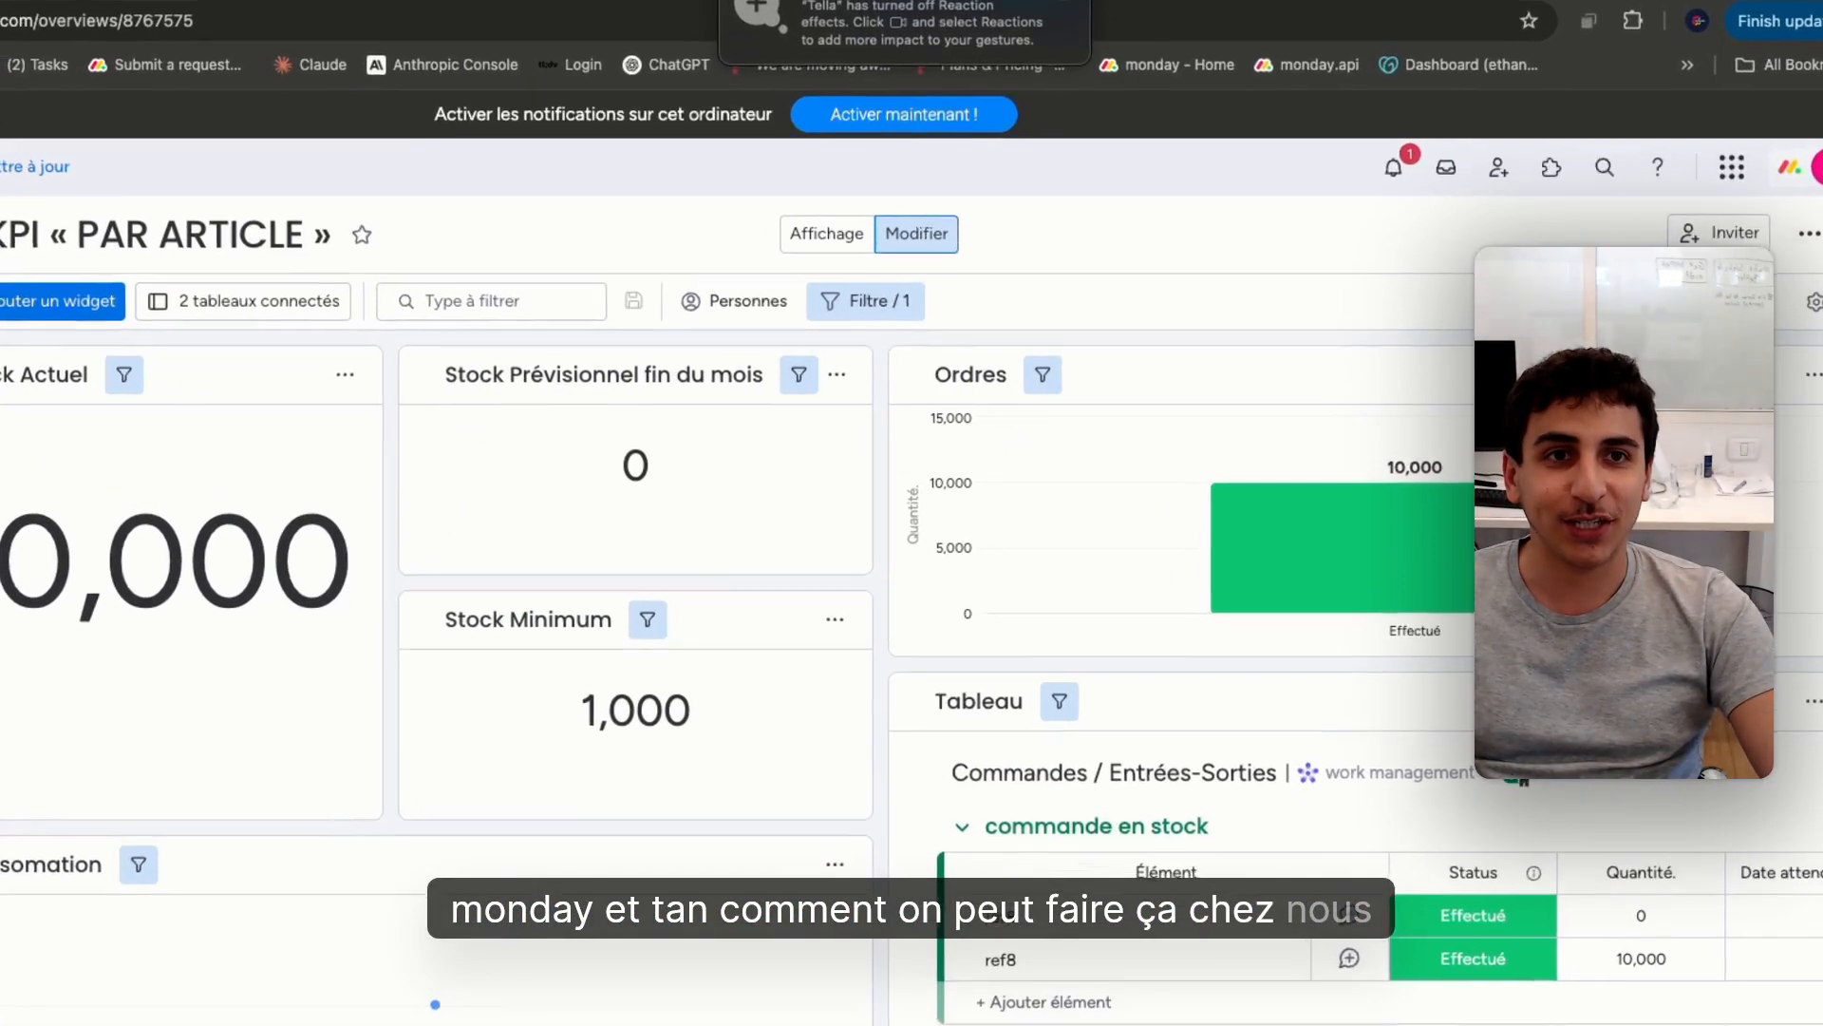
Dismiss the reactions notification, switch to the ethanolle-agency monday.com account, and open its existing Stock management workspace
click(1070, 121)
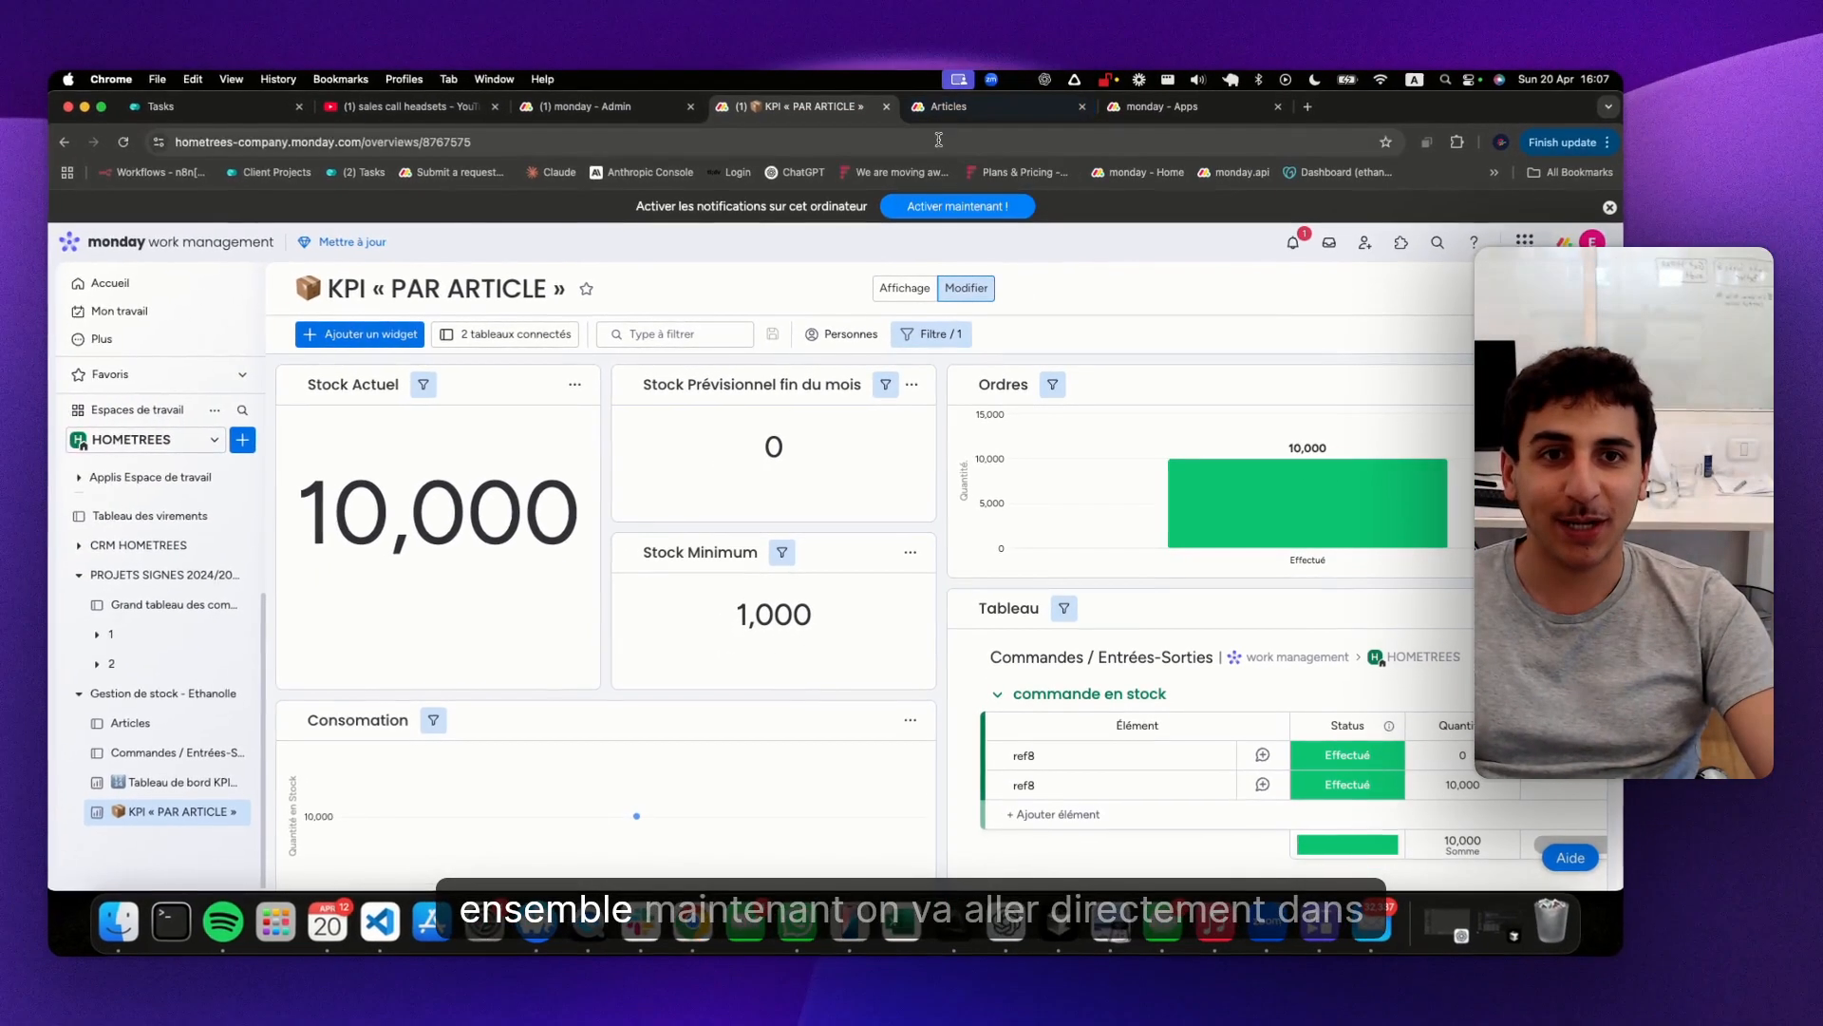
click(938, 140)
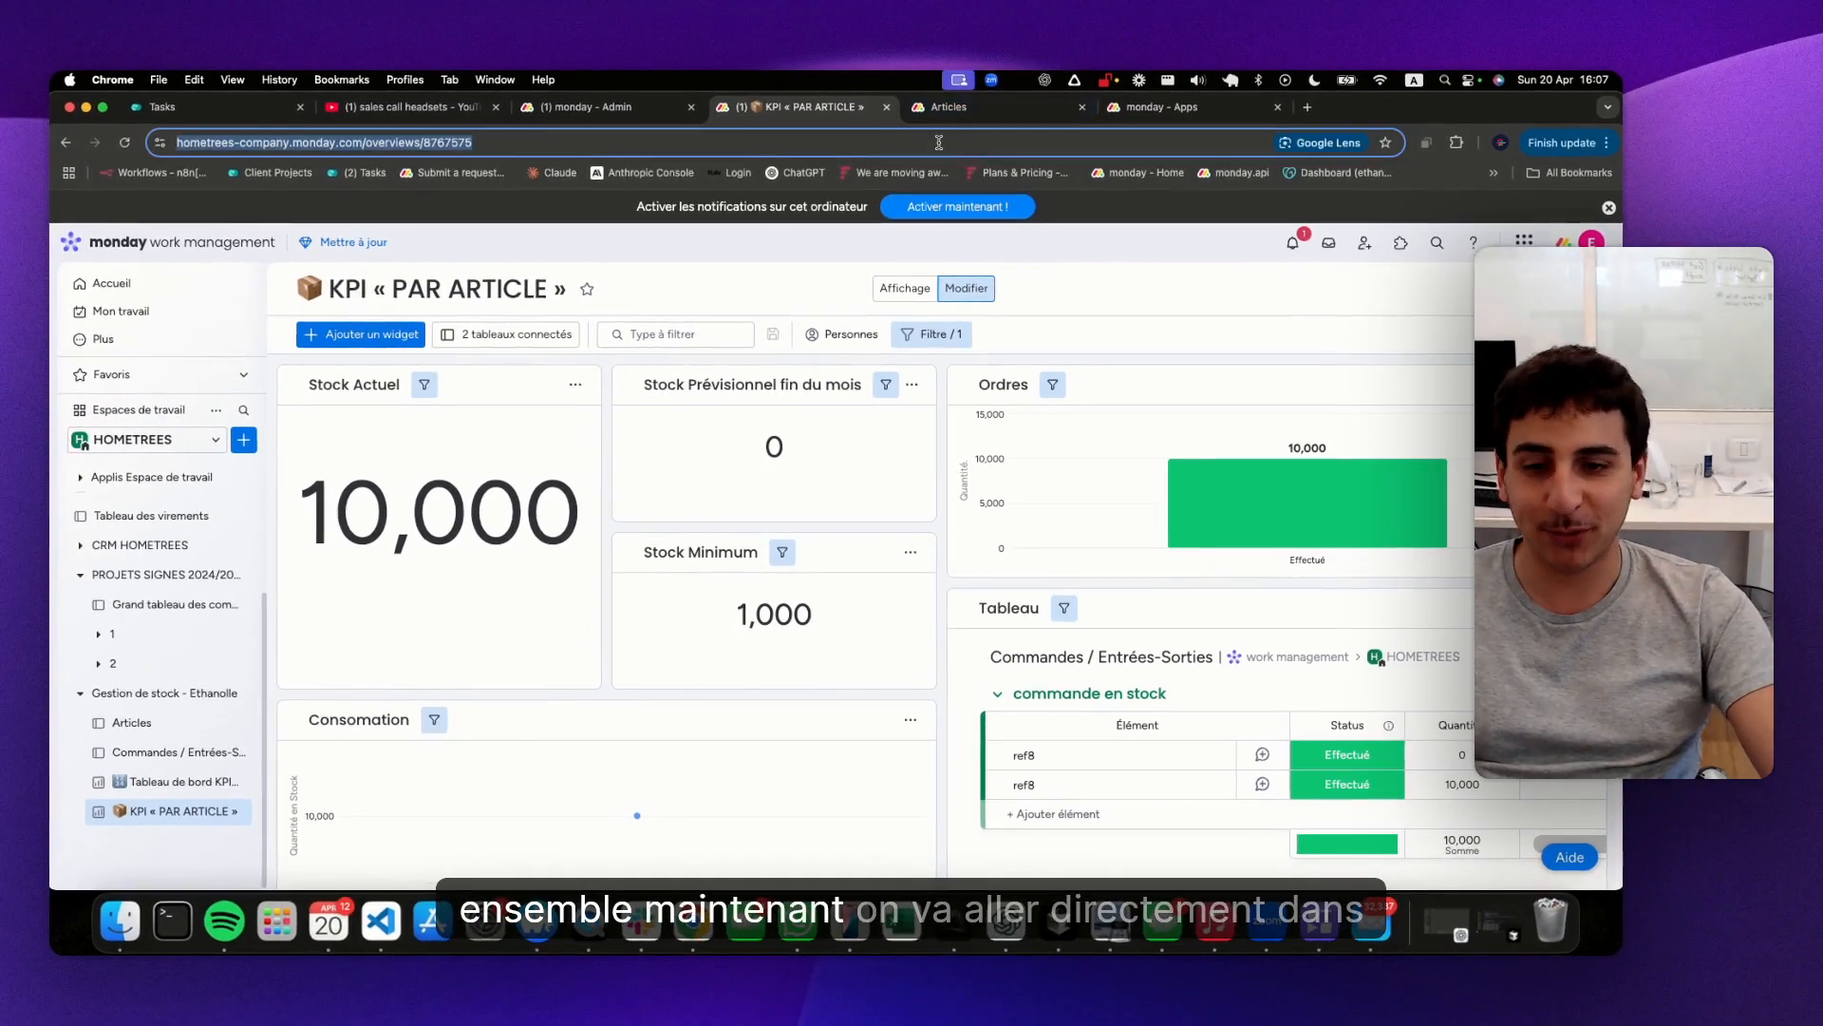
key(super+v)
key(Return)
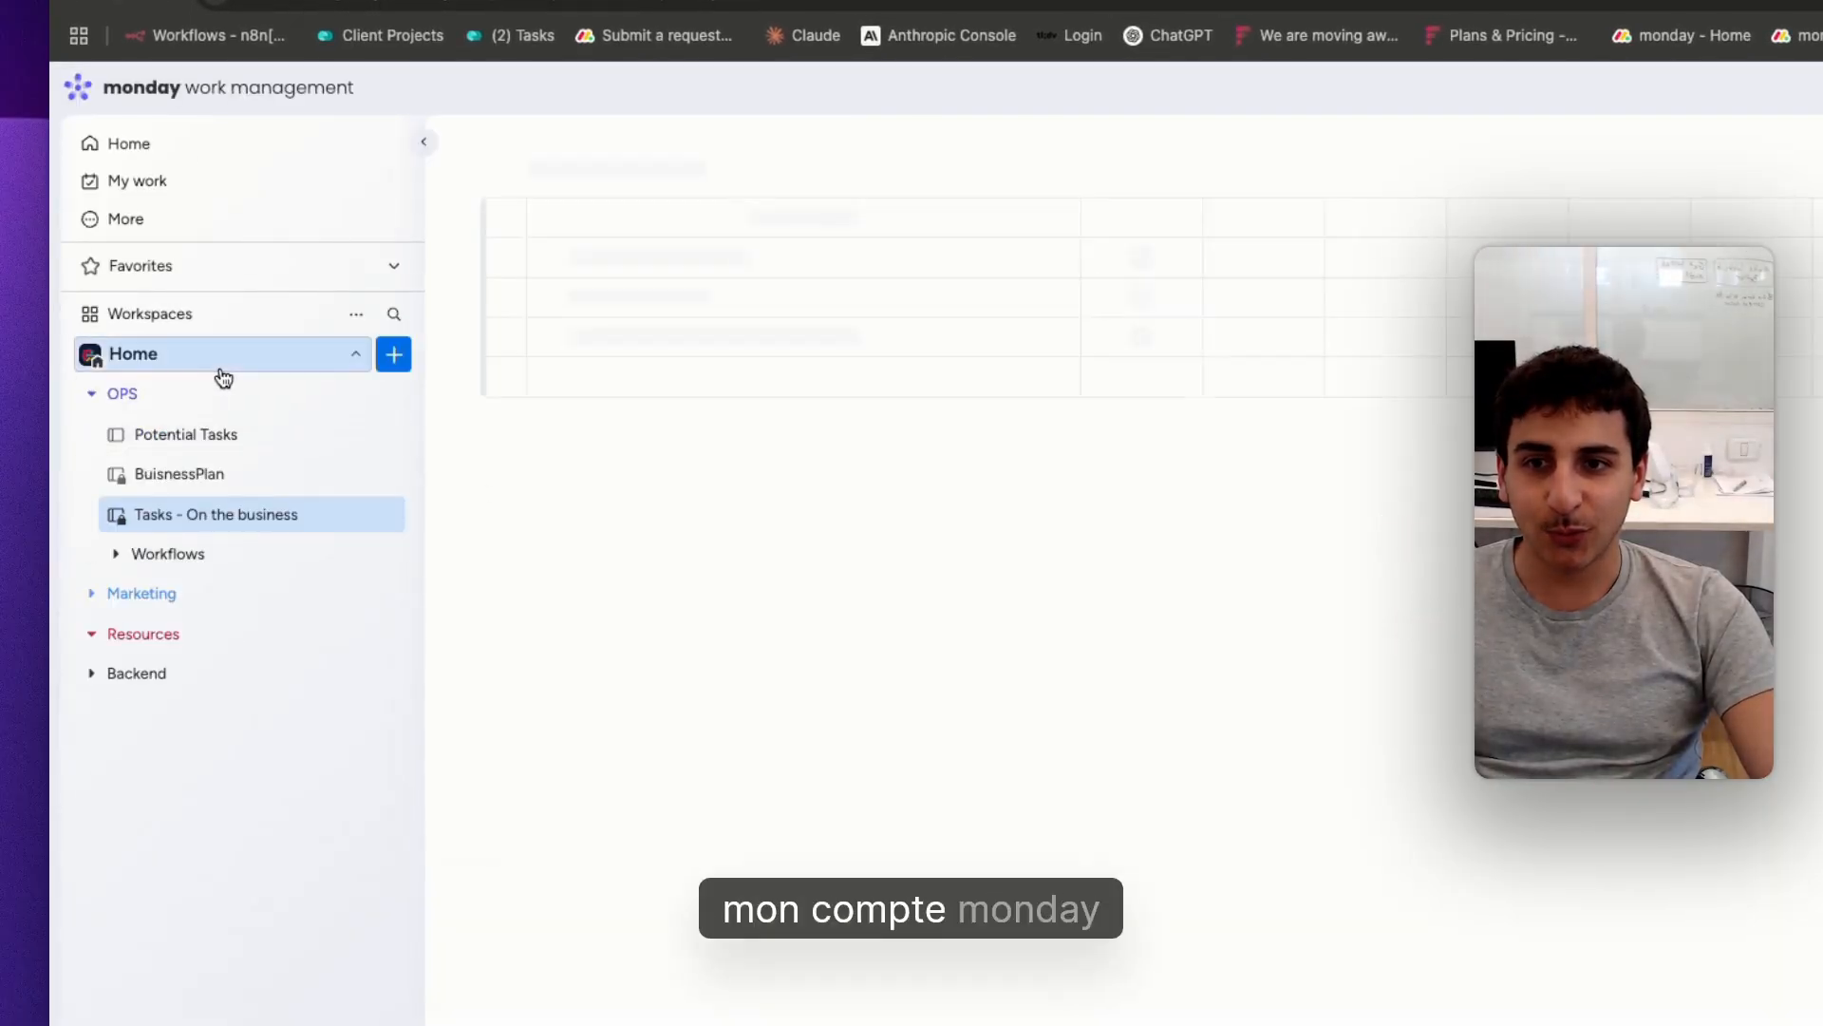
click(223, 370)
text(sto)
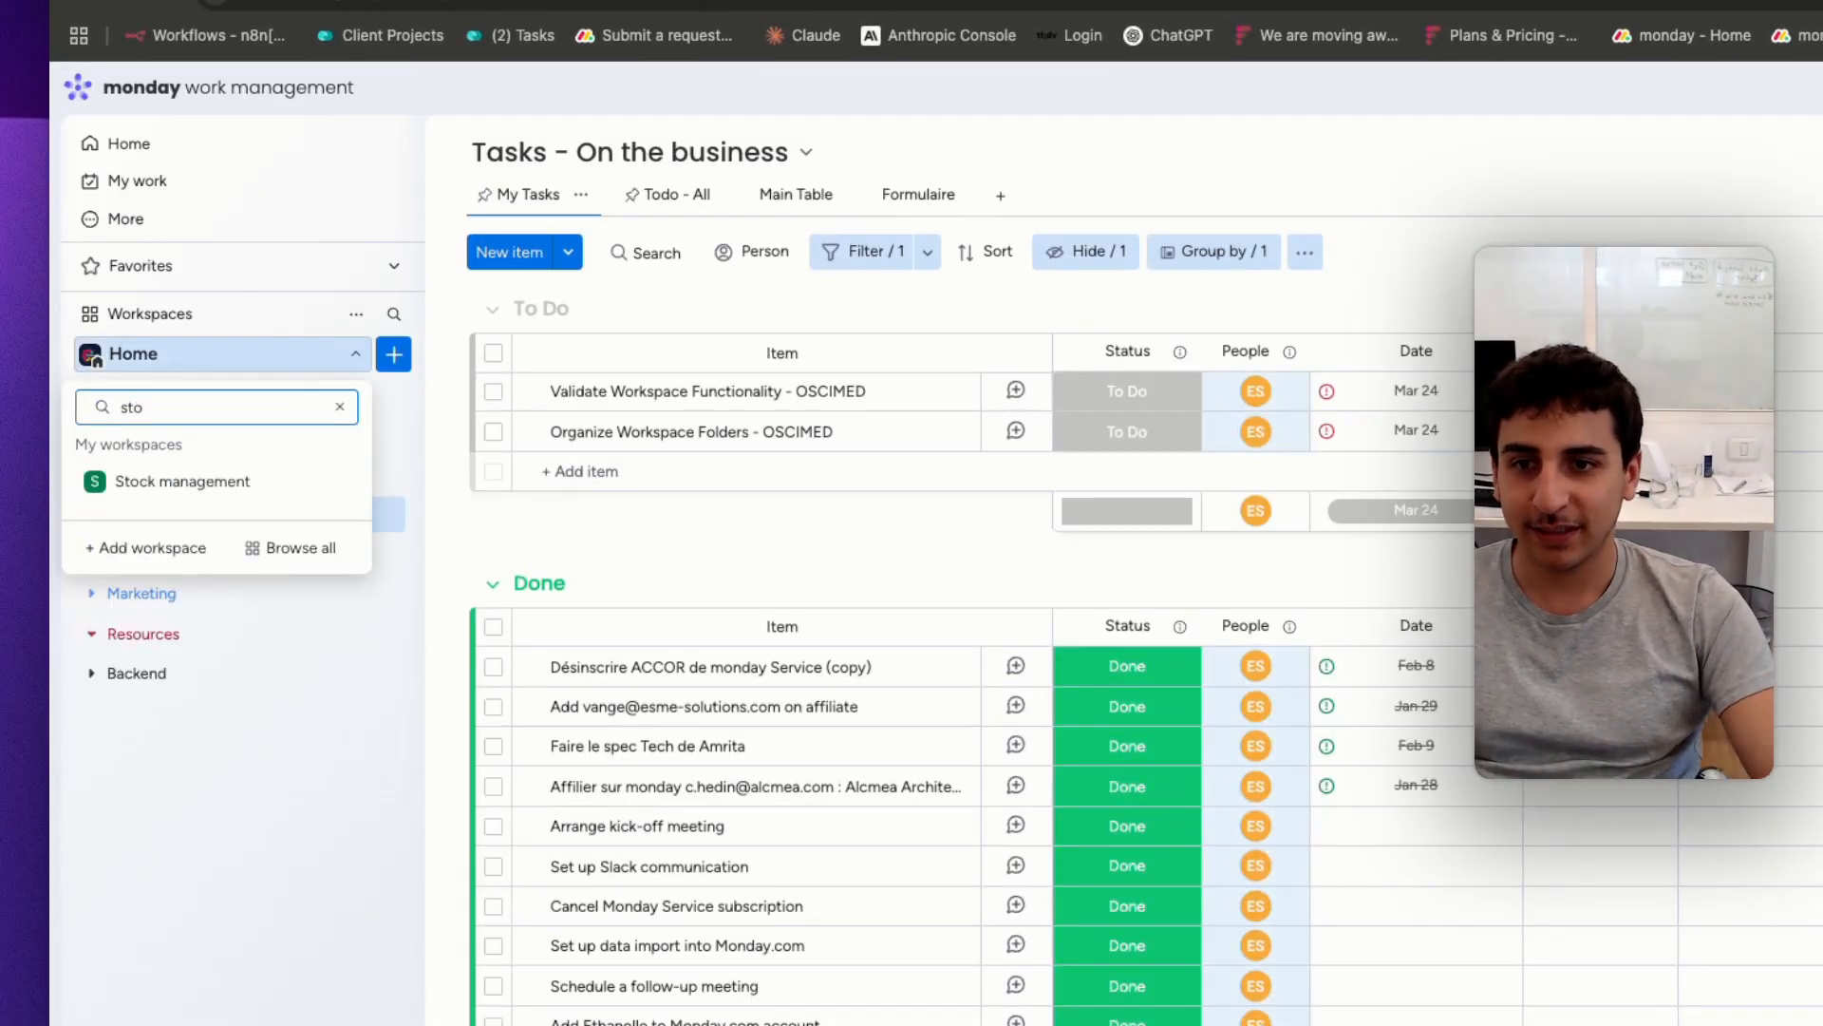
click(168, 484)
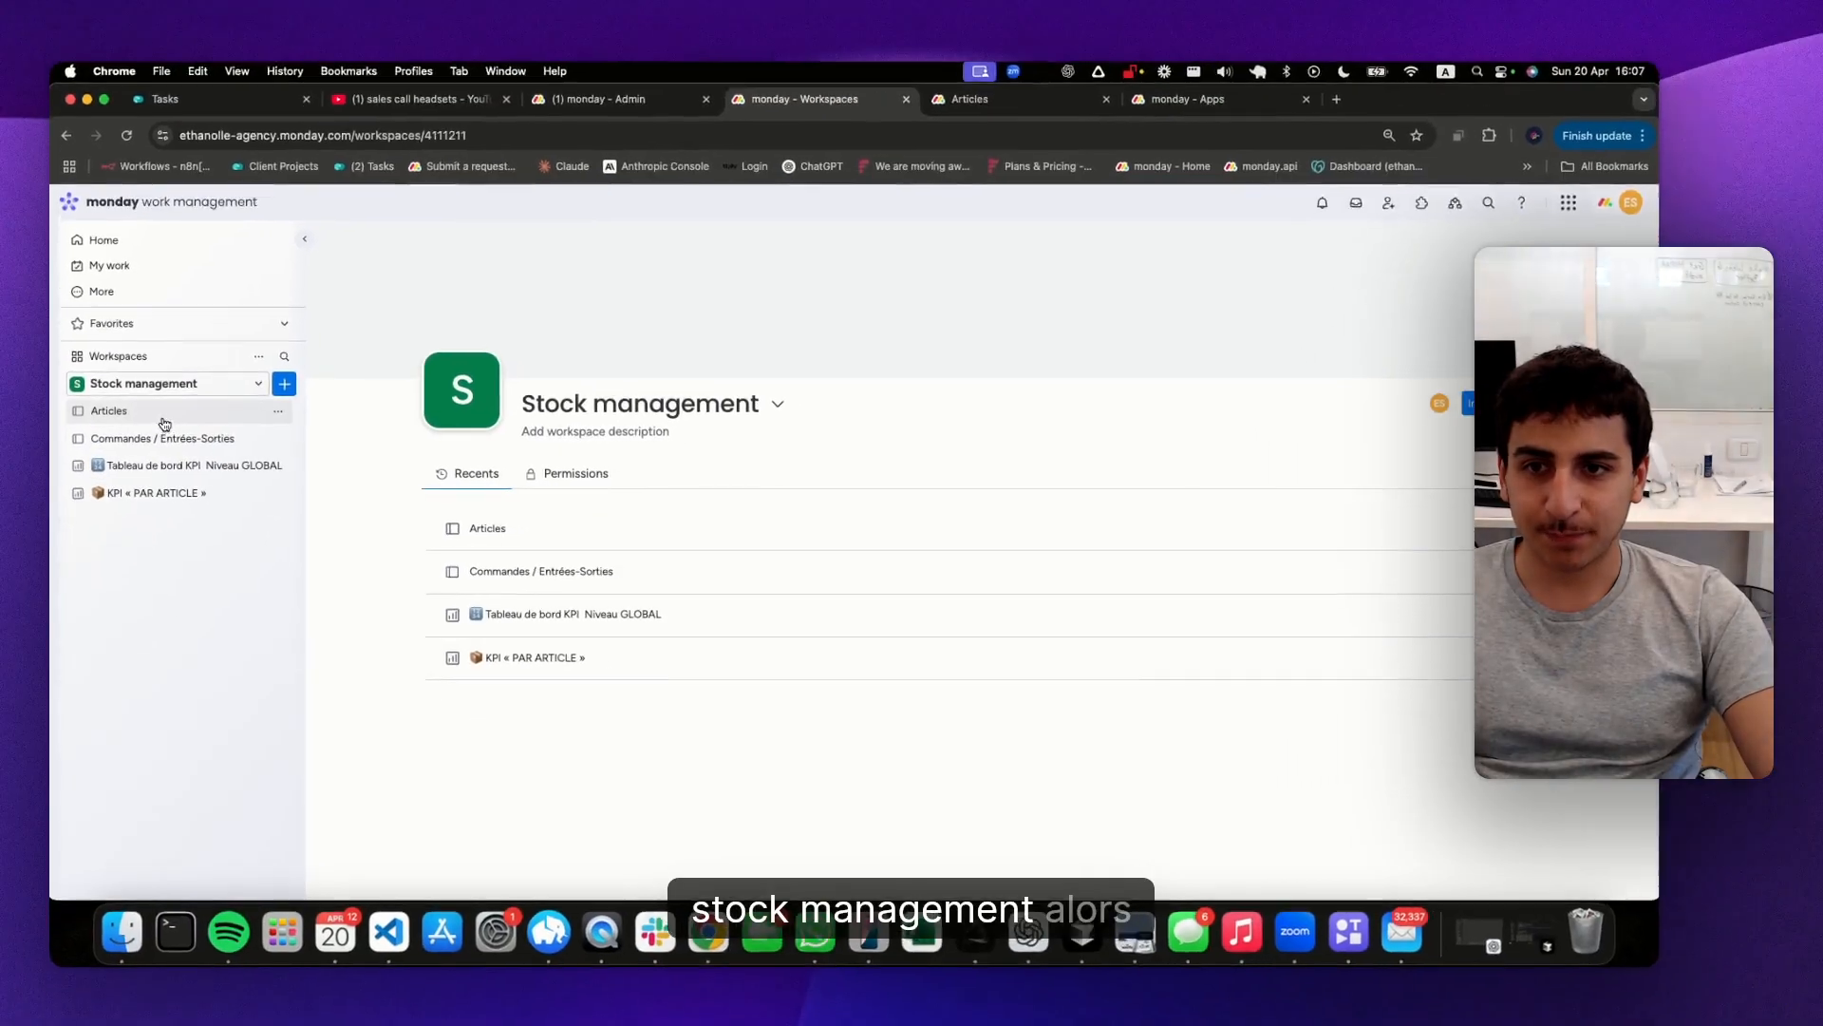
Create a new open workspace named Stock management
click(204, 399)
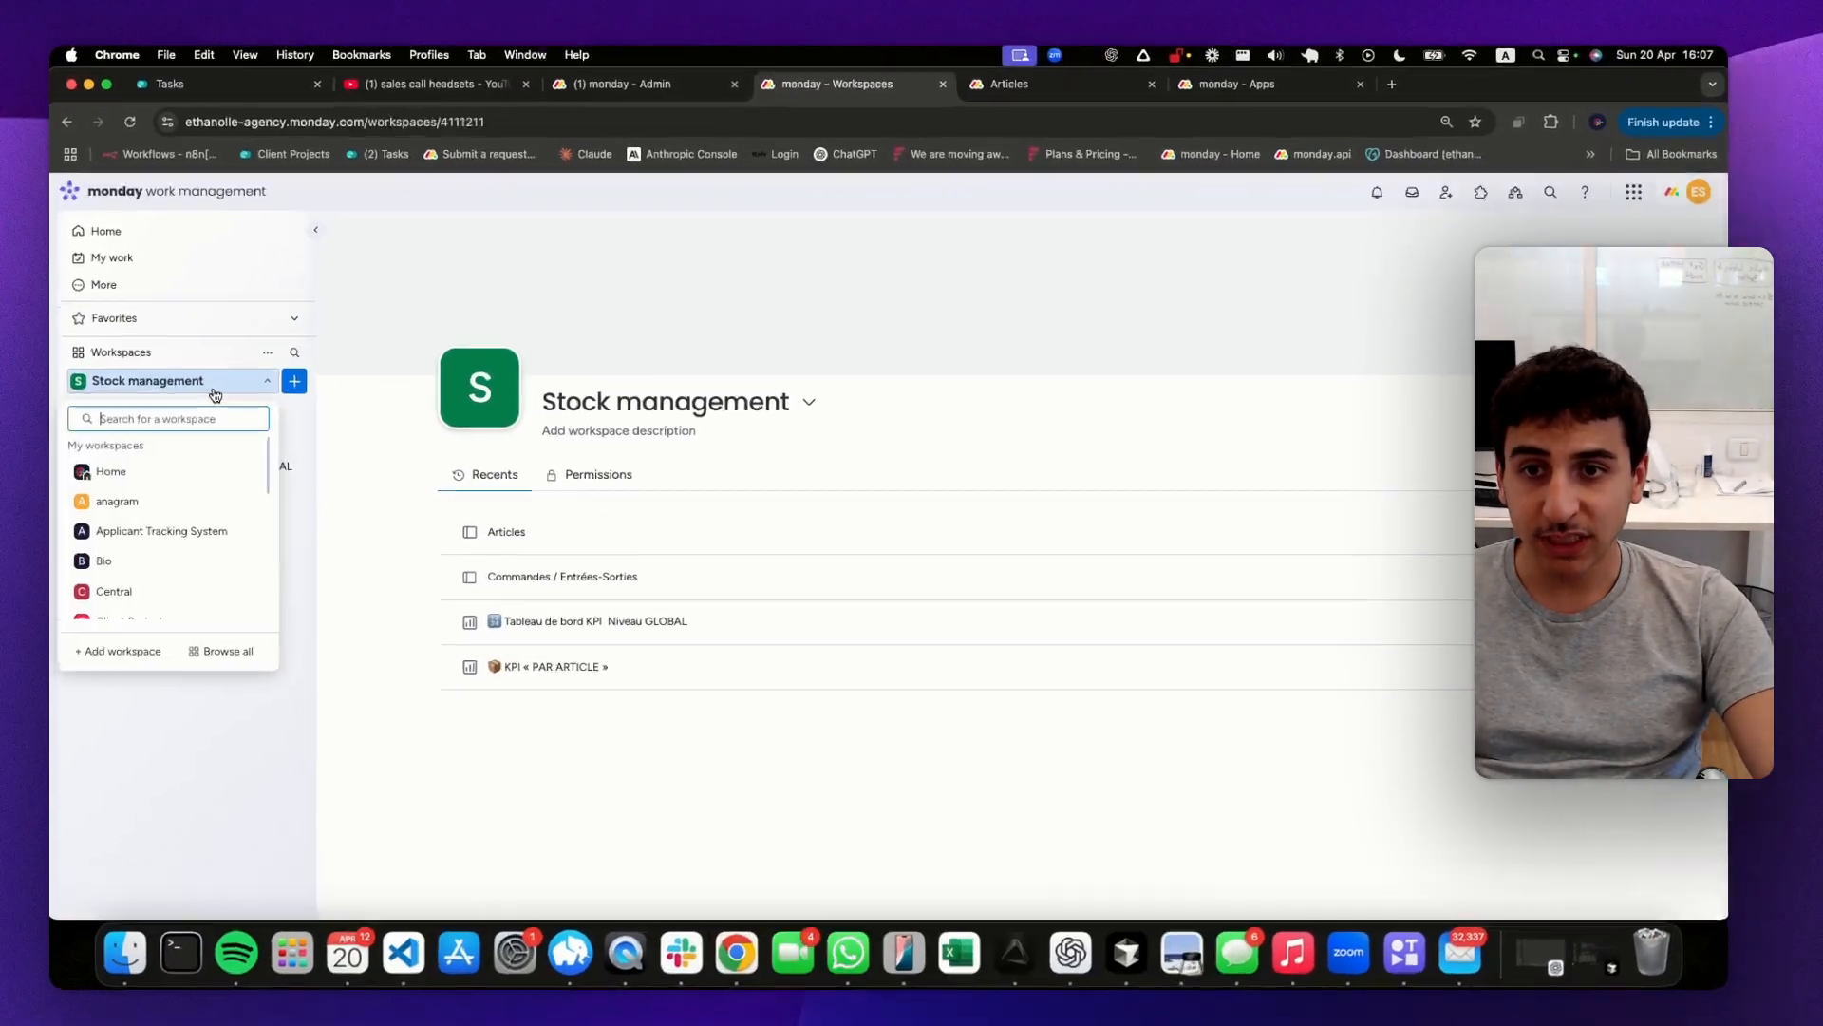
click(119, 650)
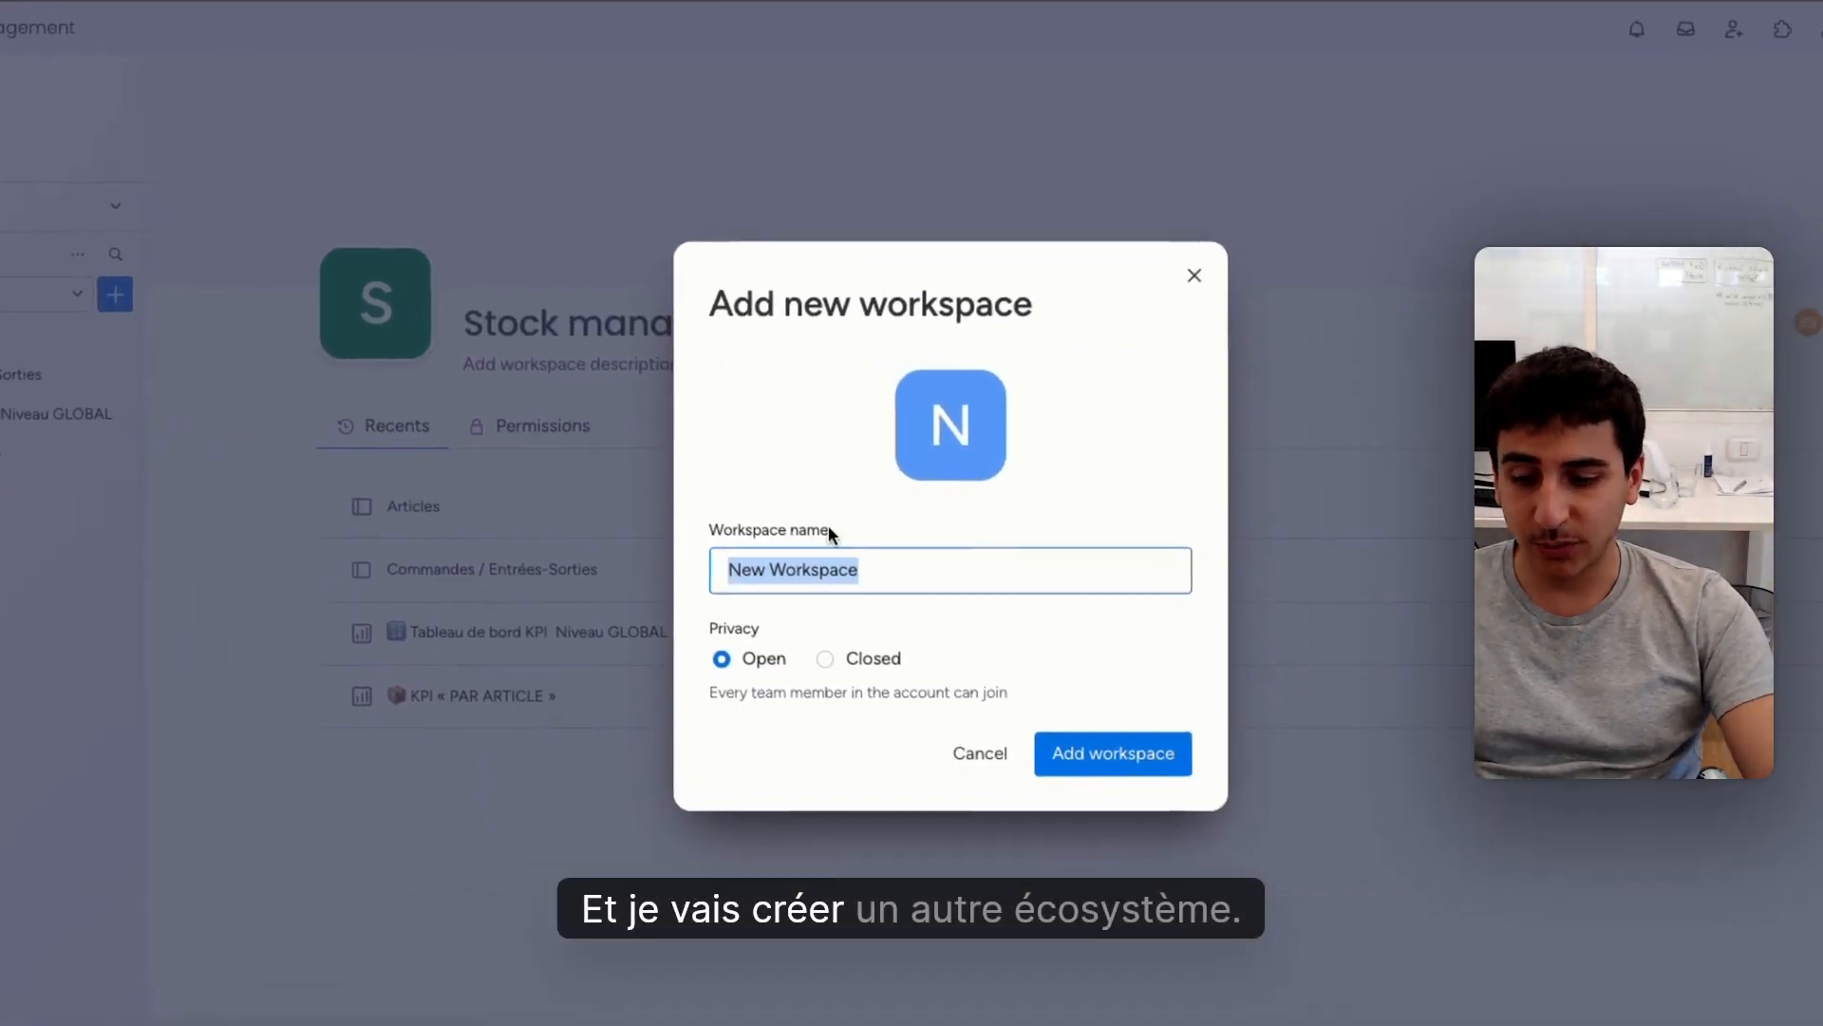
text(Stock mana)
text(gement)
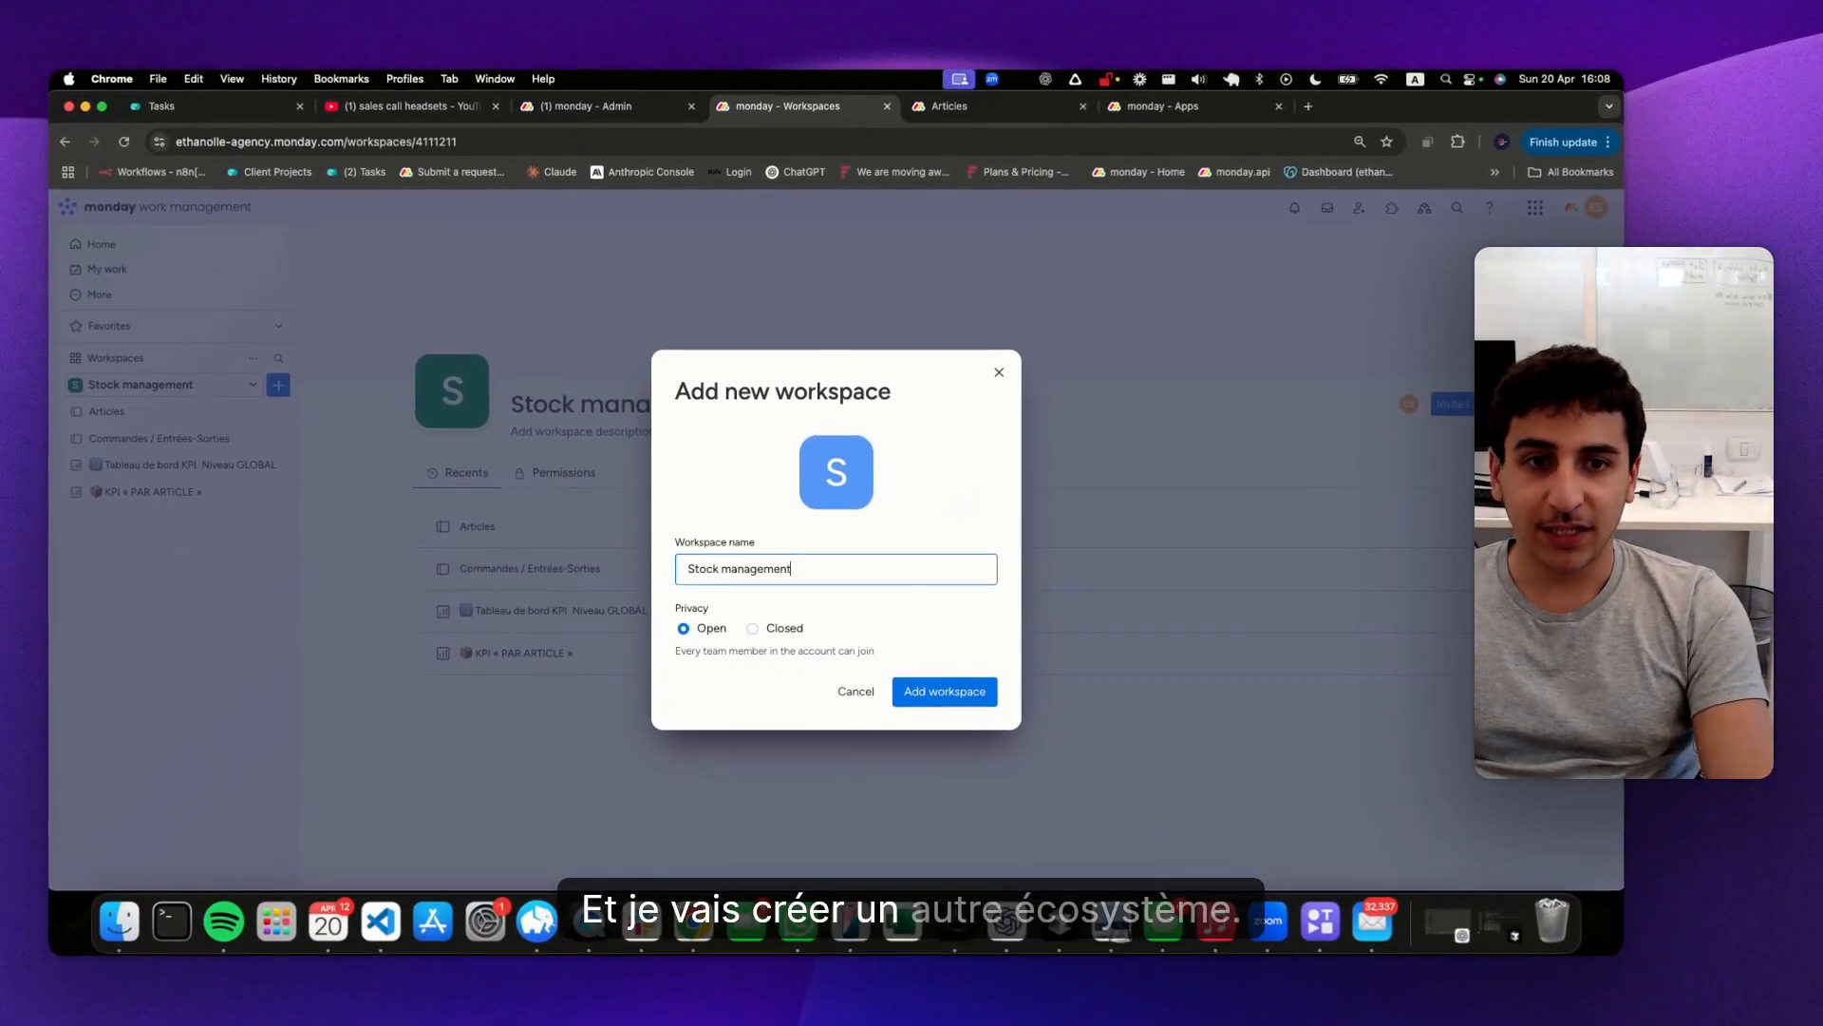
key(Return)
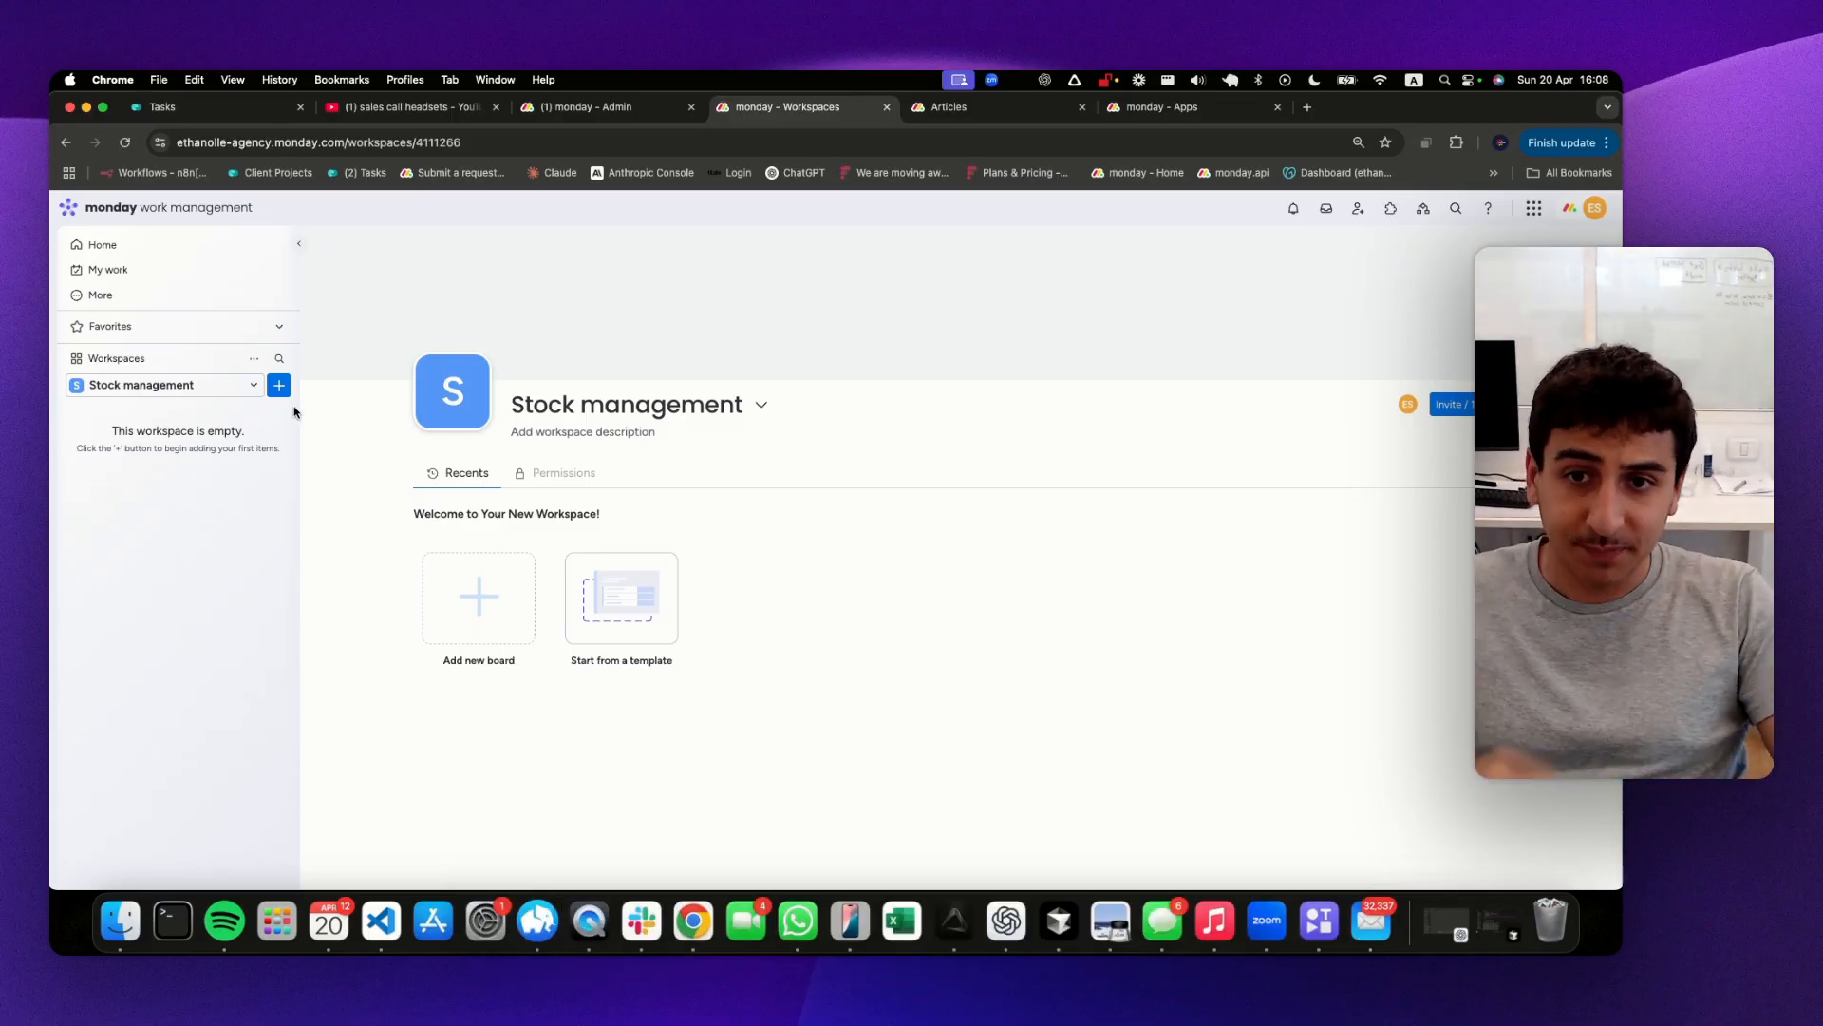
Create two boards in the new workspace, named Articles and Transactions
click(406, 480)
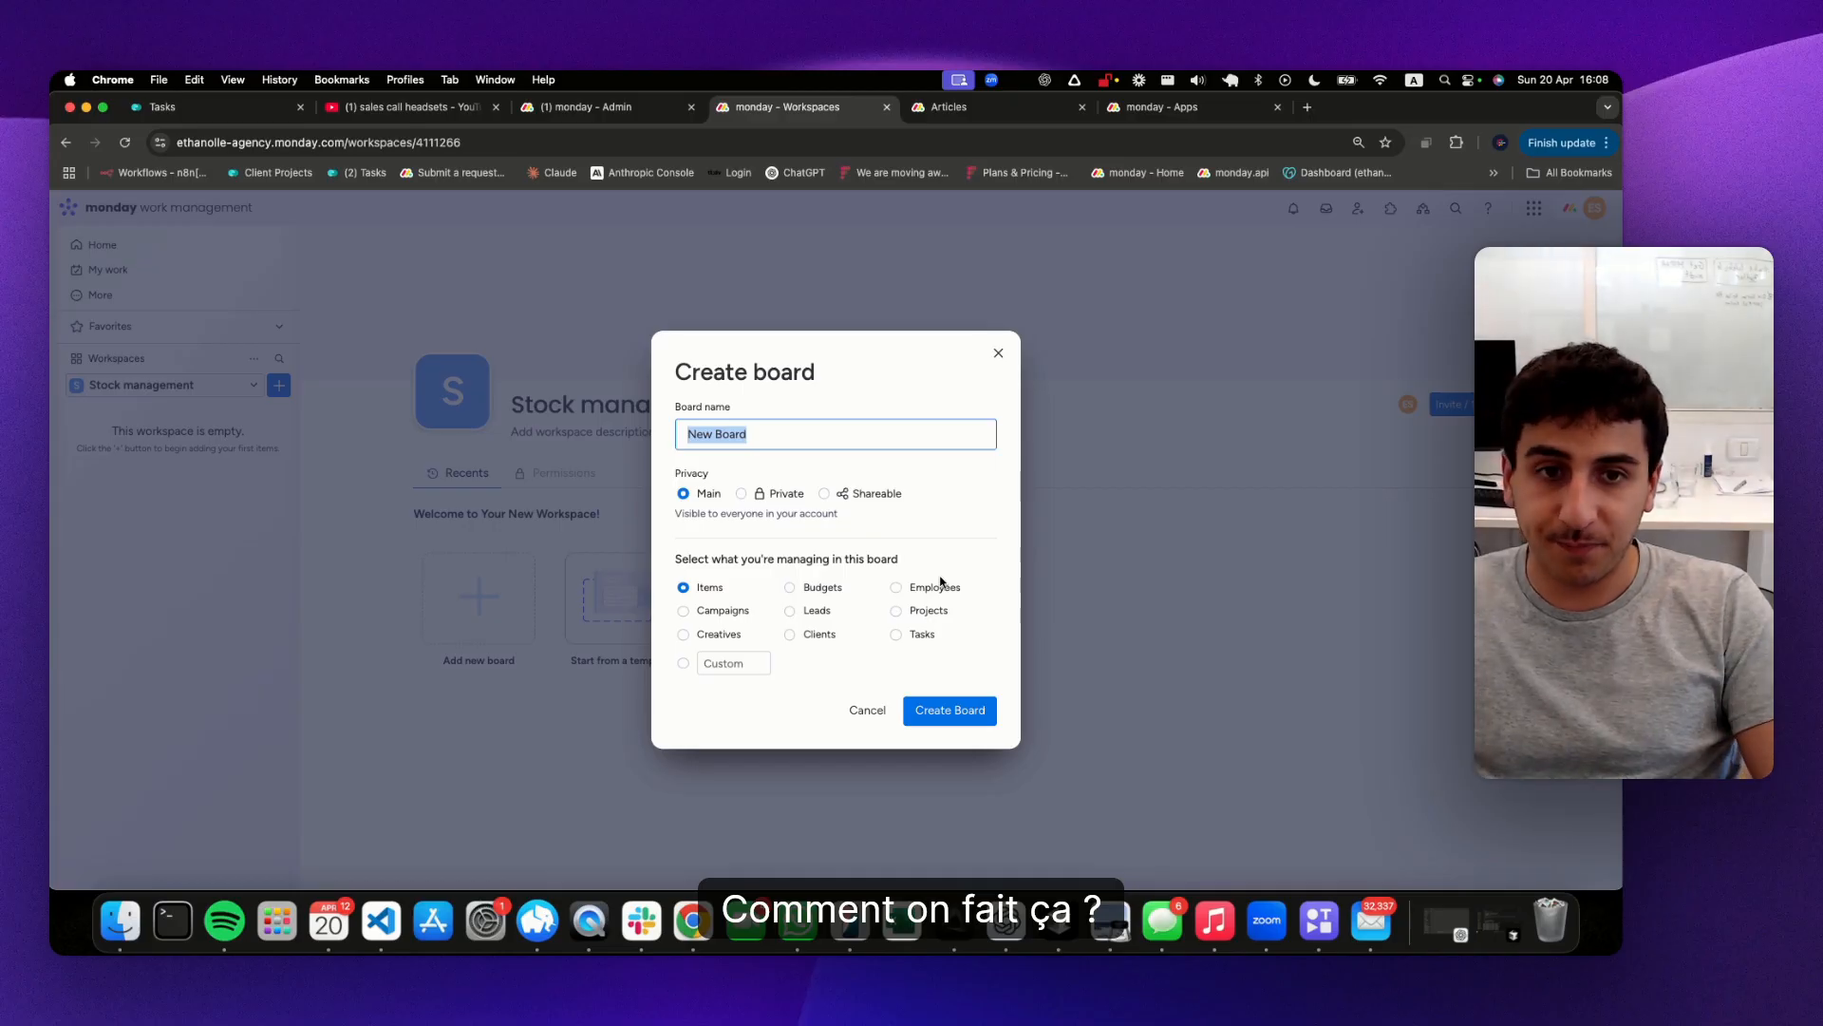
text(Ae)
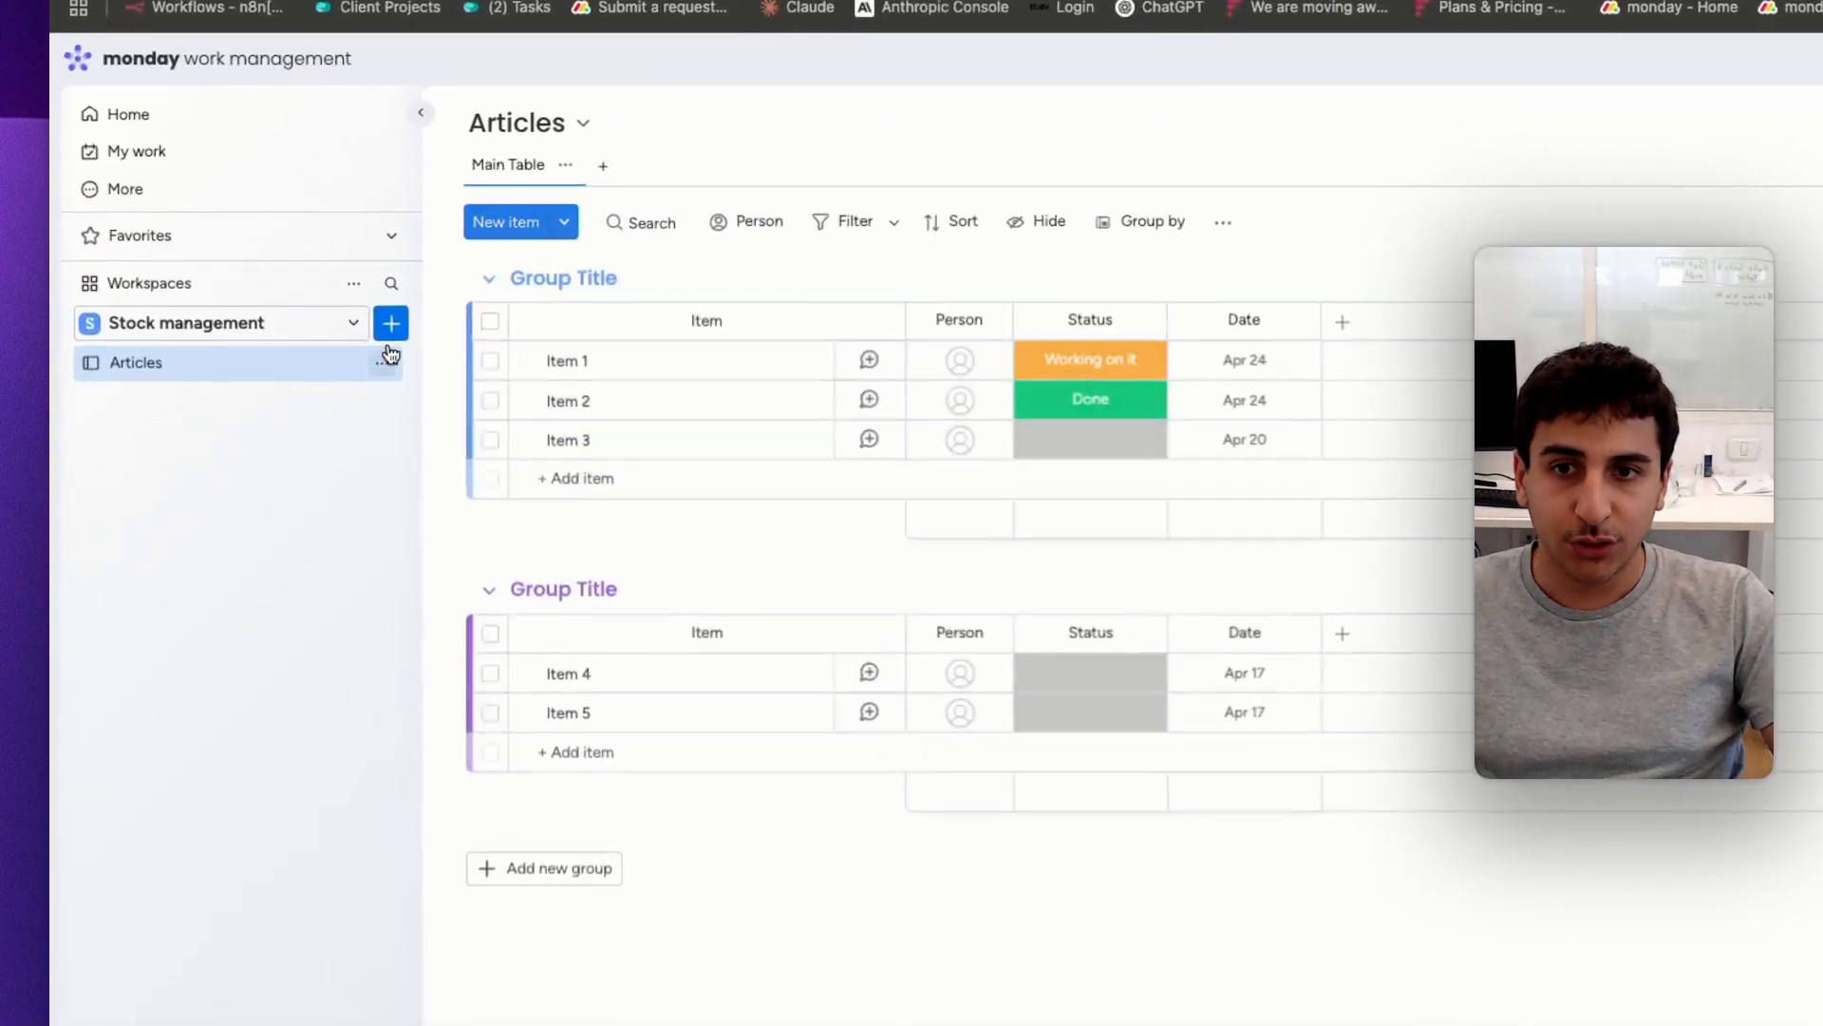
click(278, 384)
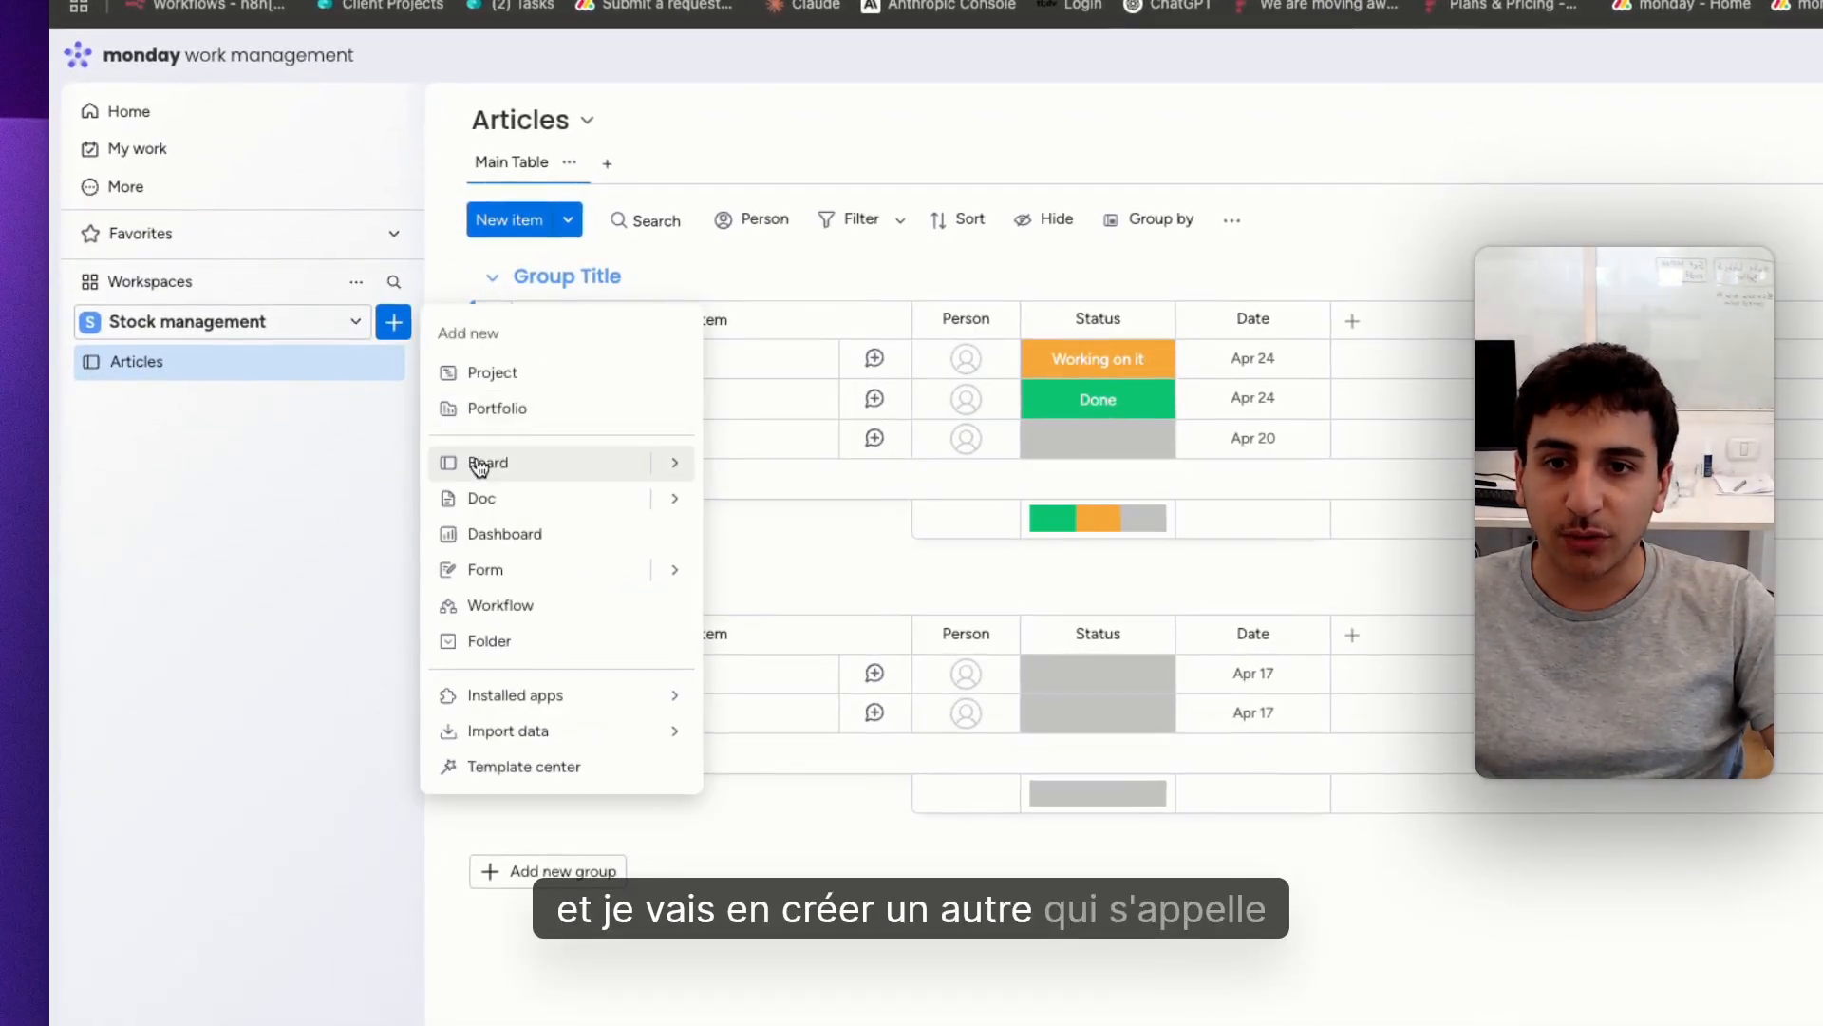
click(486, 460)
text(Transactions)
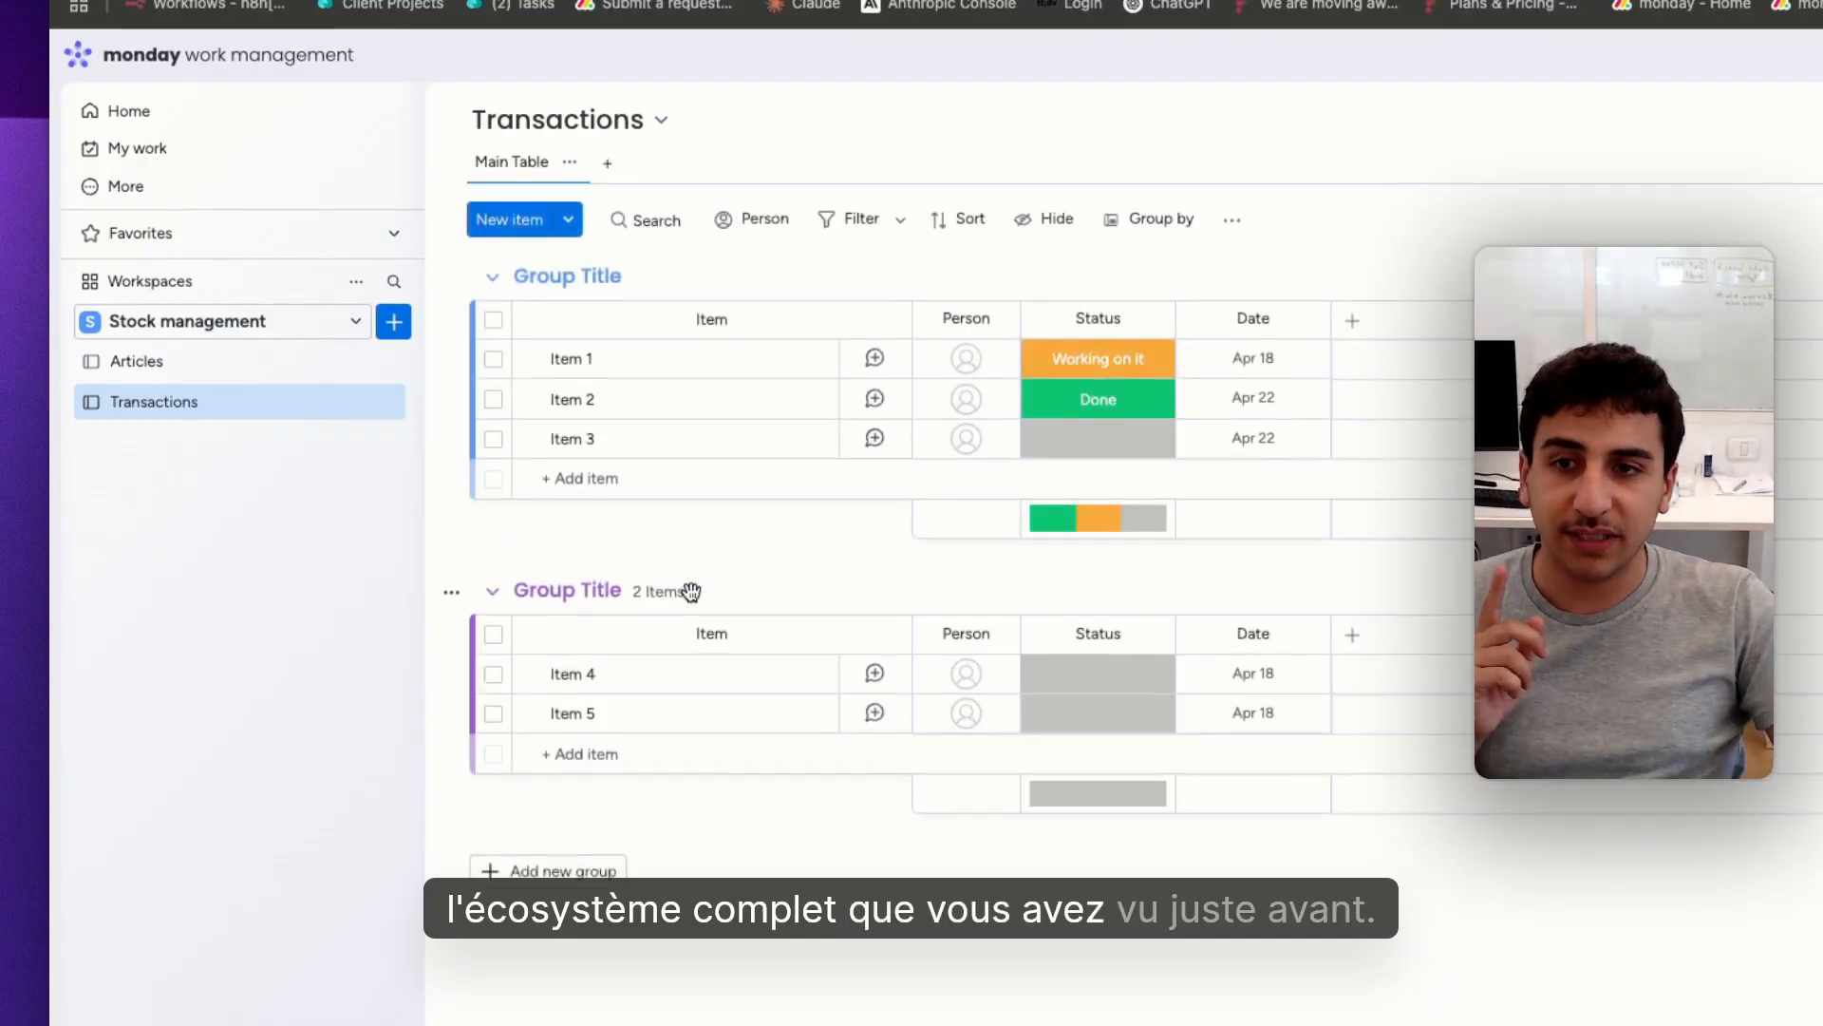
Delete the second group, containing Item 4 and Item 5, from the Transactions board
click(451, 592)
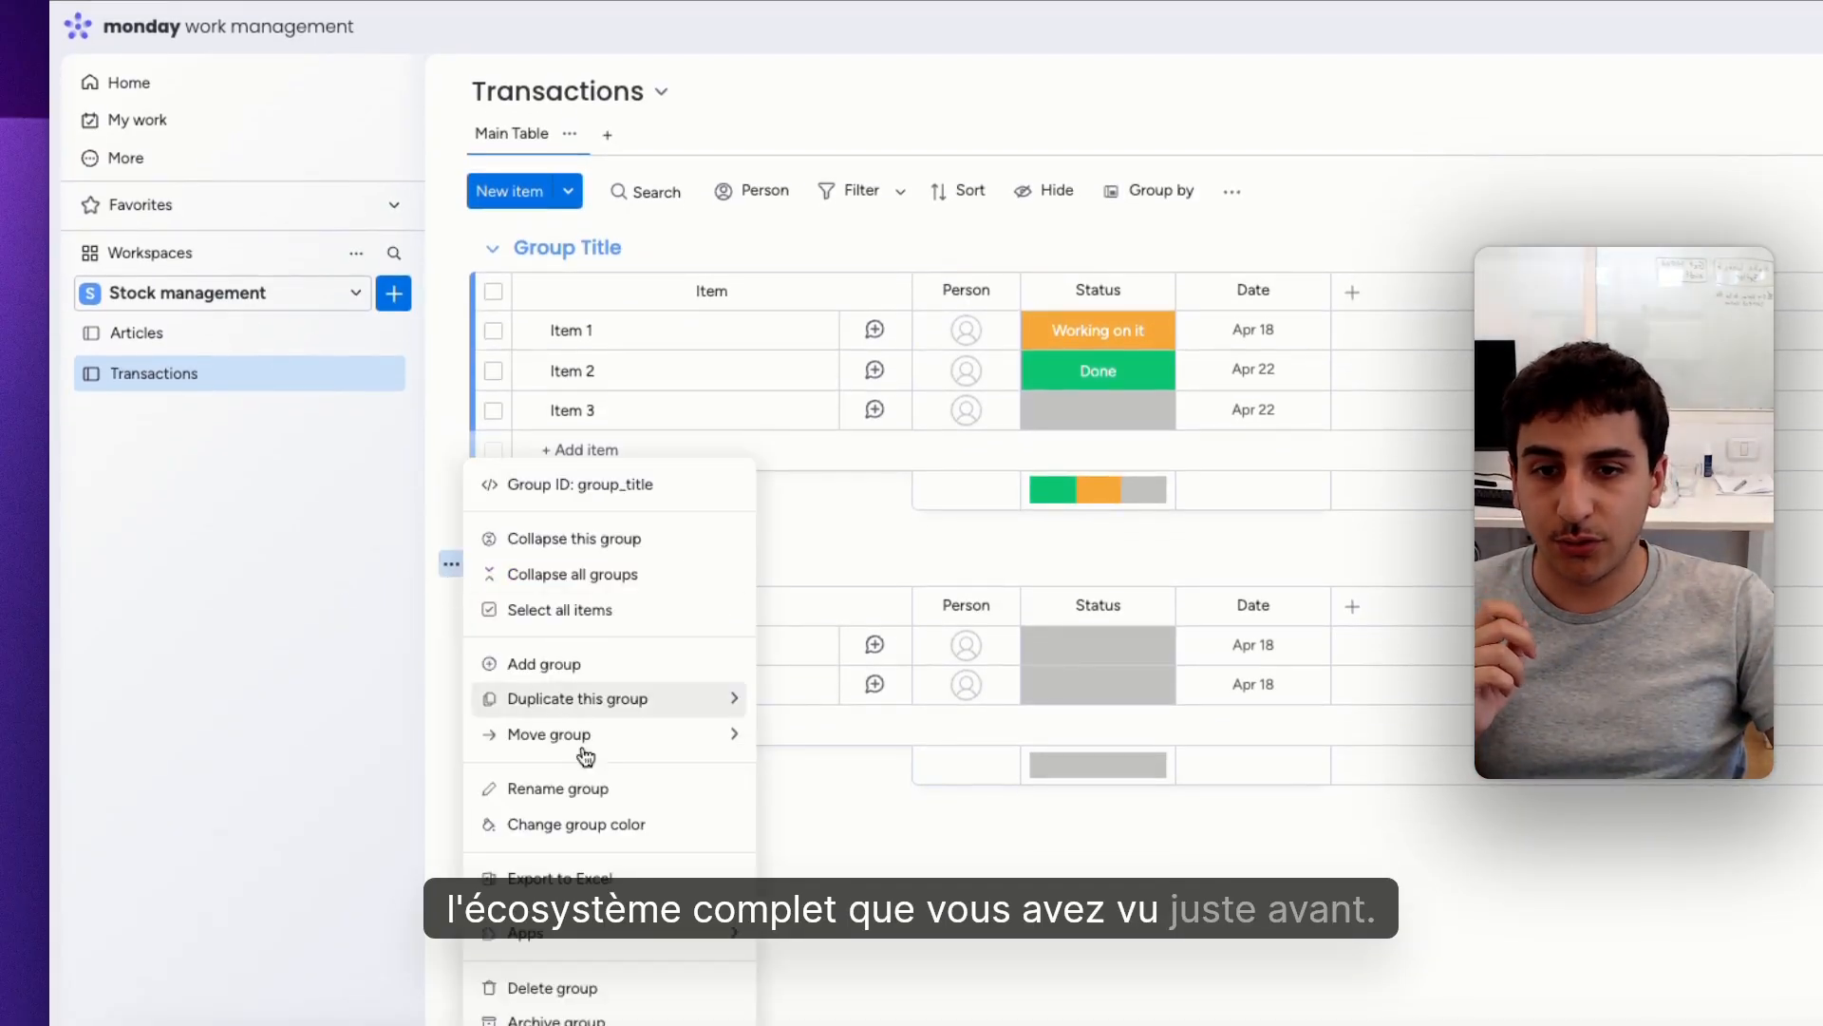
click(616, 1005)
click(1434, 573)
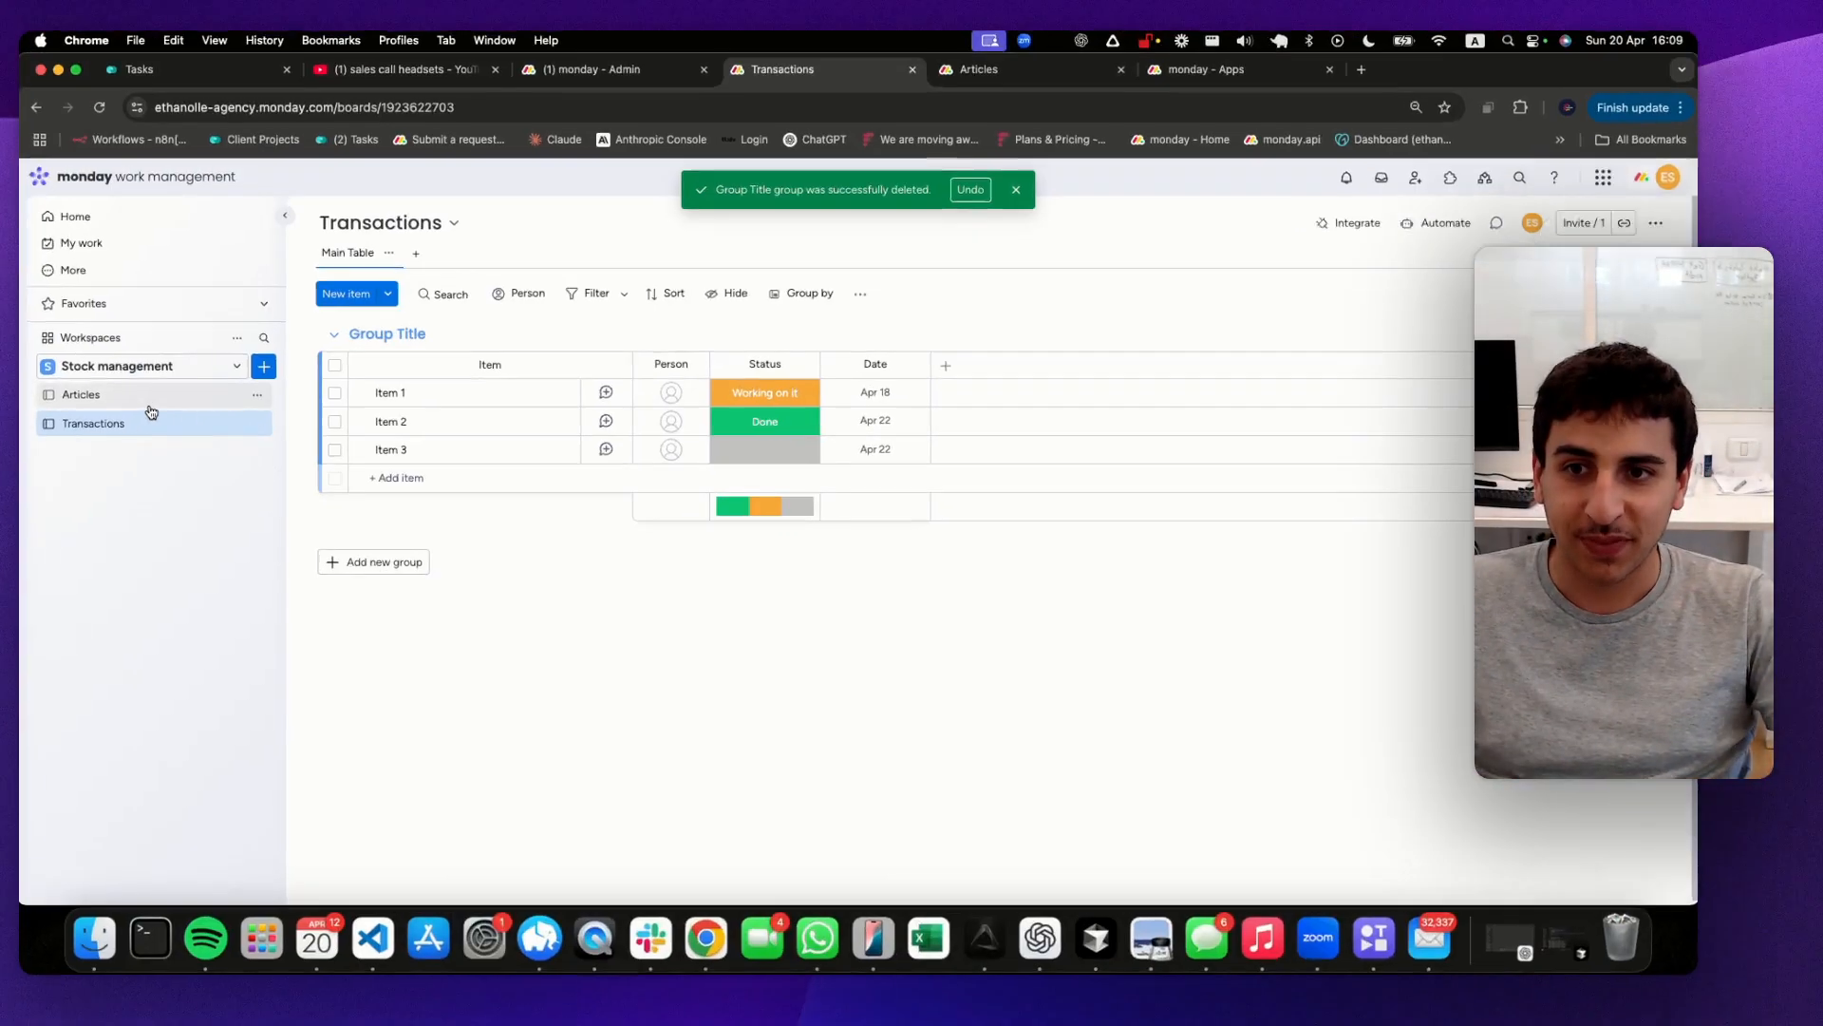
In the Articles board, archive the second group, which contains Item 4 and Item 5
click(133, 411)
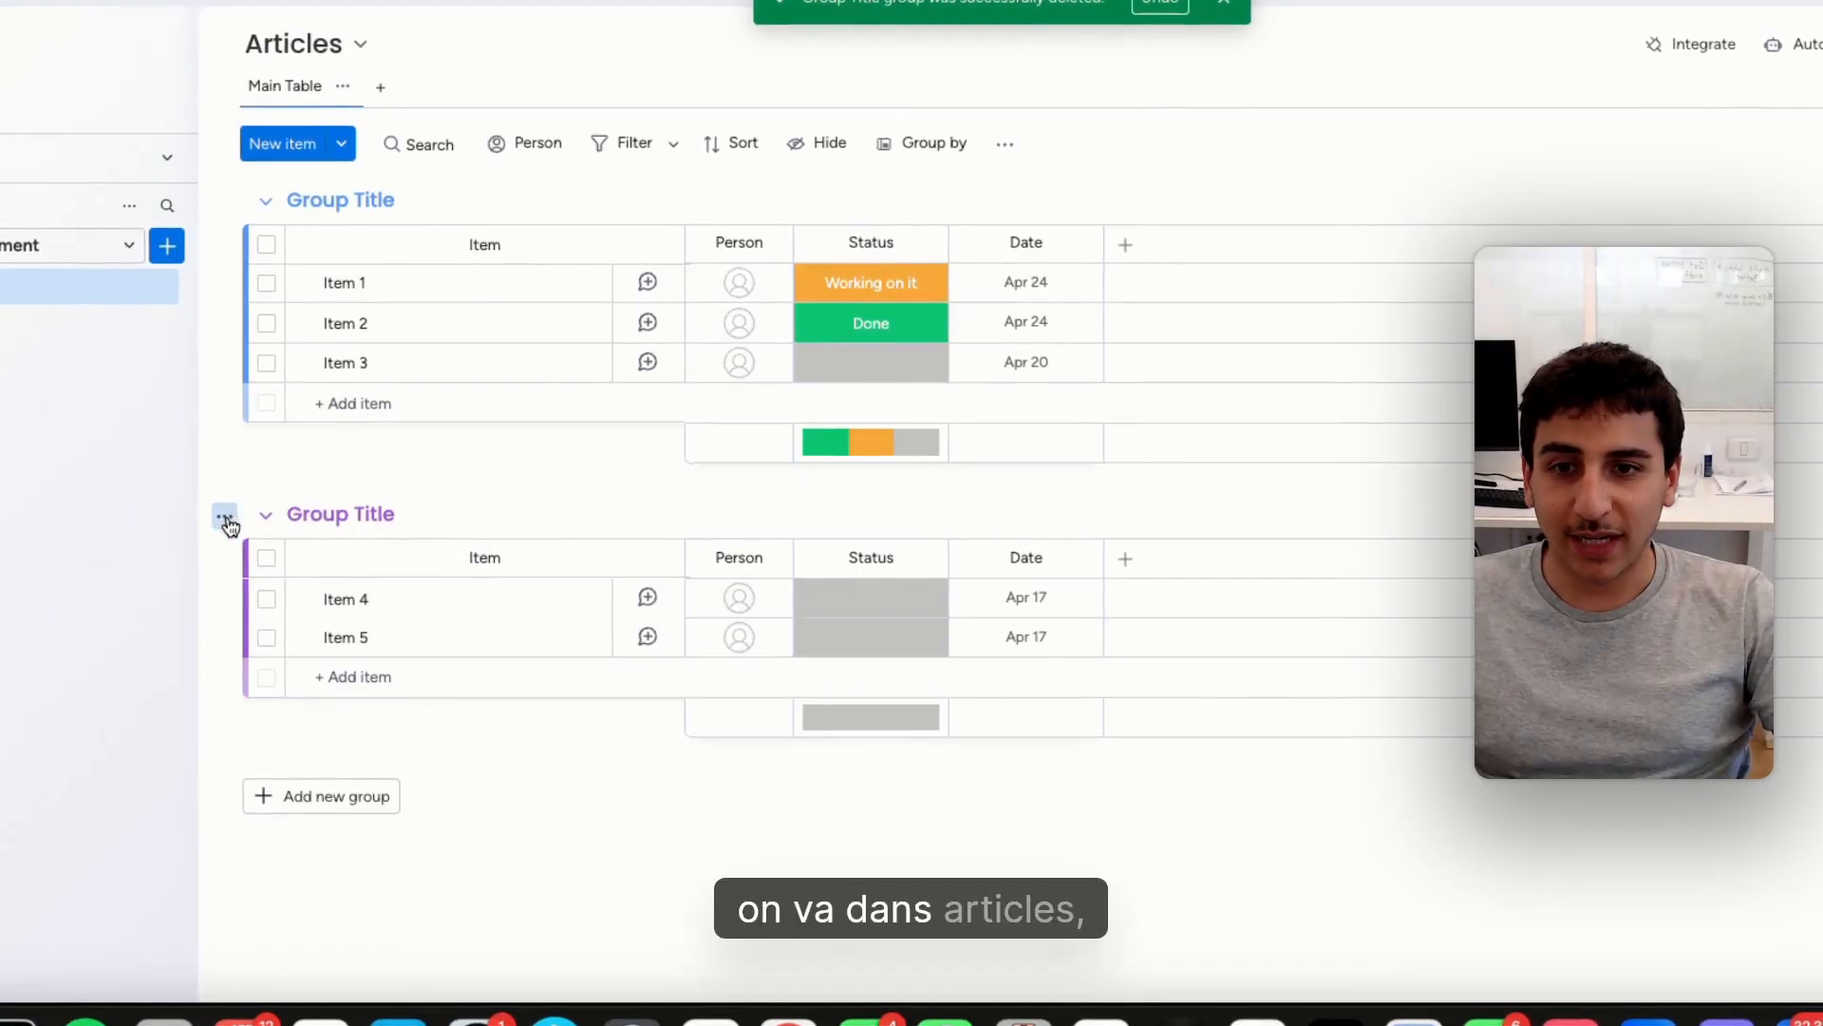
click(225, 516)
click(358, 973)
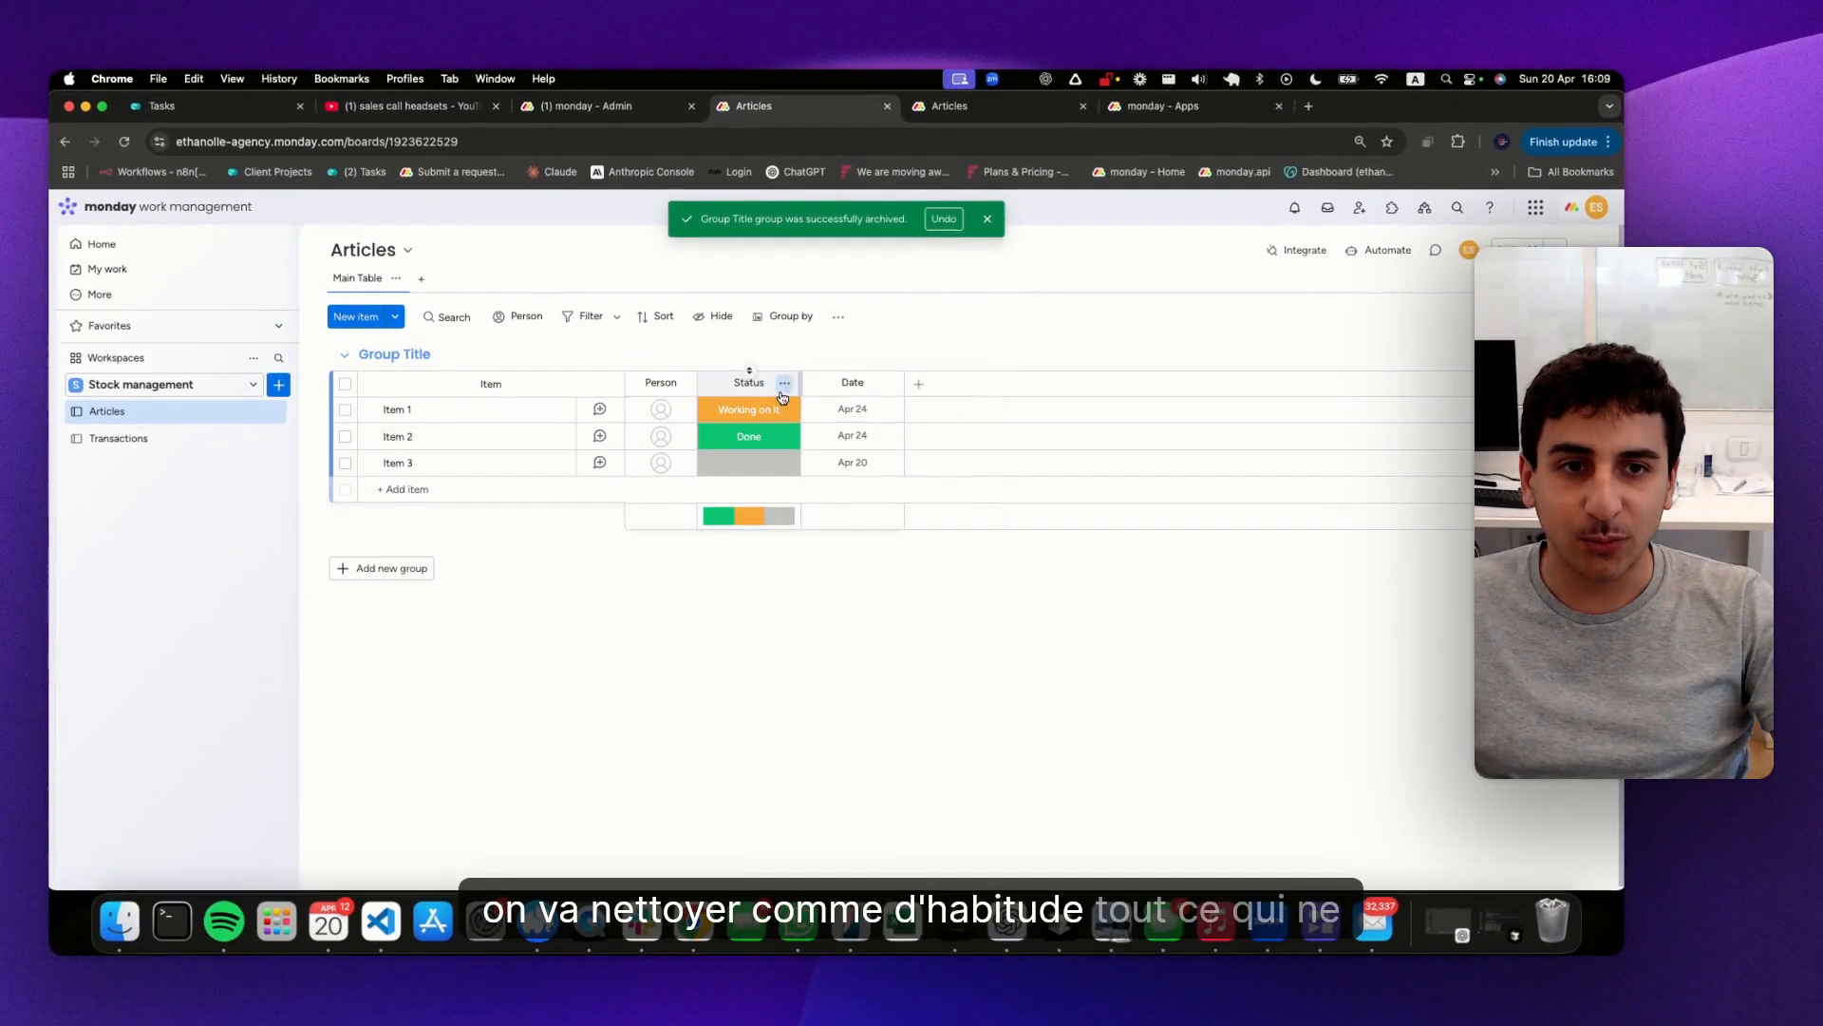
Delete the Status, Person and Date columns from the Articles board
click(925, 242)
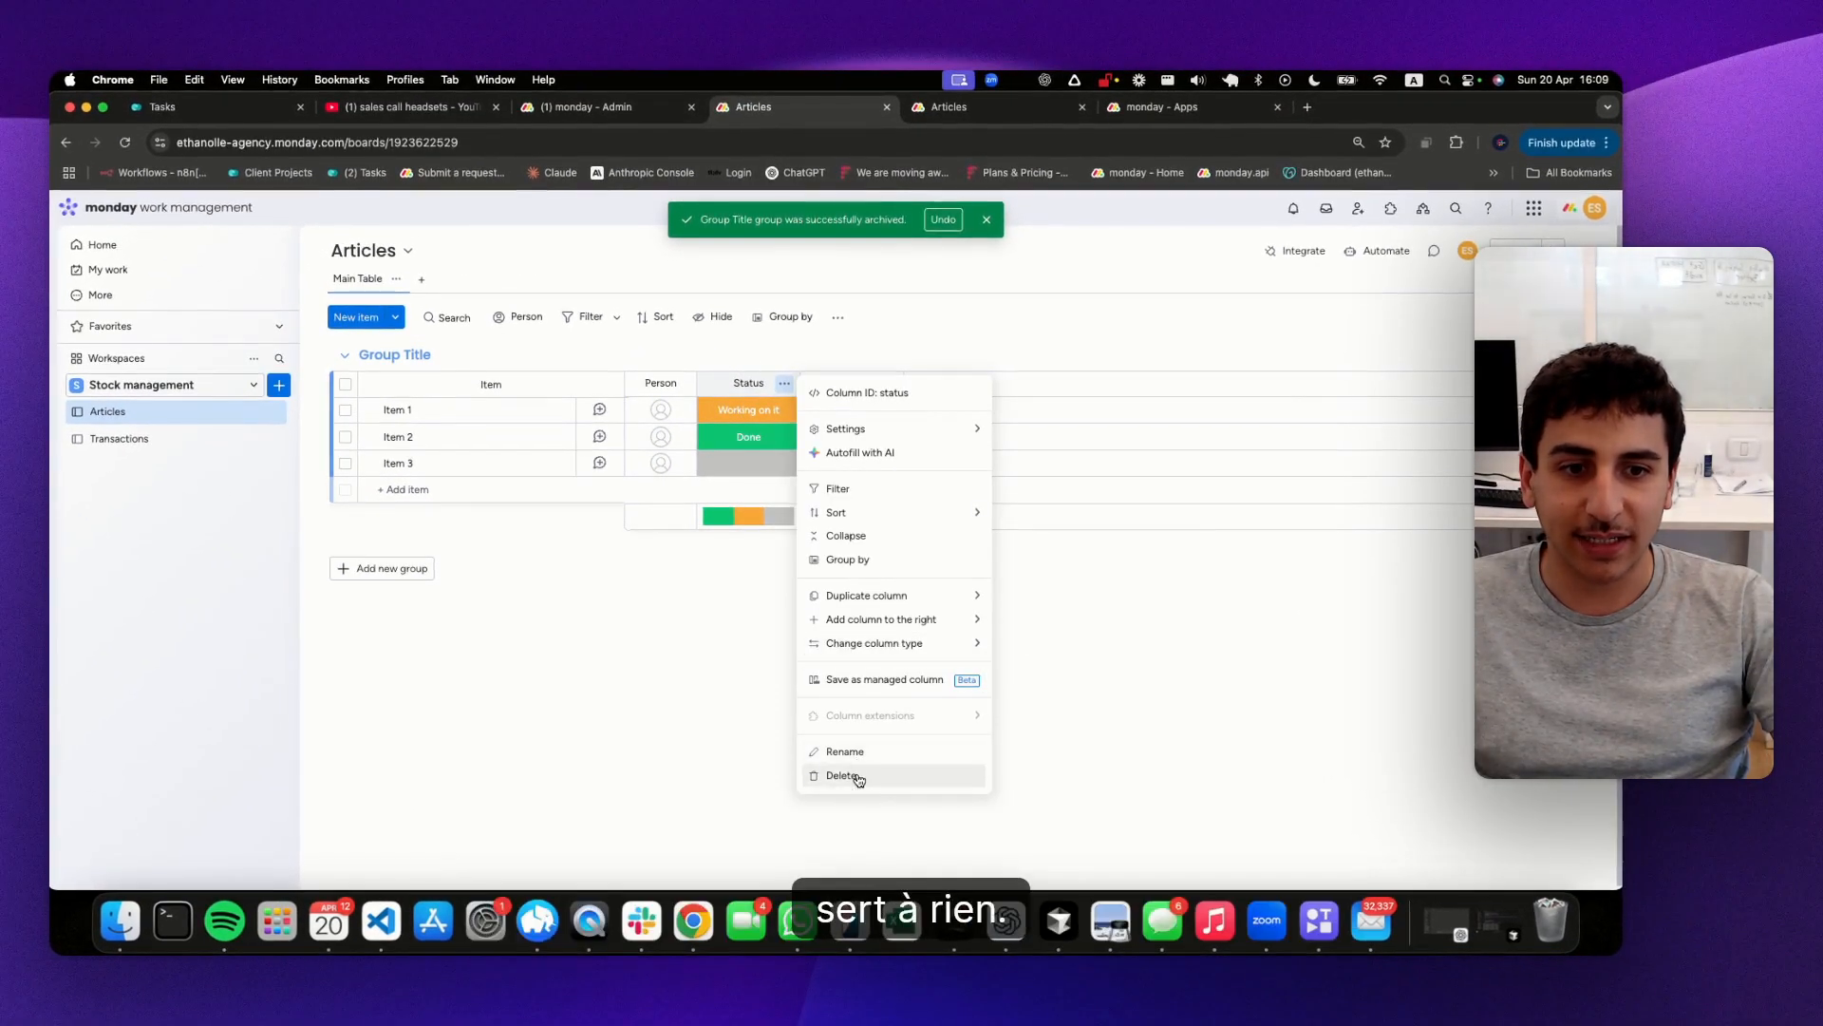
click(842, 775)
click(998, 302)
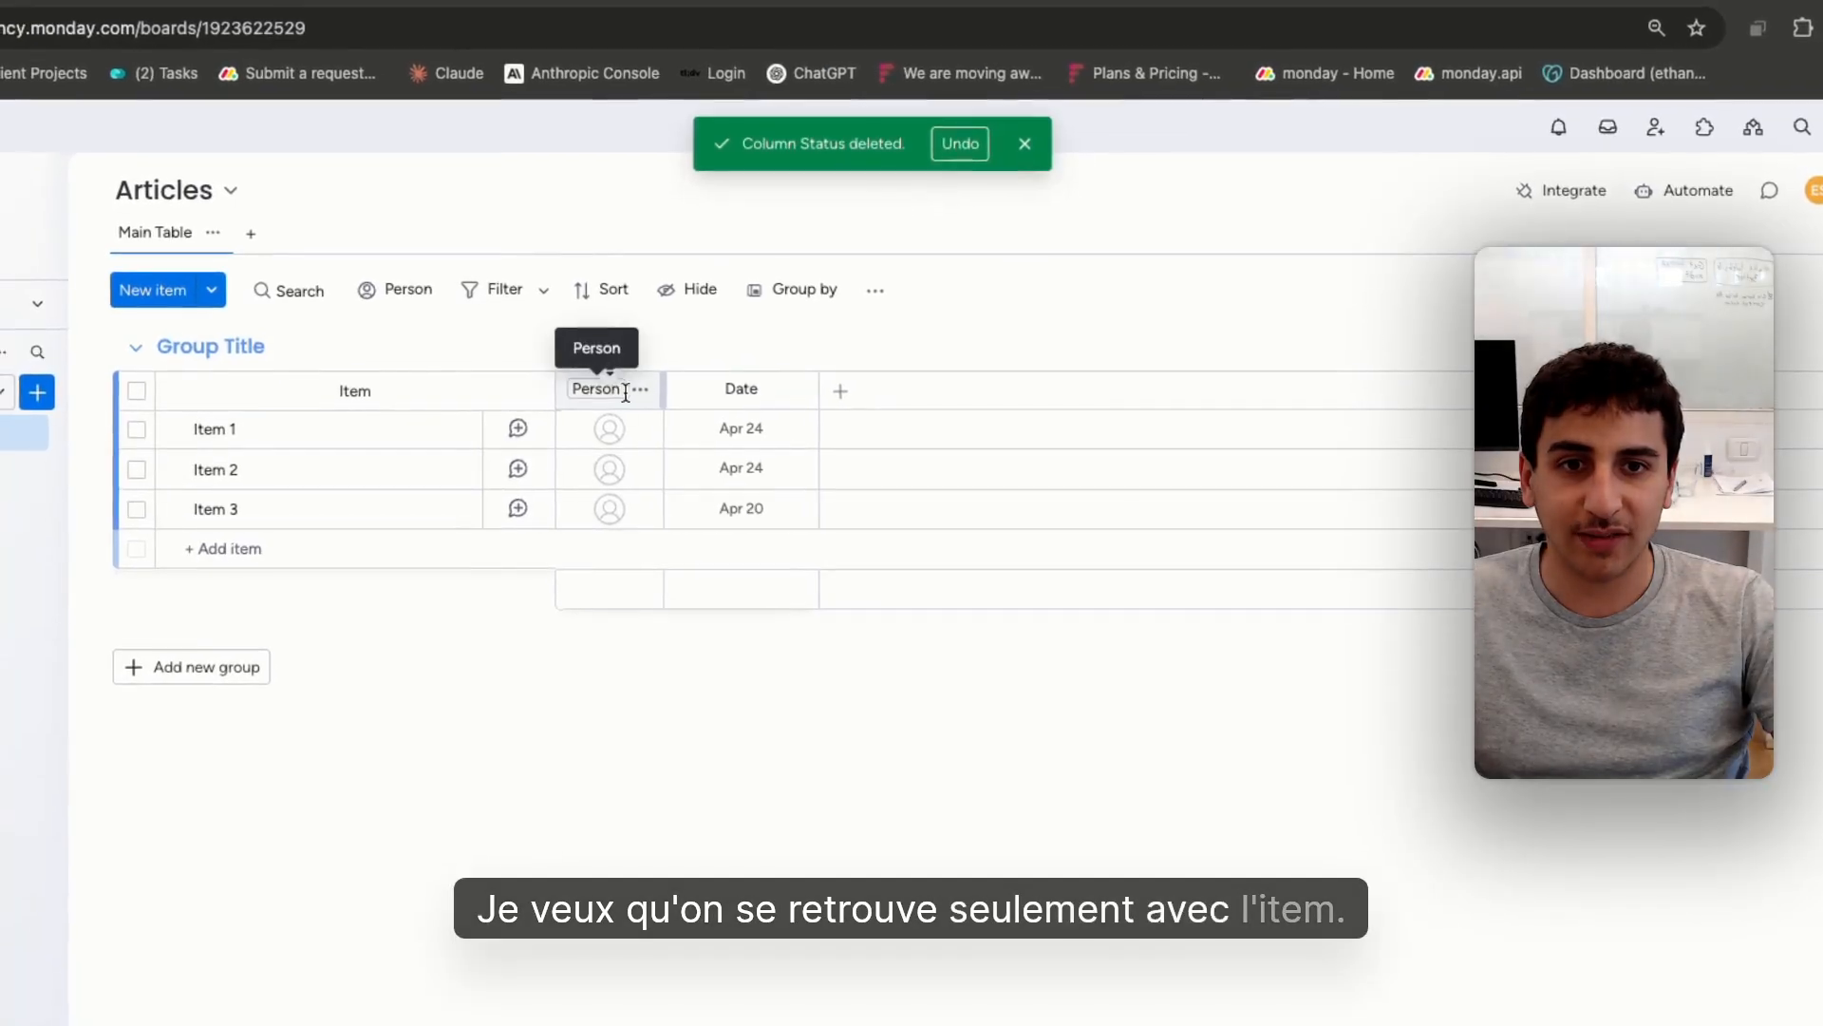
click(638, 387)
click(803, 827)
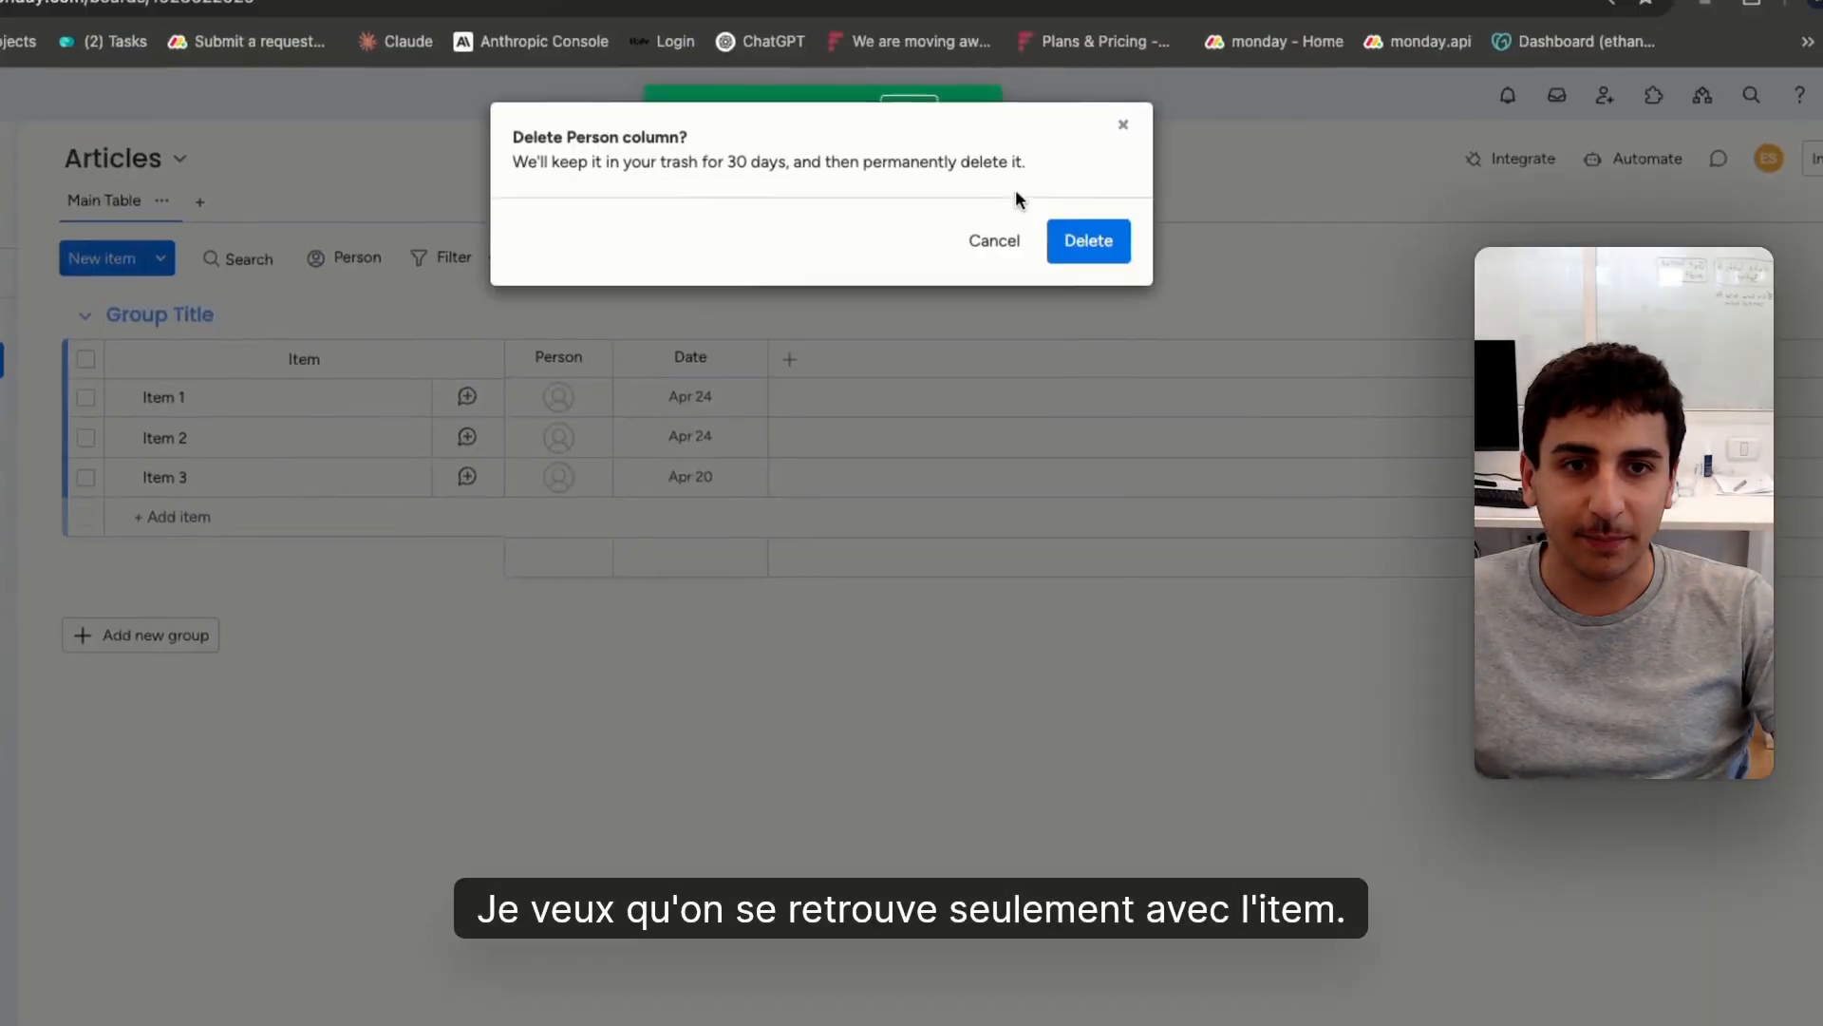
click(1069, 241)
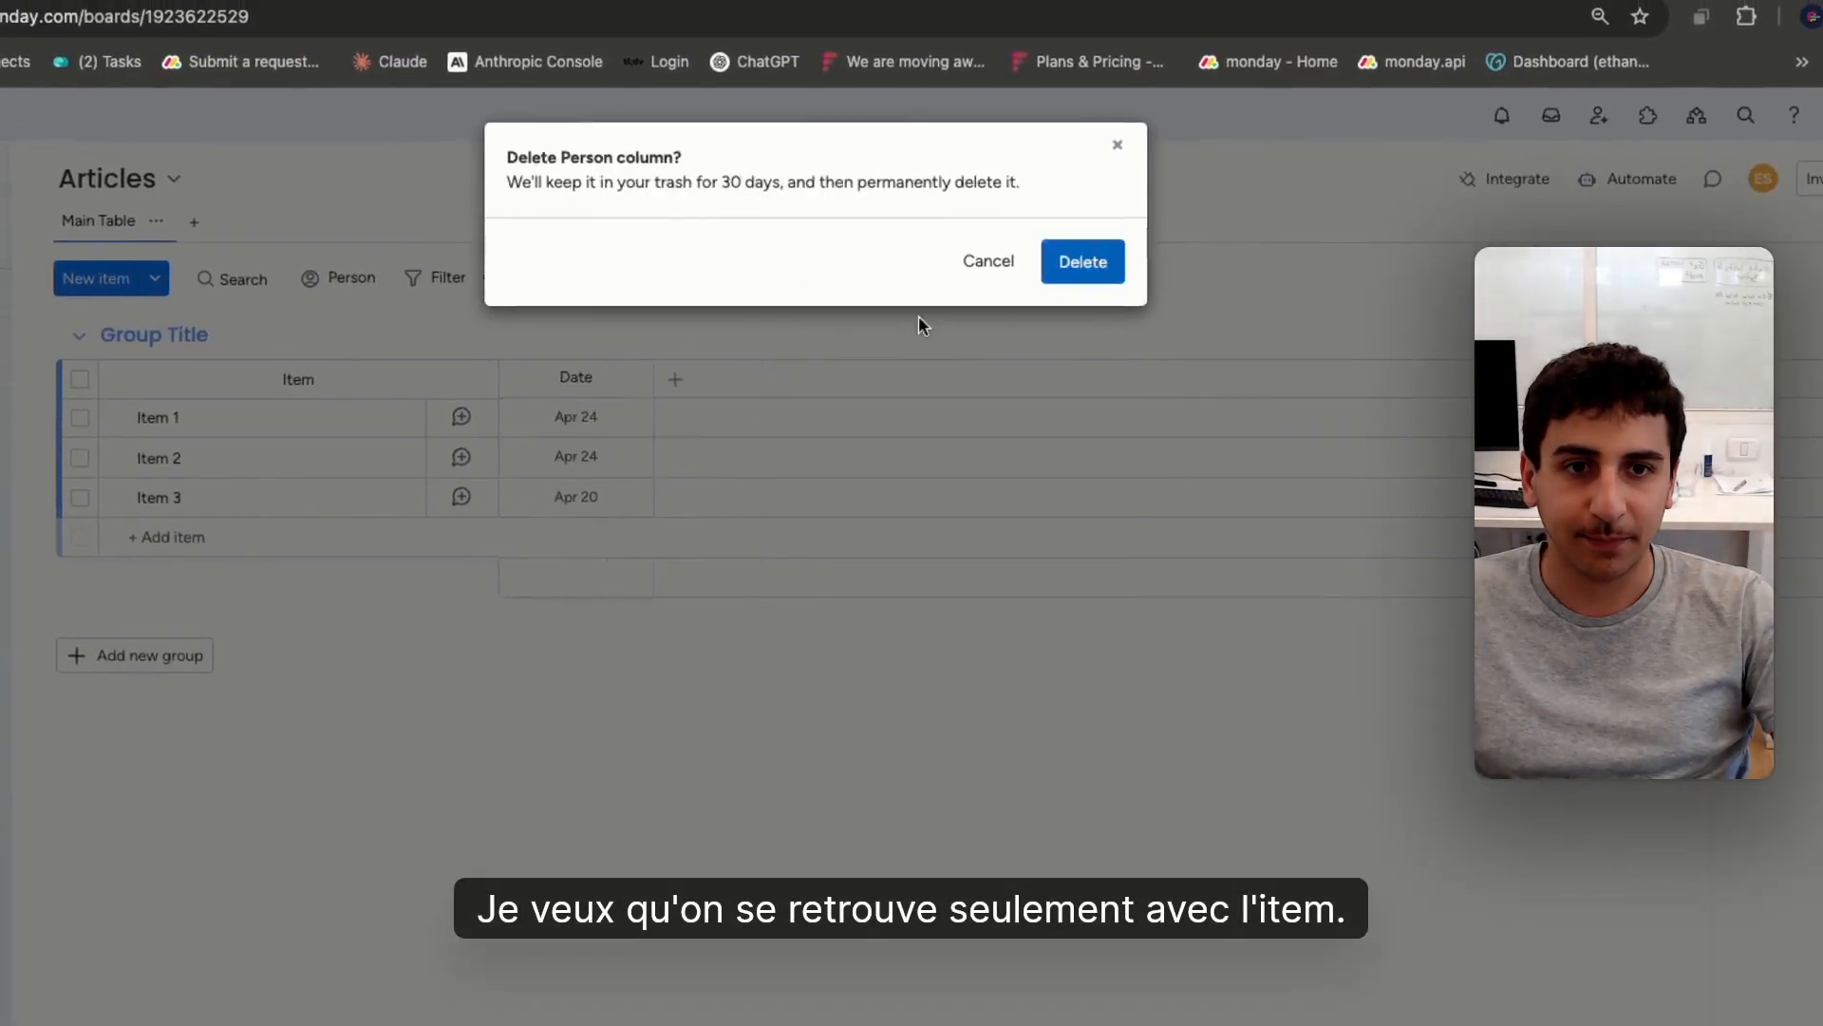
click(636, 360)
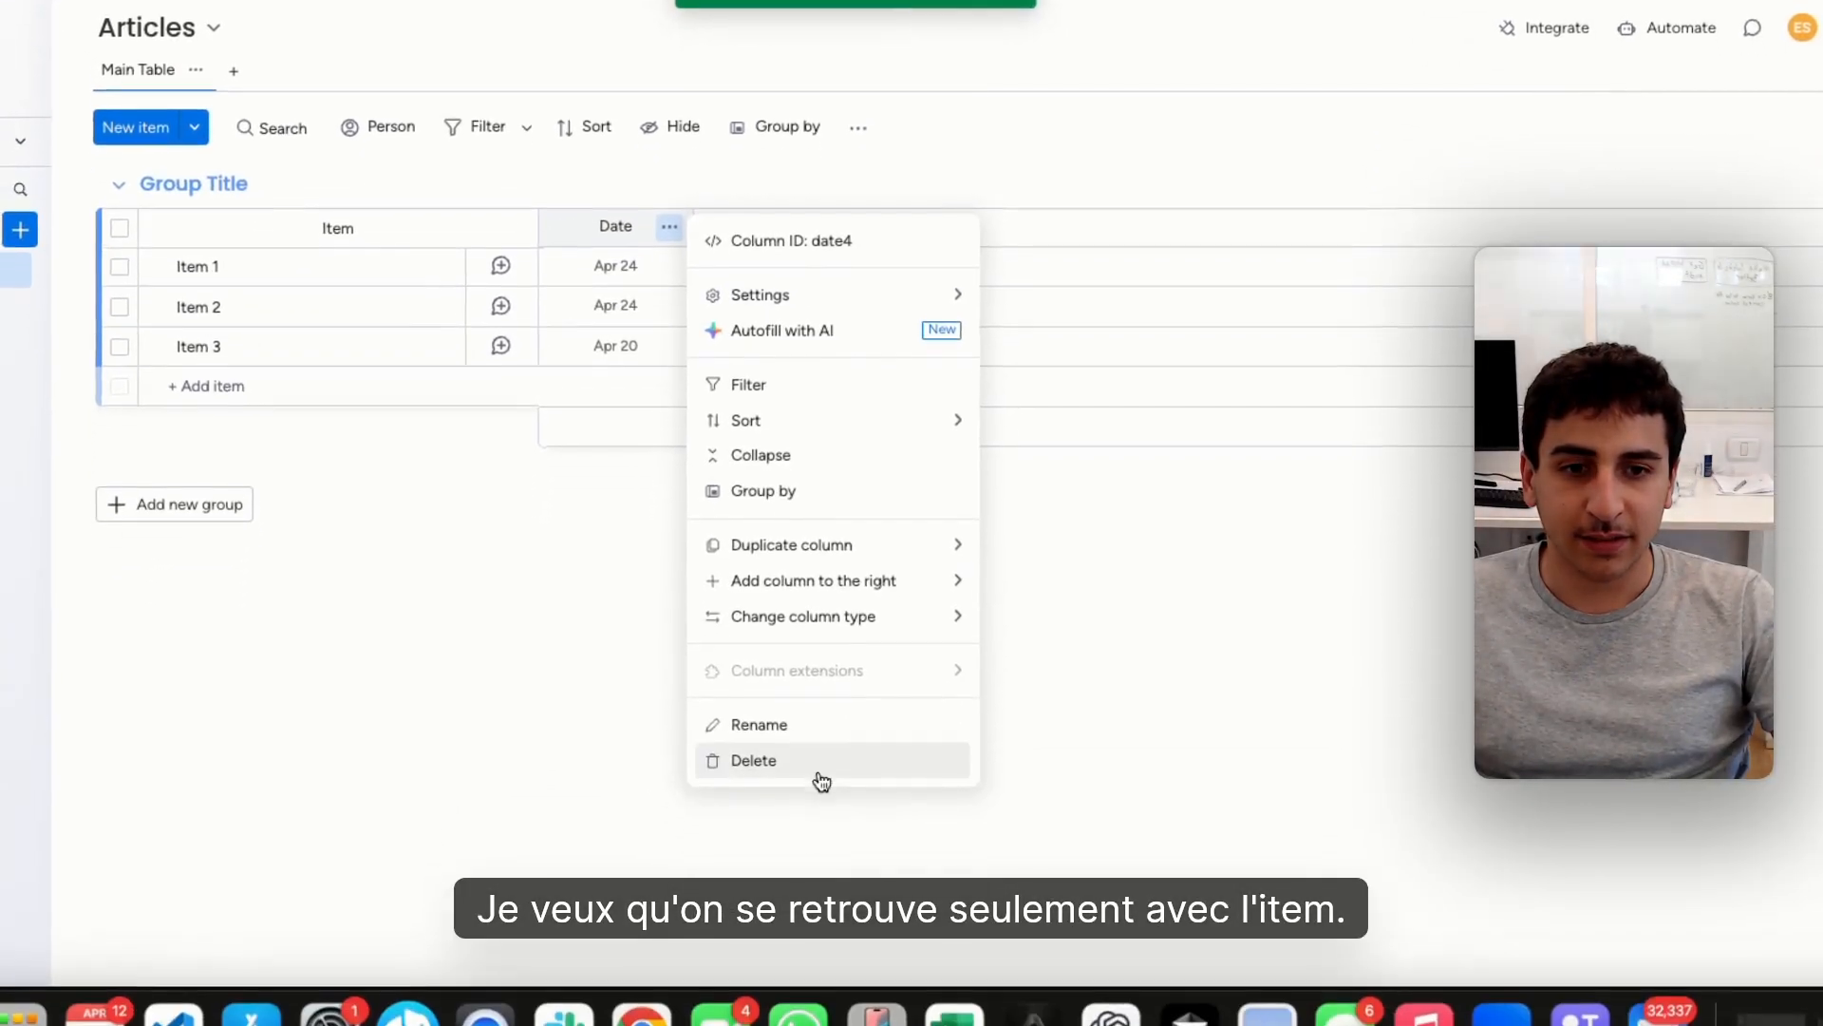
click(821, 781)
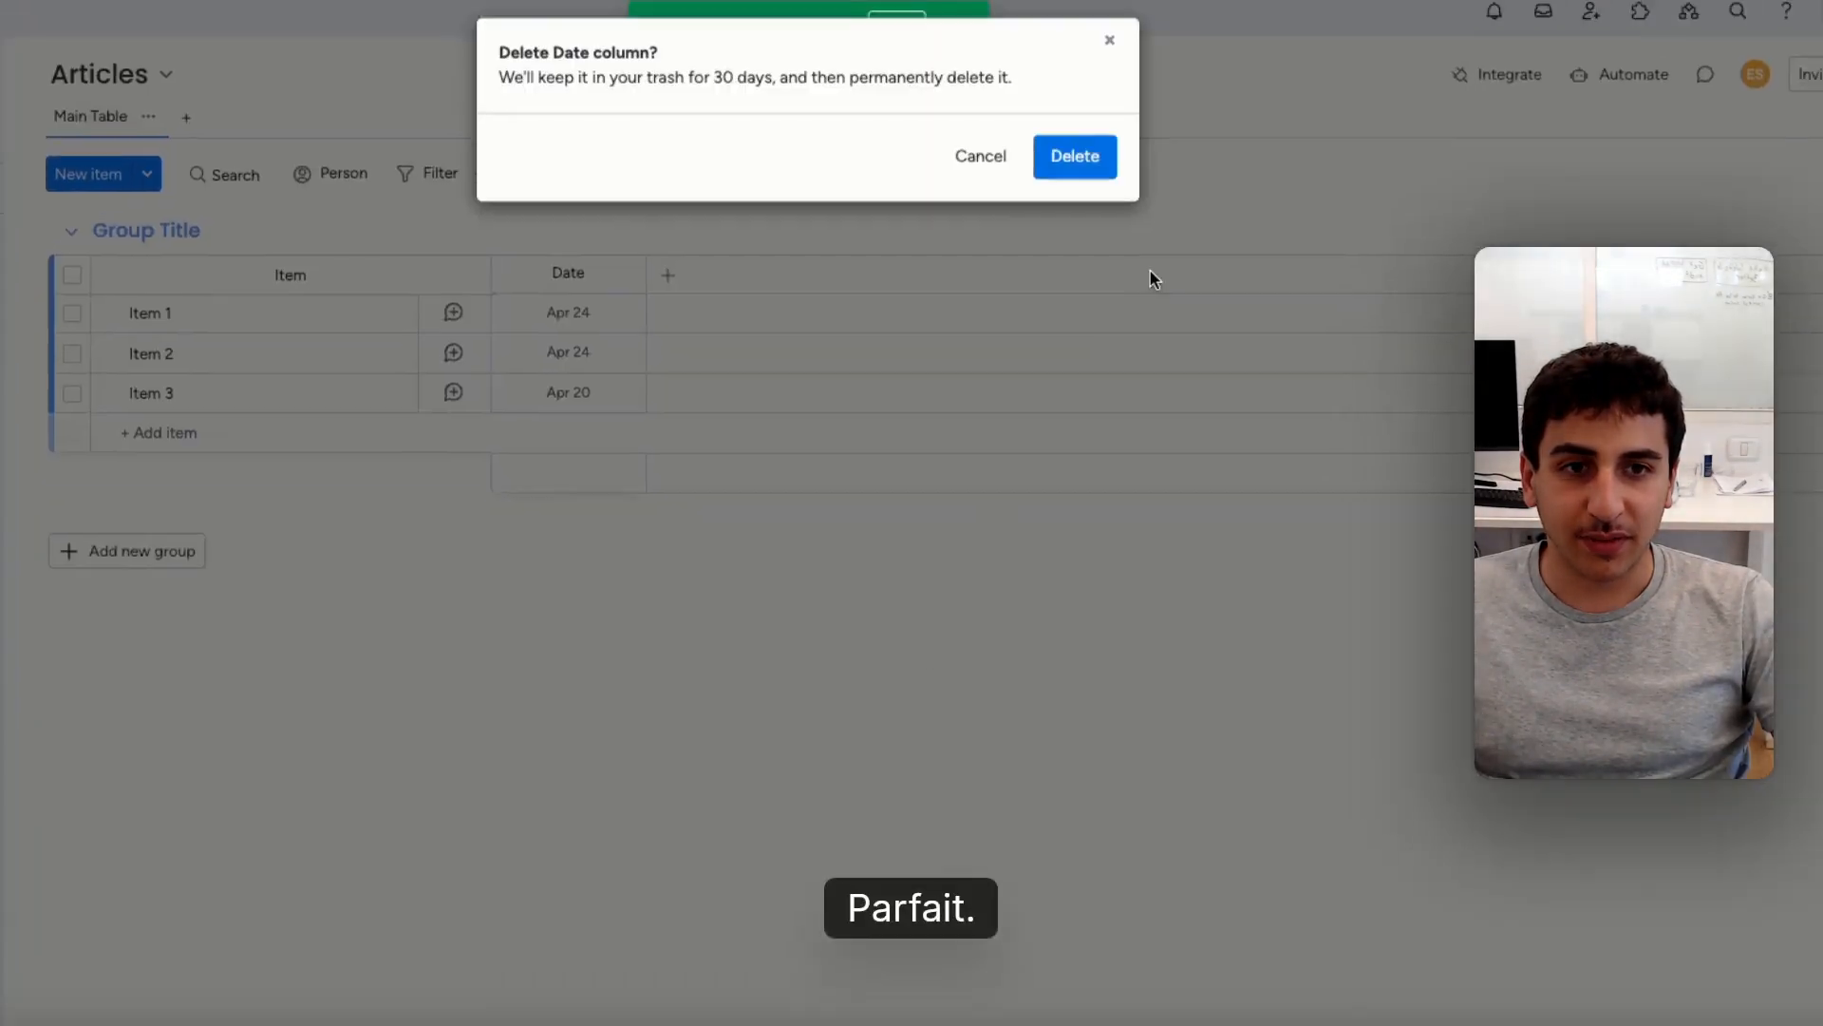
click(1126, 110)
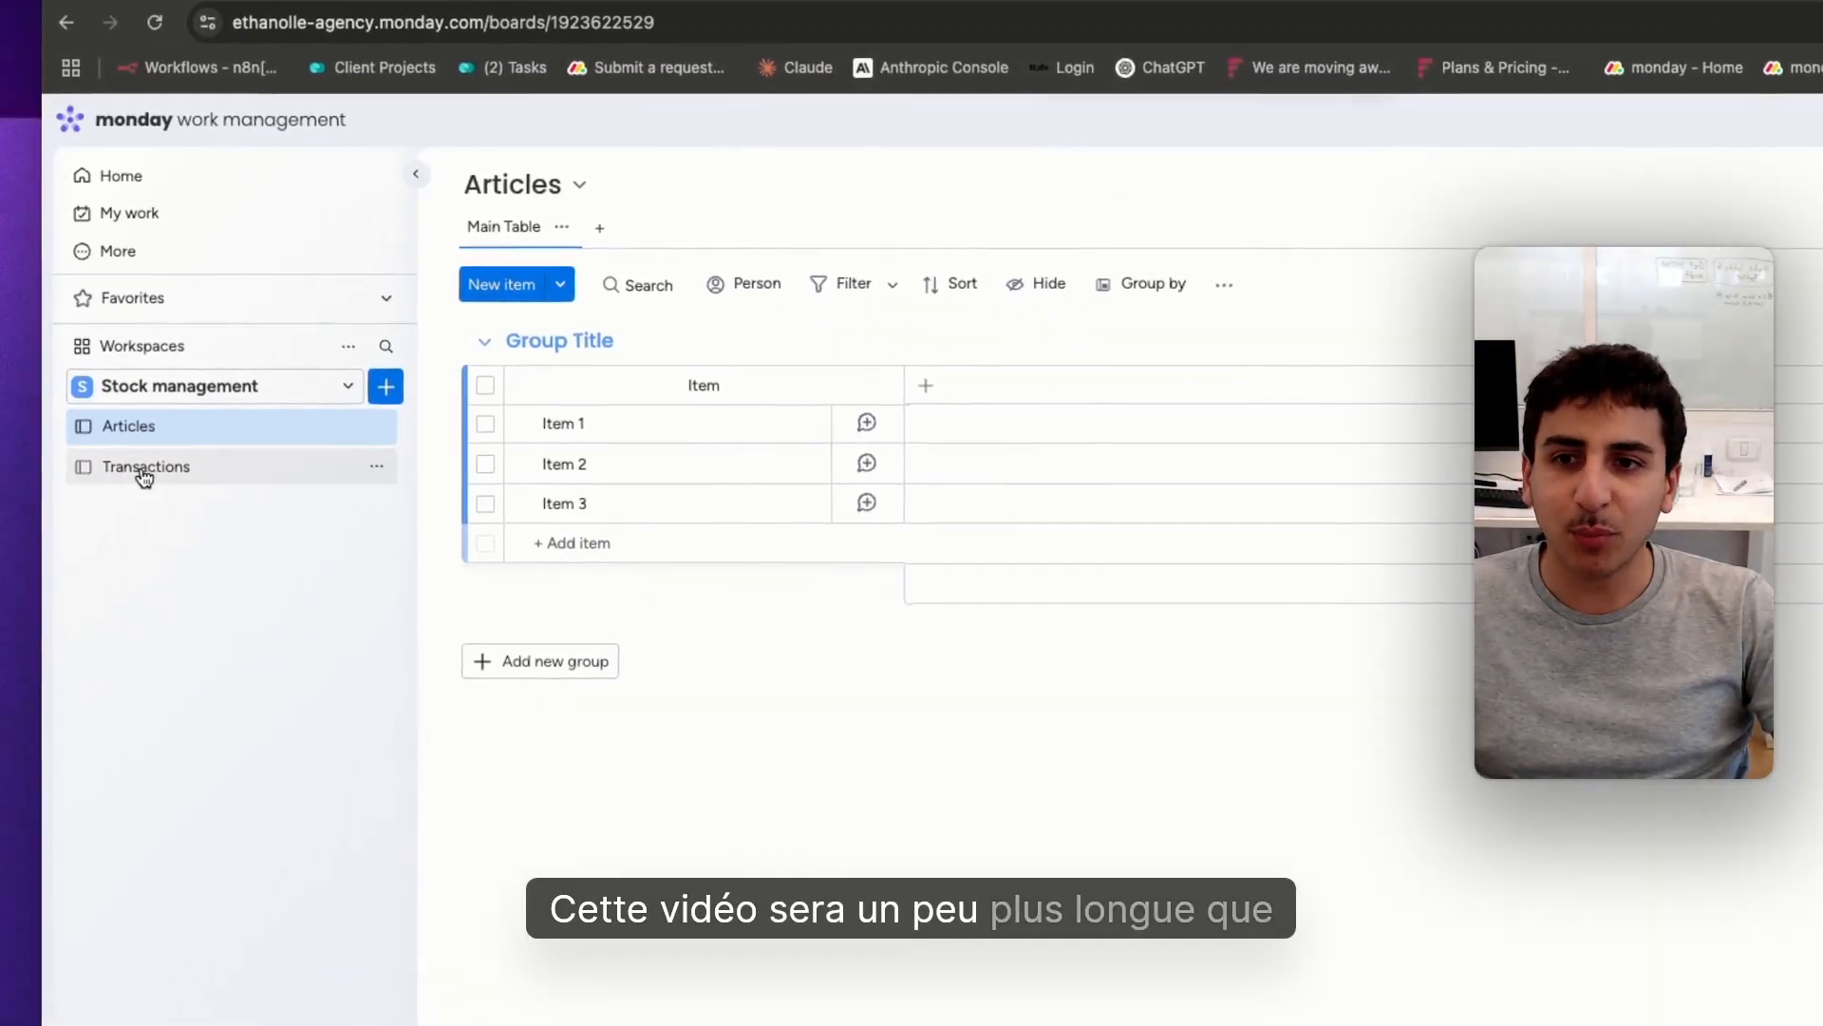
Delete the Person, Status and Date columns from the Transactions board
click(144, 467)
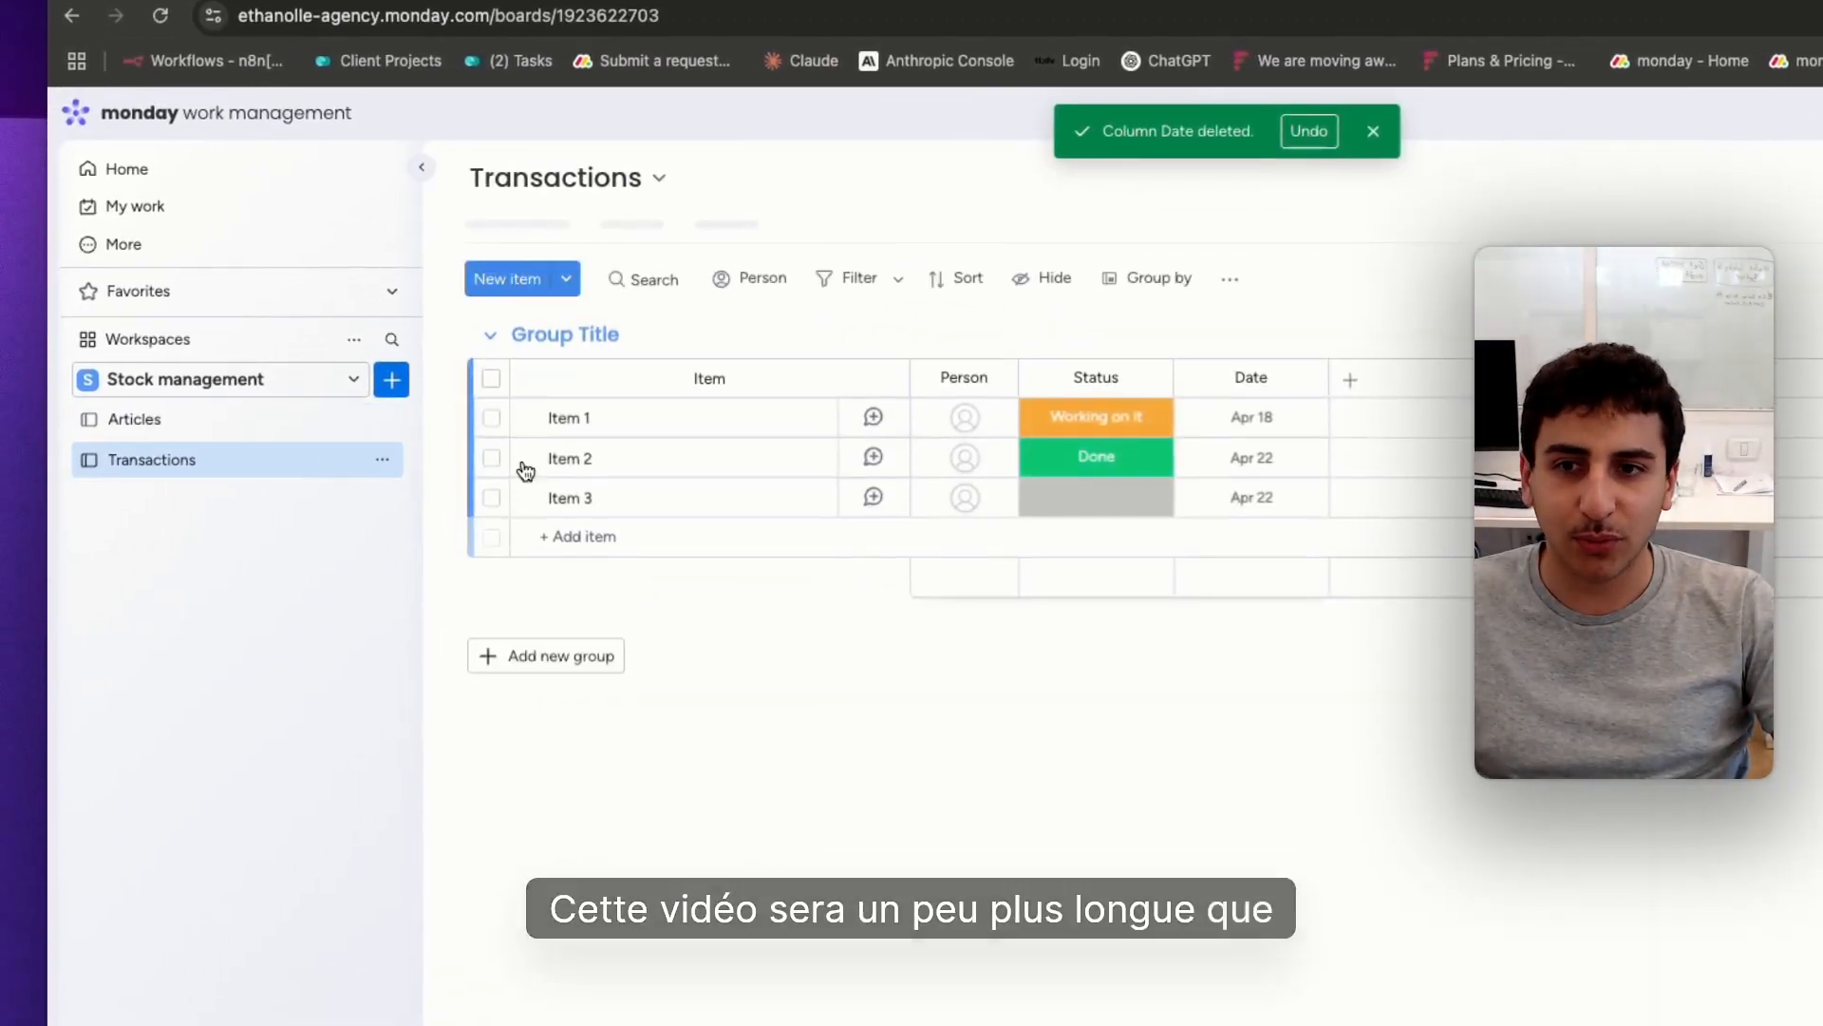
click(689, 378)
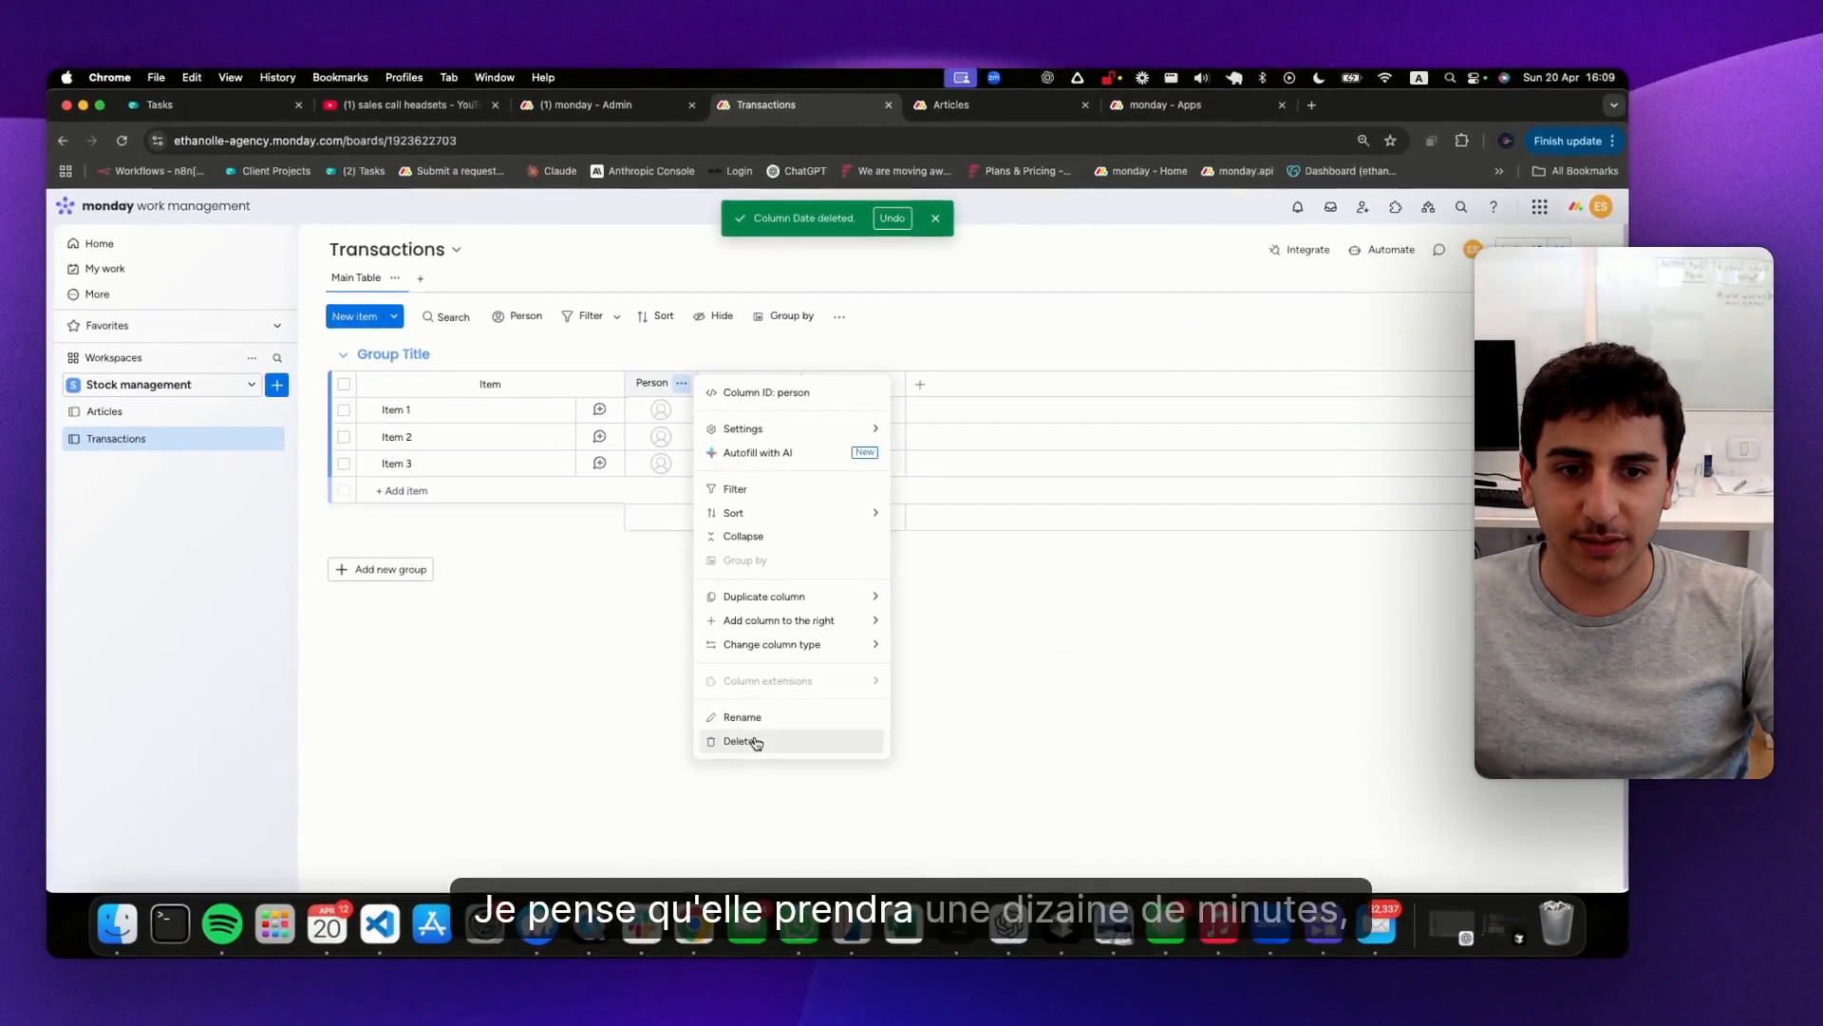
click(750, 765)
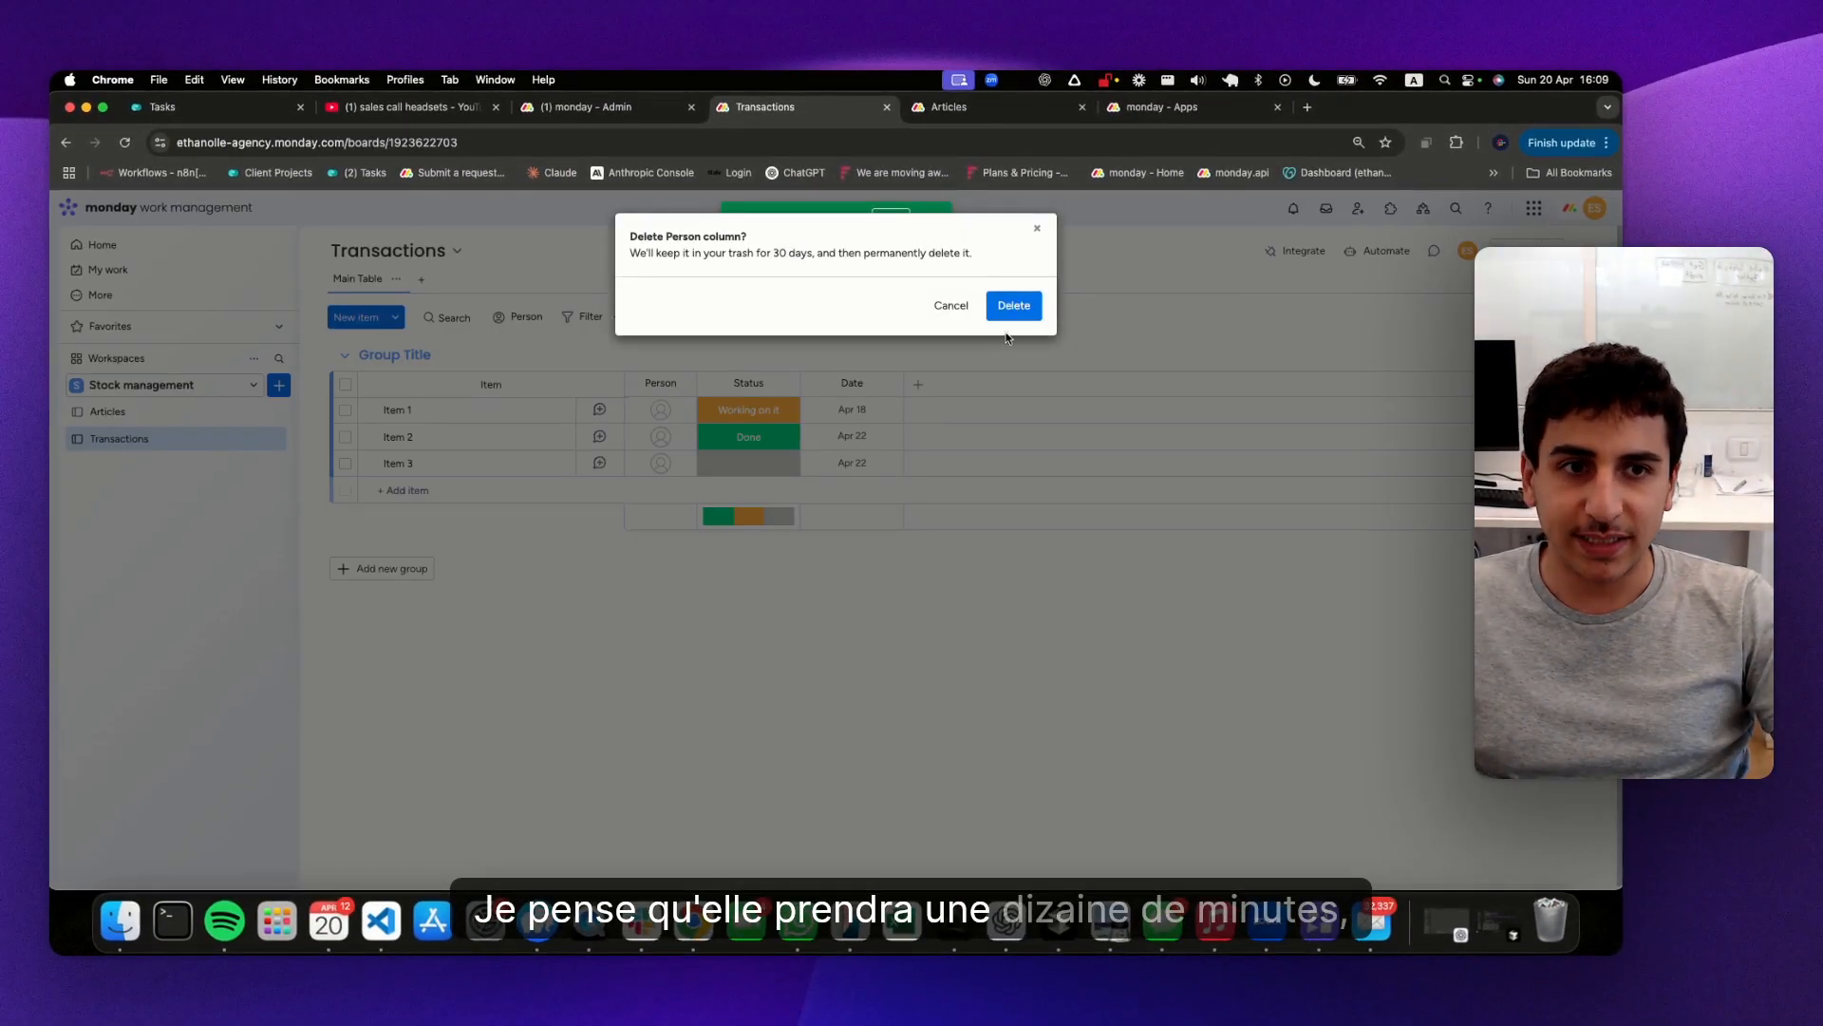
click(1014, 304)
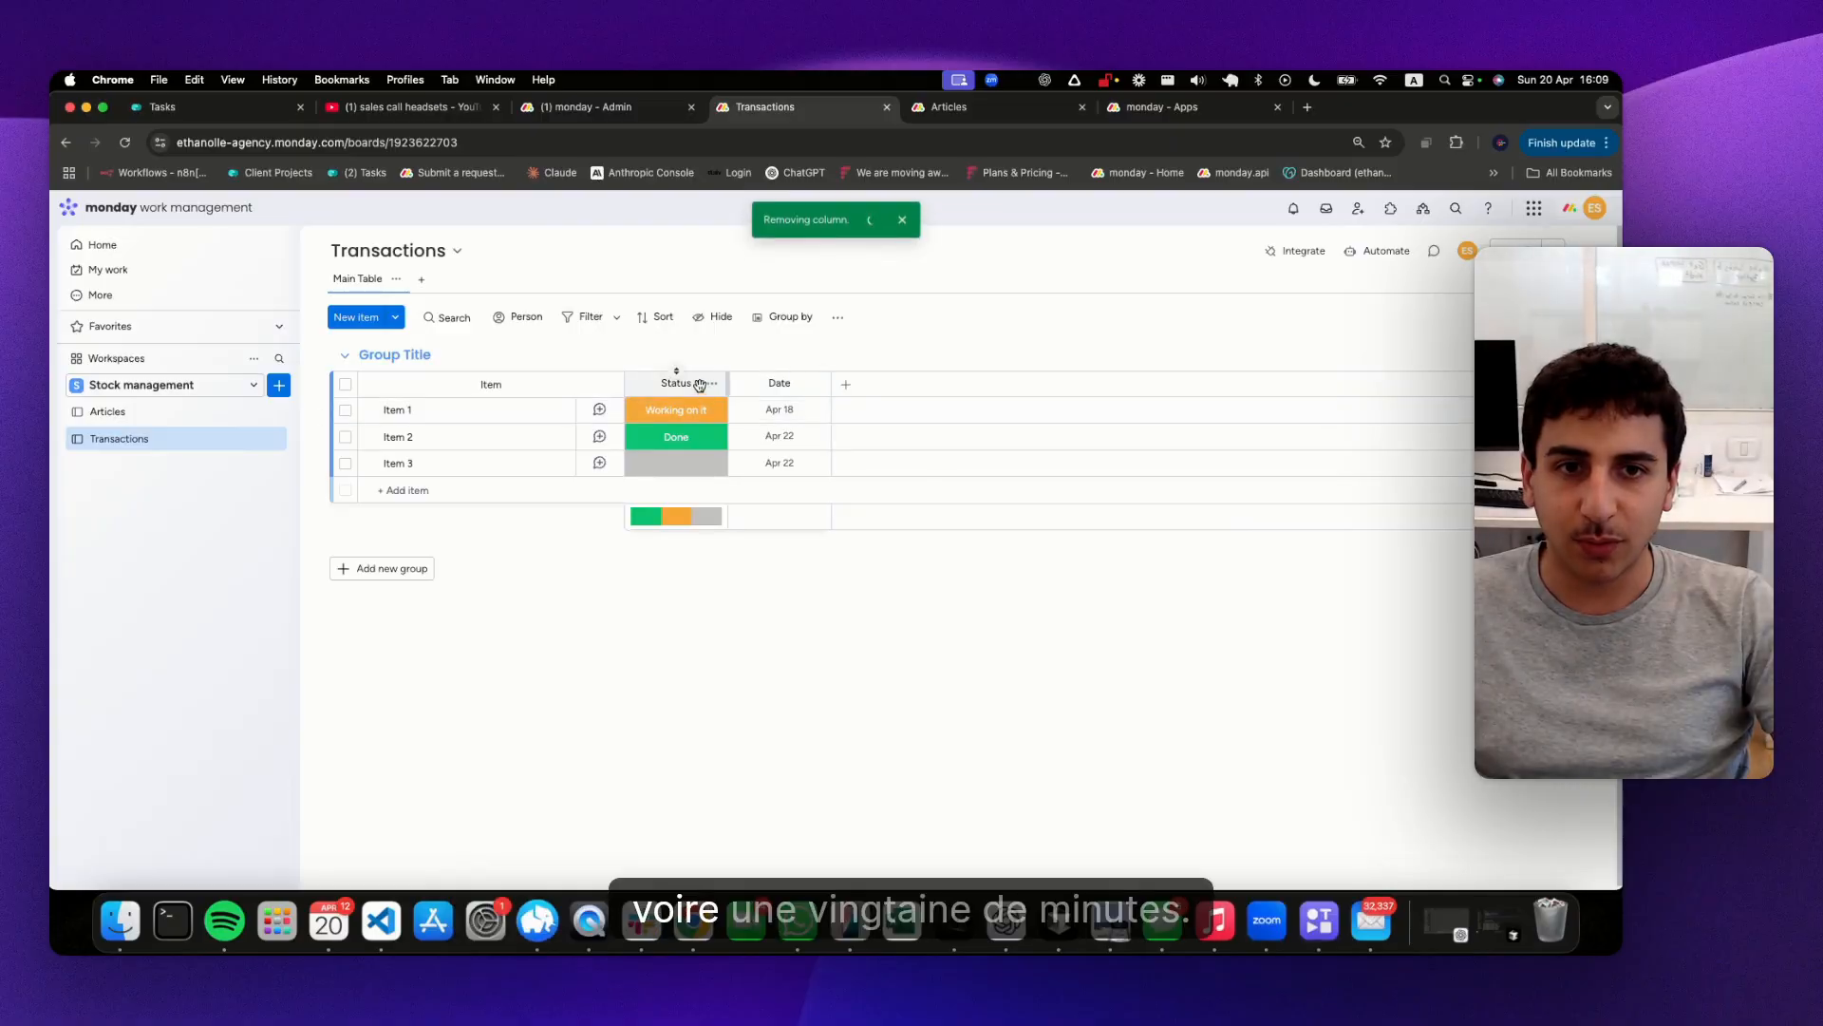
click(712, 383)
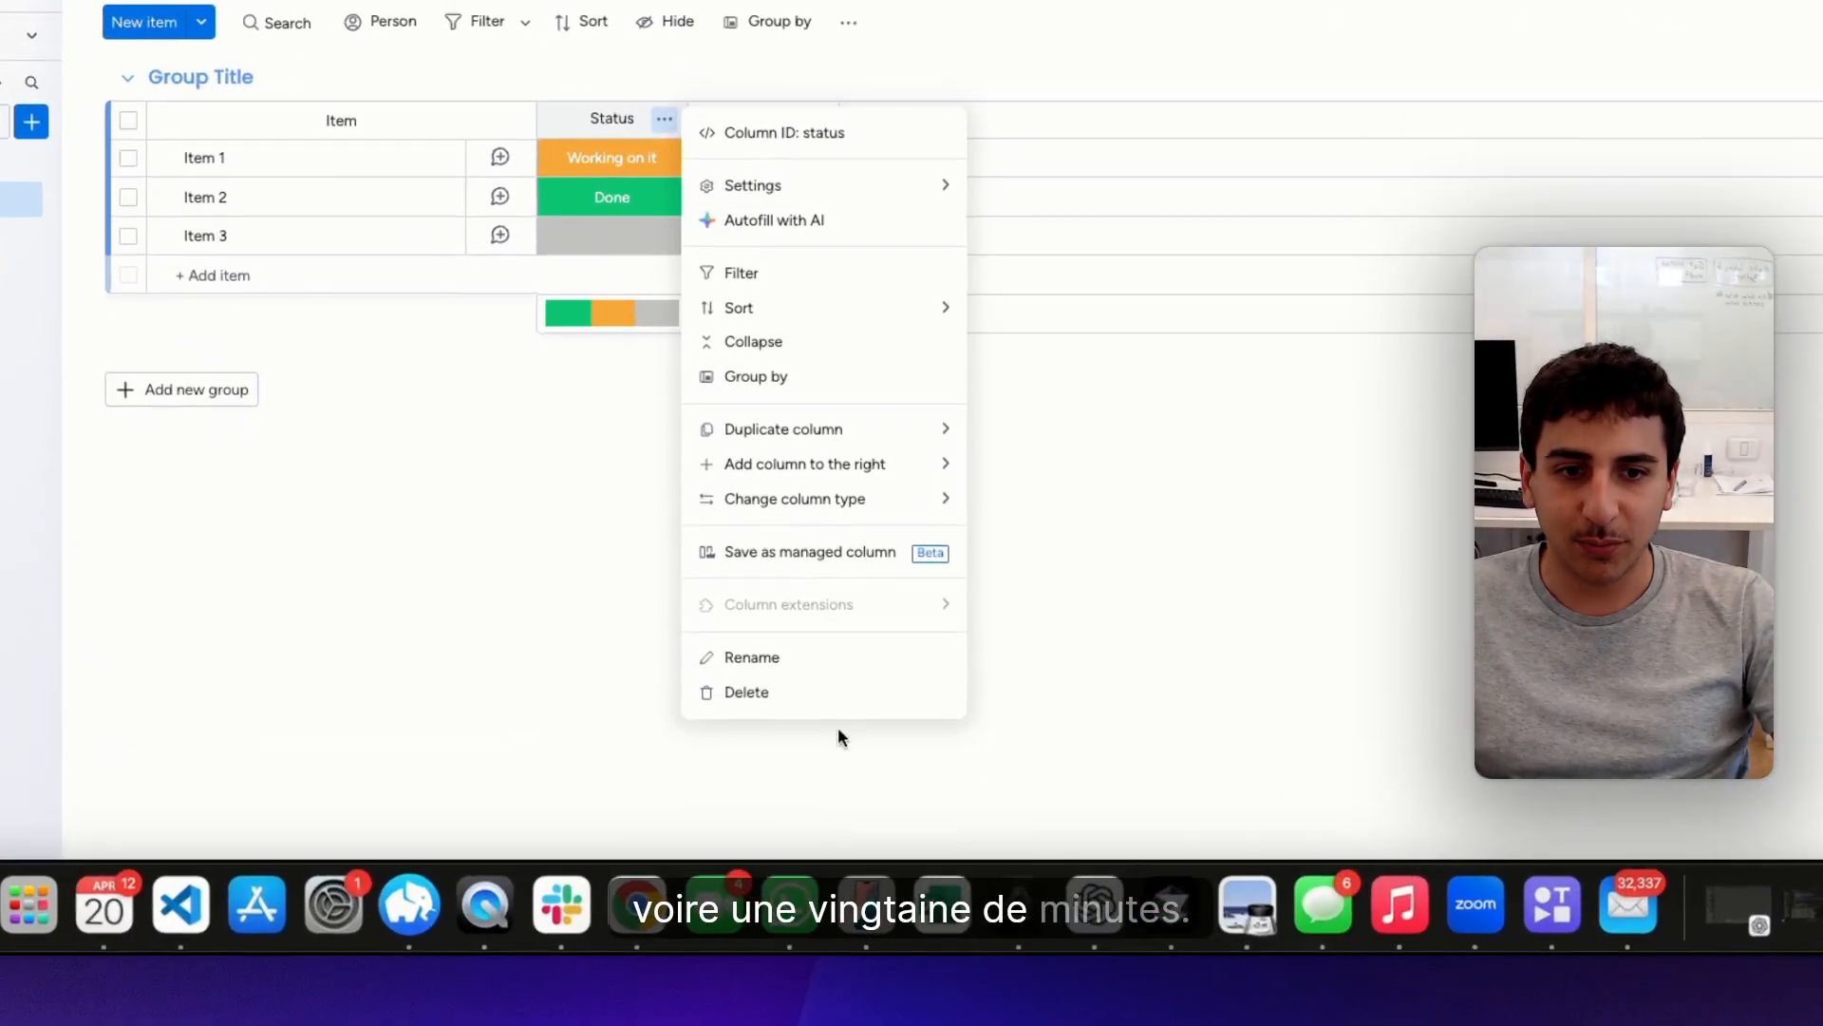
click(747, 691)
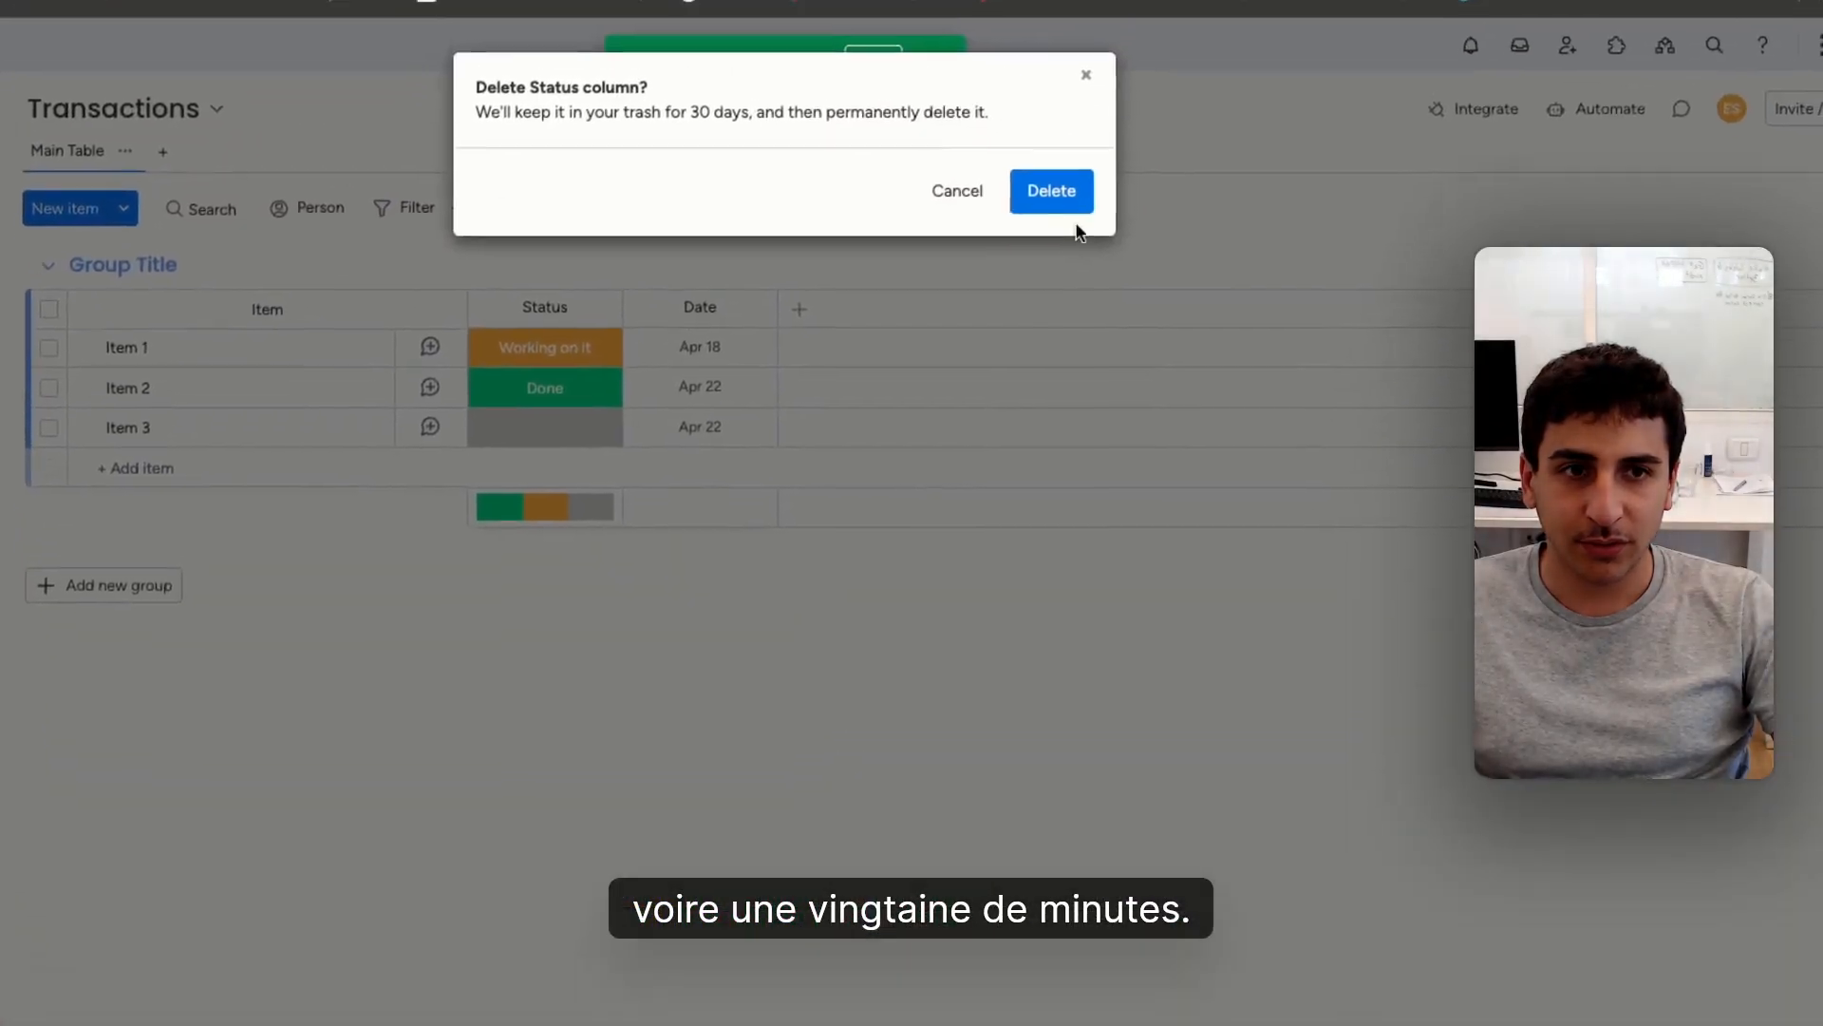
click(1051, 191)
click(631, 372)
click(770, 923)
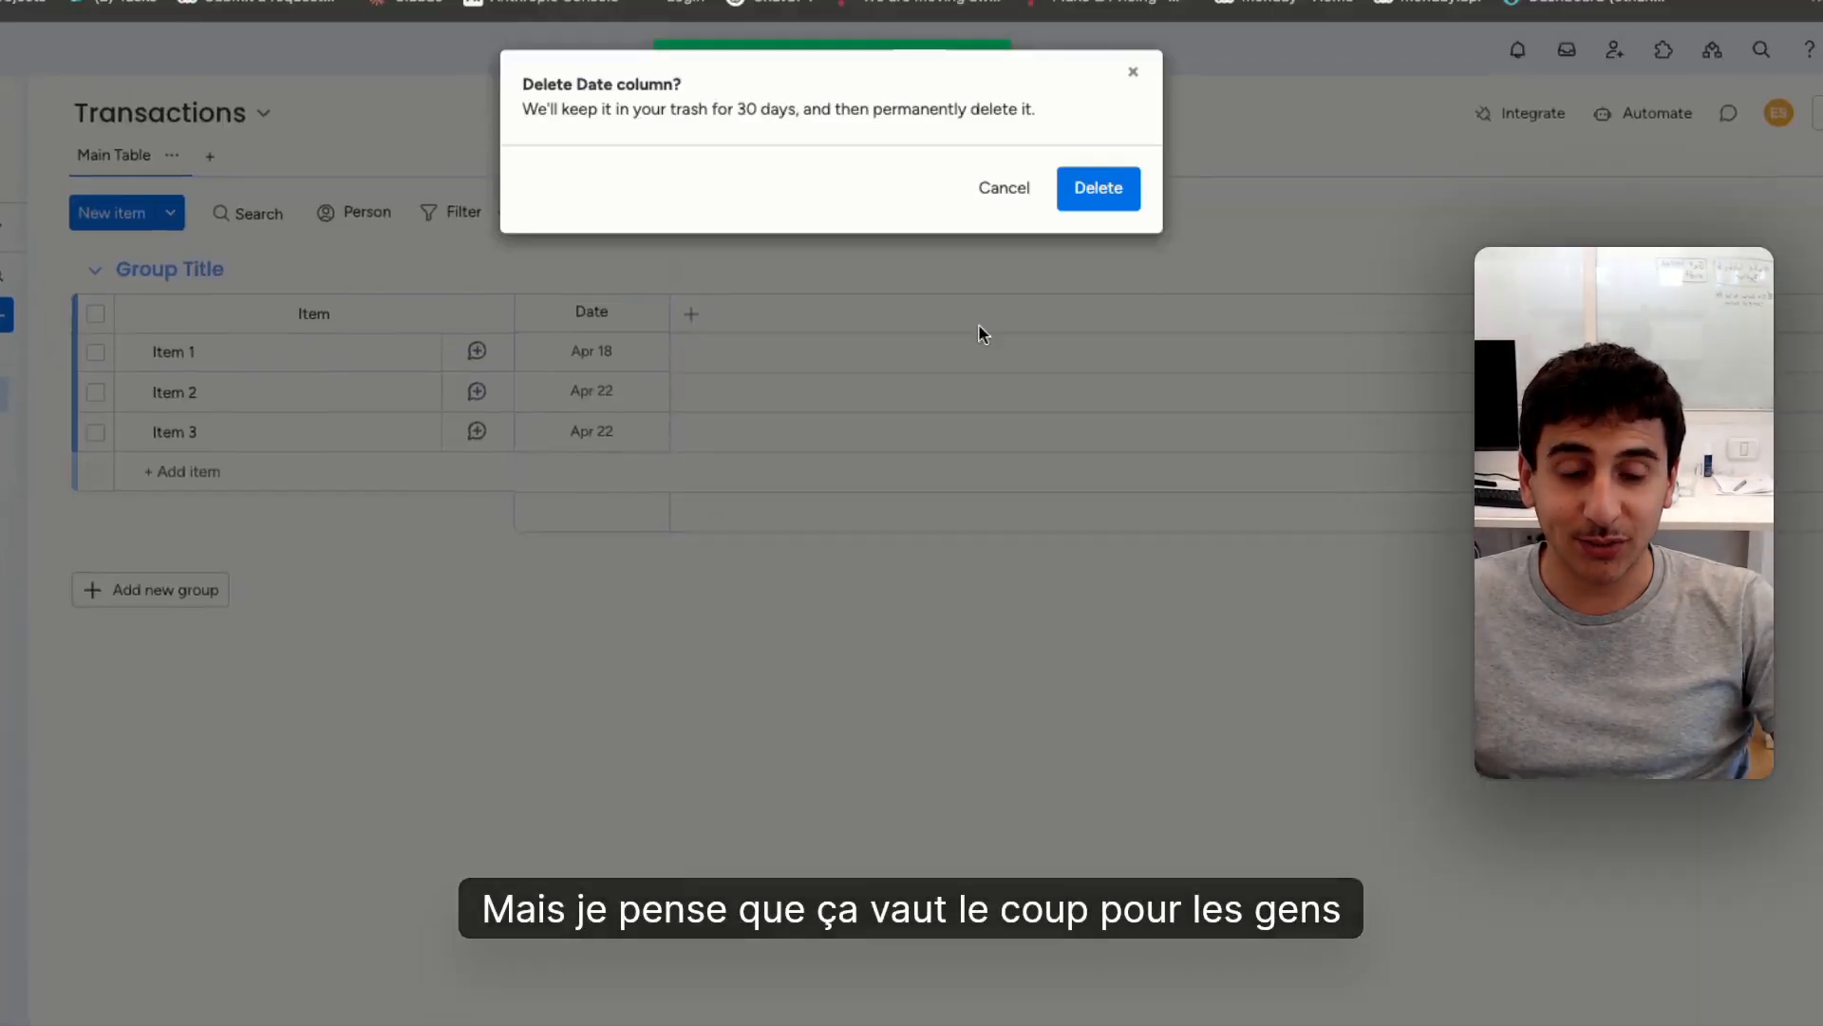
click(1102, 266)
Rename the remaining group in the Transactions board as Transactions
click(280, 369)
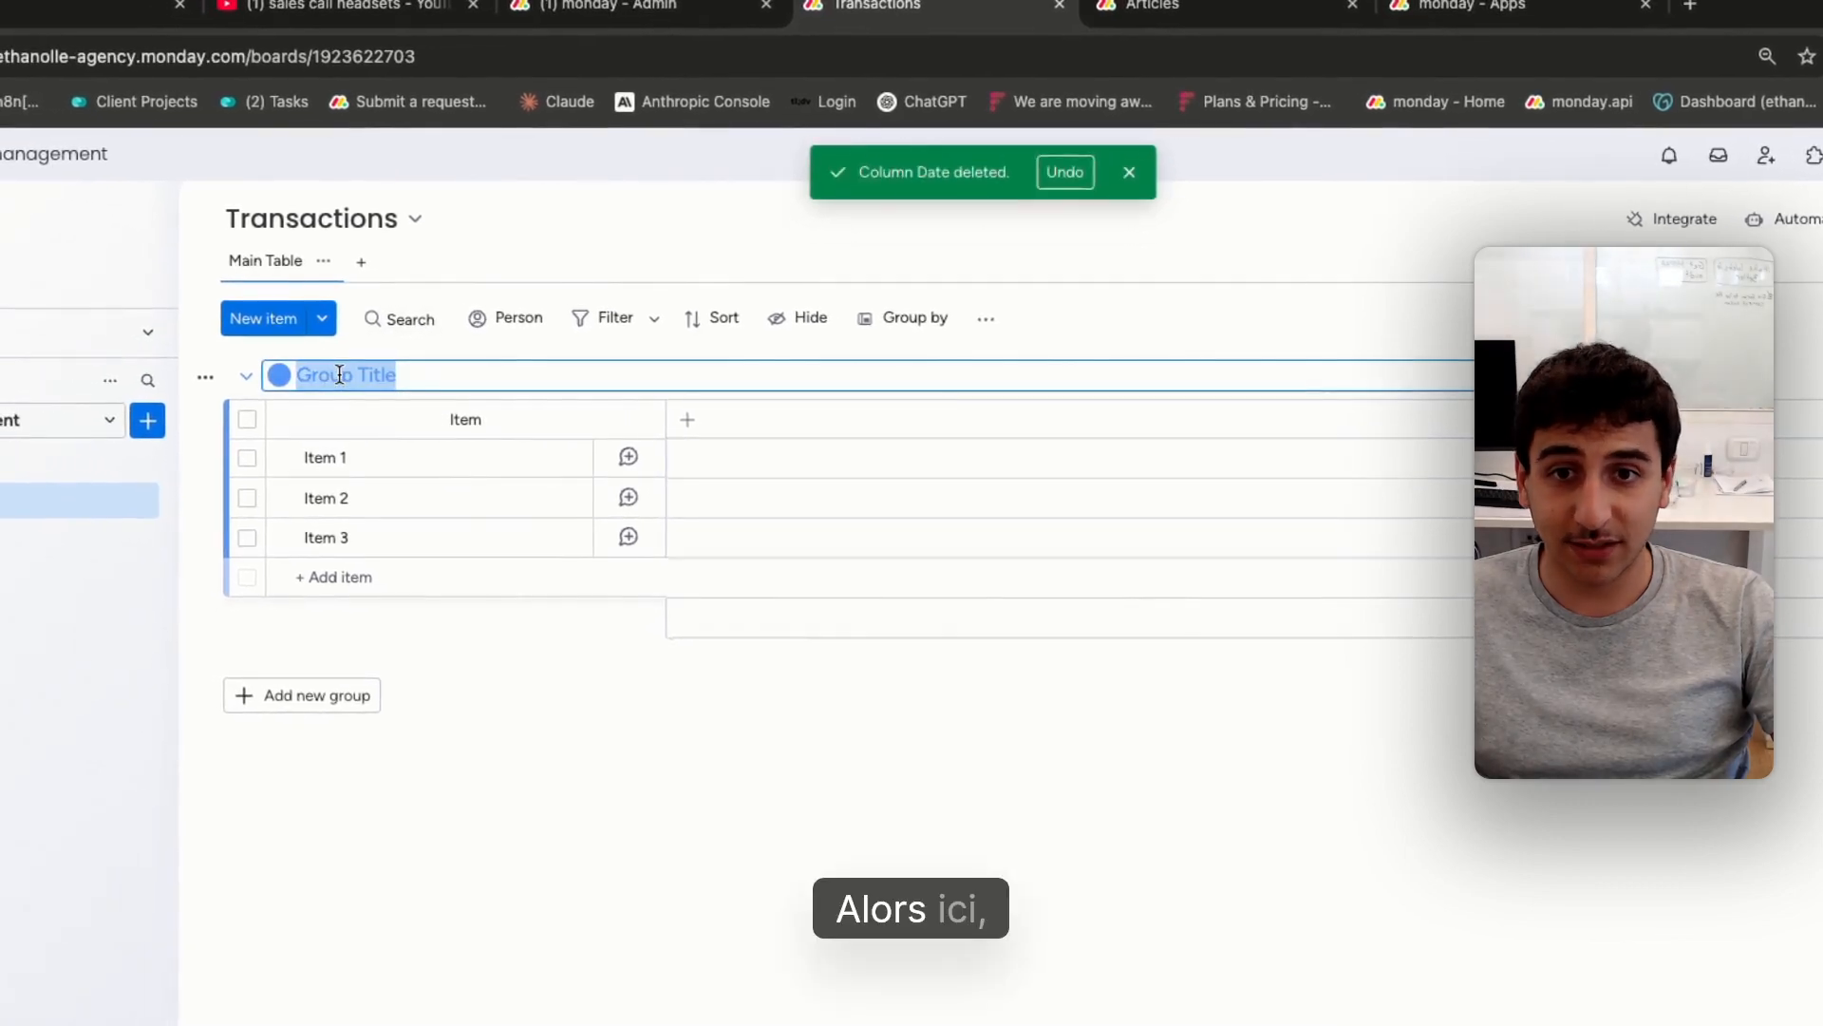
text(Trana)
text(s)
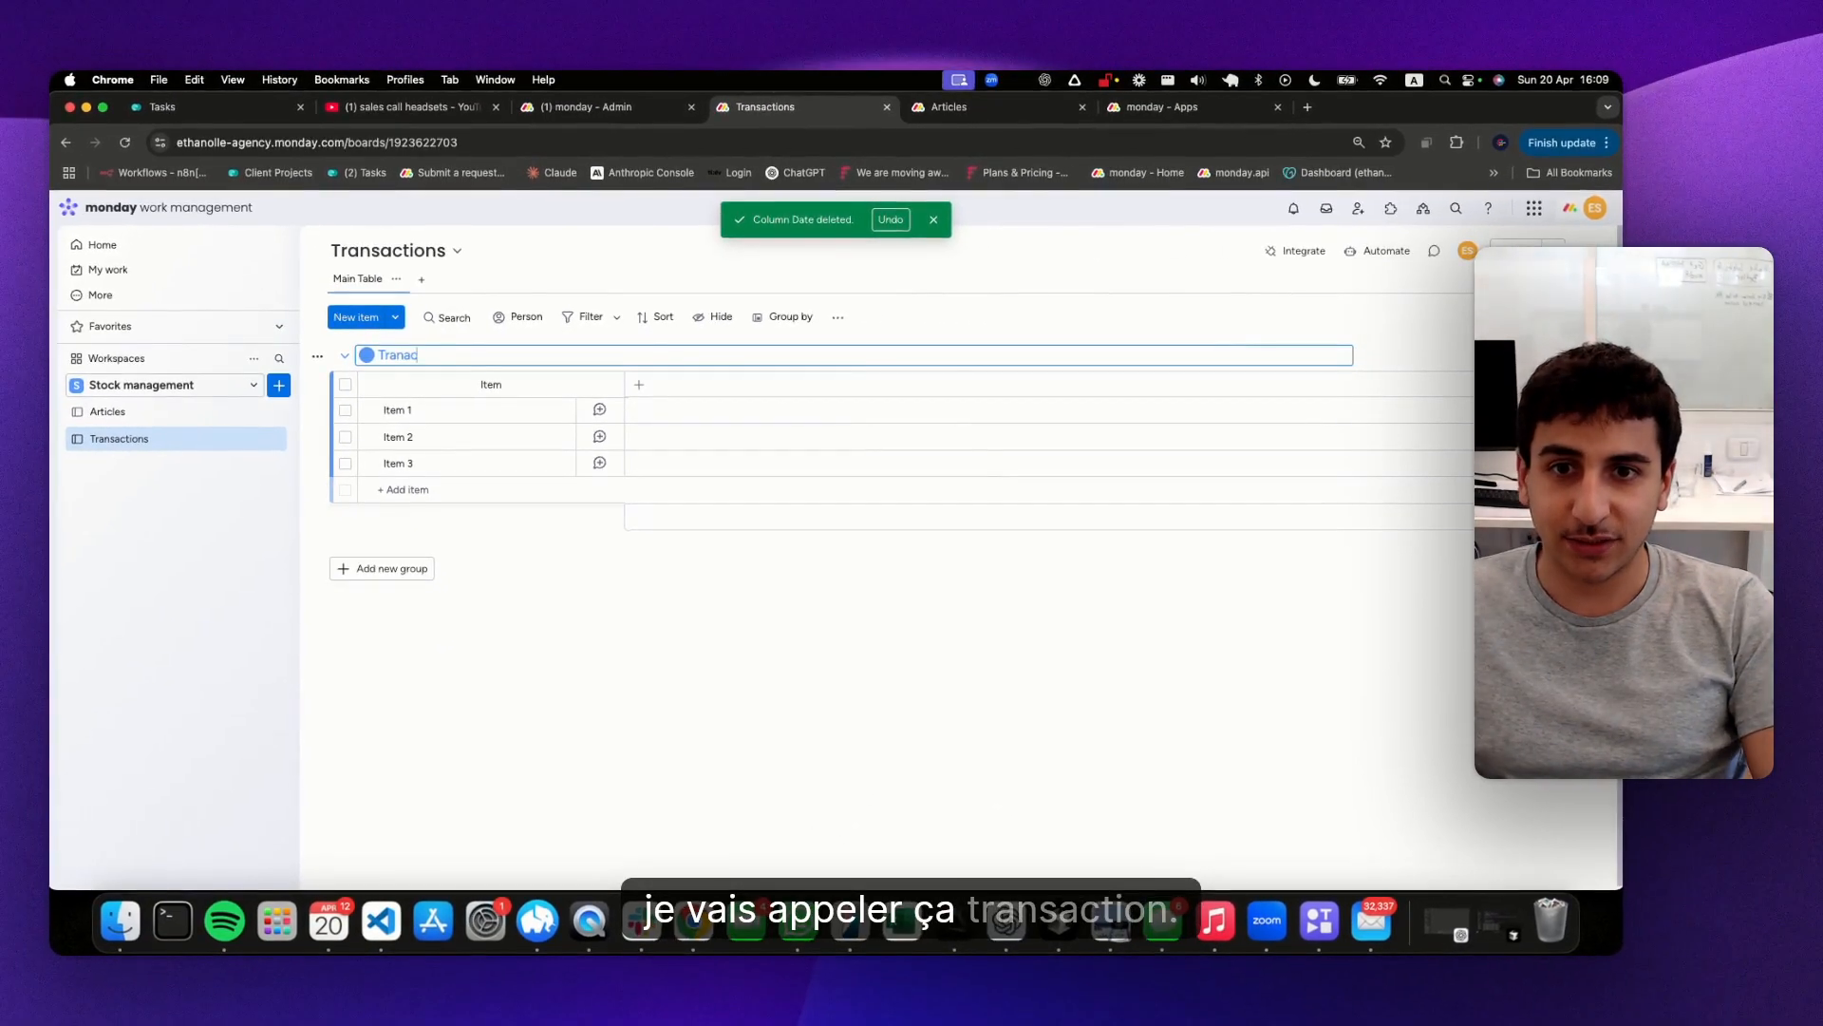
text(tions)
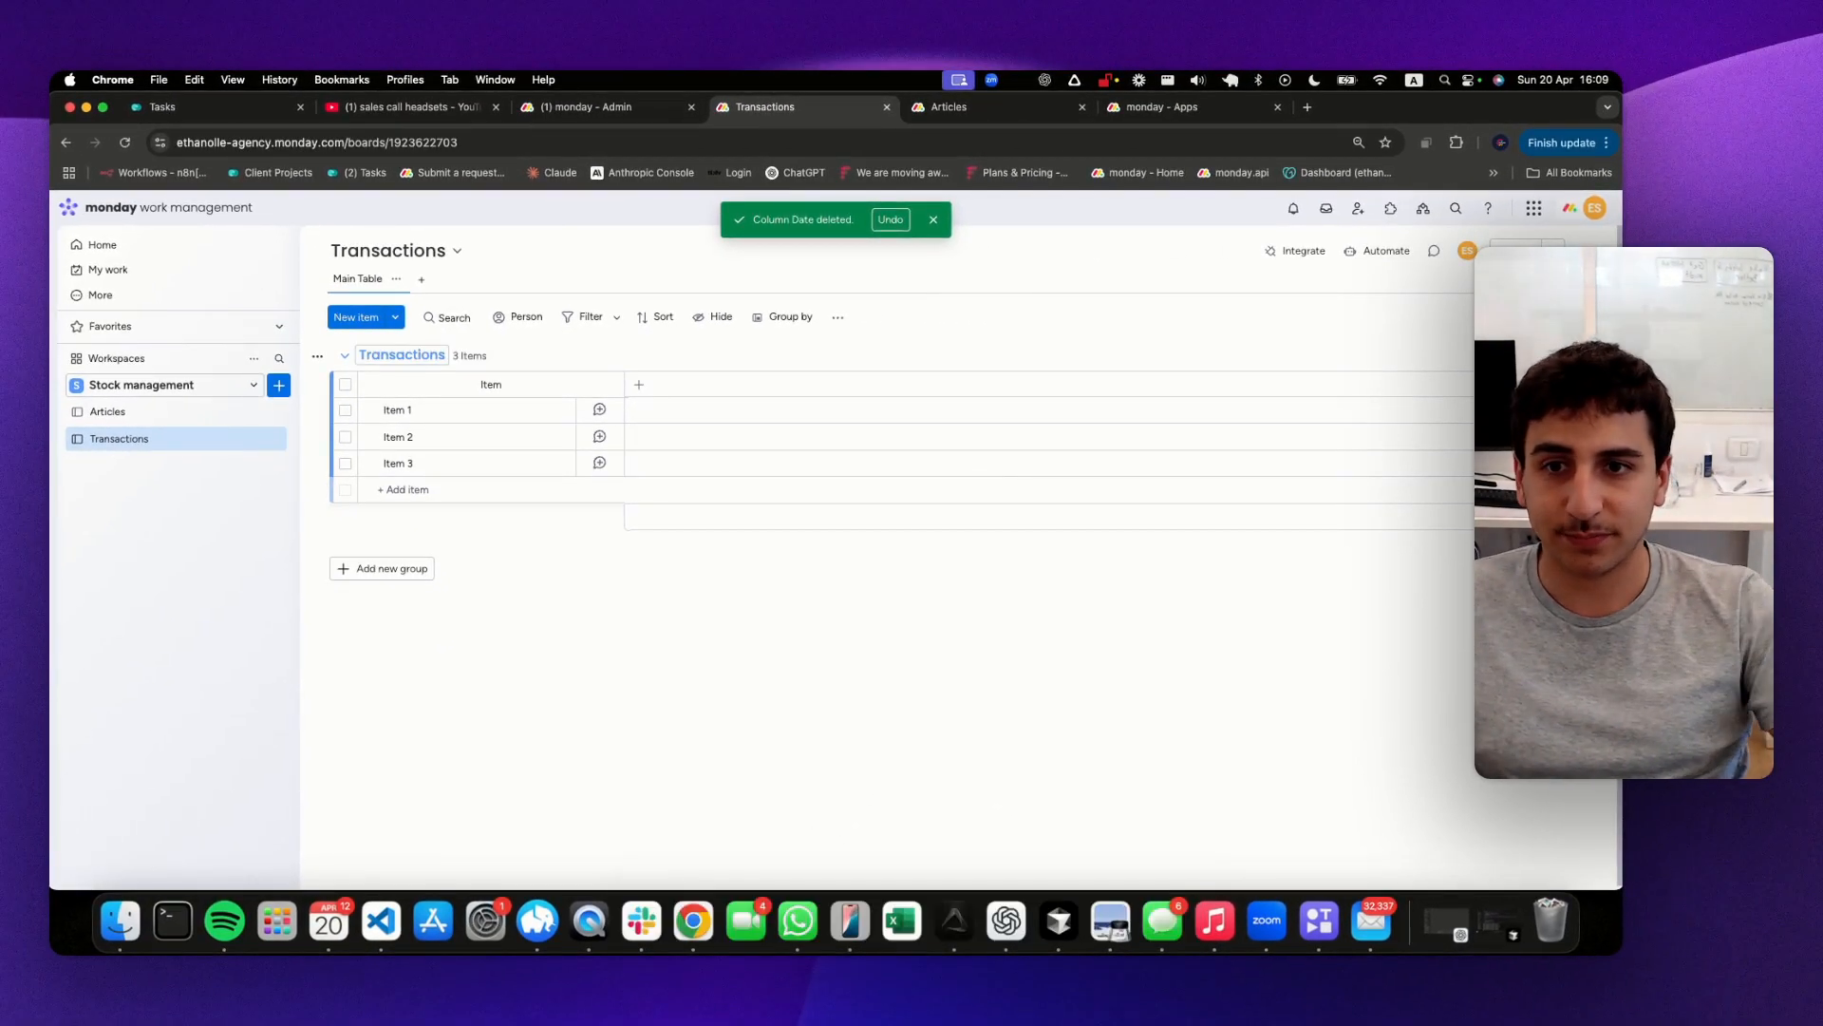
Rename the remaining group in the Articles board as Artciles
click(175, 413)
click(406, 354)
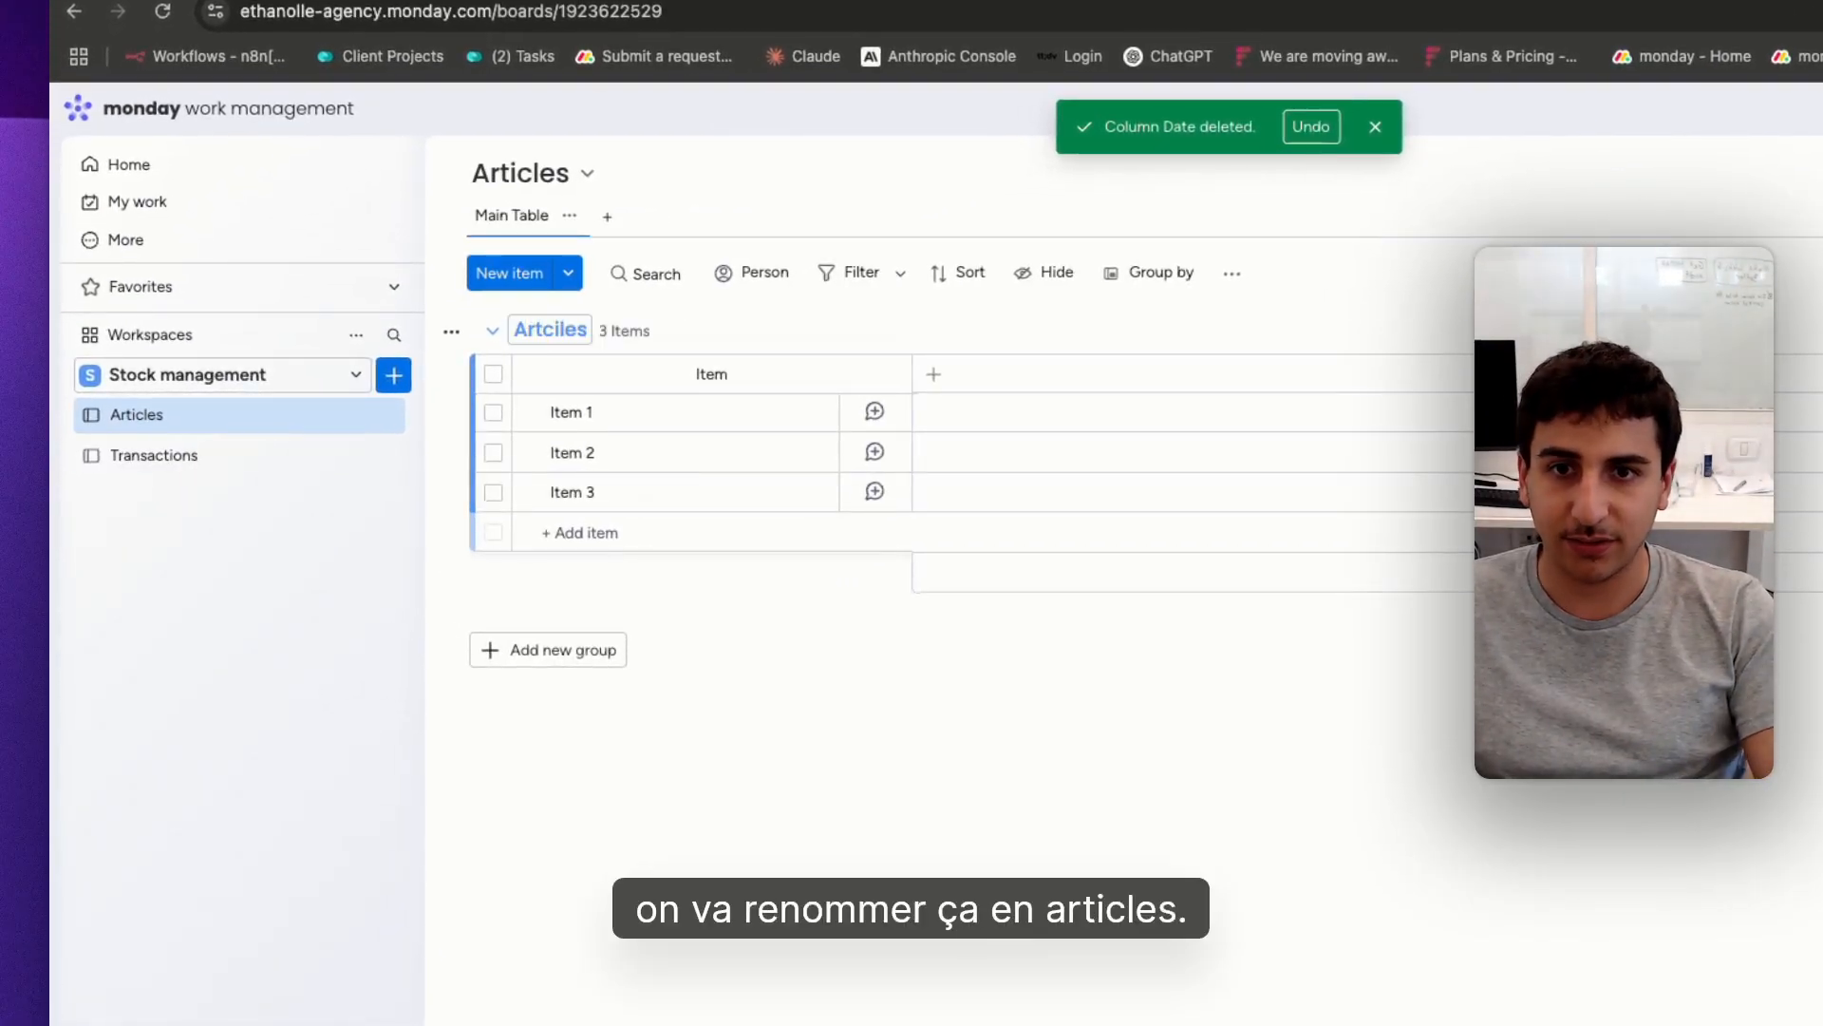
key(Return)
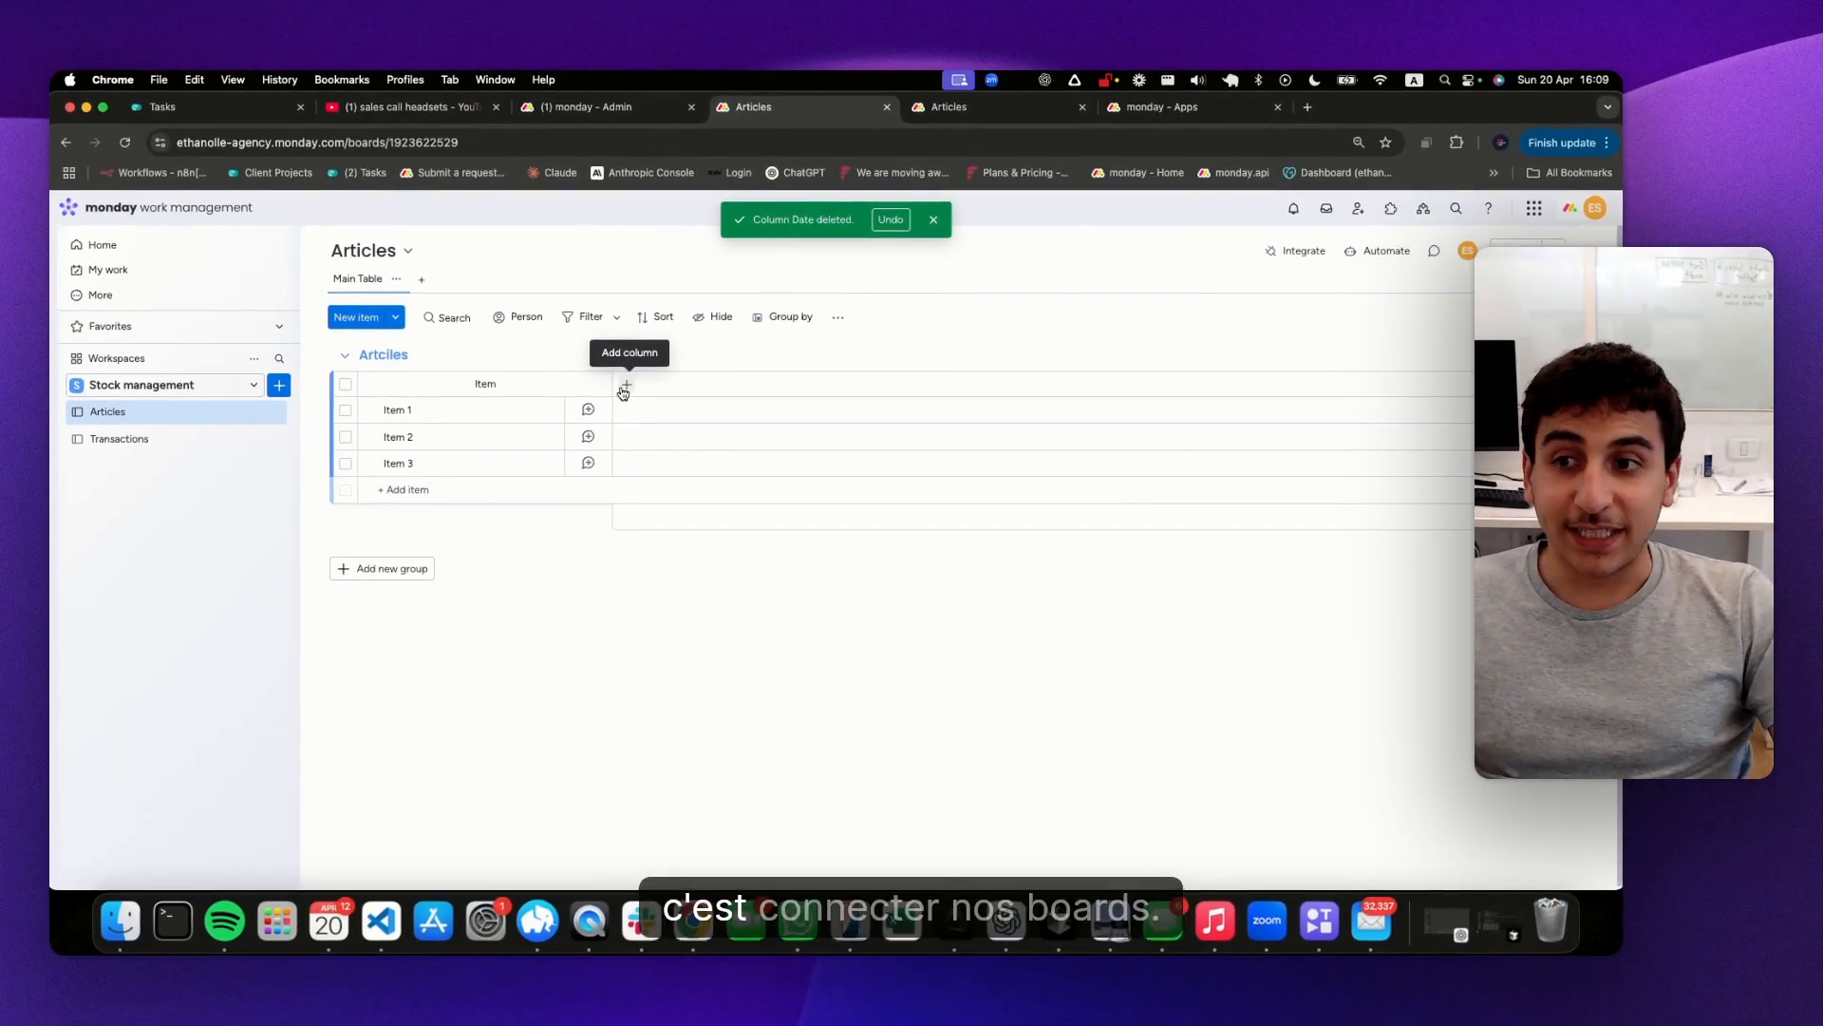
Add a connect boards column to the Articles board, linked to Transactions with a two-way connection, without creating a mirror column
click(625, 385)
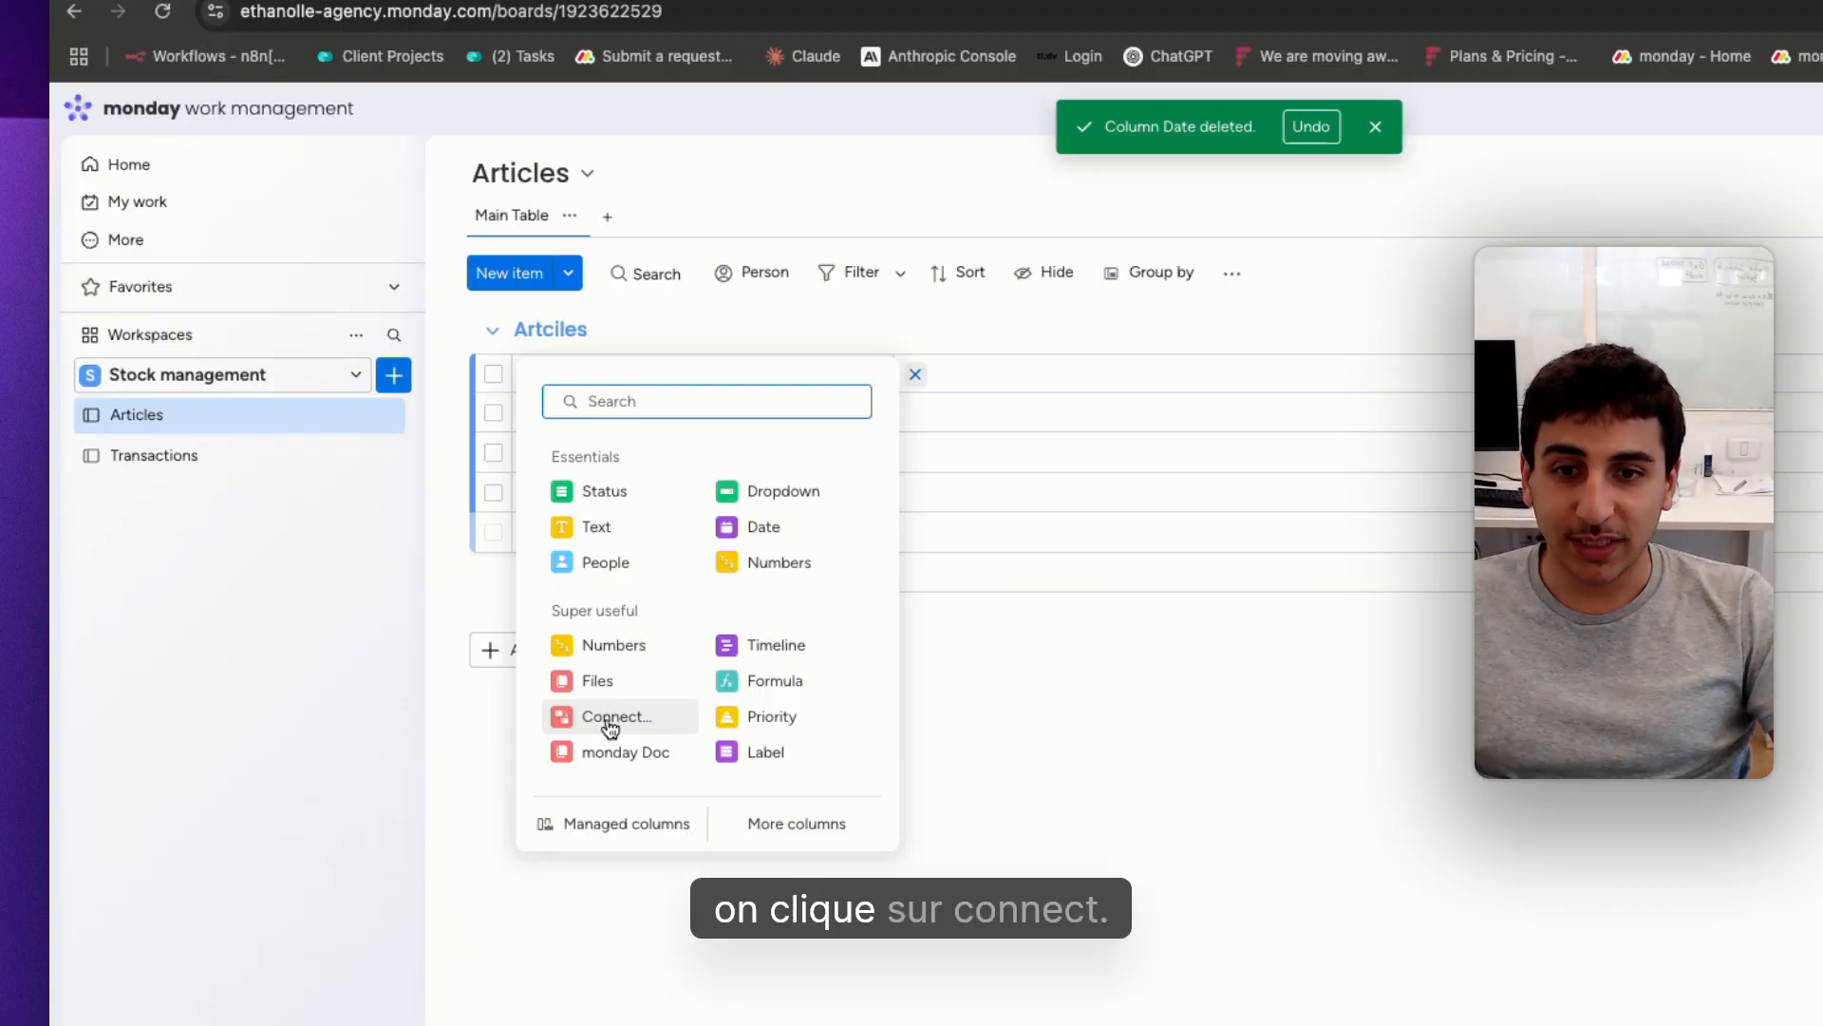
click(607, 719)
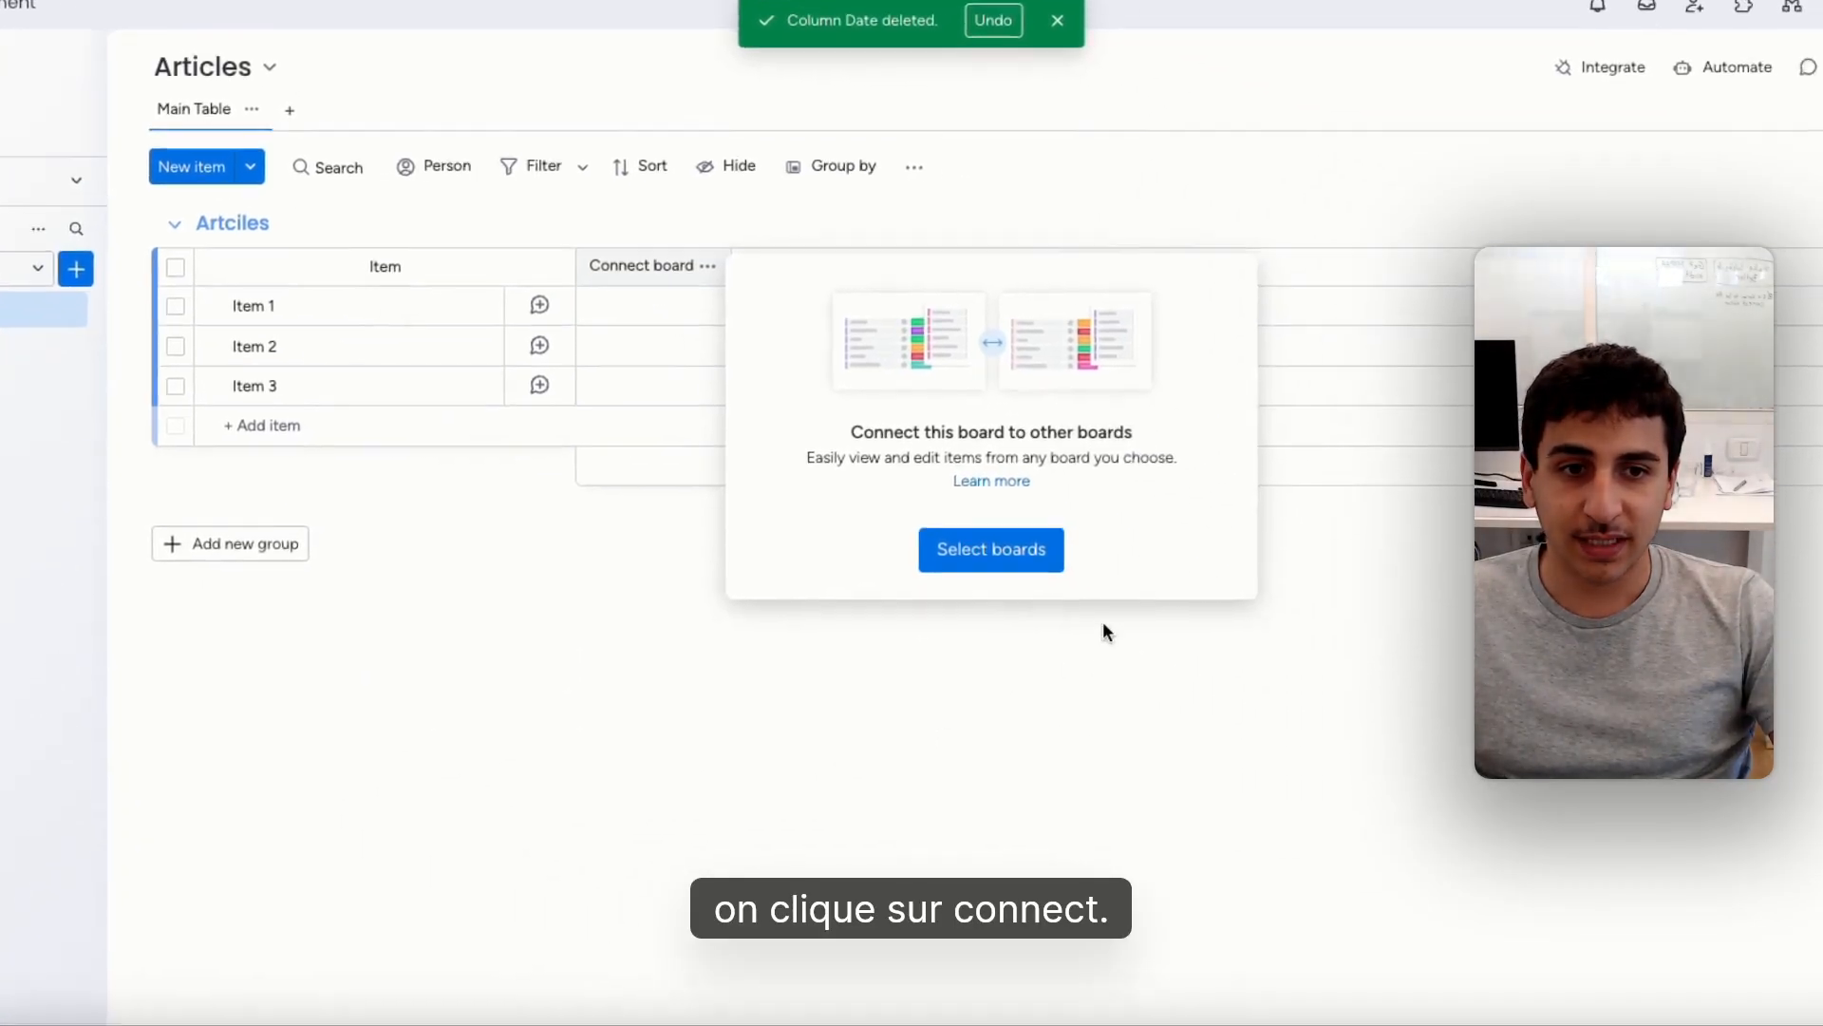
click(1308, 655)
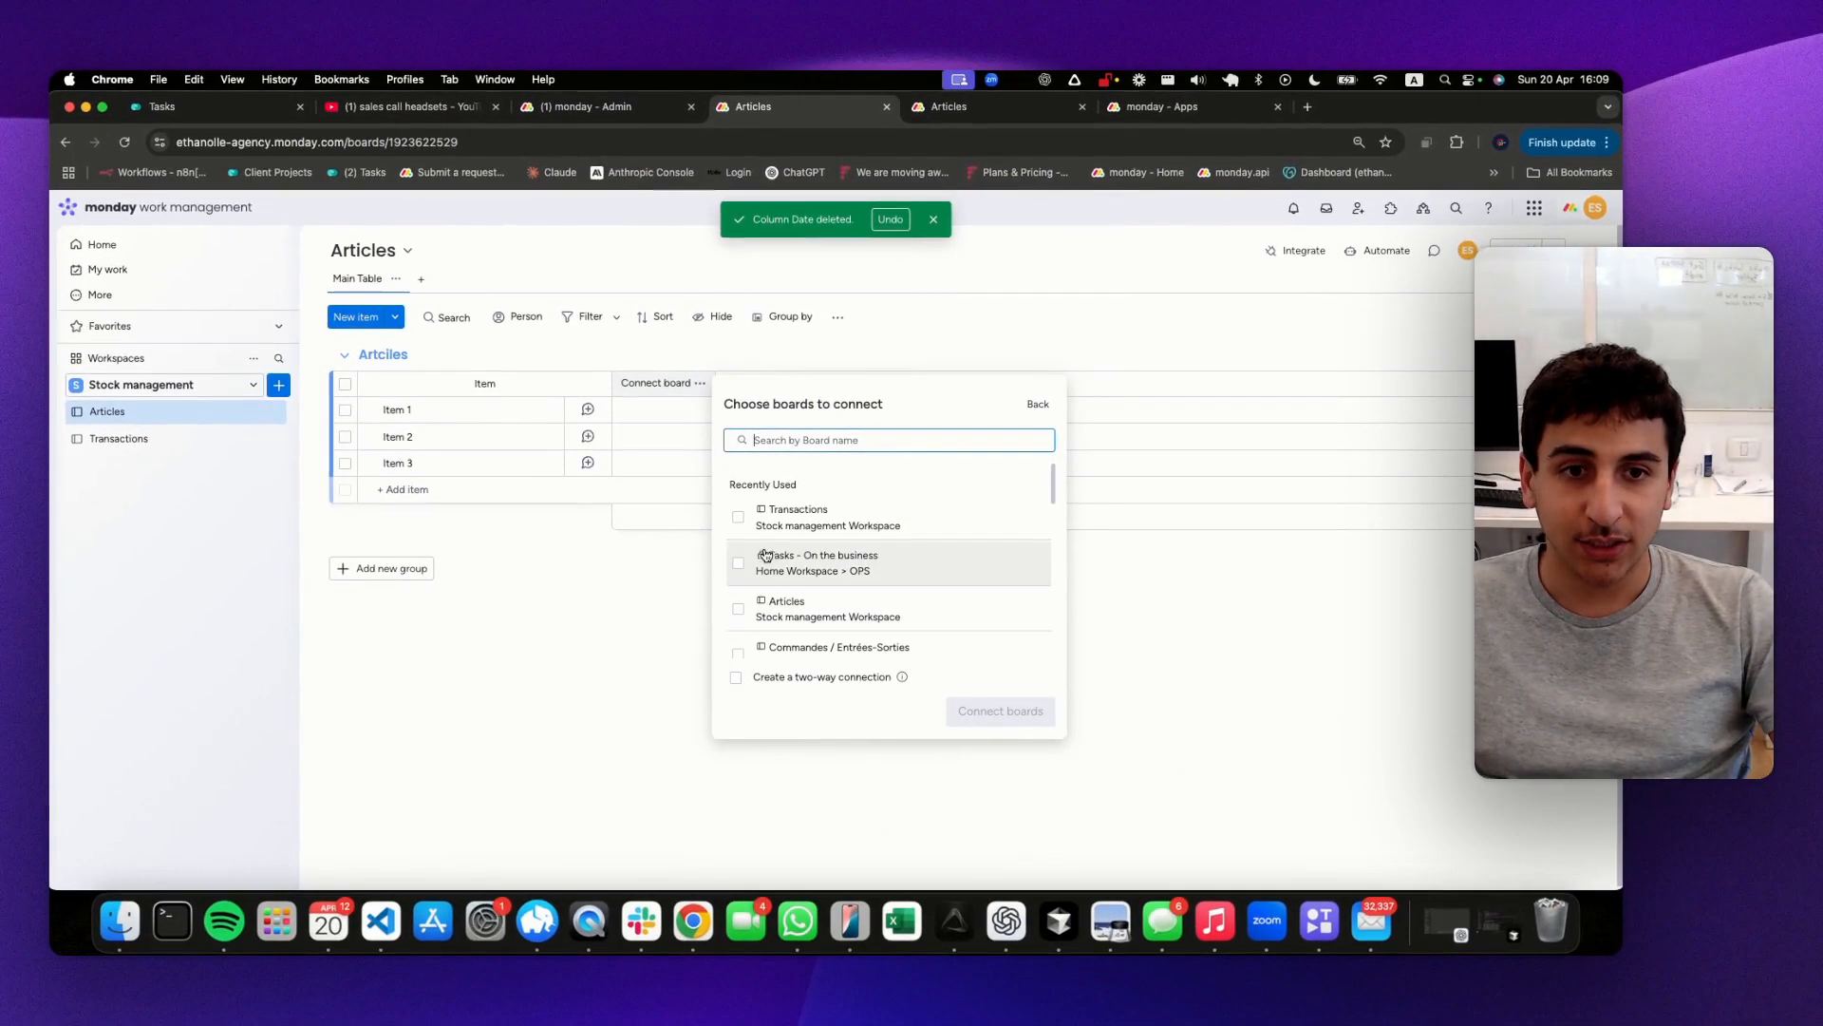
click(738, 521)
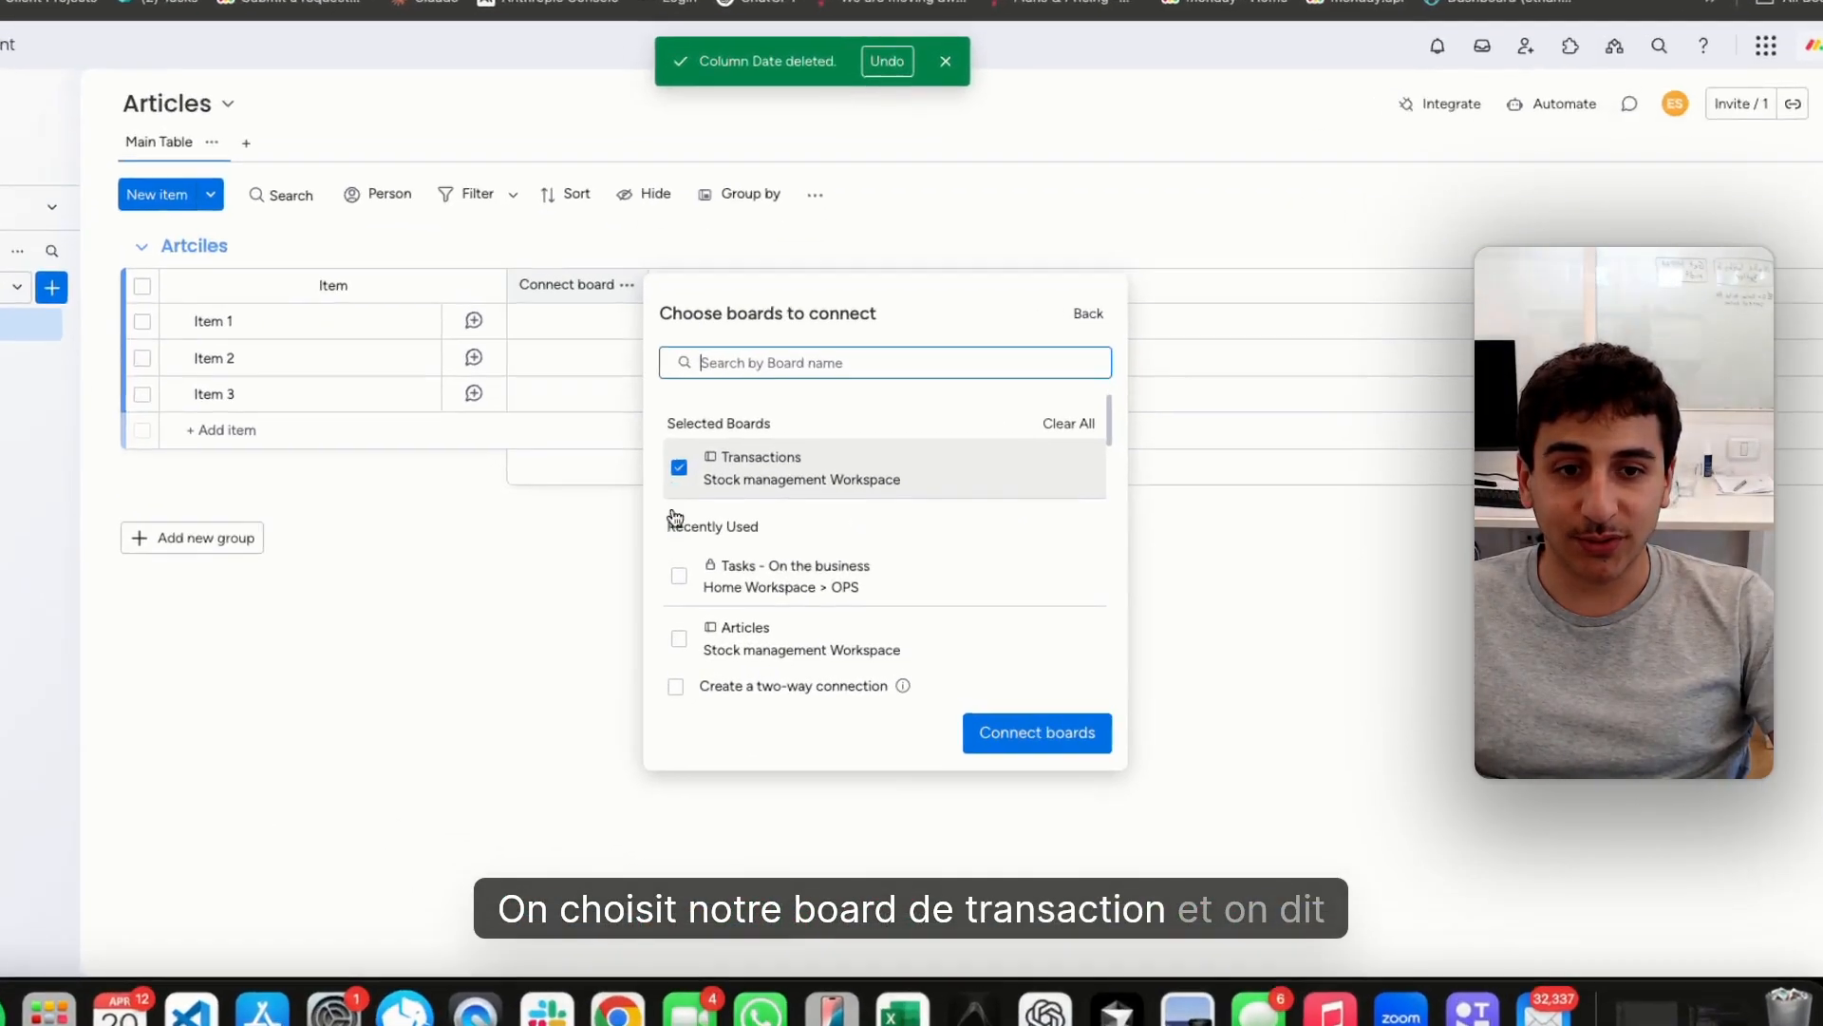
click(736, 677)
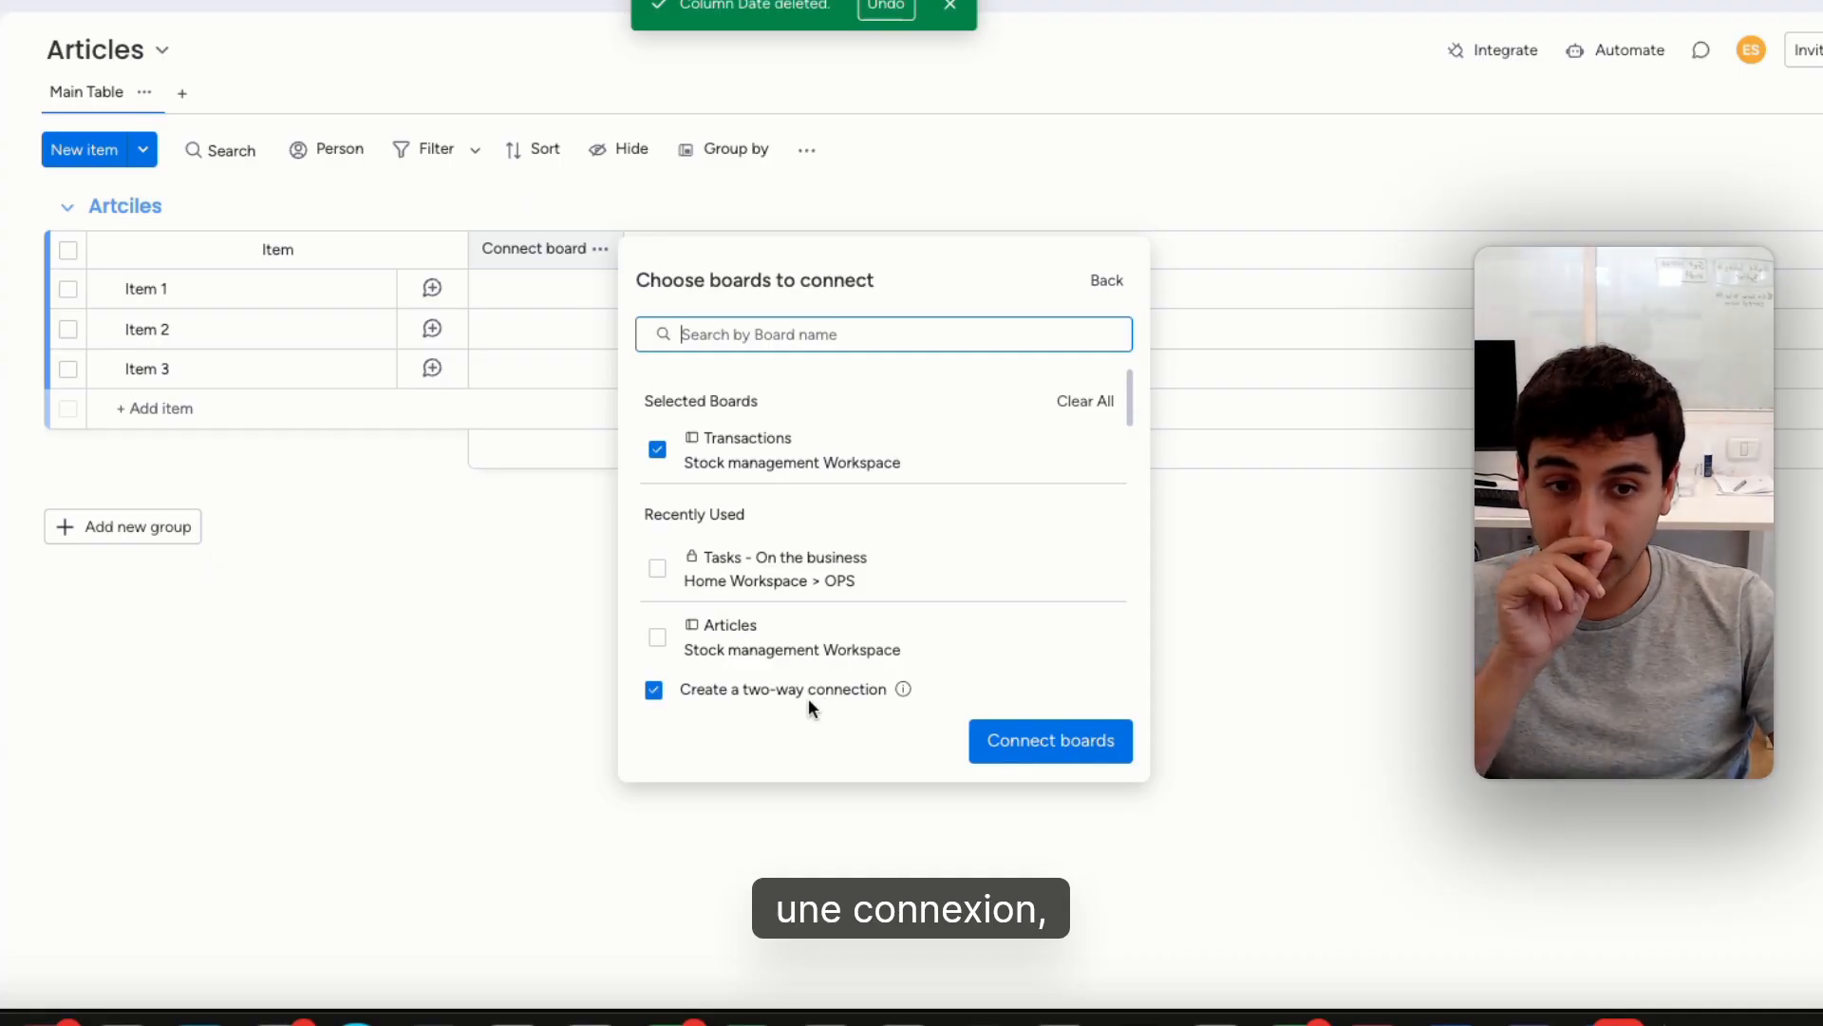
click(1004, 749)
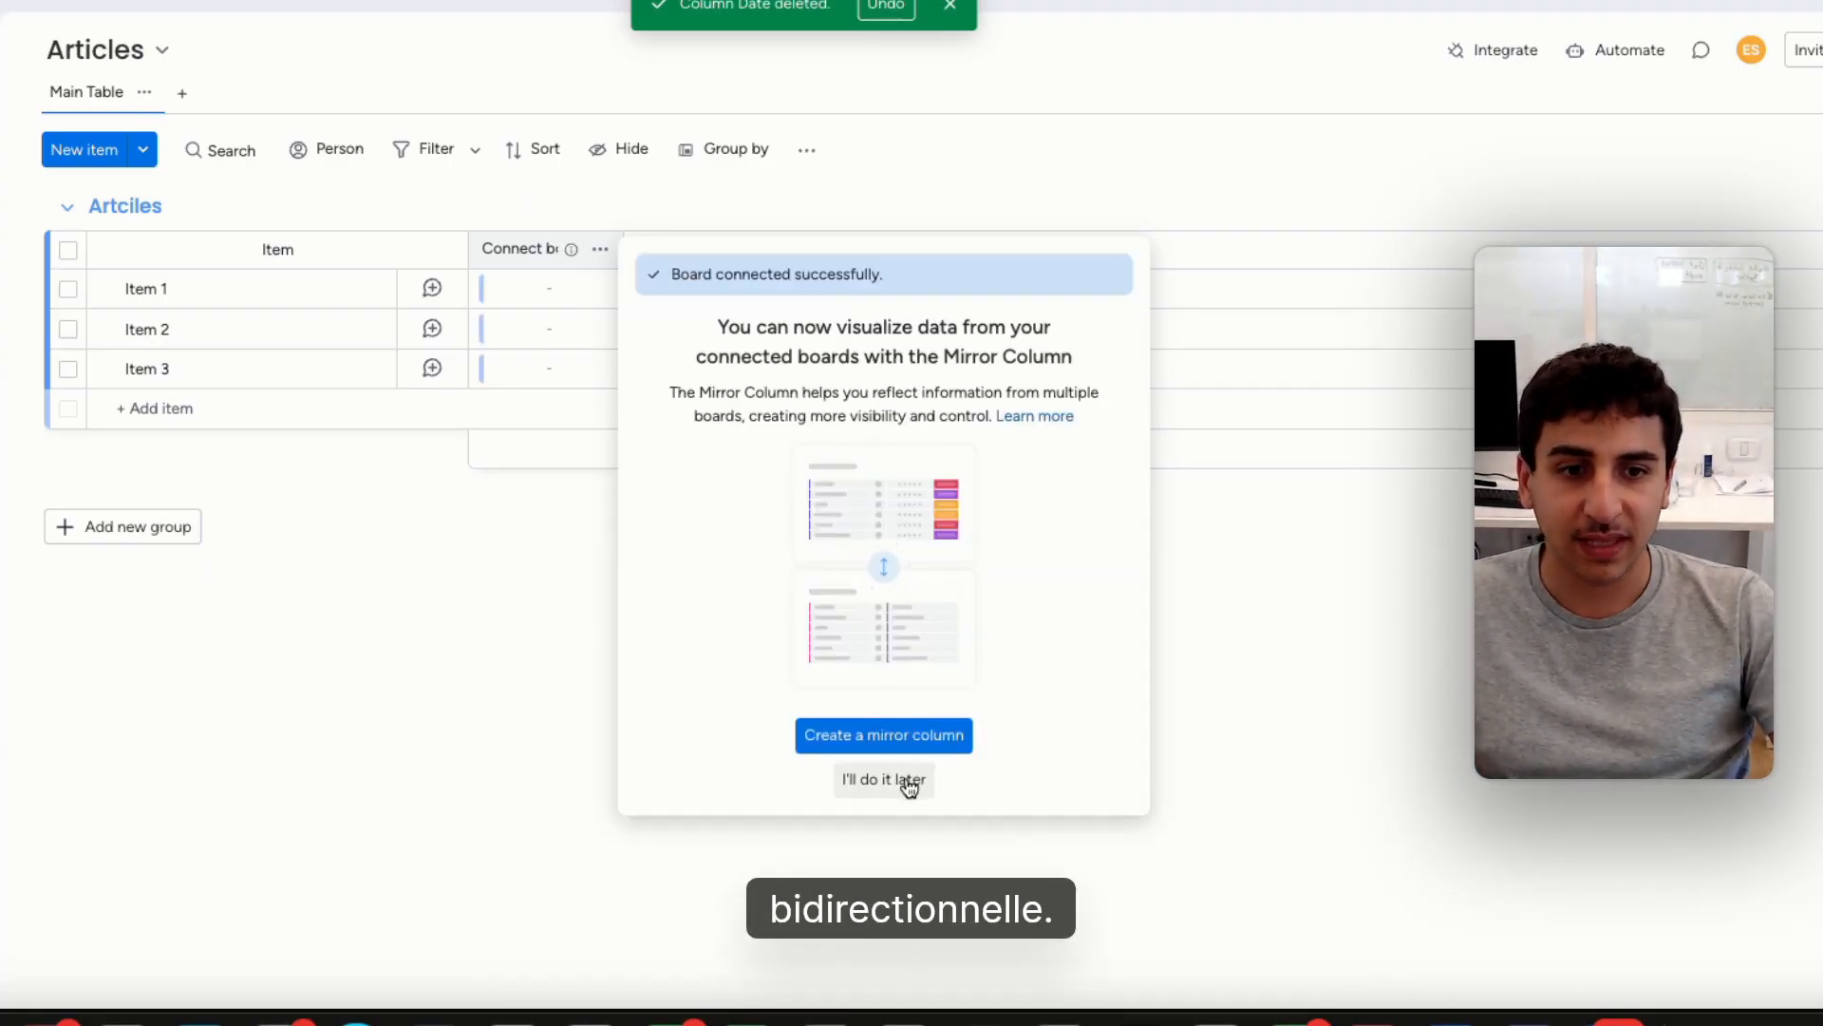
click(883, 780)
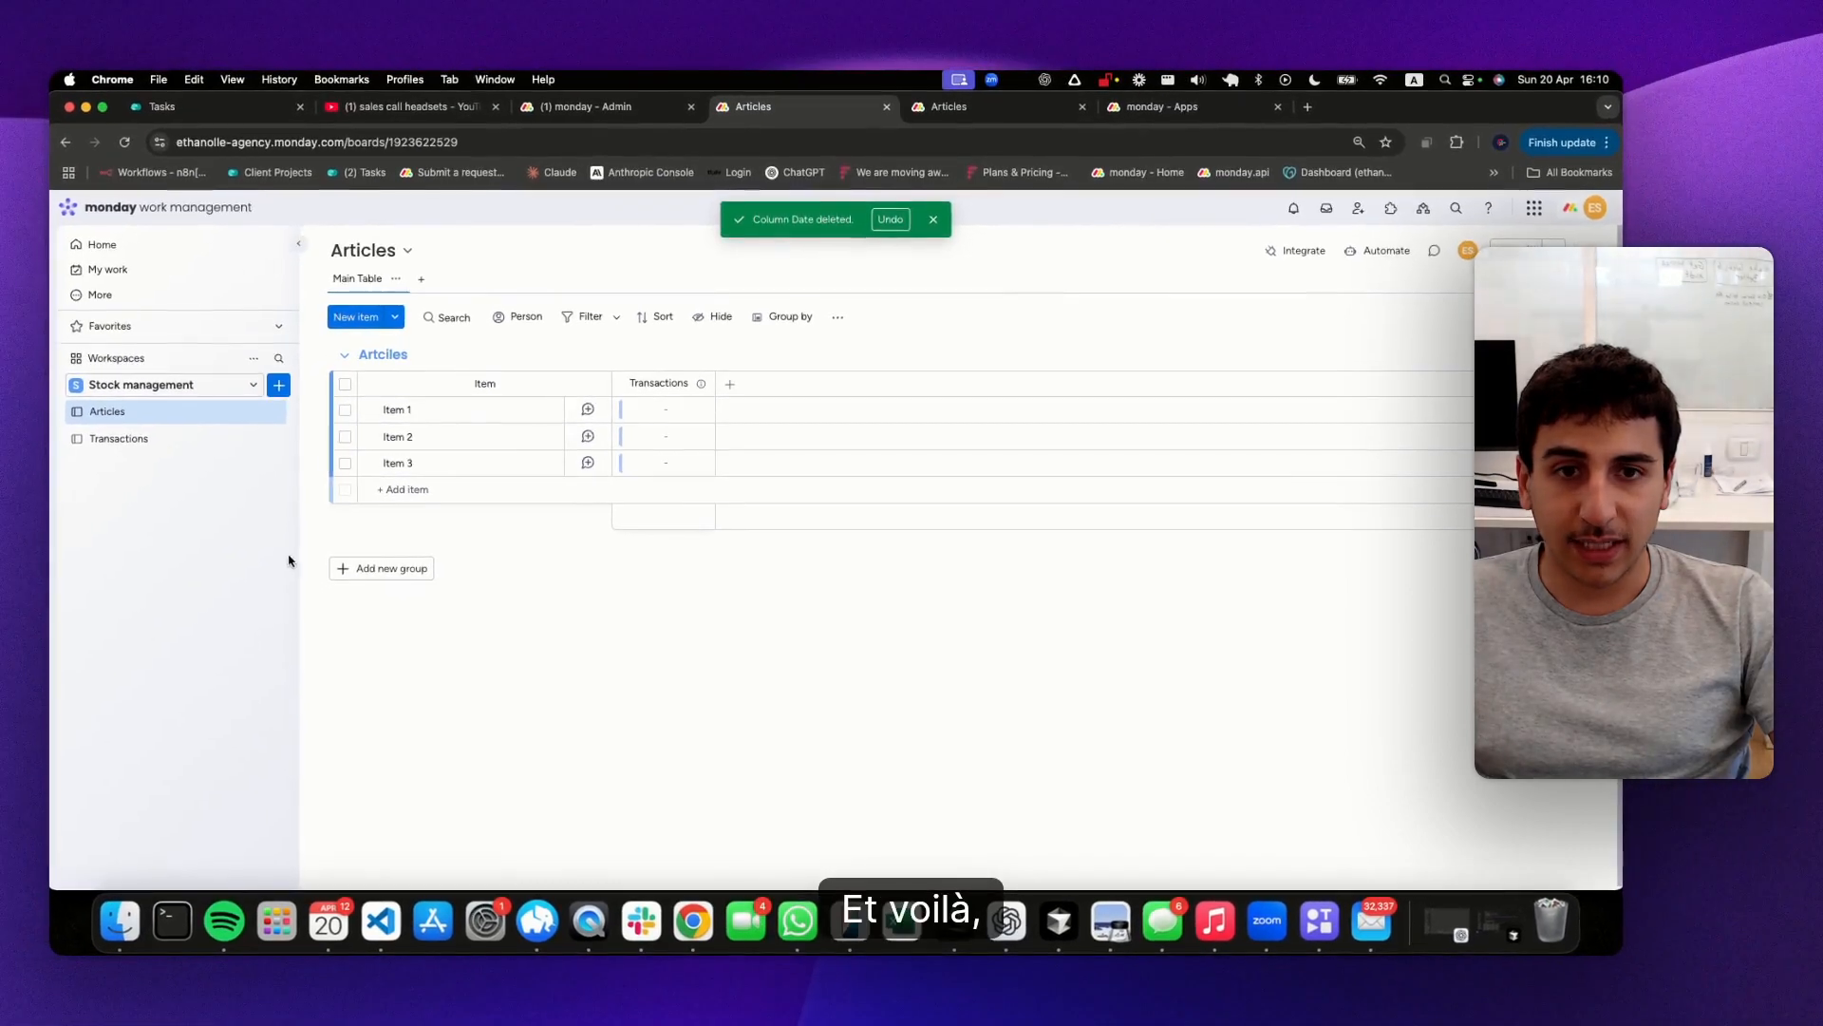
In the Transactions board, rename the "link to Articles" column as Articles
click(143, 439)
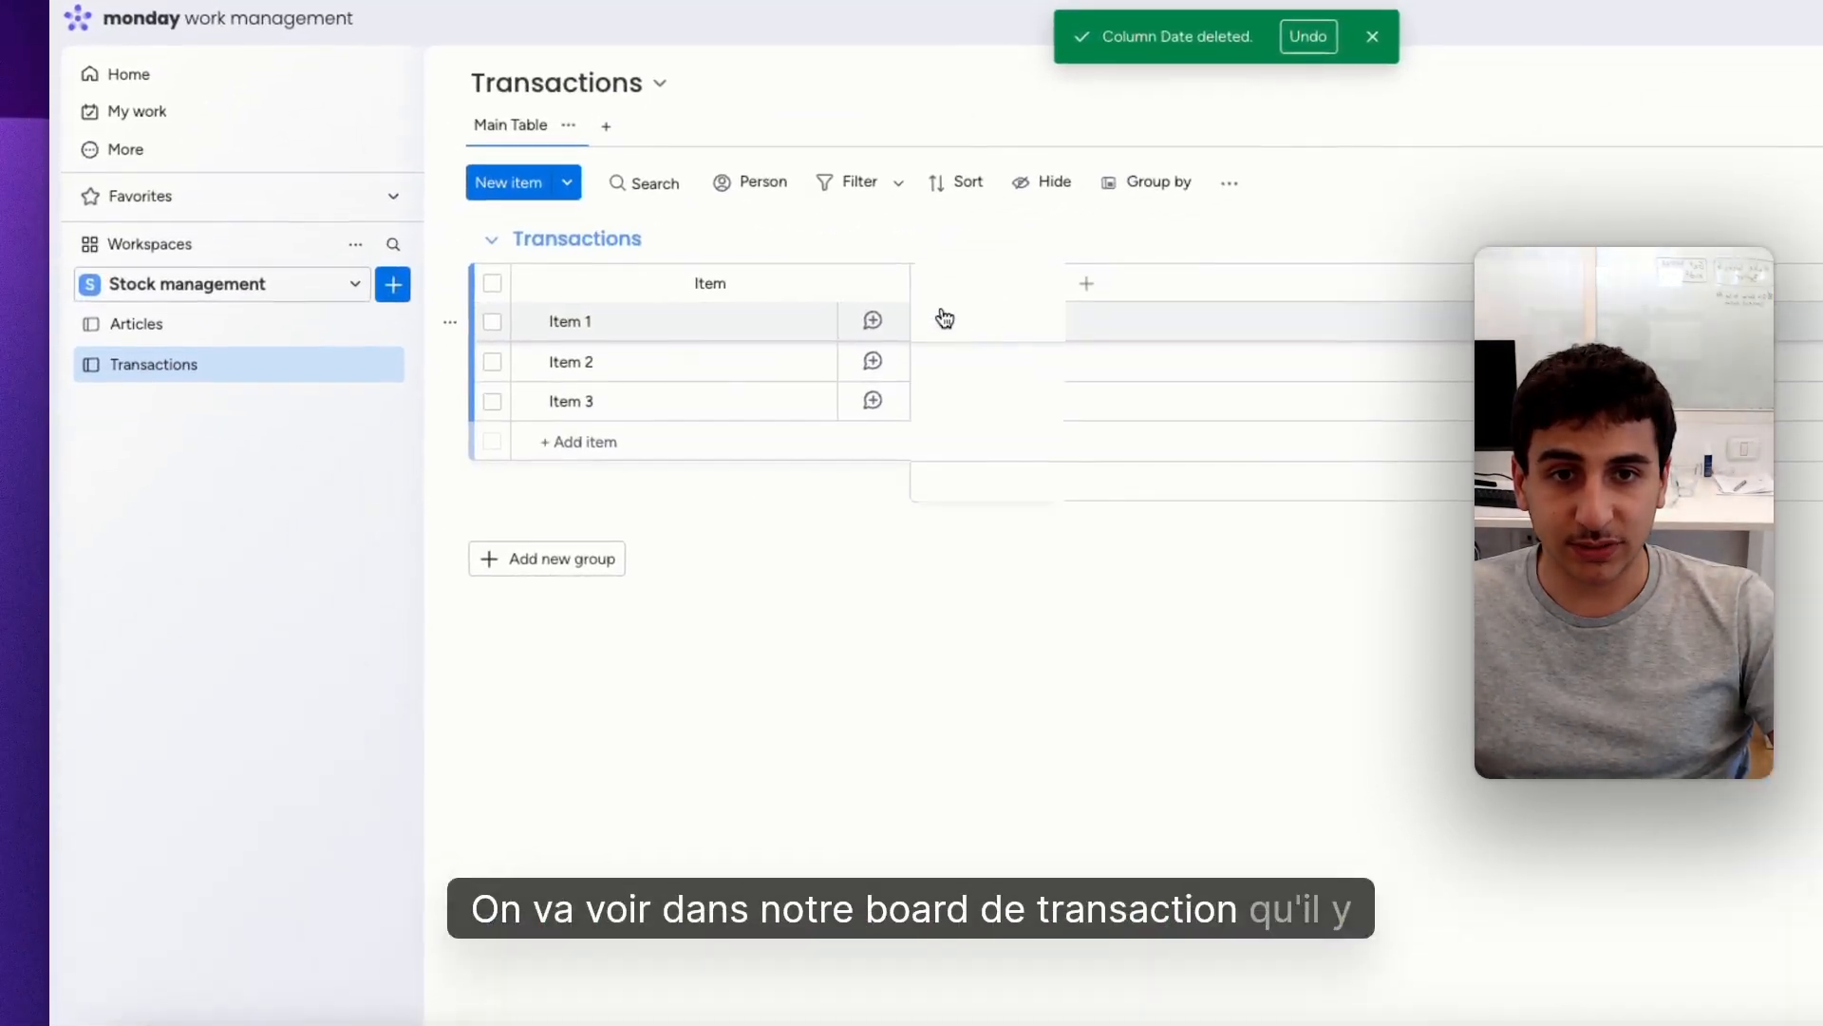
click(964, 282)
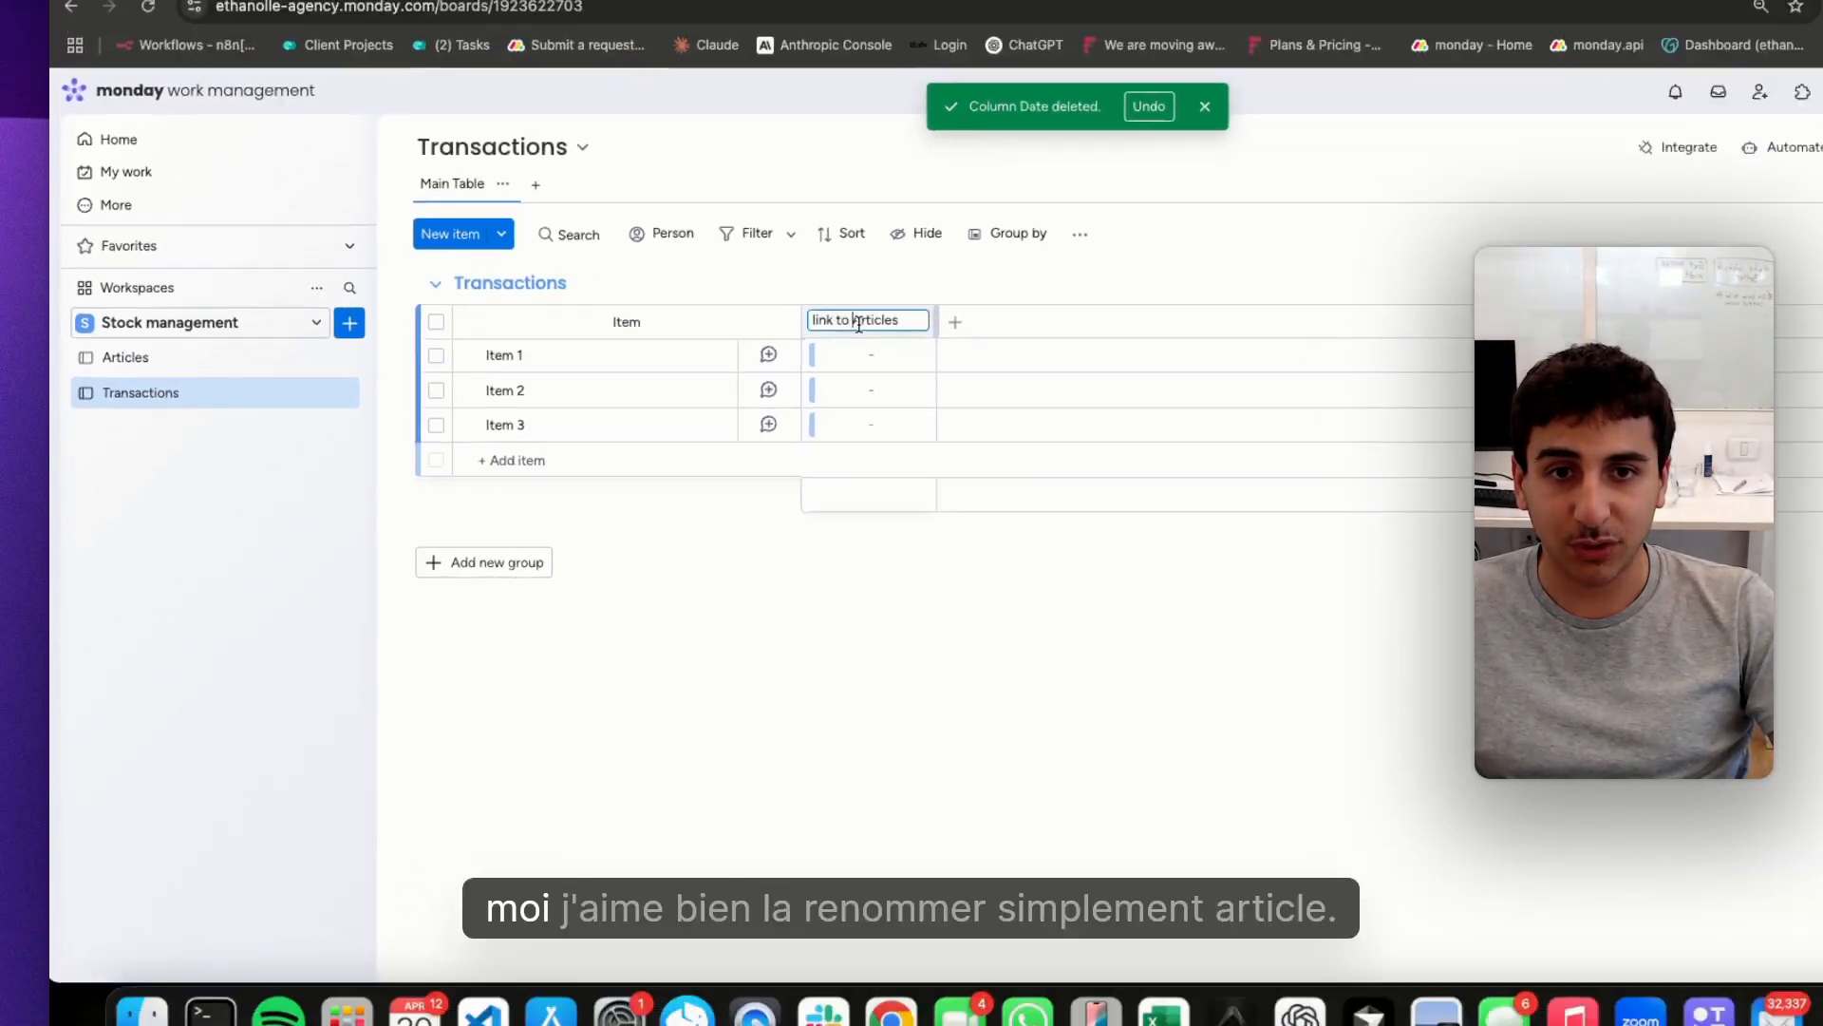
text(Articles)
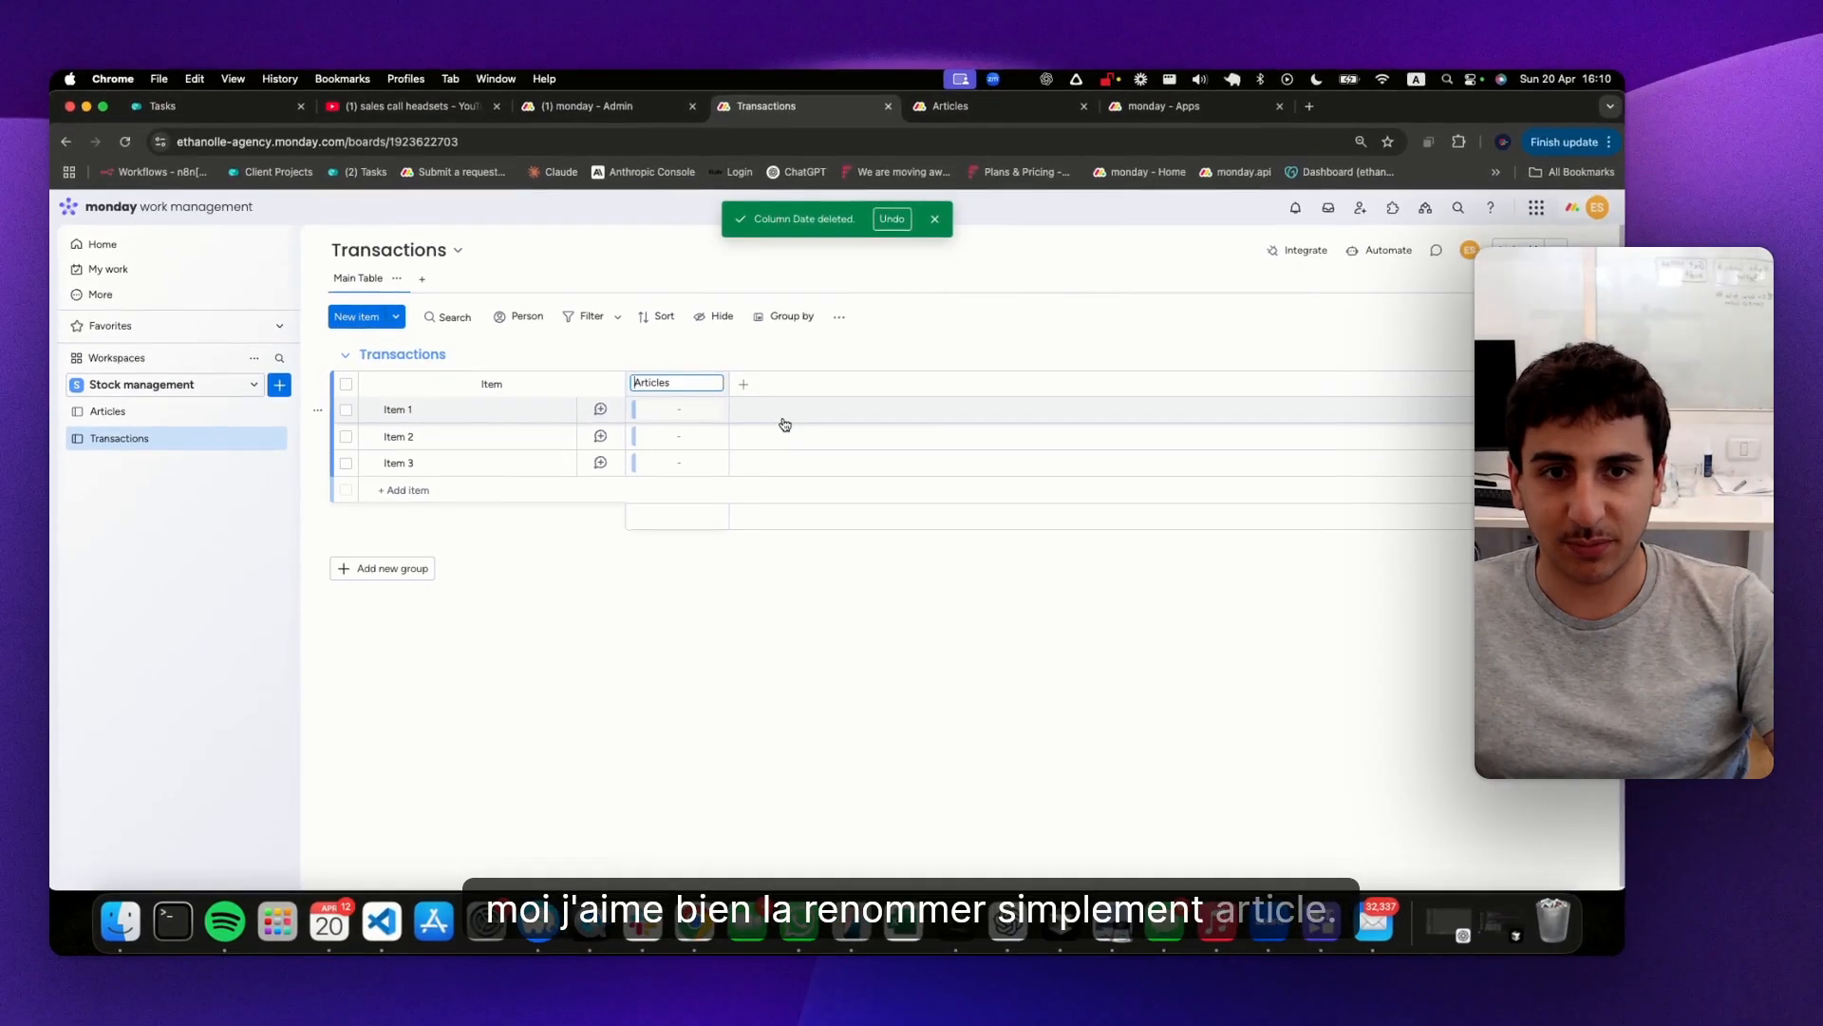
key(Return)
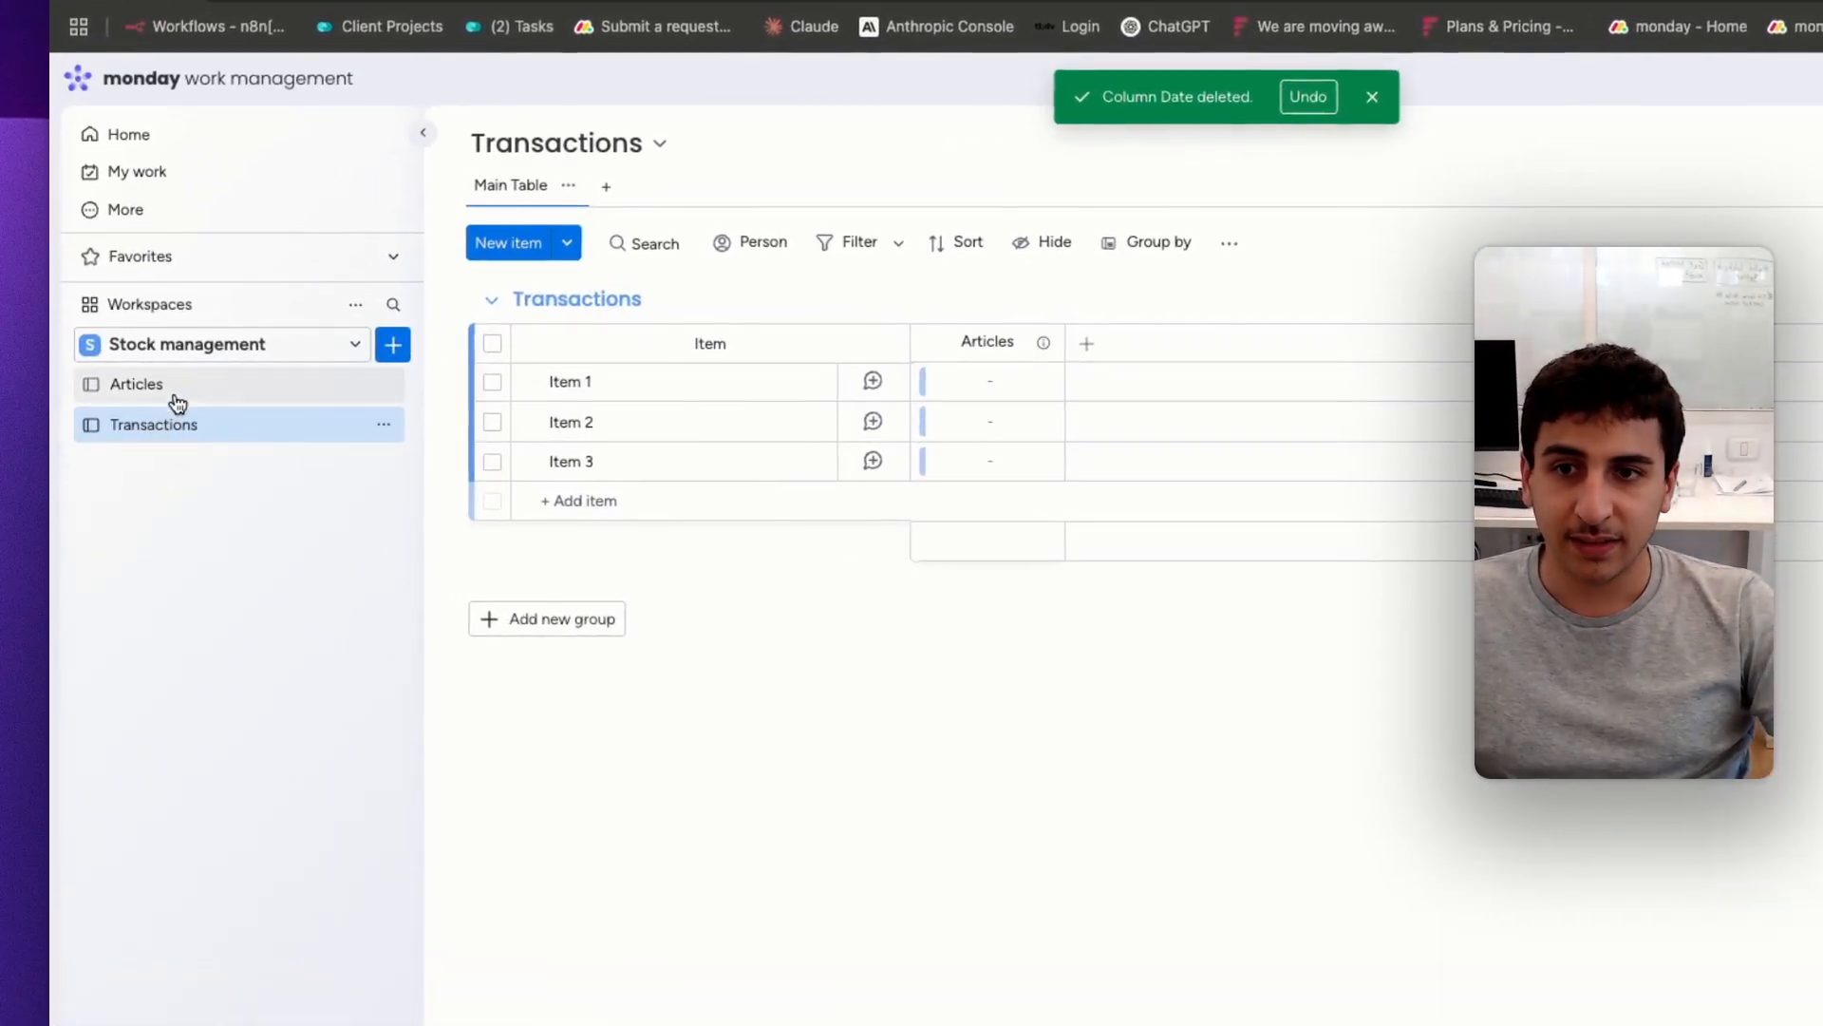
click(177, 403)
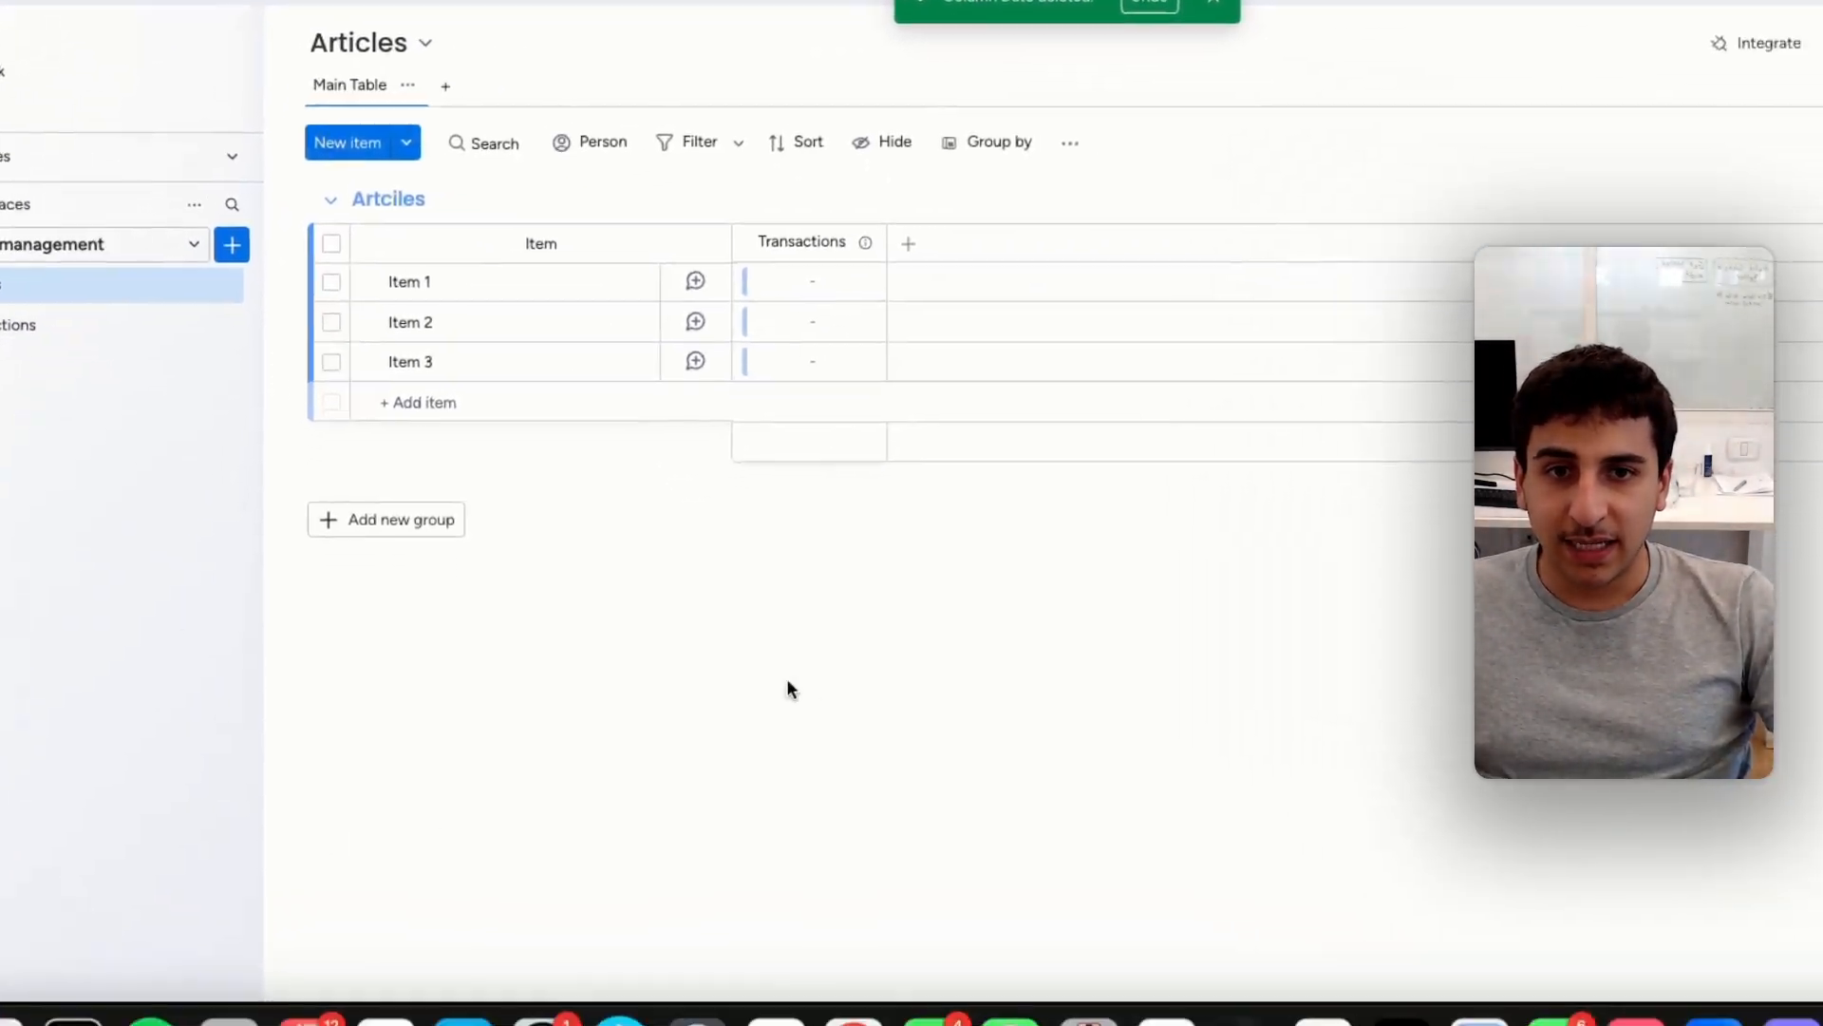
click(803, 223)
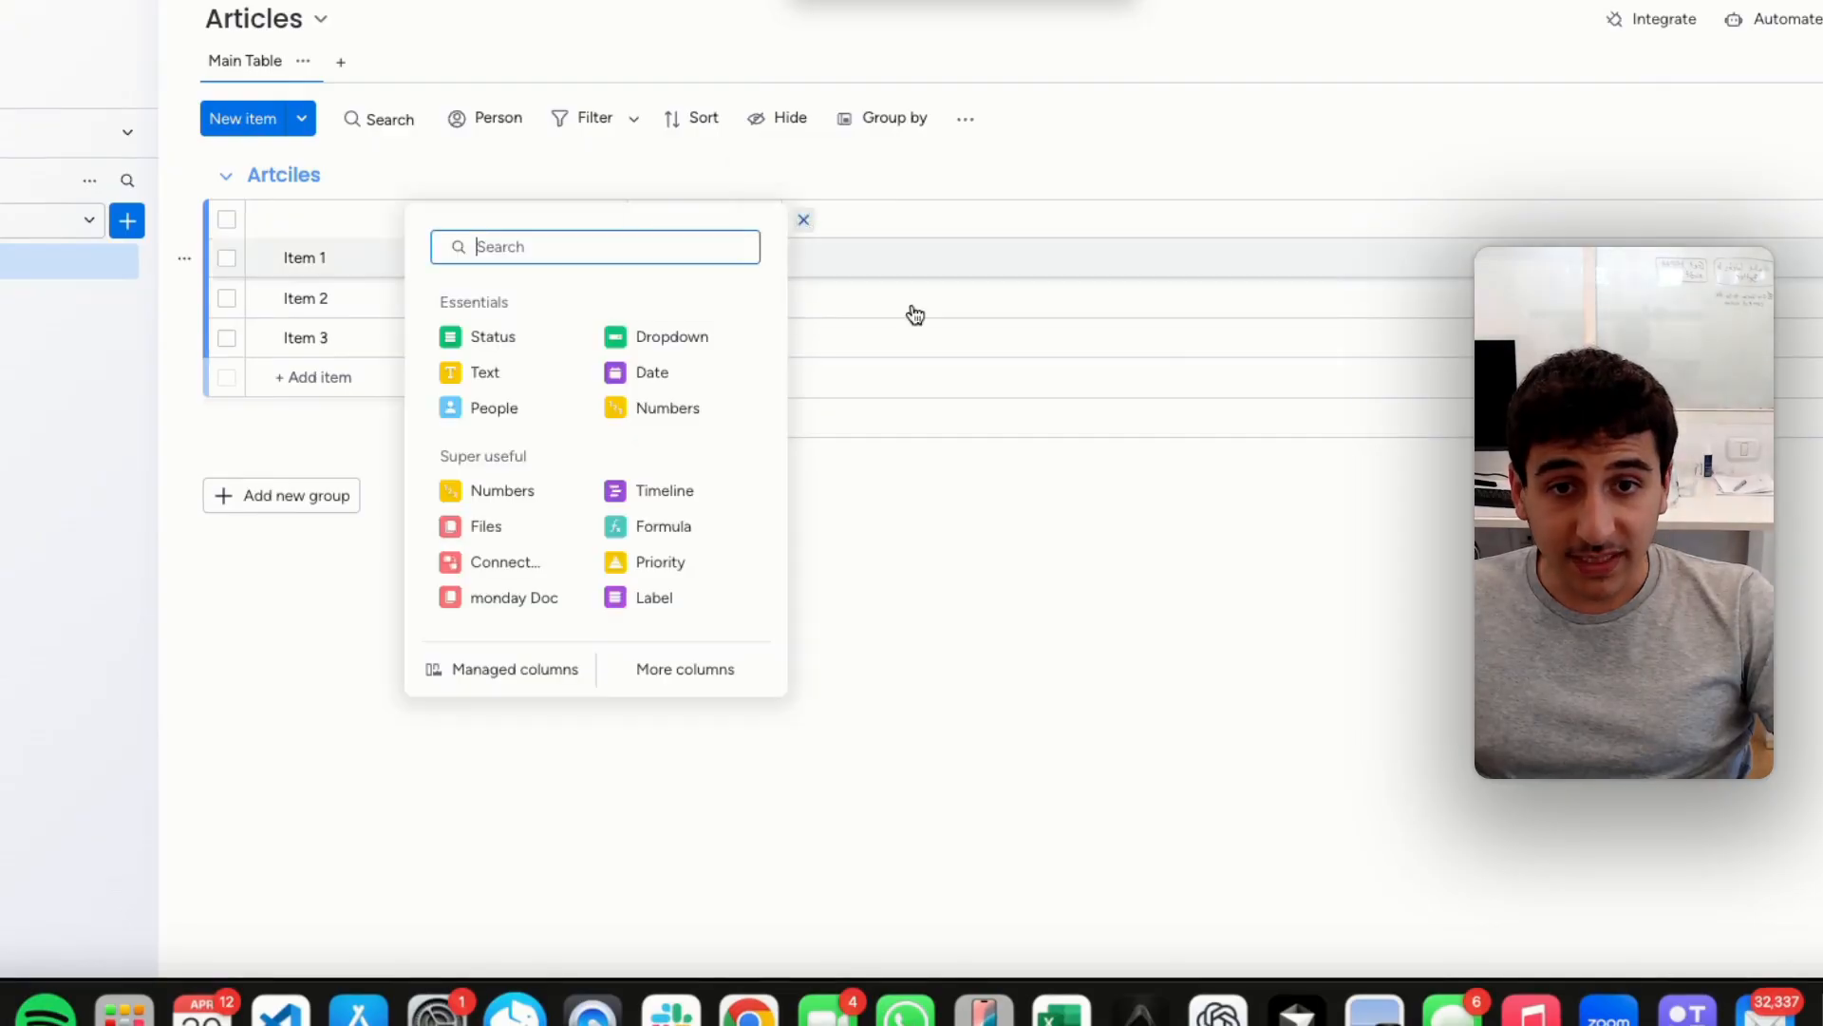
click(895, 305)
In the Transactions board, add a Numbers column named QTY and place it before the Articles column
click(142, 423)
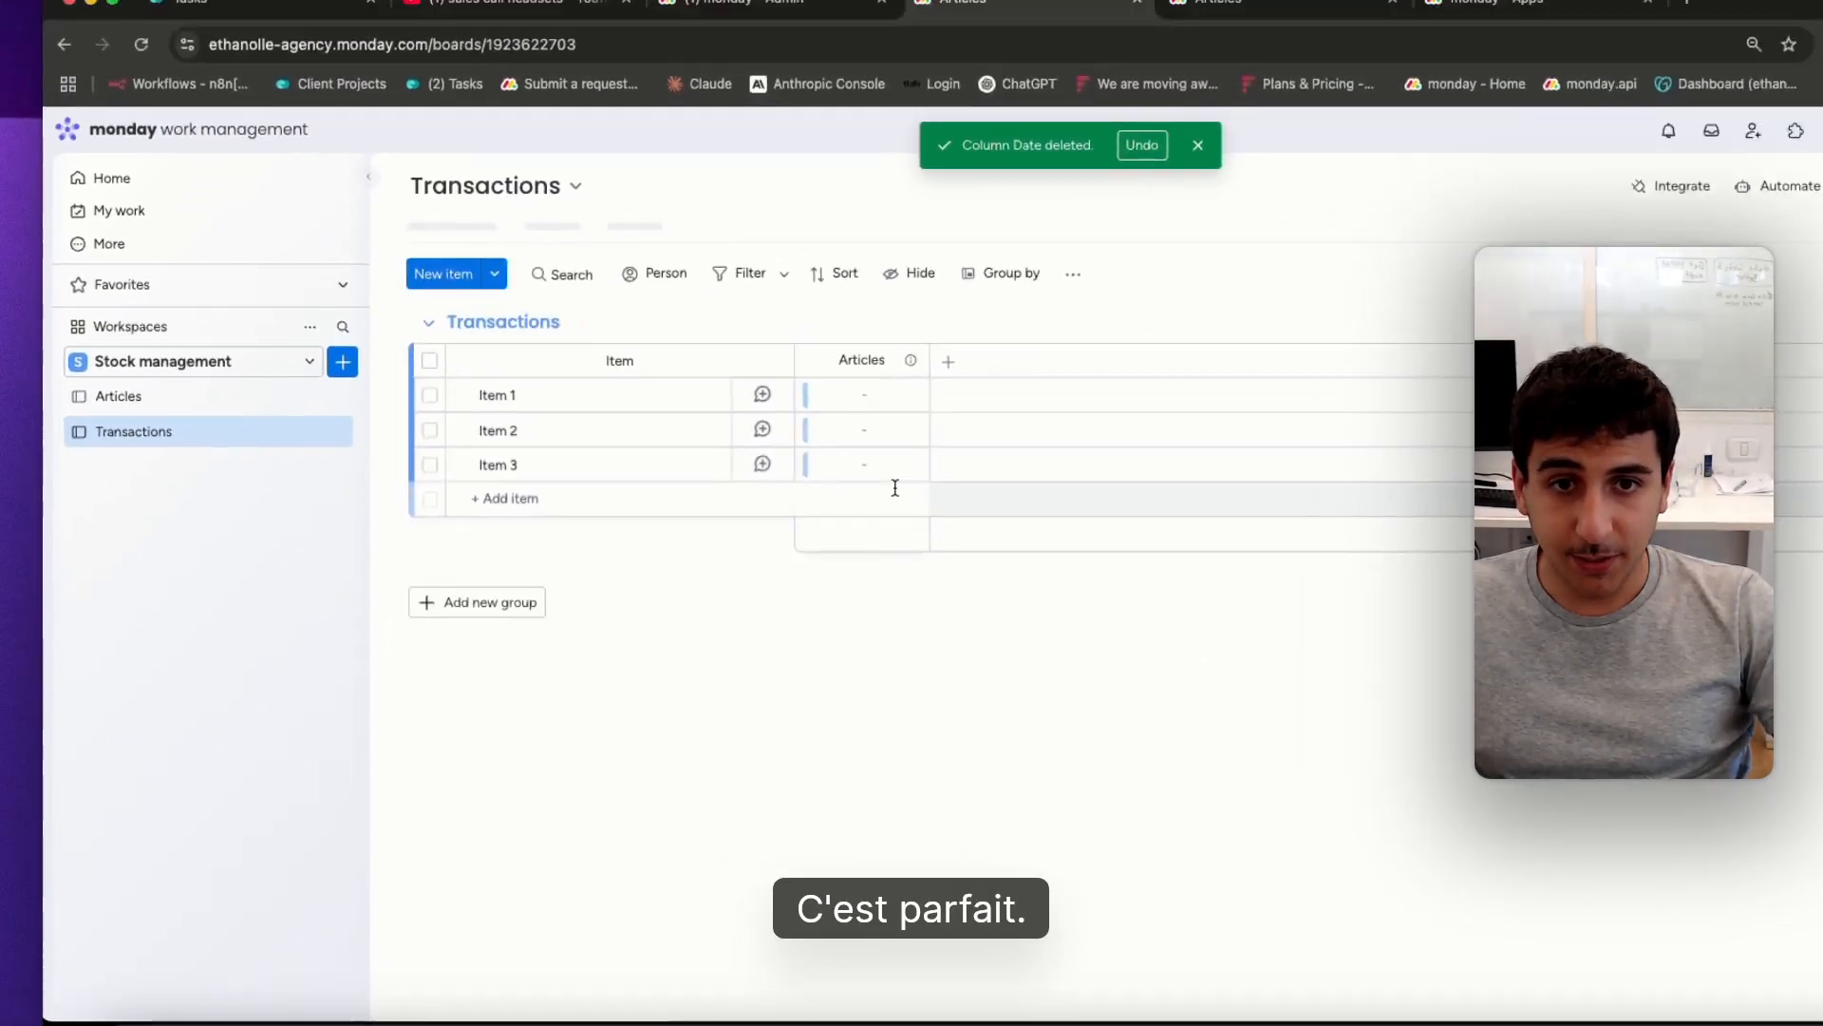
click(1102, 339)
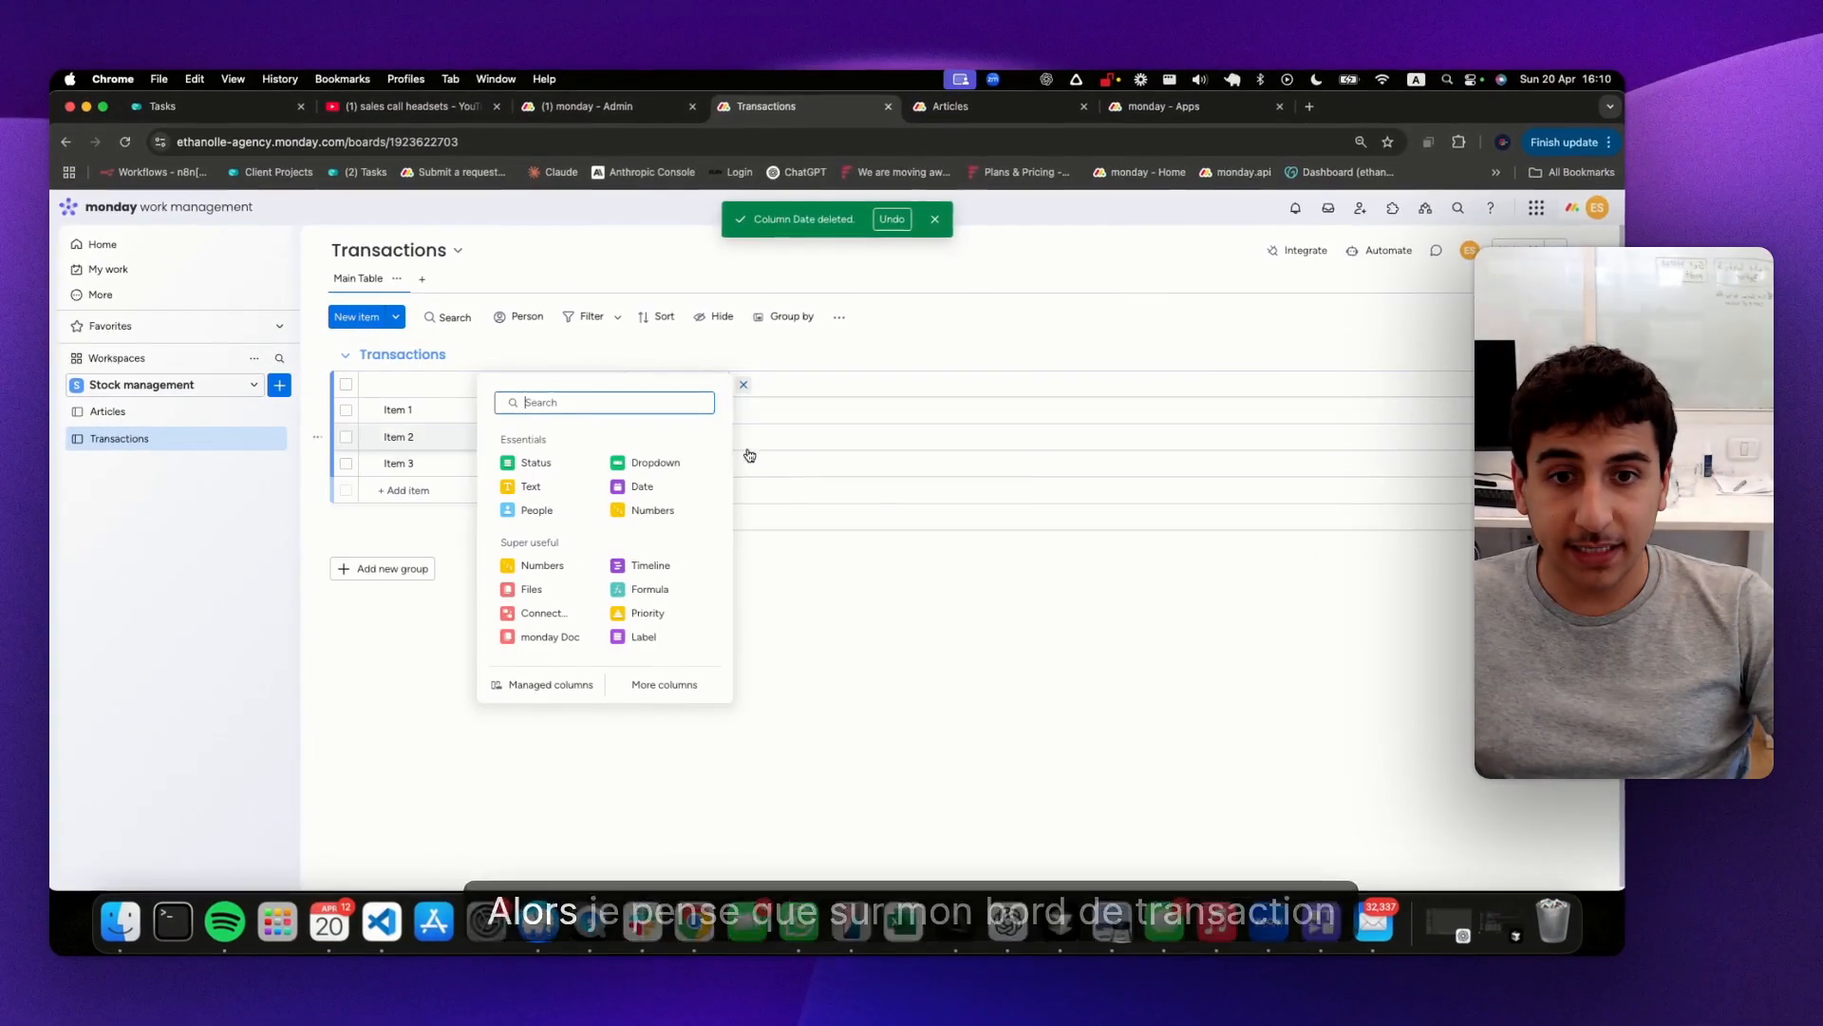
click(690, 513)
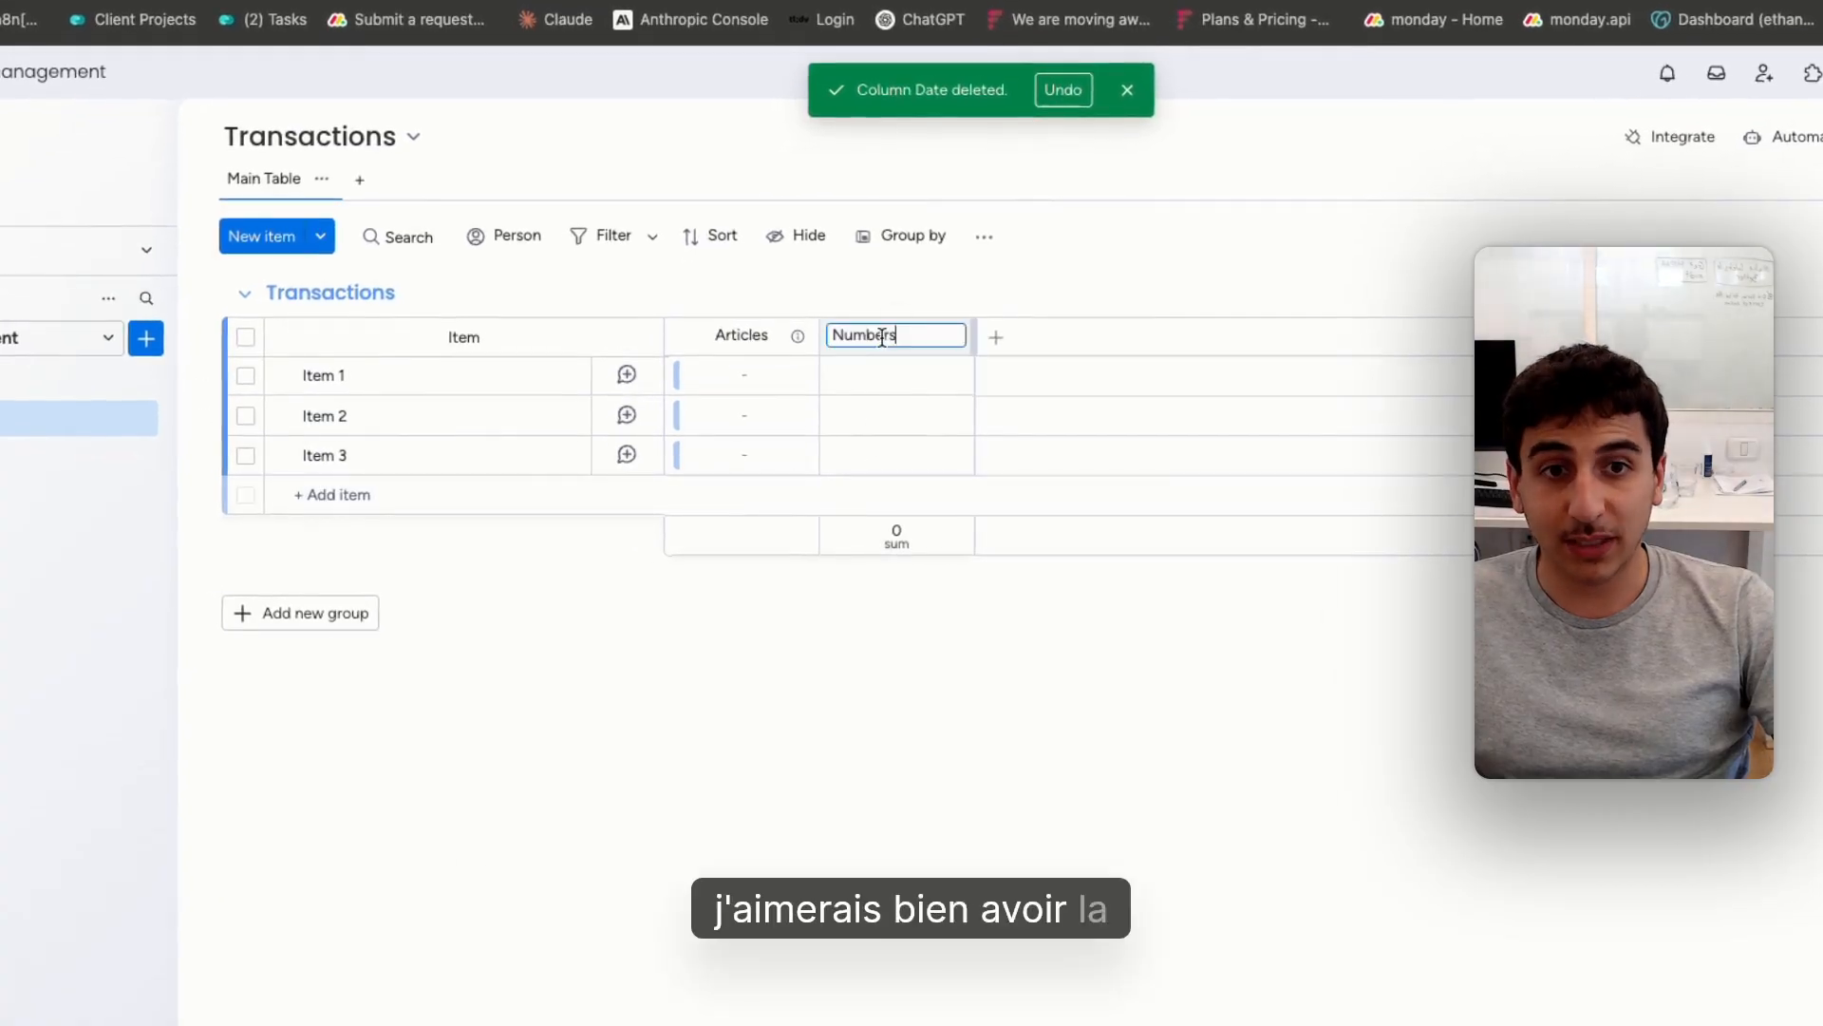
double_click(882, 336)
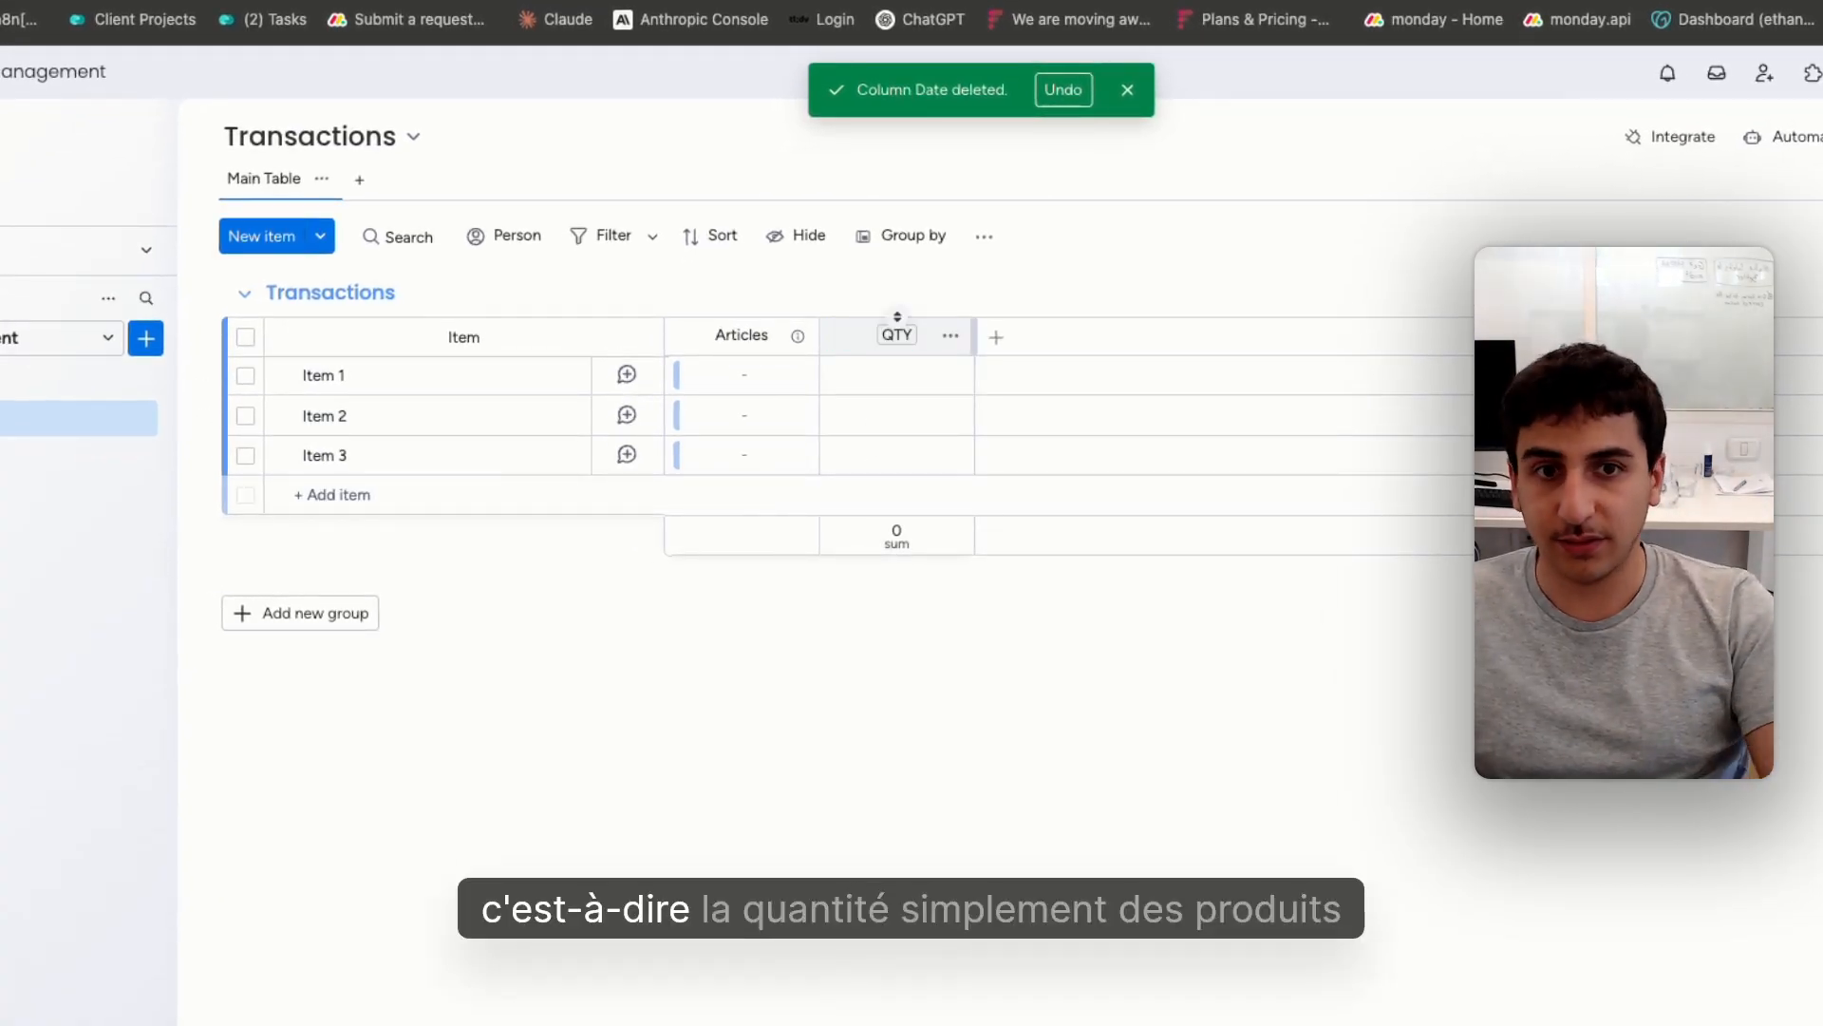
drag(720, 355, 705, 351)
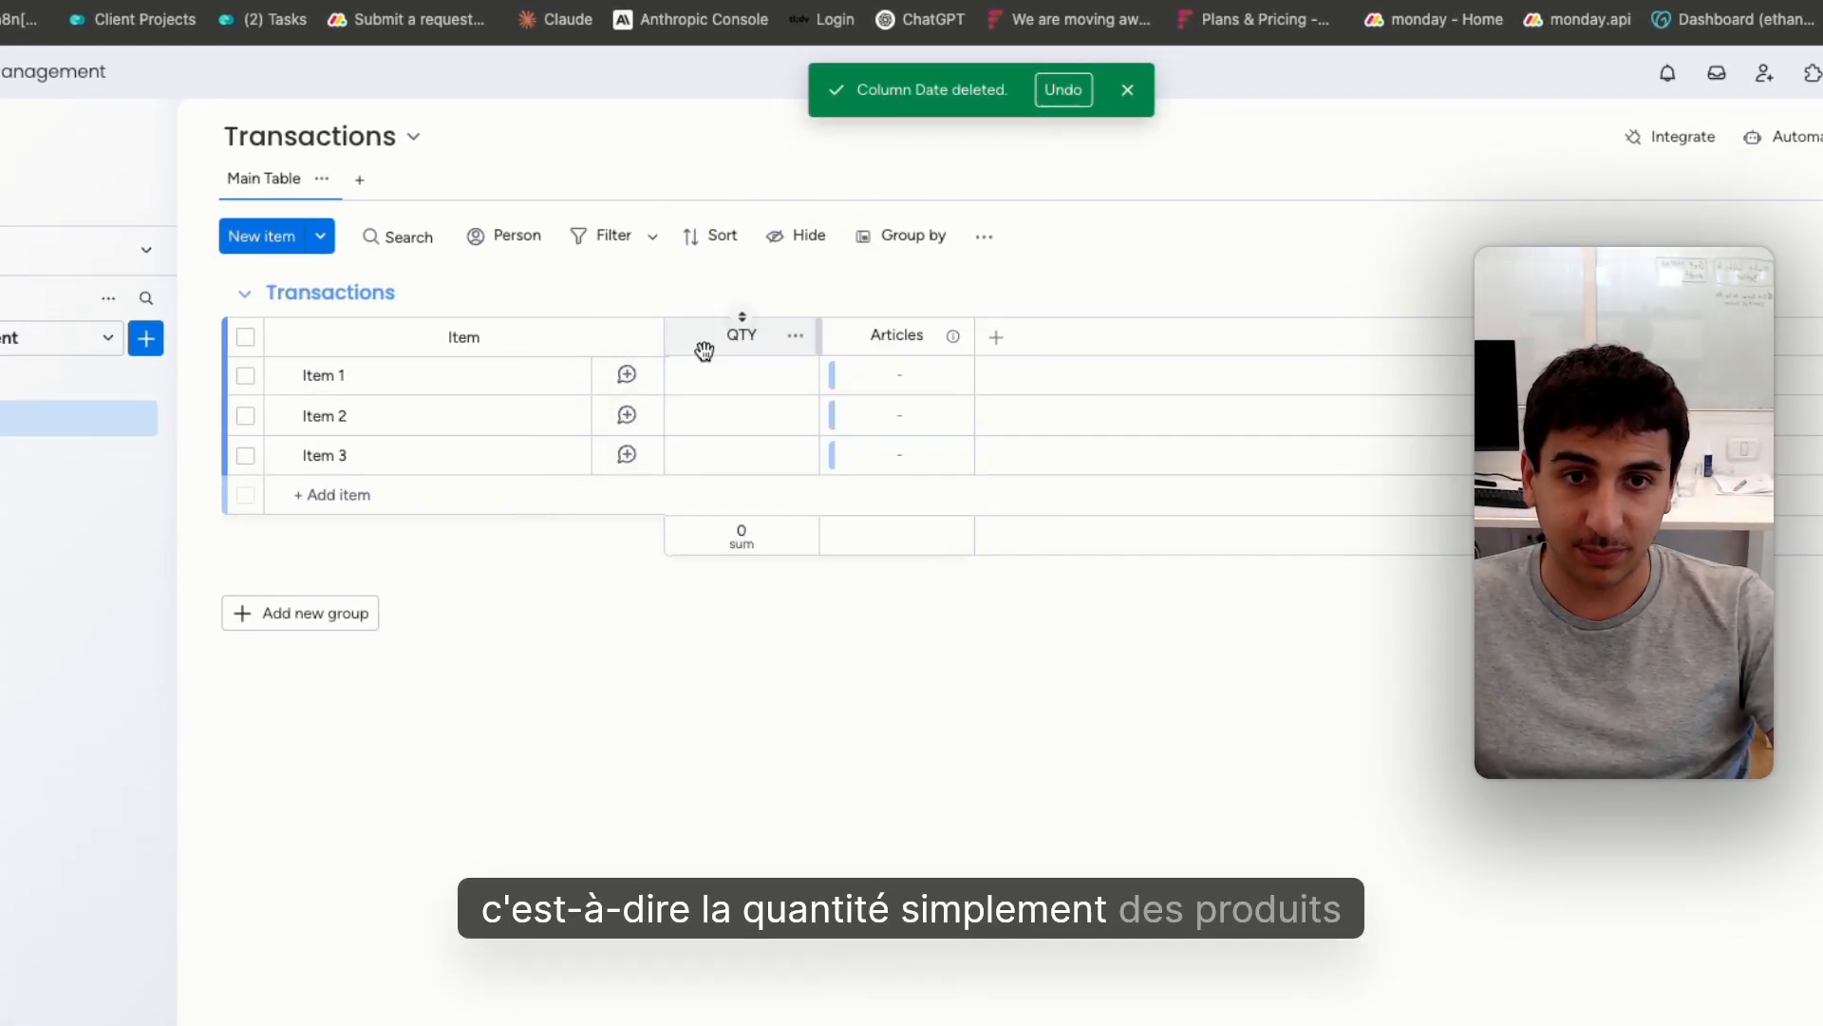
Set the QTY of Item 1 to 100, Item 2 to 300 and Item 3 to 400
click(745, 377)
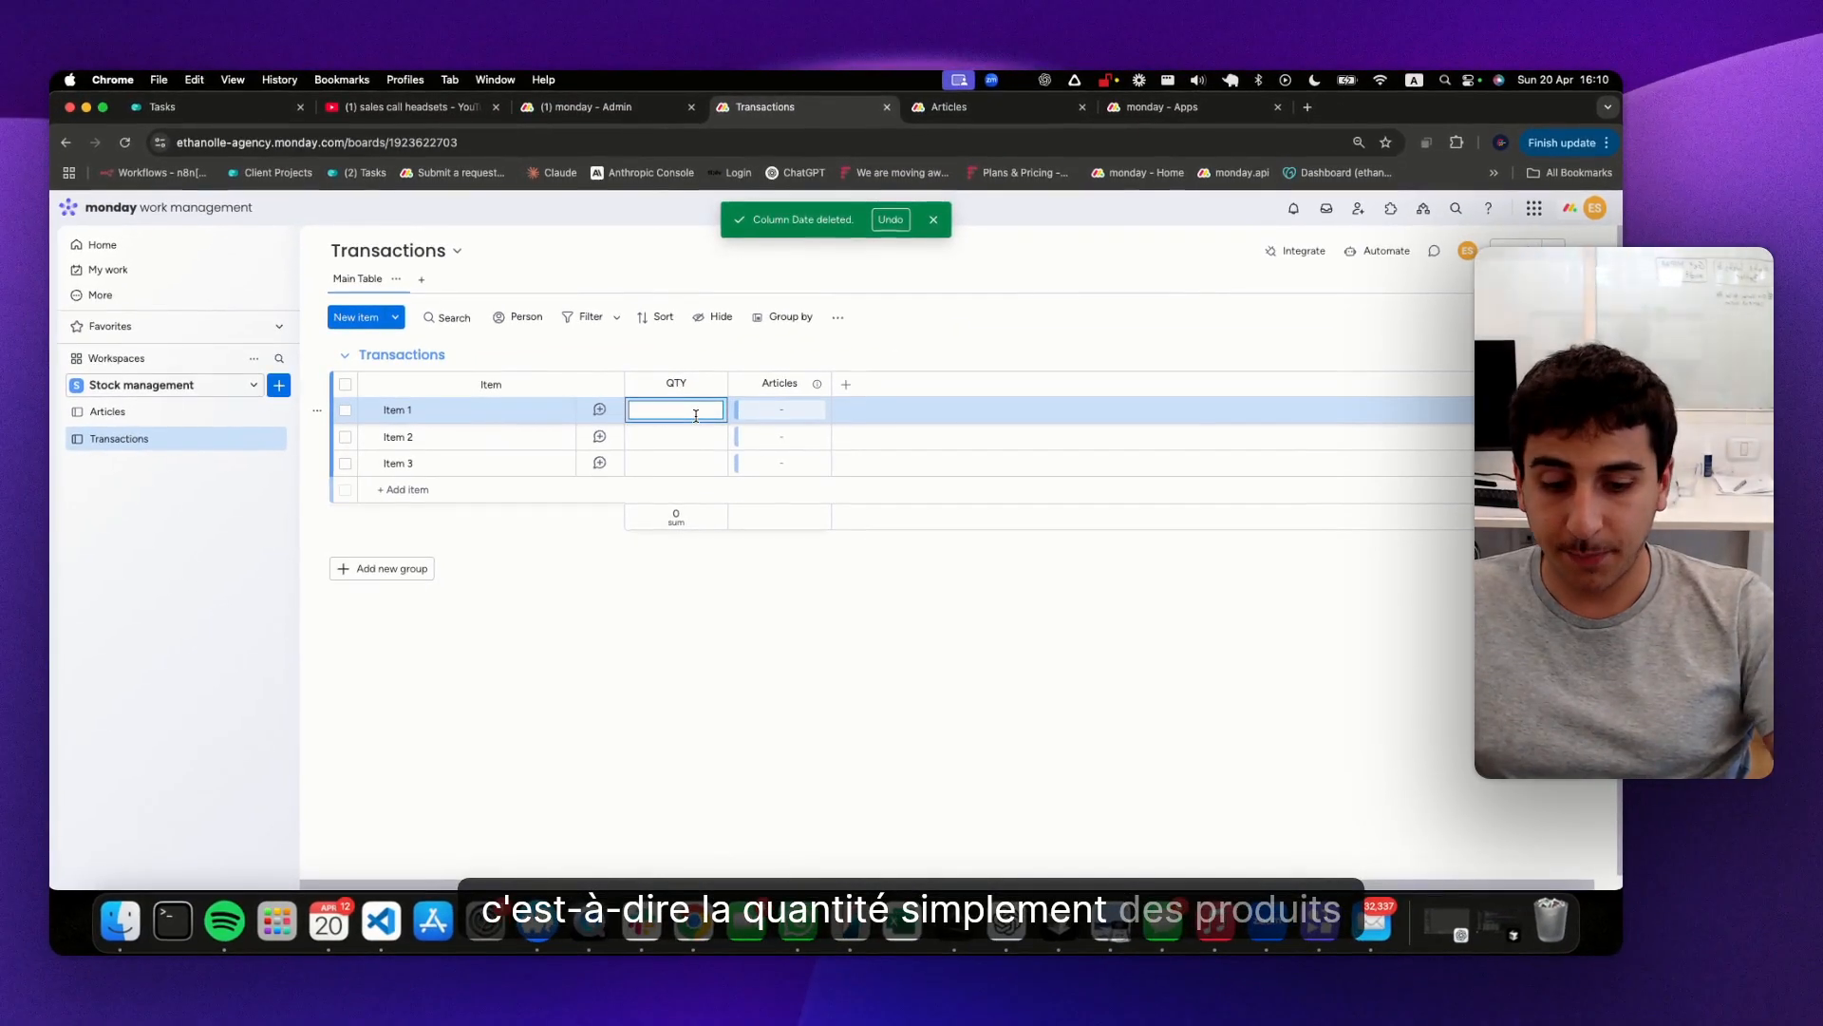
click(681, 442)
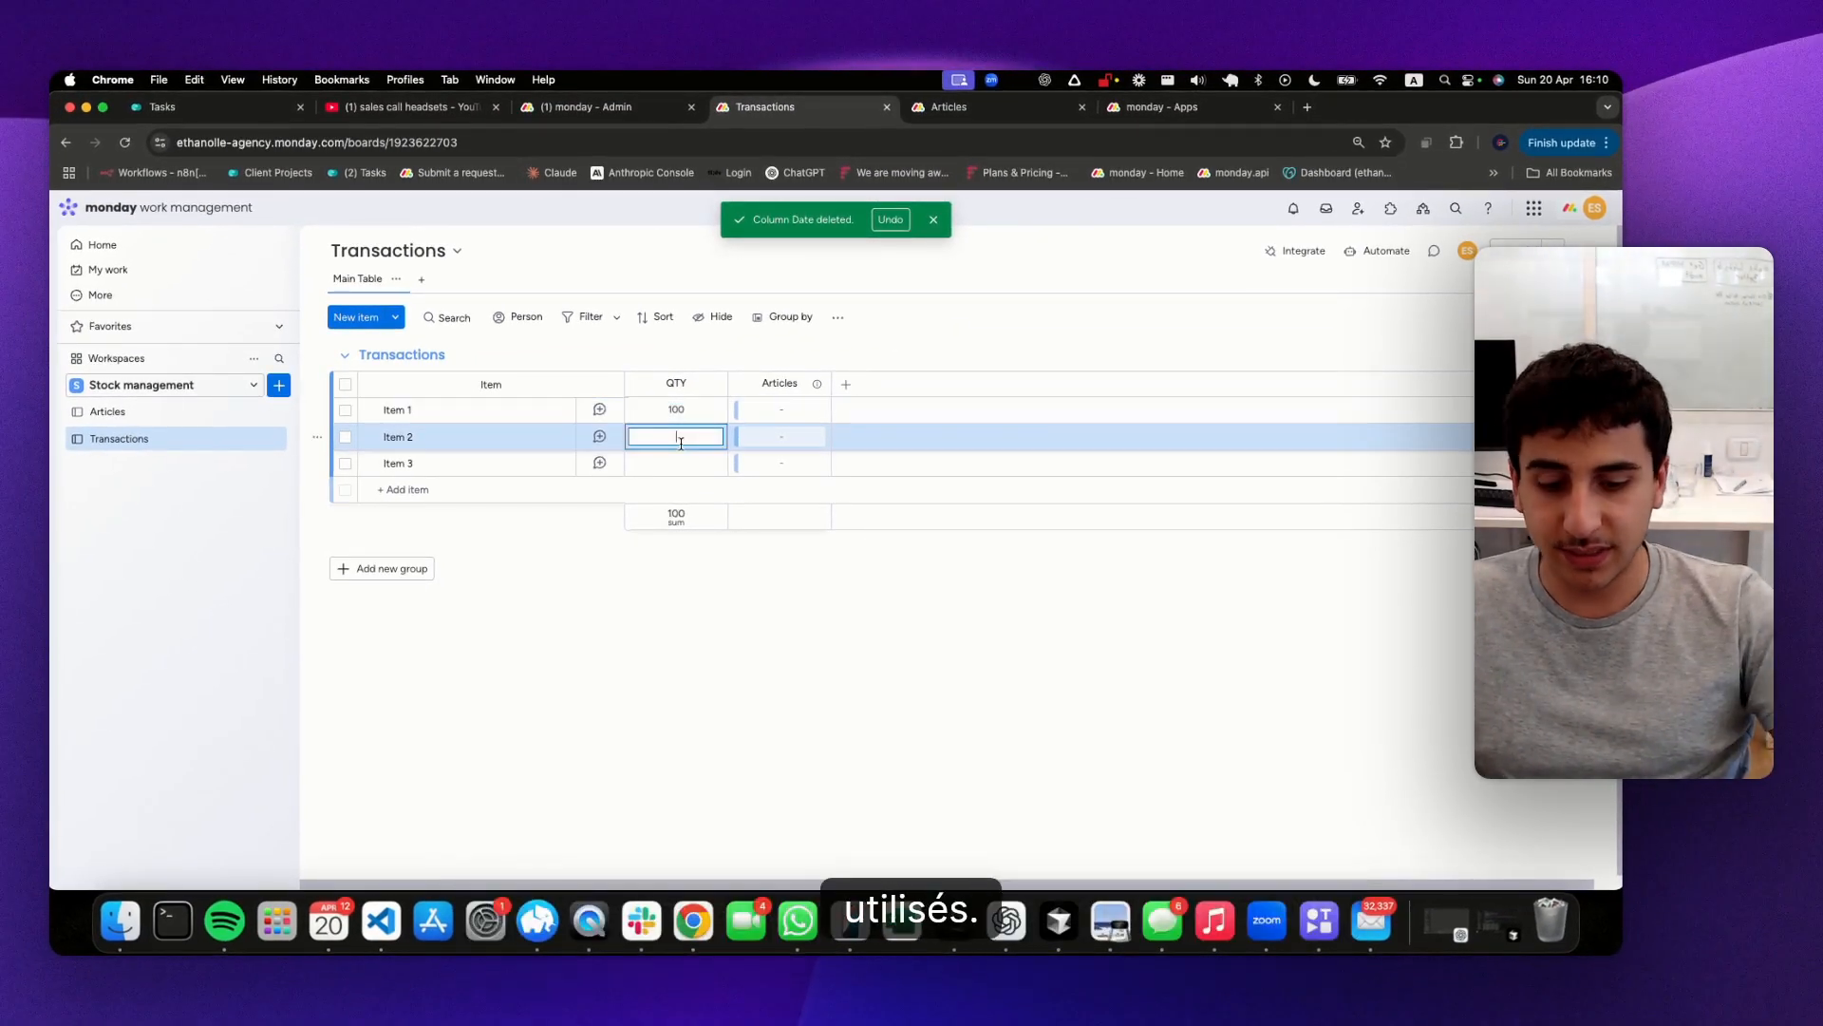
click(682, 461)
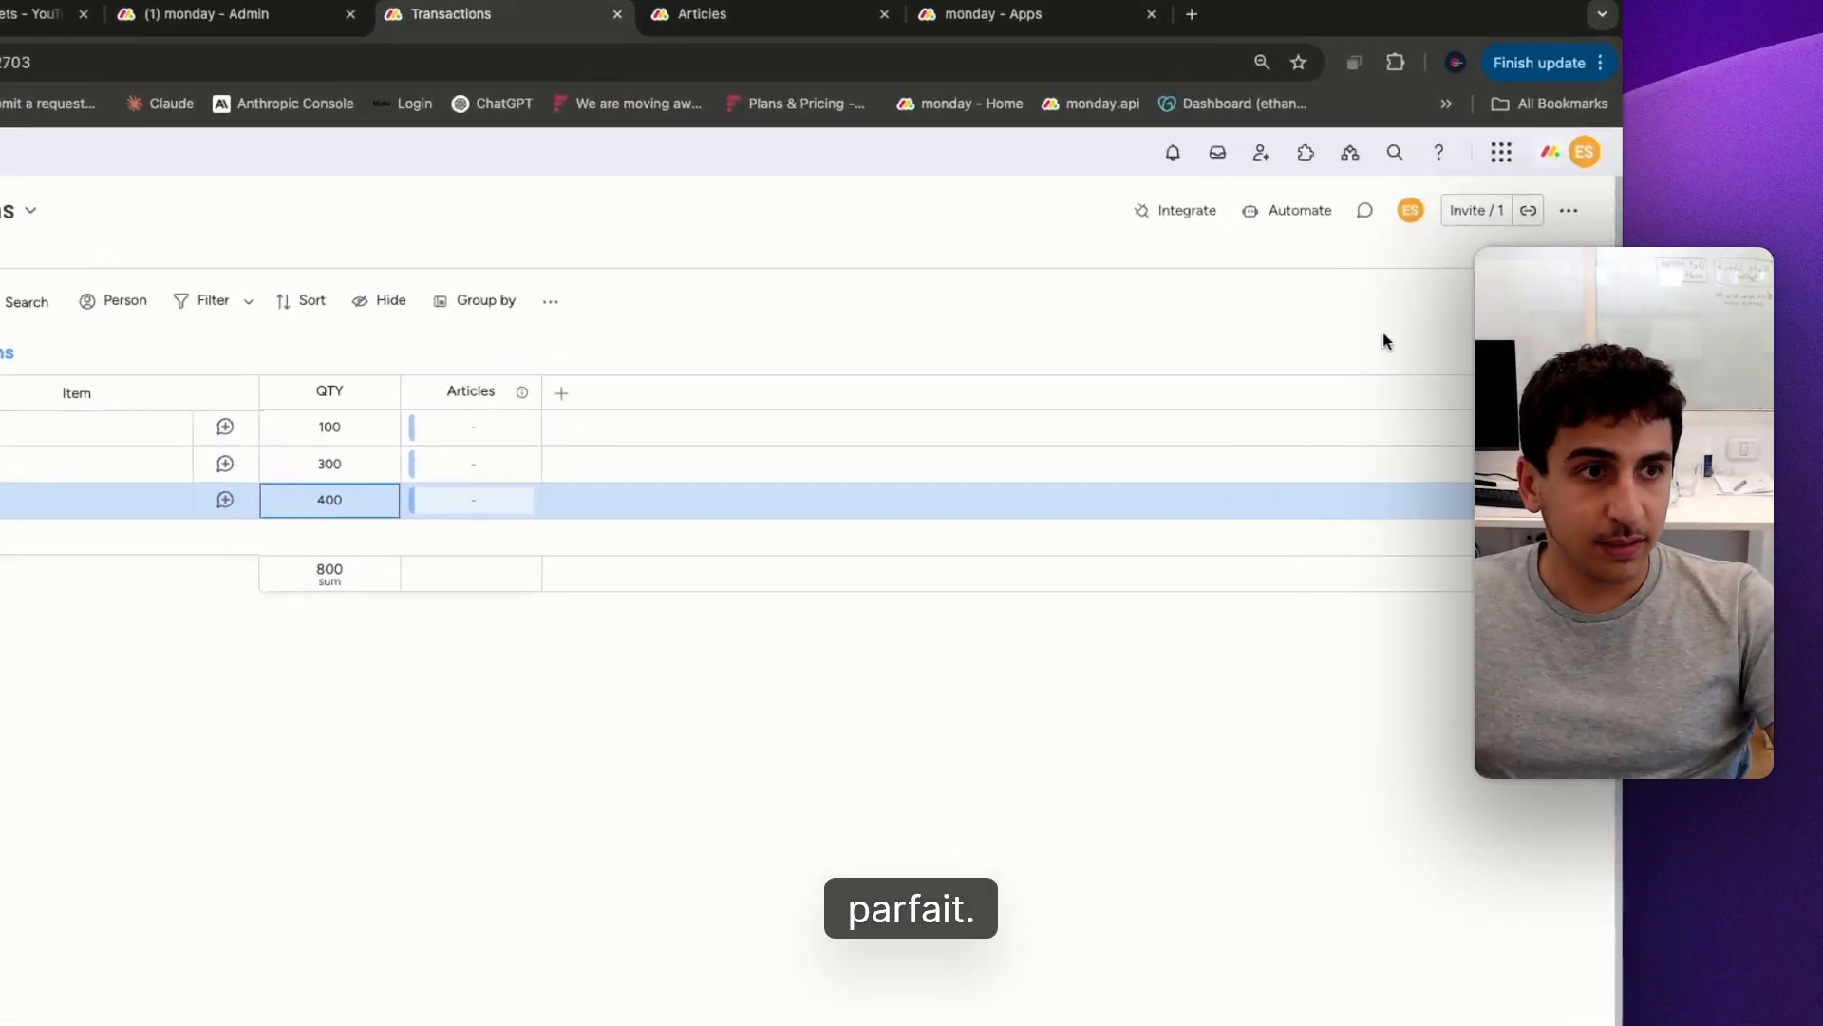
Set the QTY of Item 3 to -400
click(1583, 251)
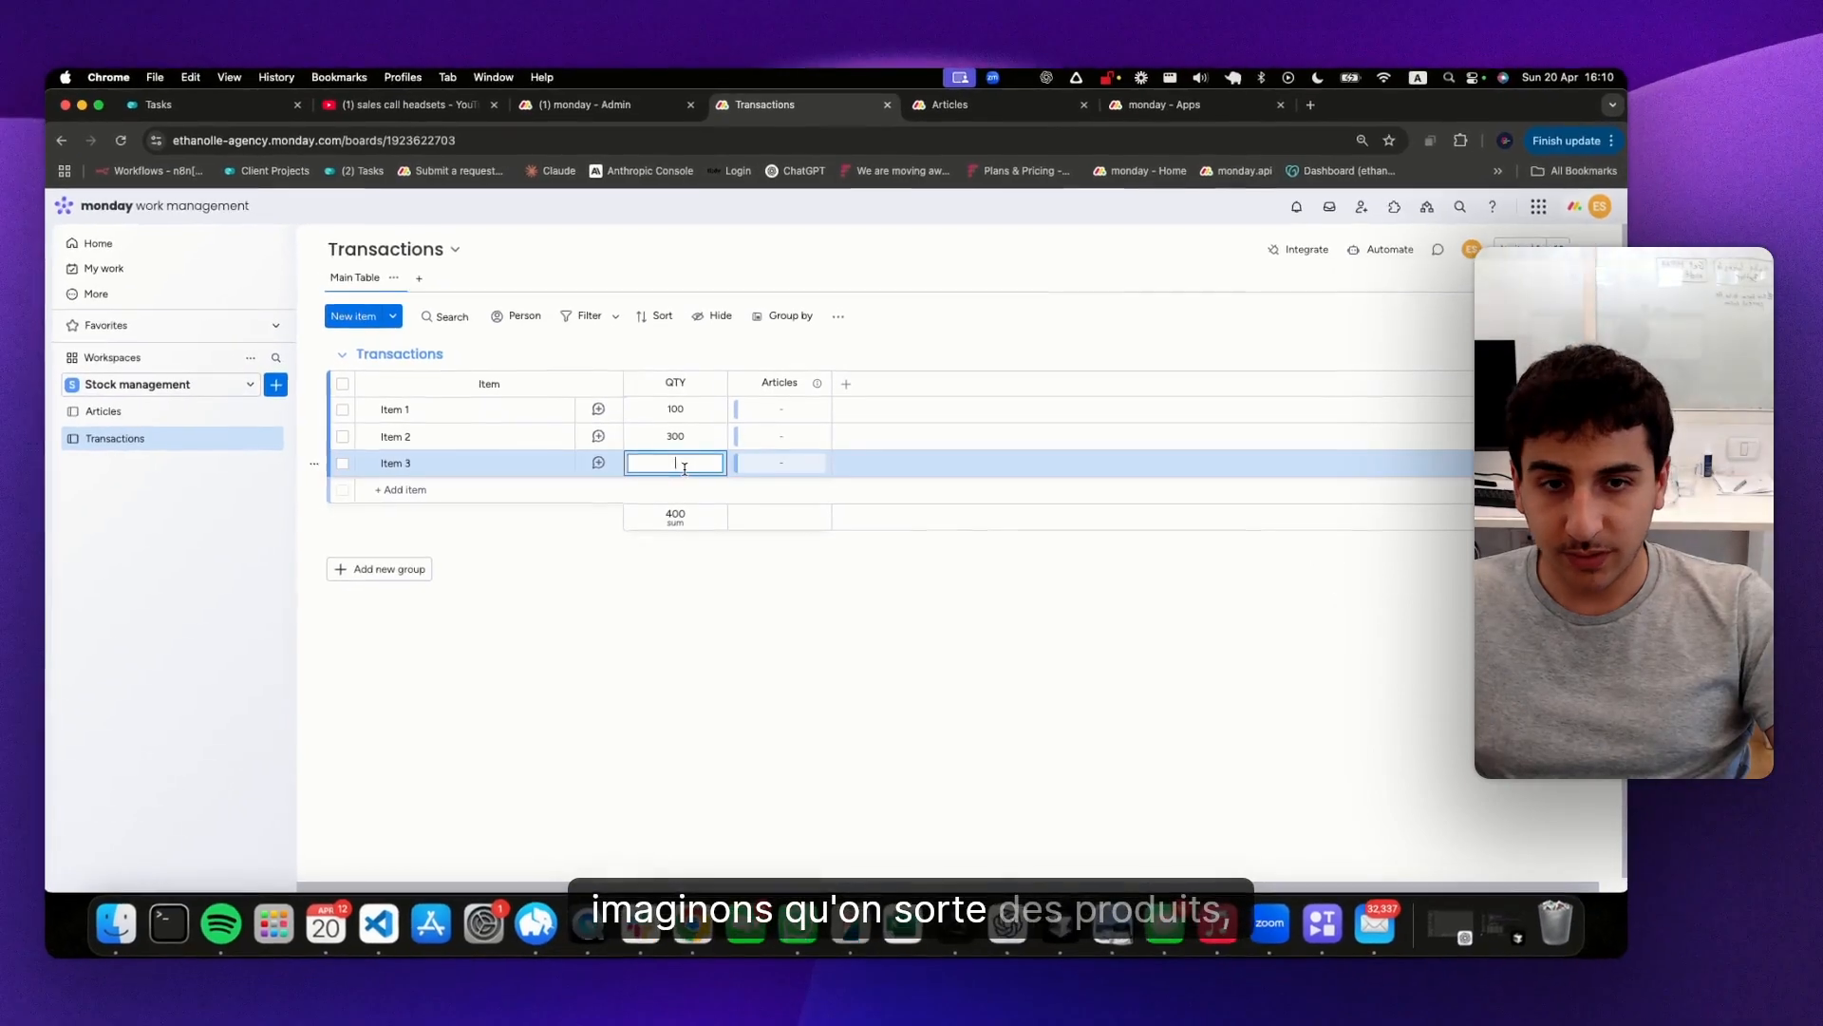
text(-)
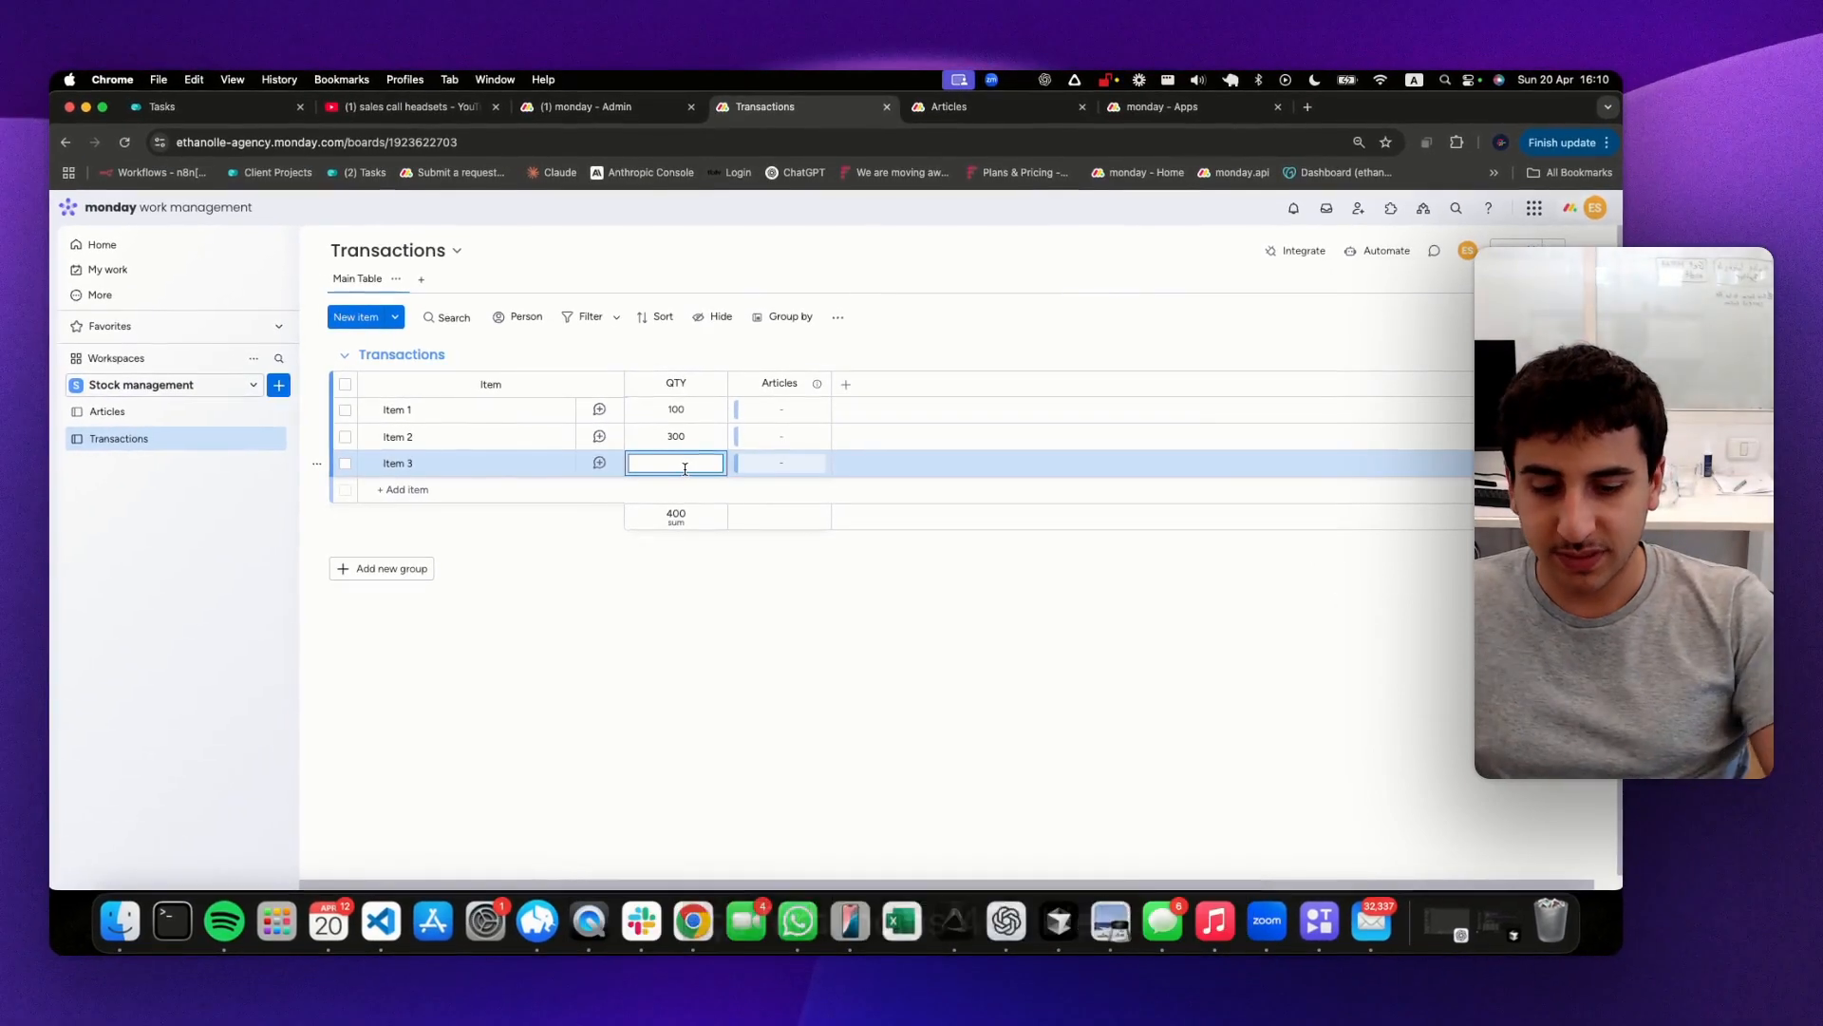
text(400)
key(Return)
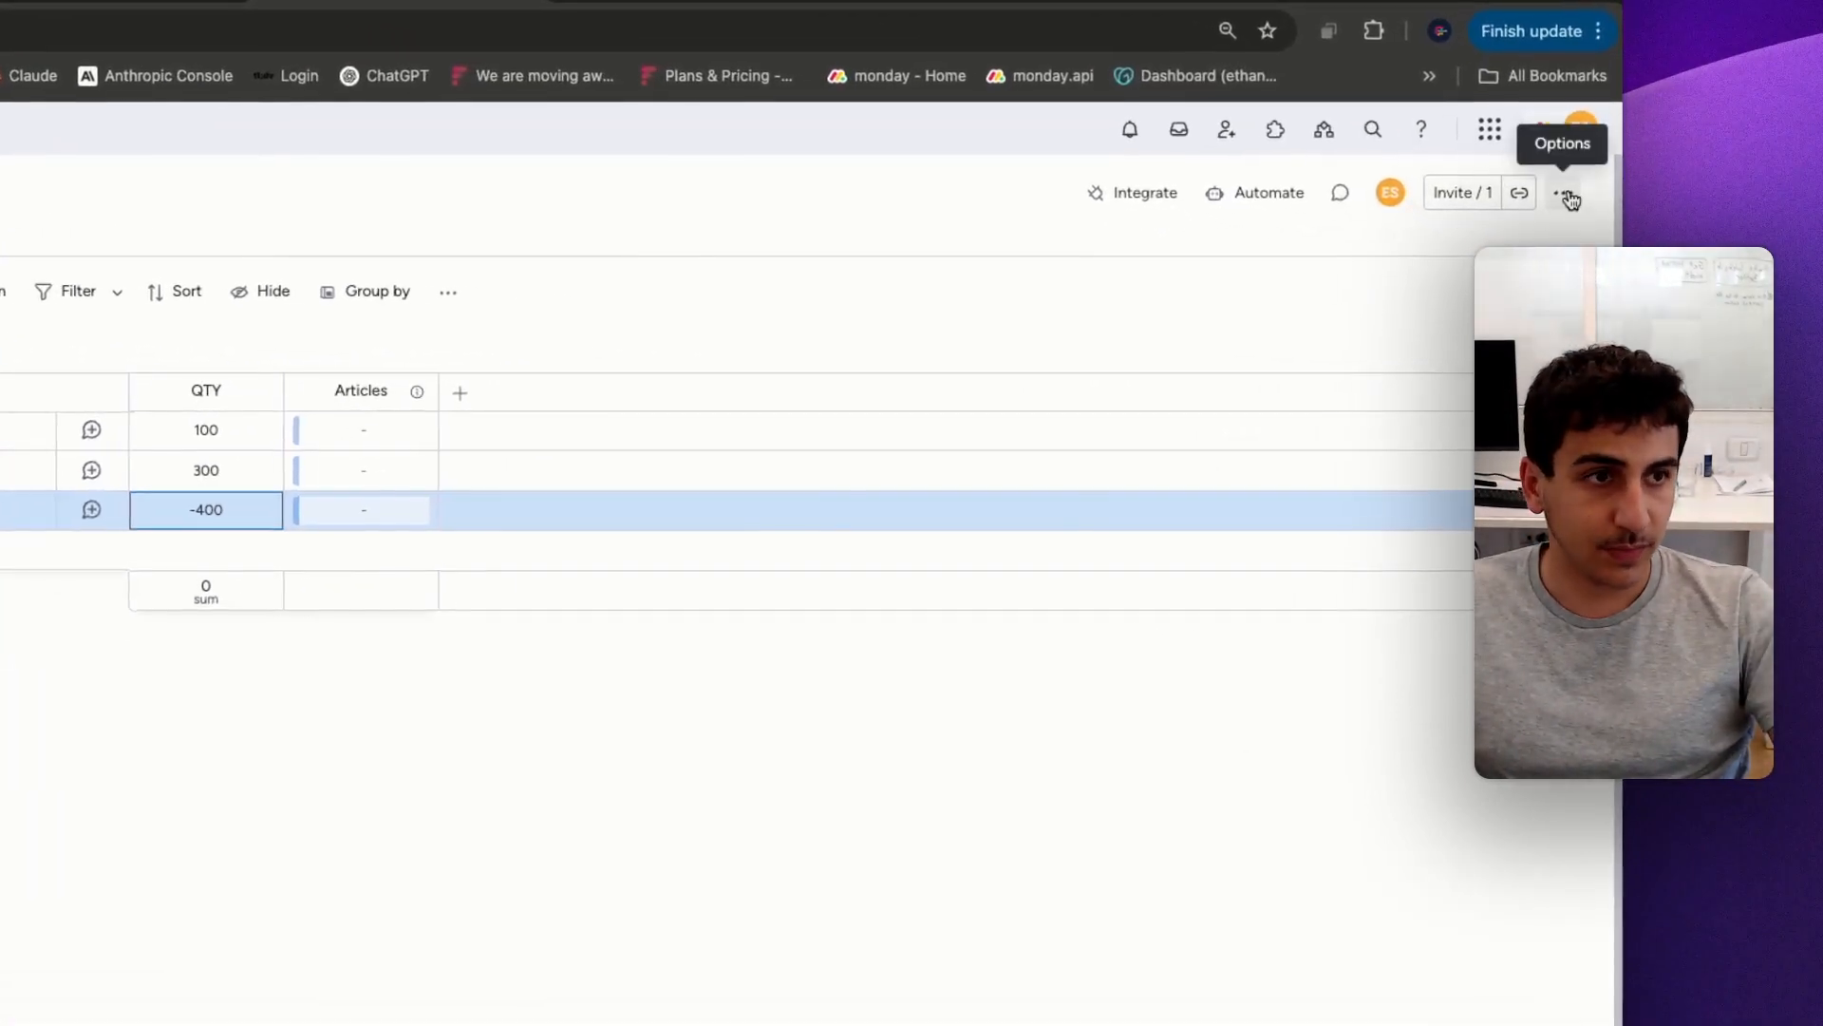
Change the Transactions board's item terminology to the custom word Ref
click(1571, 199)
mouse_move(1412, 590)
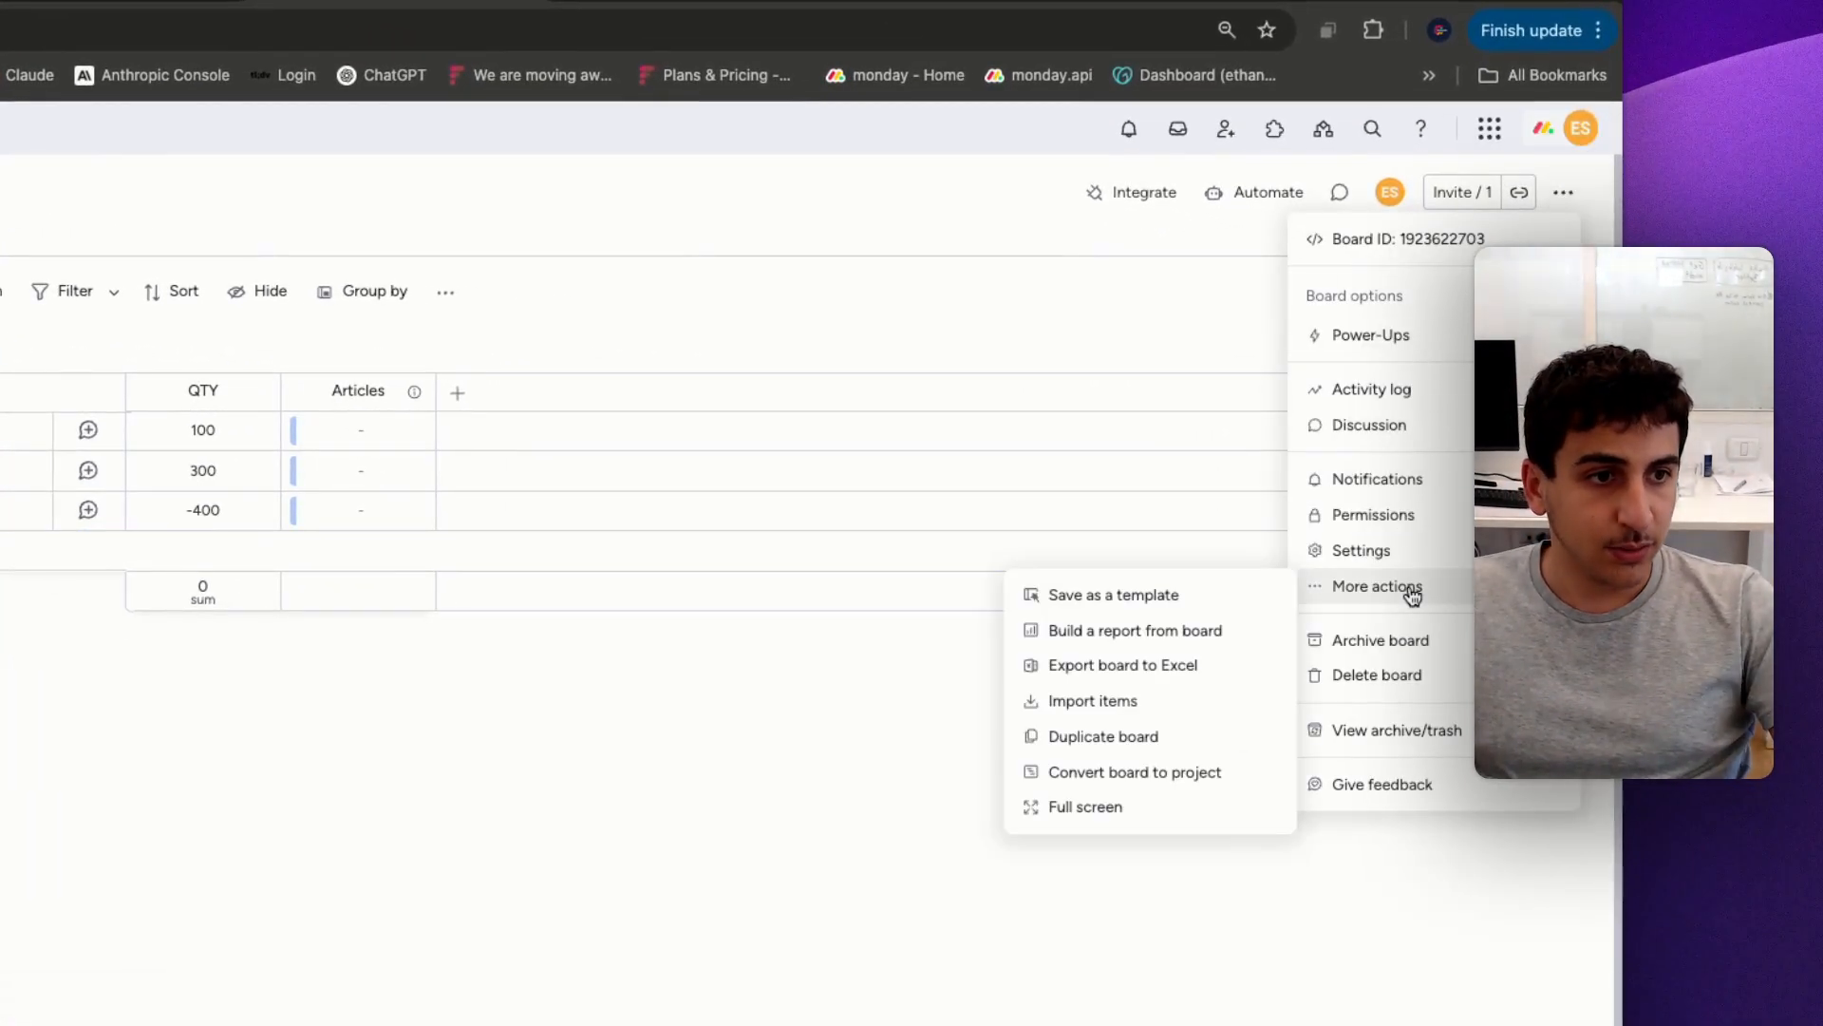
mouse_move(1466, 566)
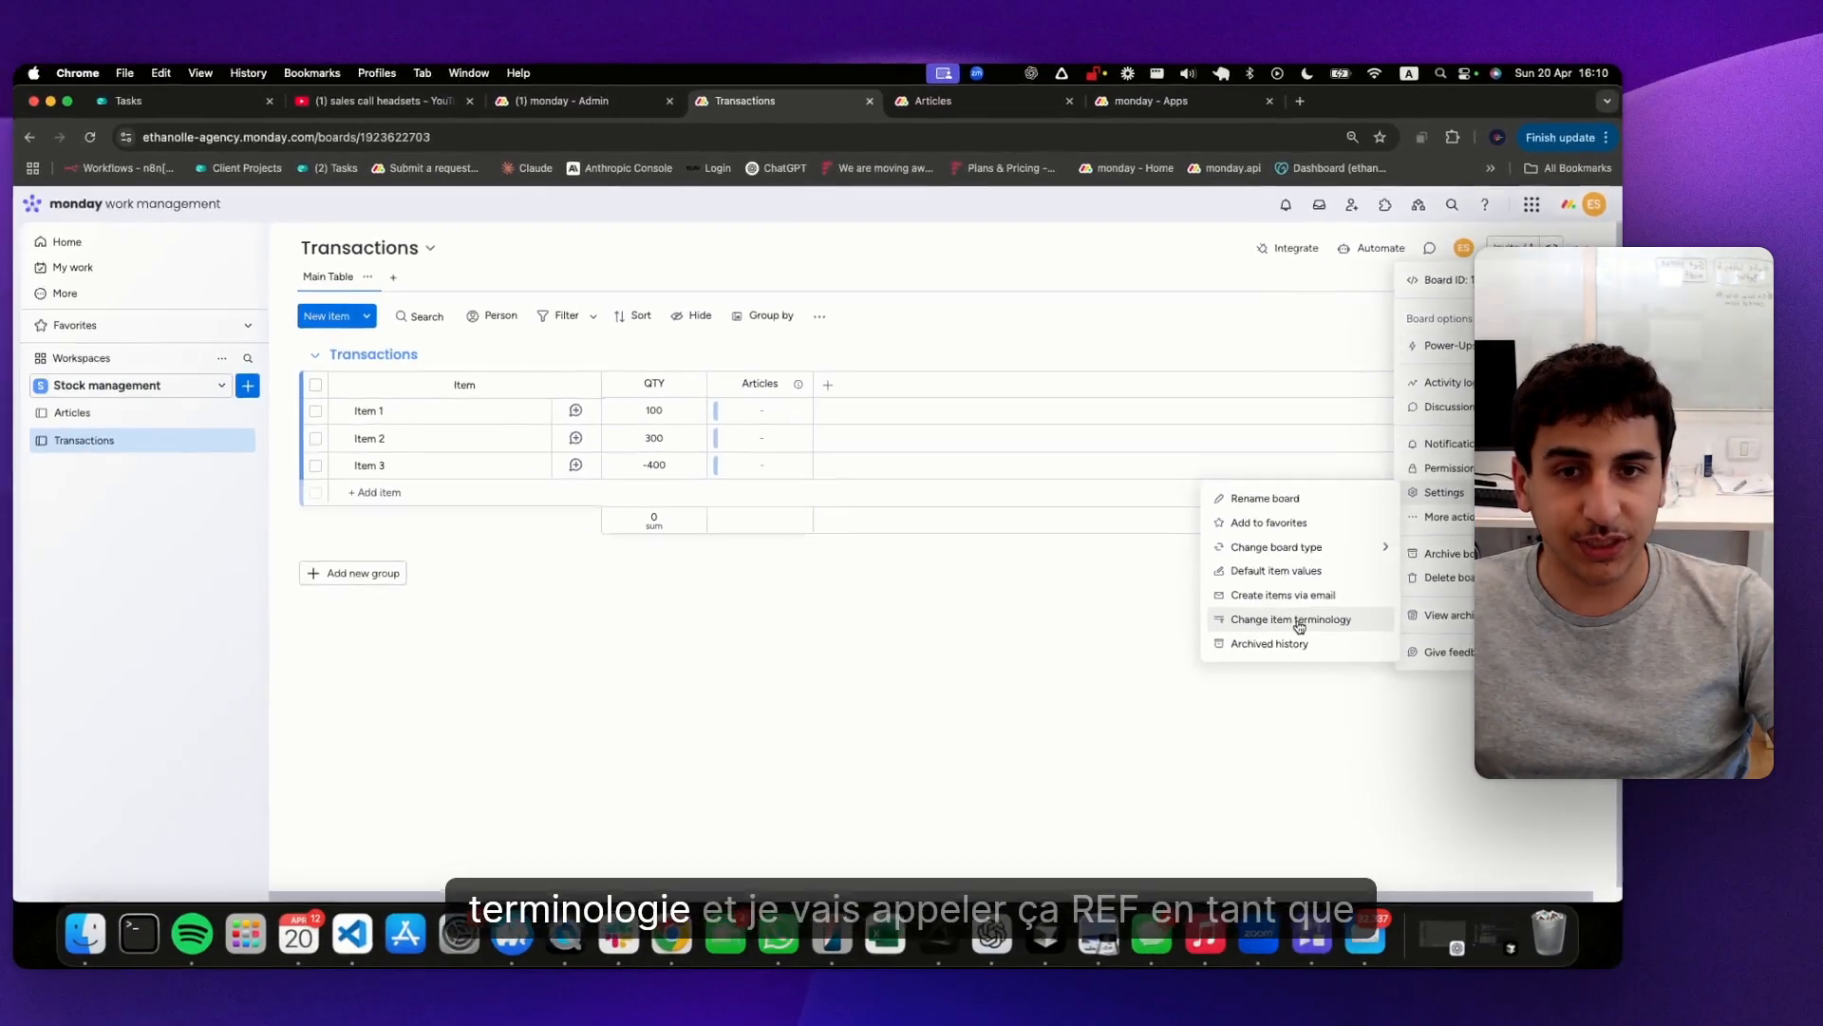
click(1148, 745)
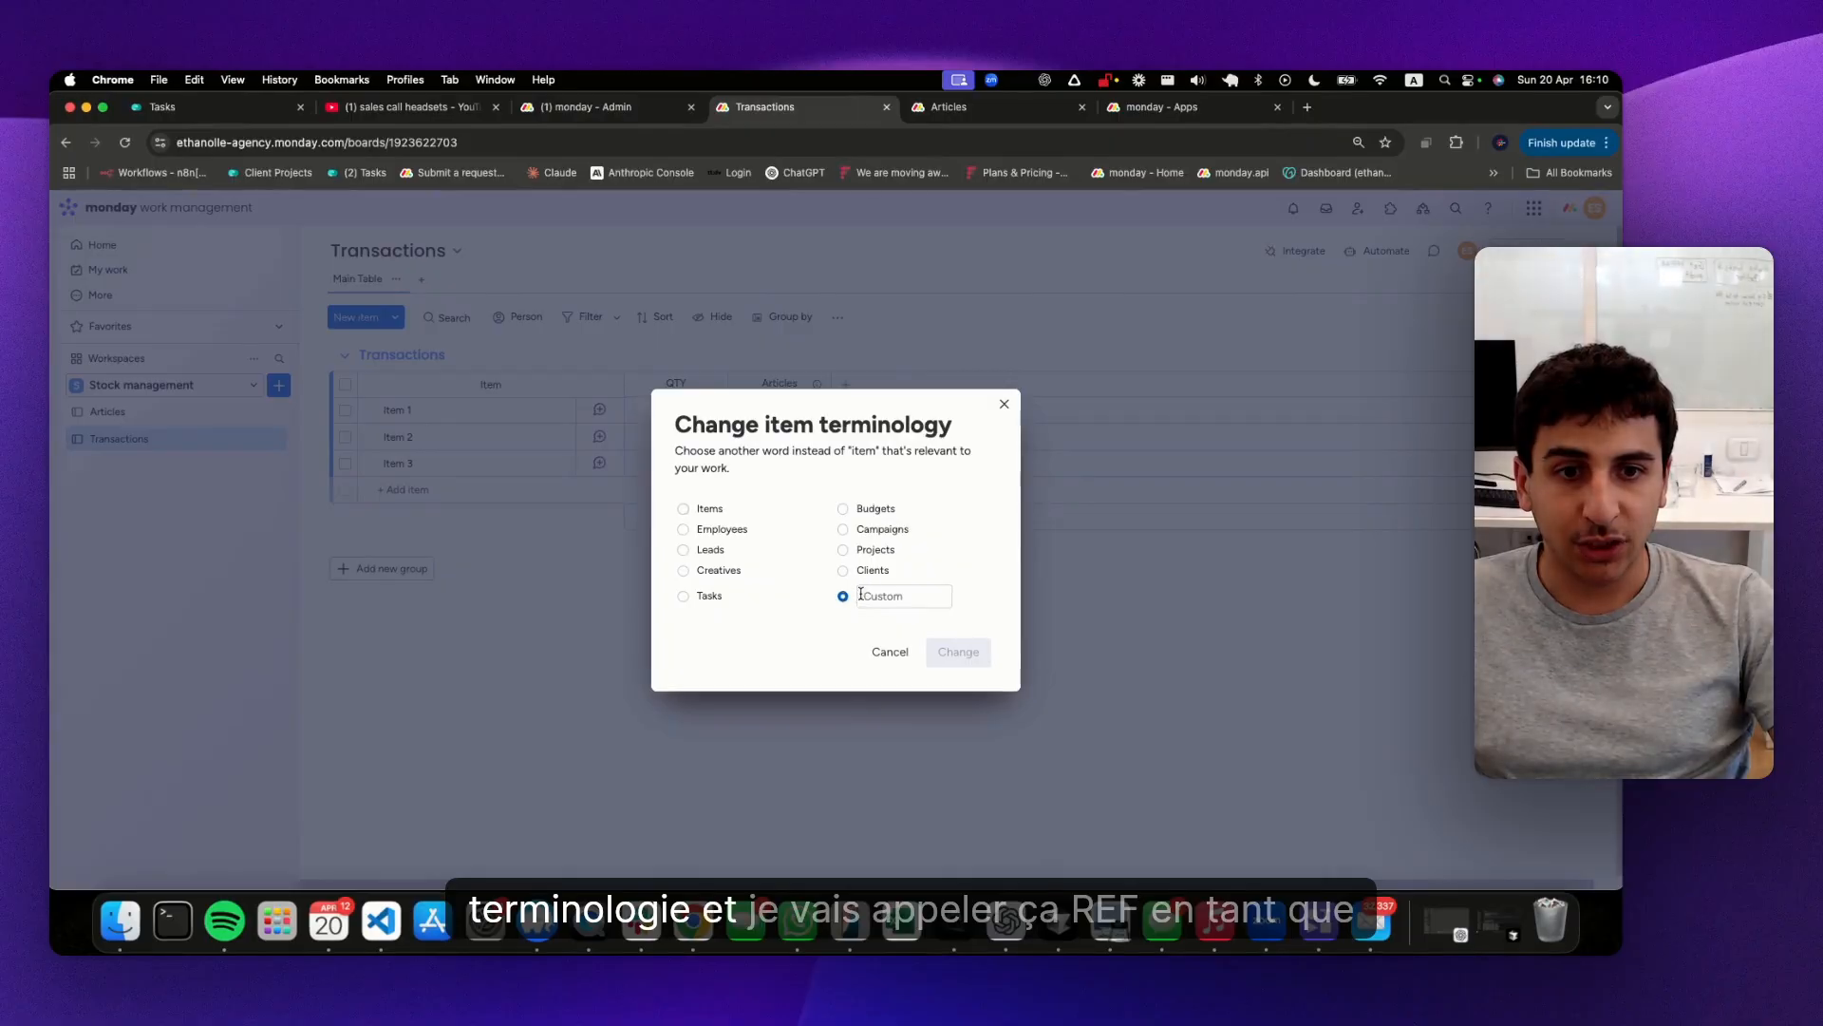
text(Ref)
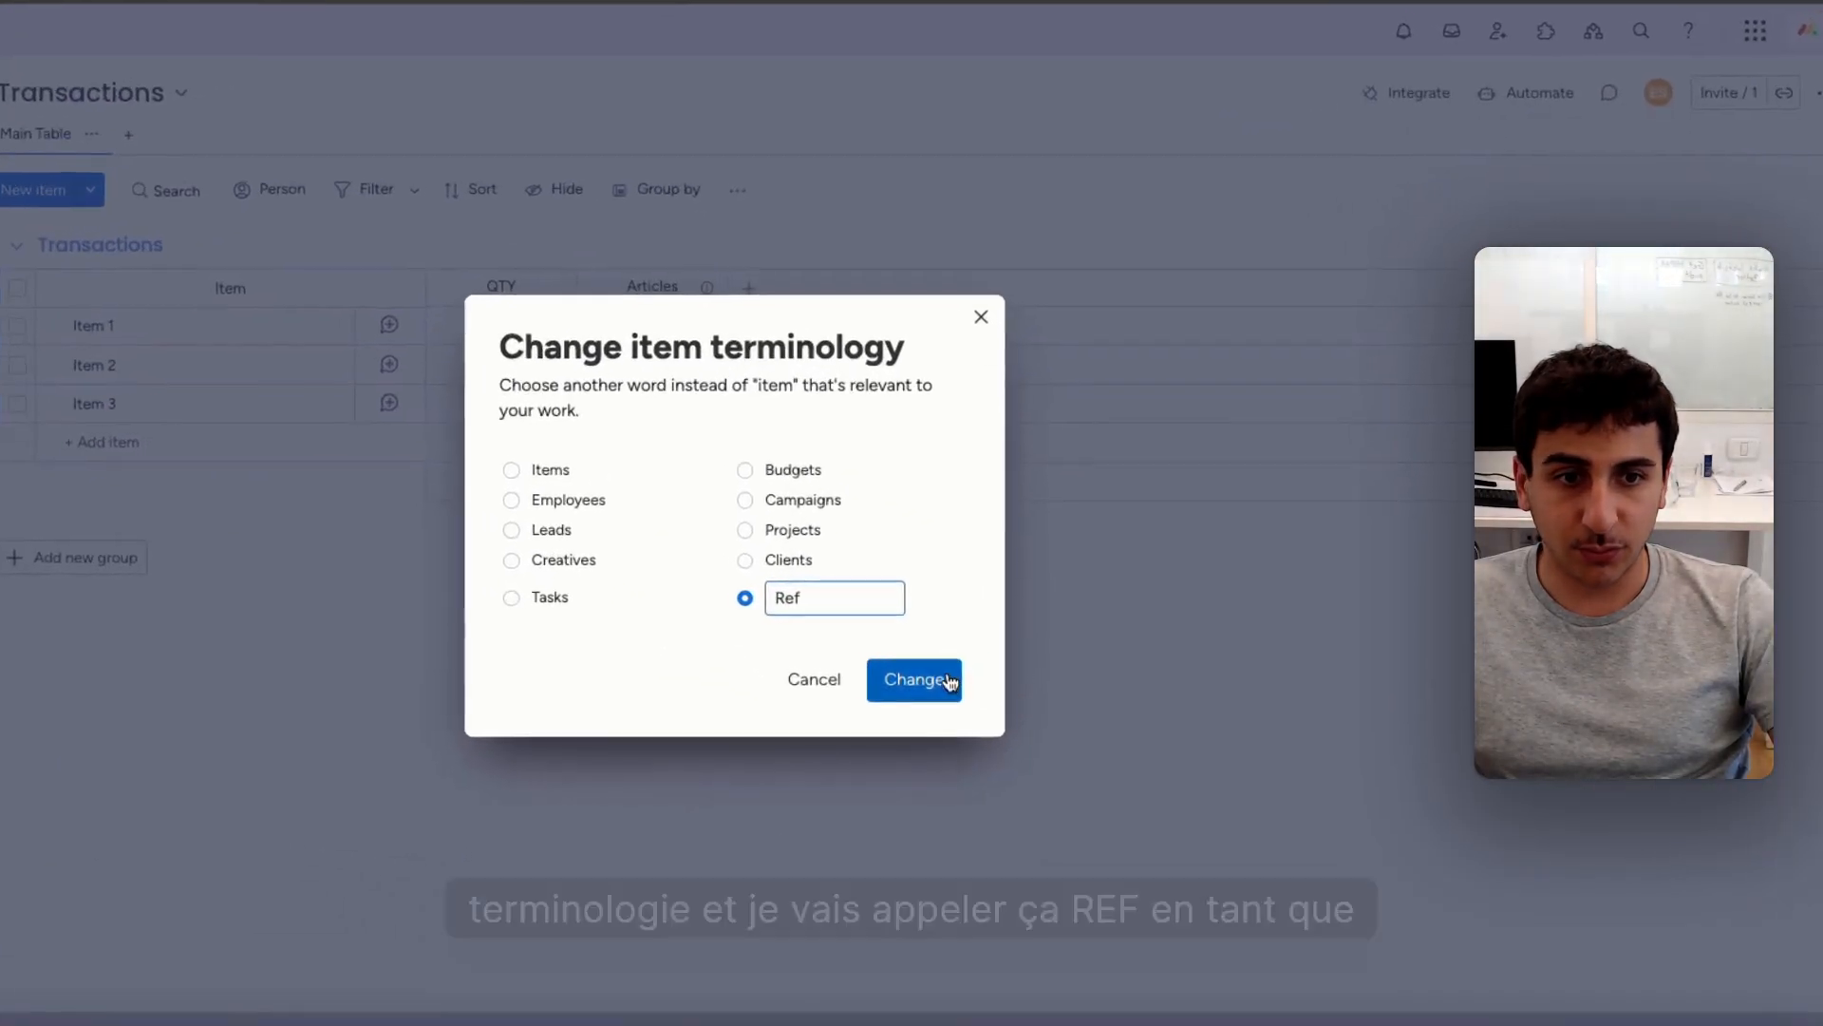
click(981, 653)
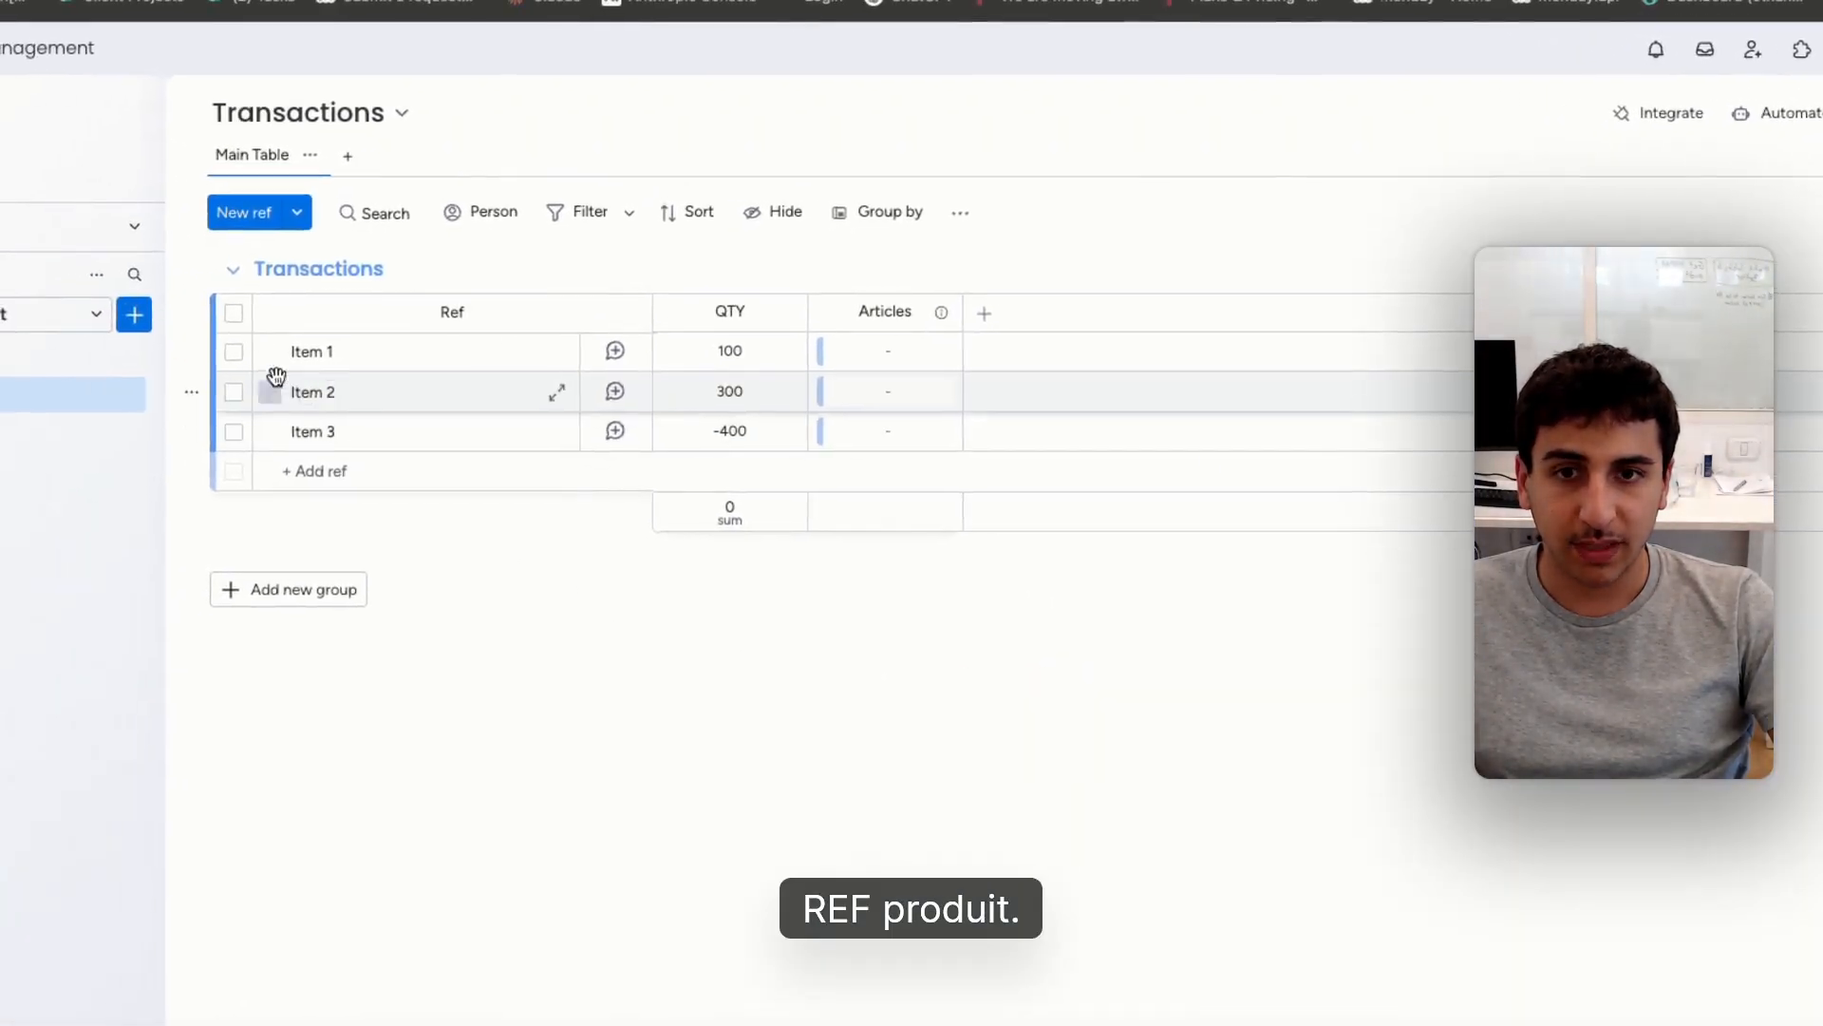
Add an Item Card view to Item 1 in the Articles board and delete its Information widget
click(76, 371)
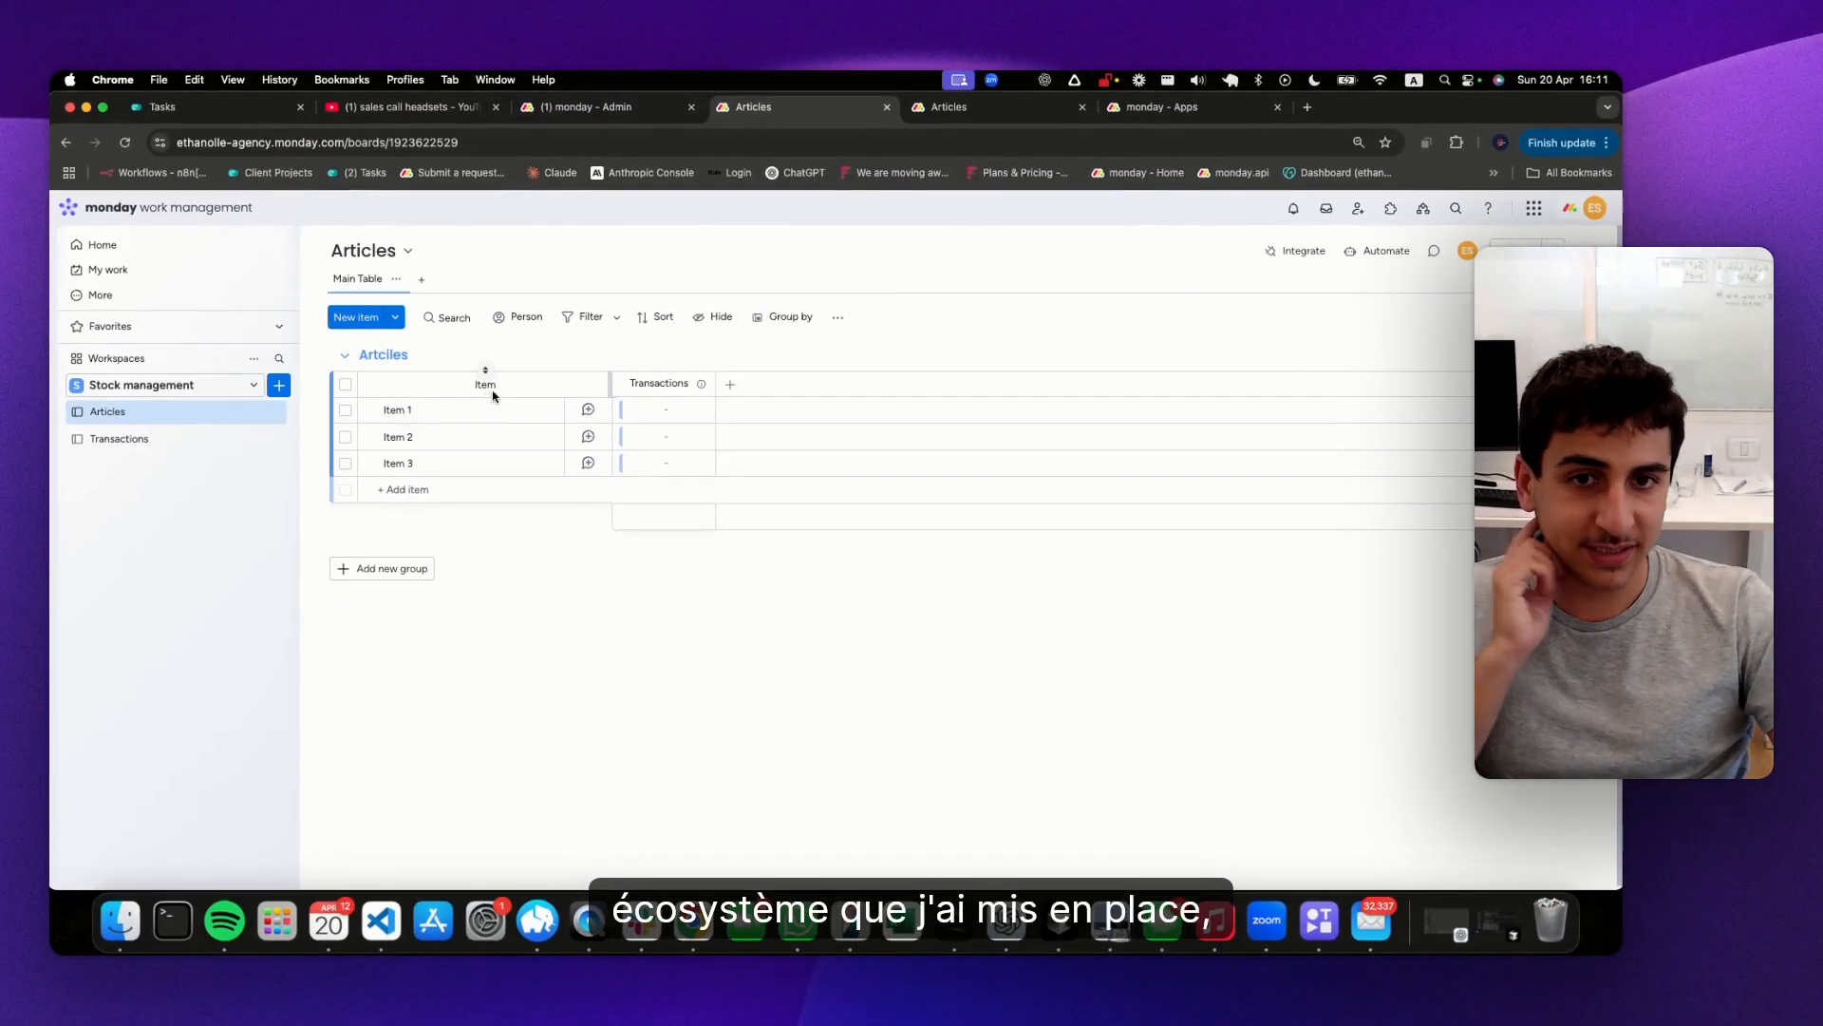
click(548, 415)
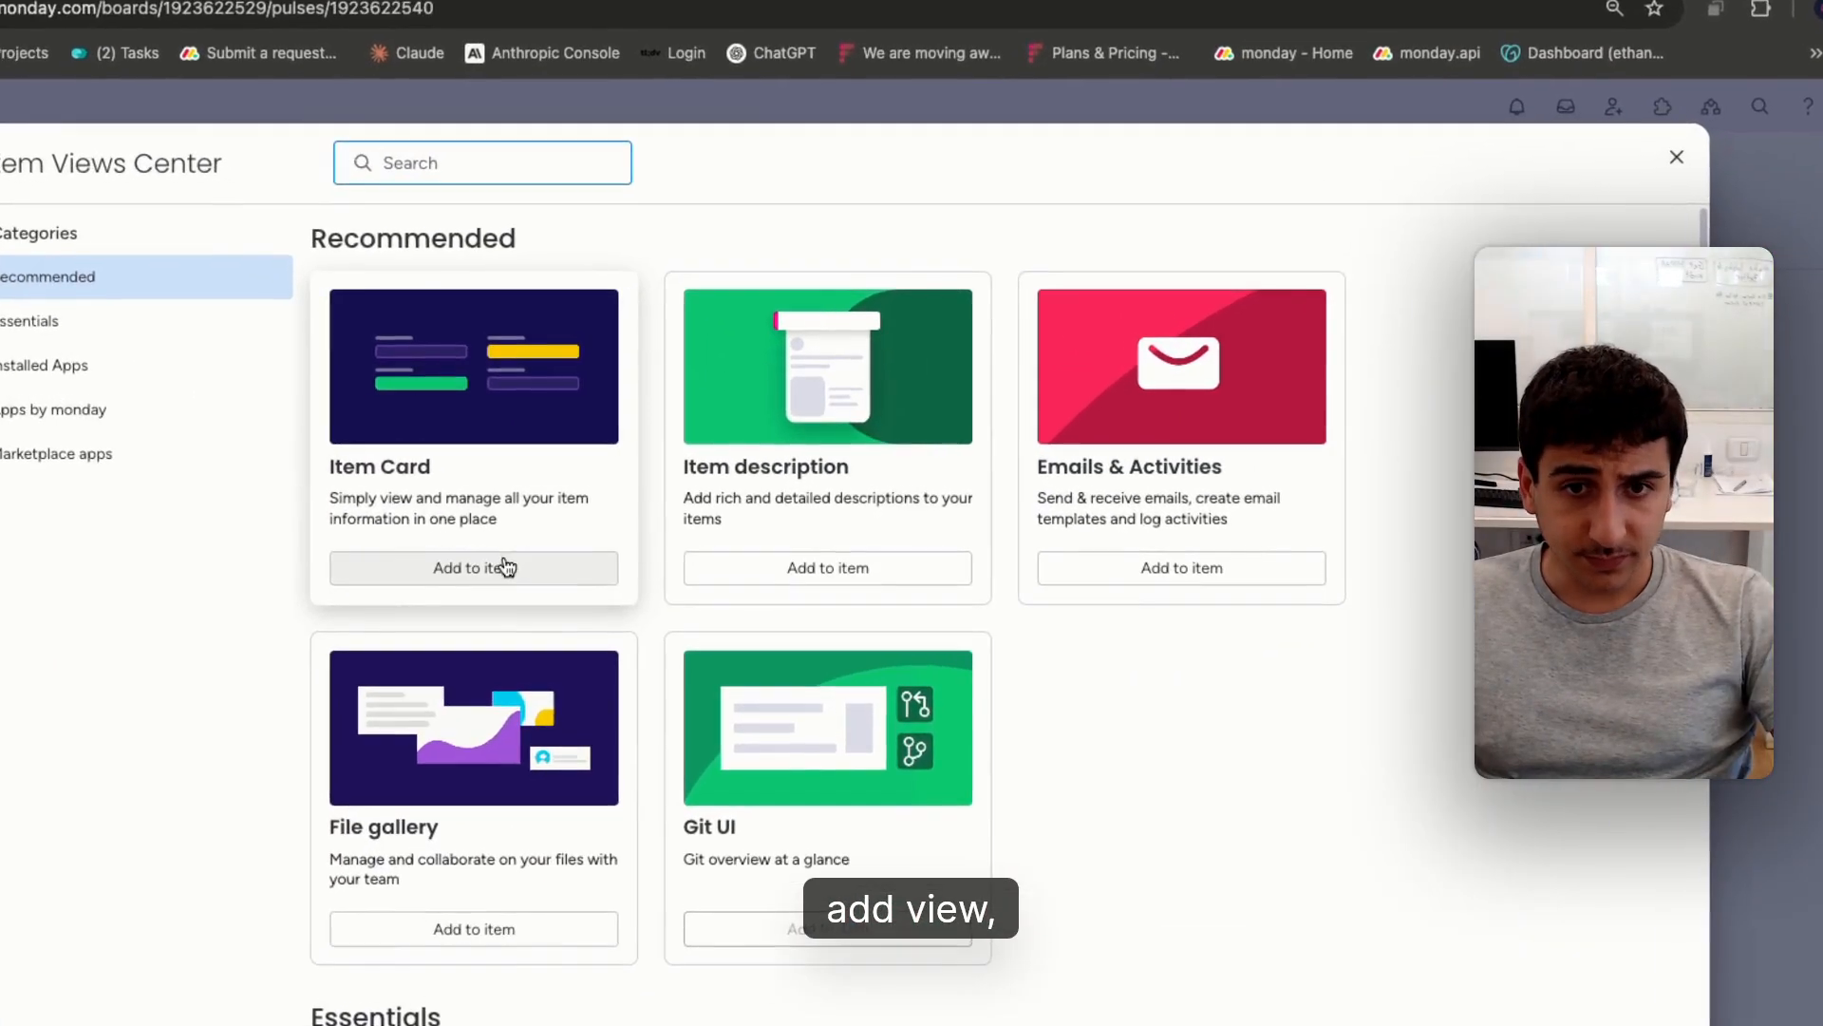
click(475, 570)
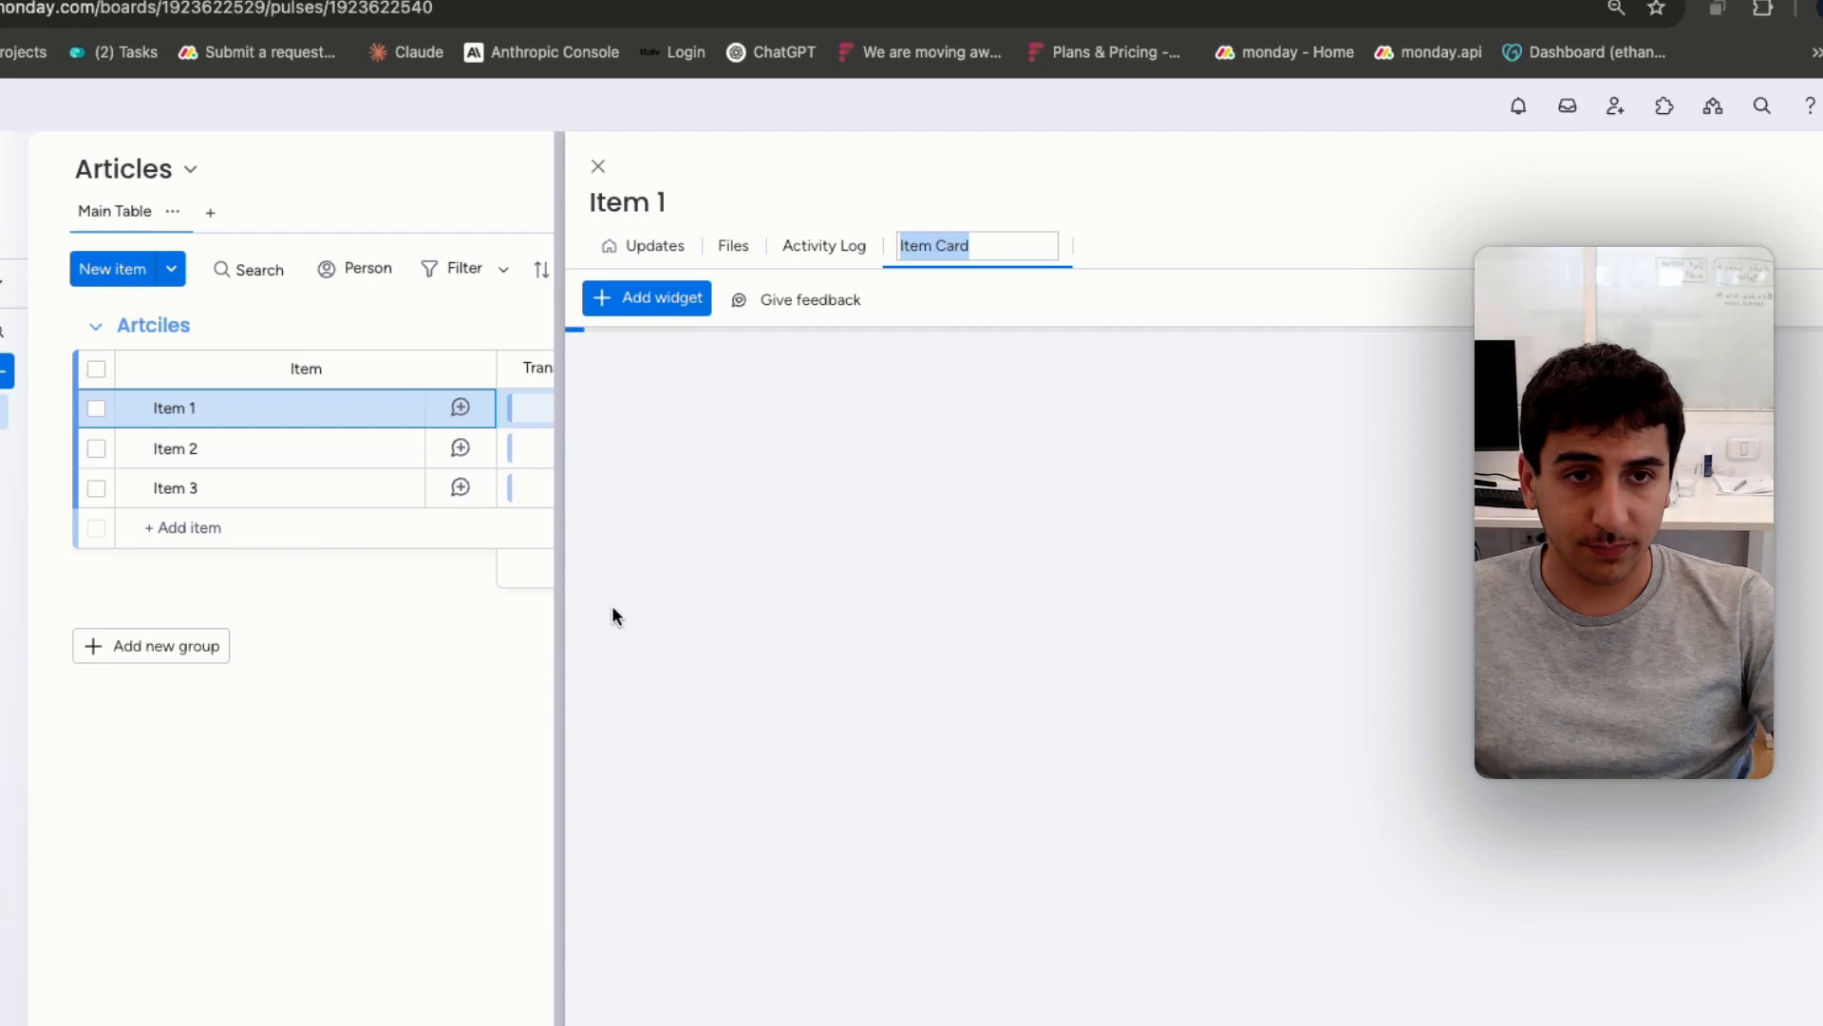
click(1240, 338)
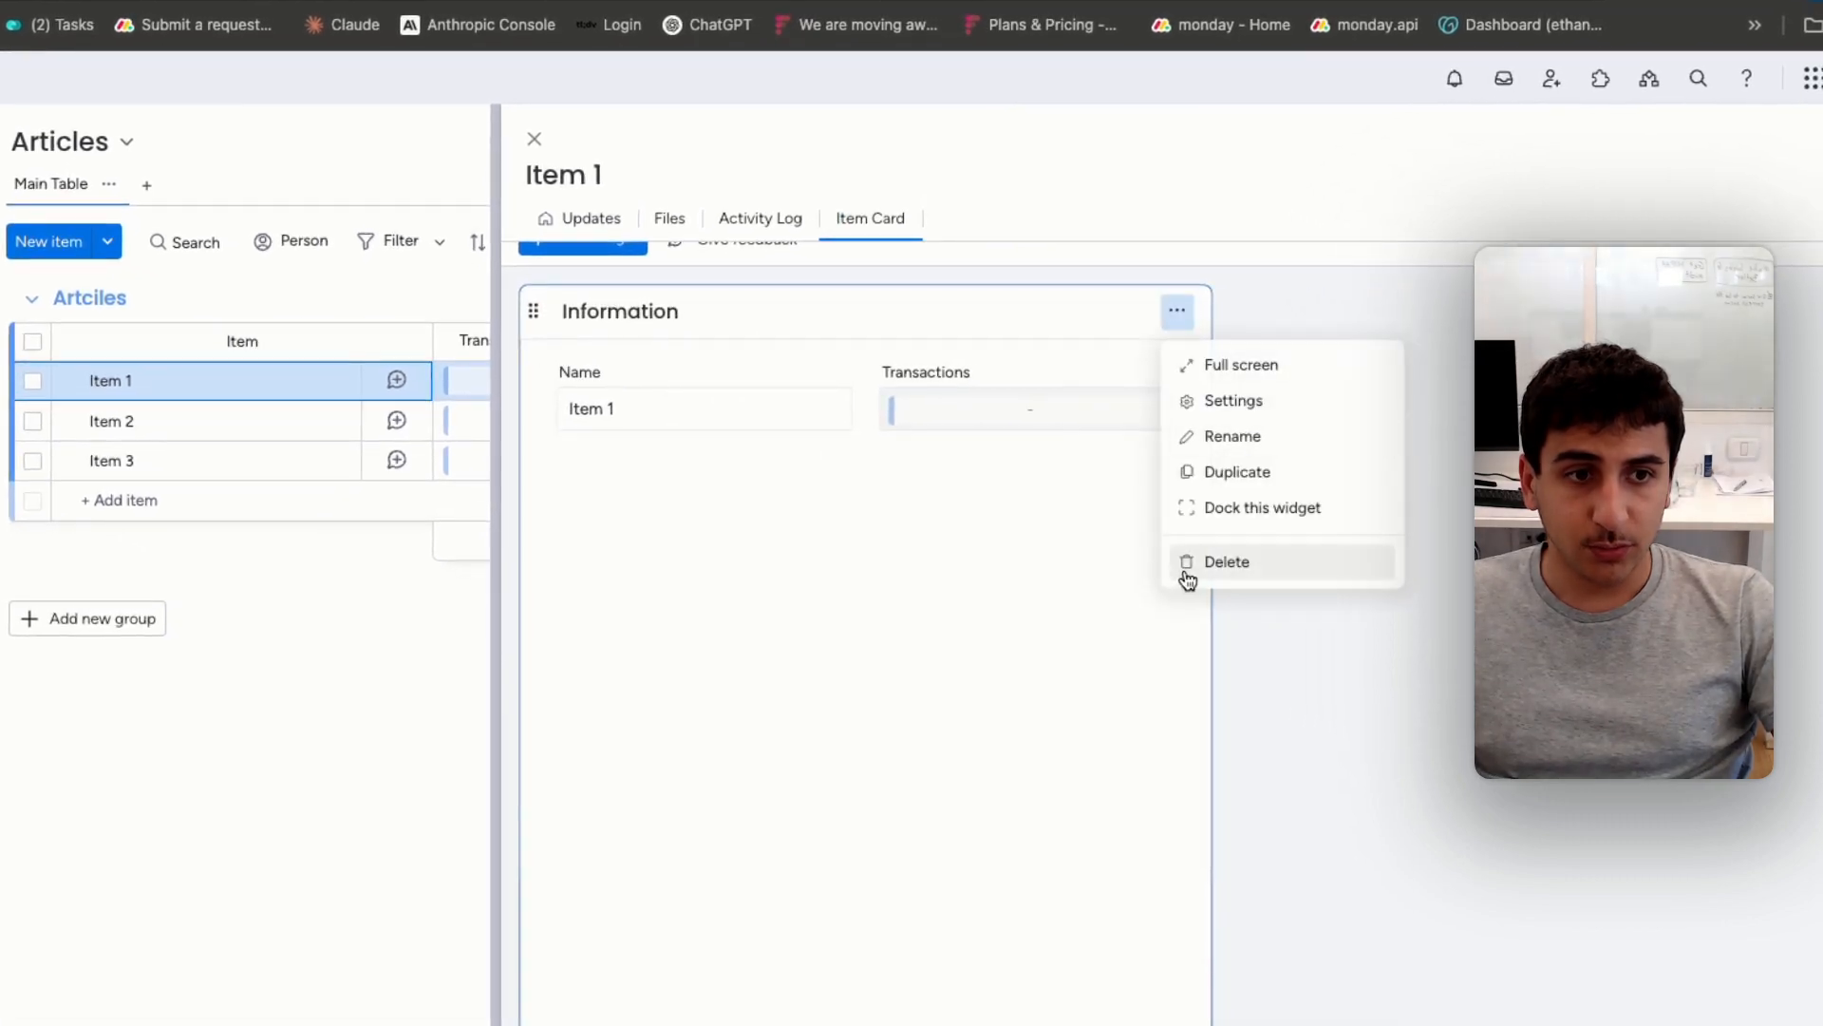
click(1188, 564)
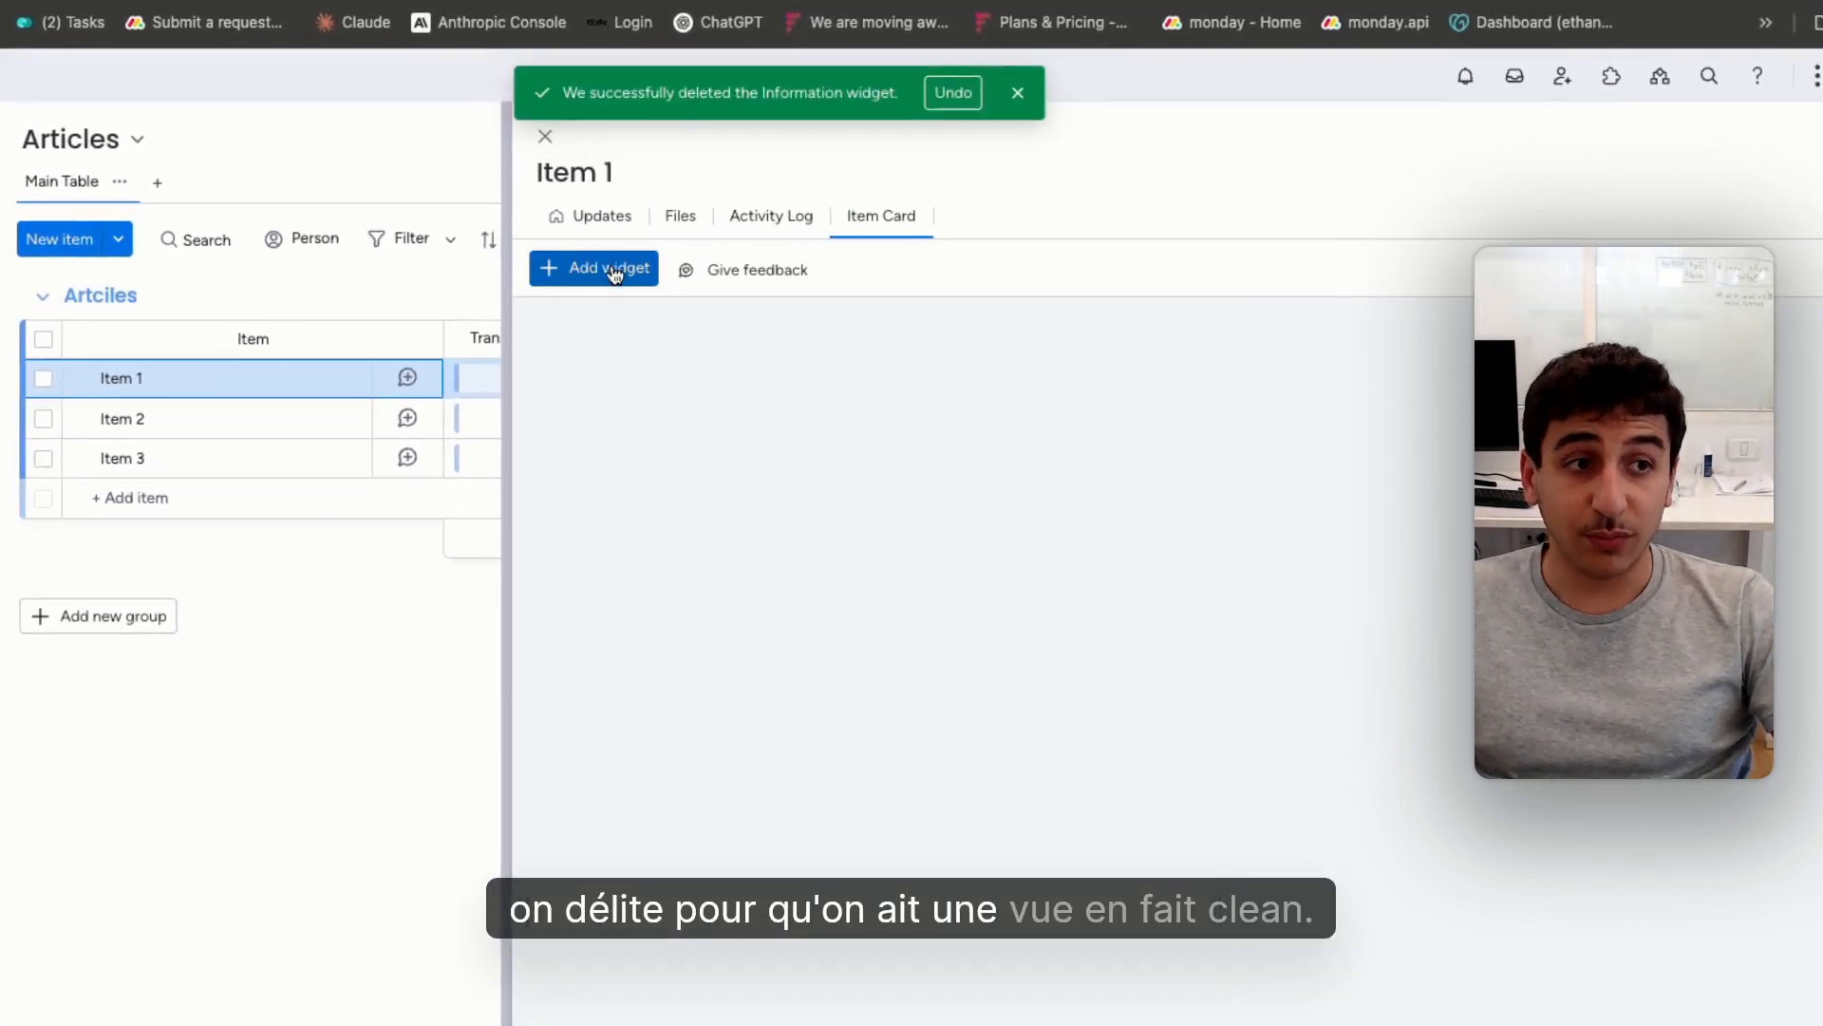
Add a Connected boards widget to Item 1's Item Card view and dock it
click(608, 269)
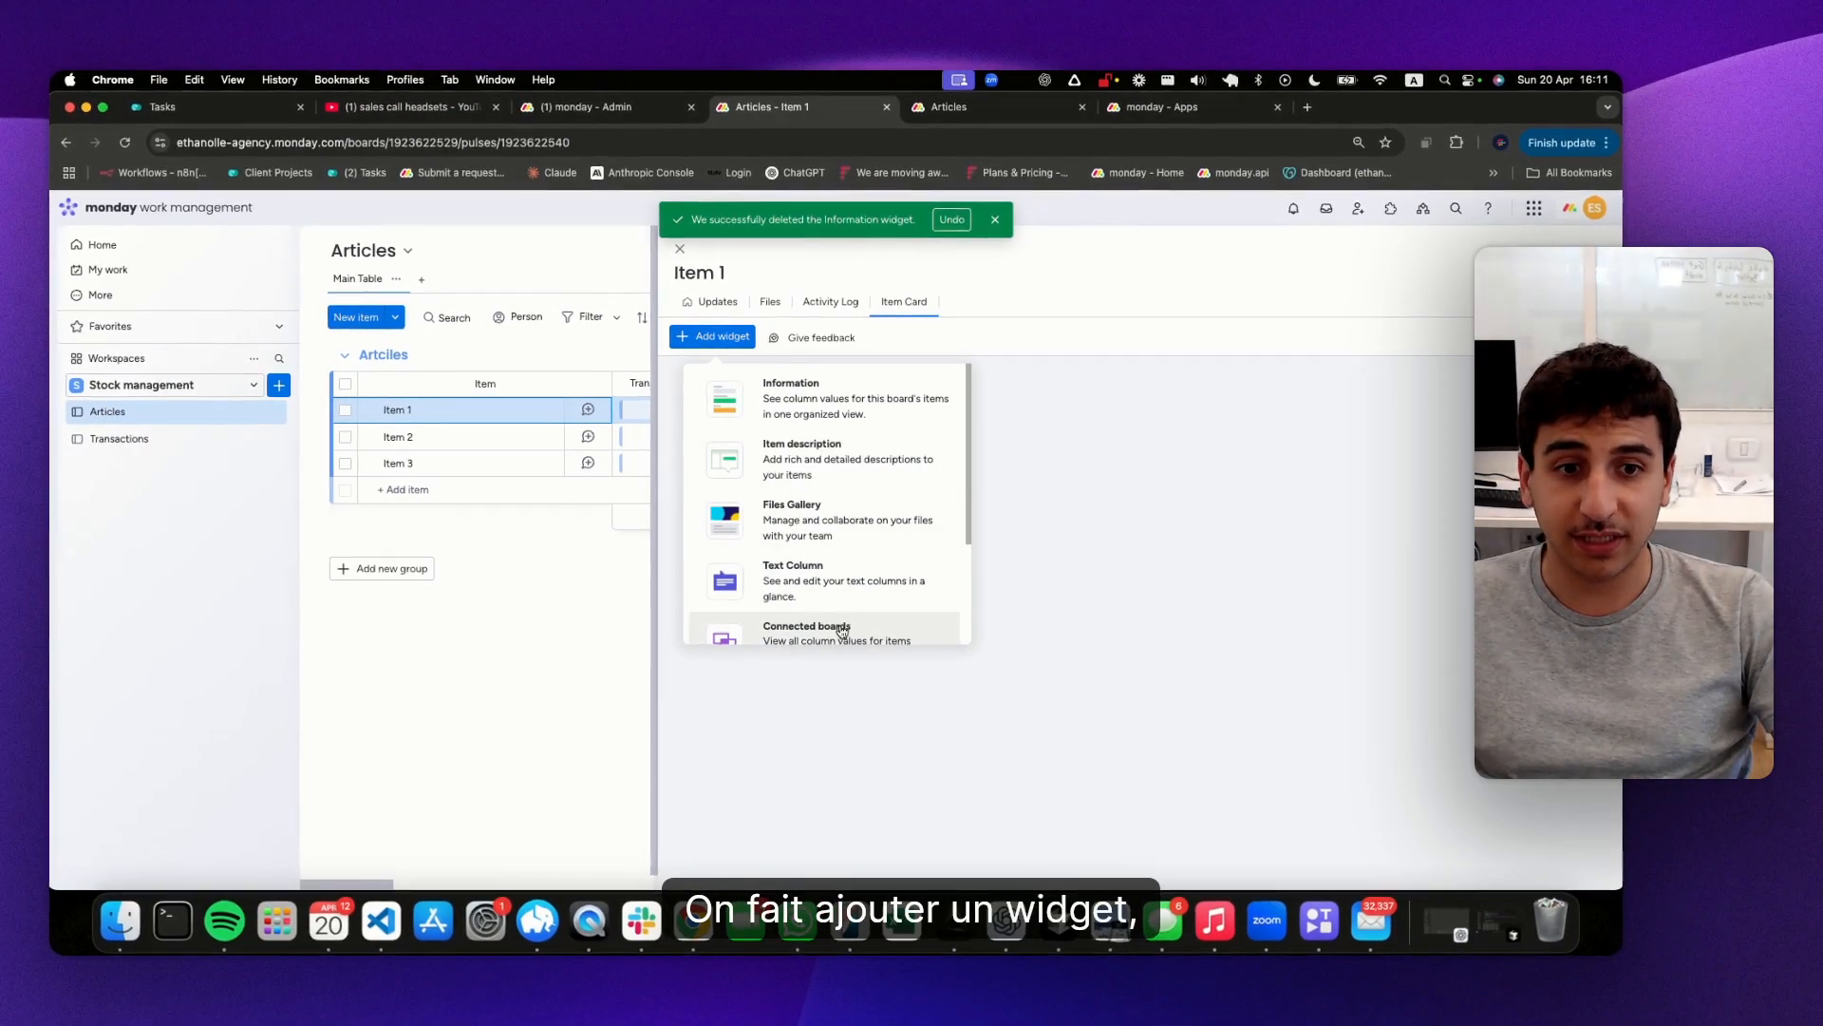
click(841, 629)
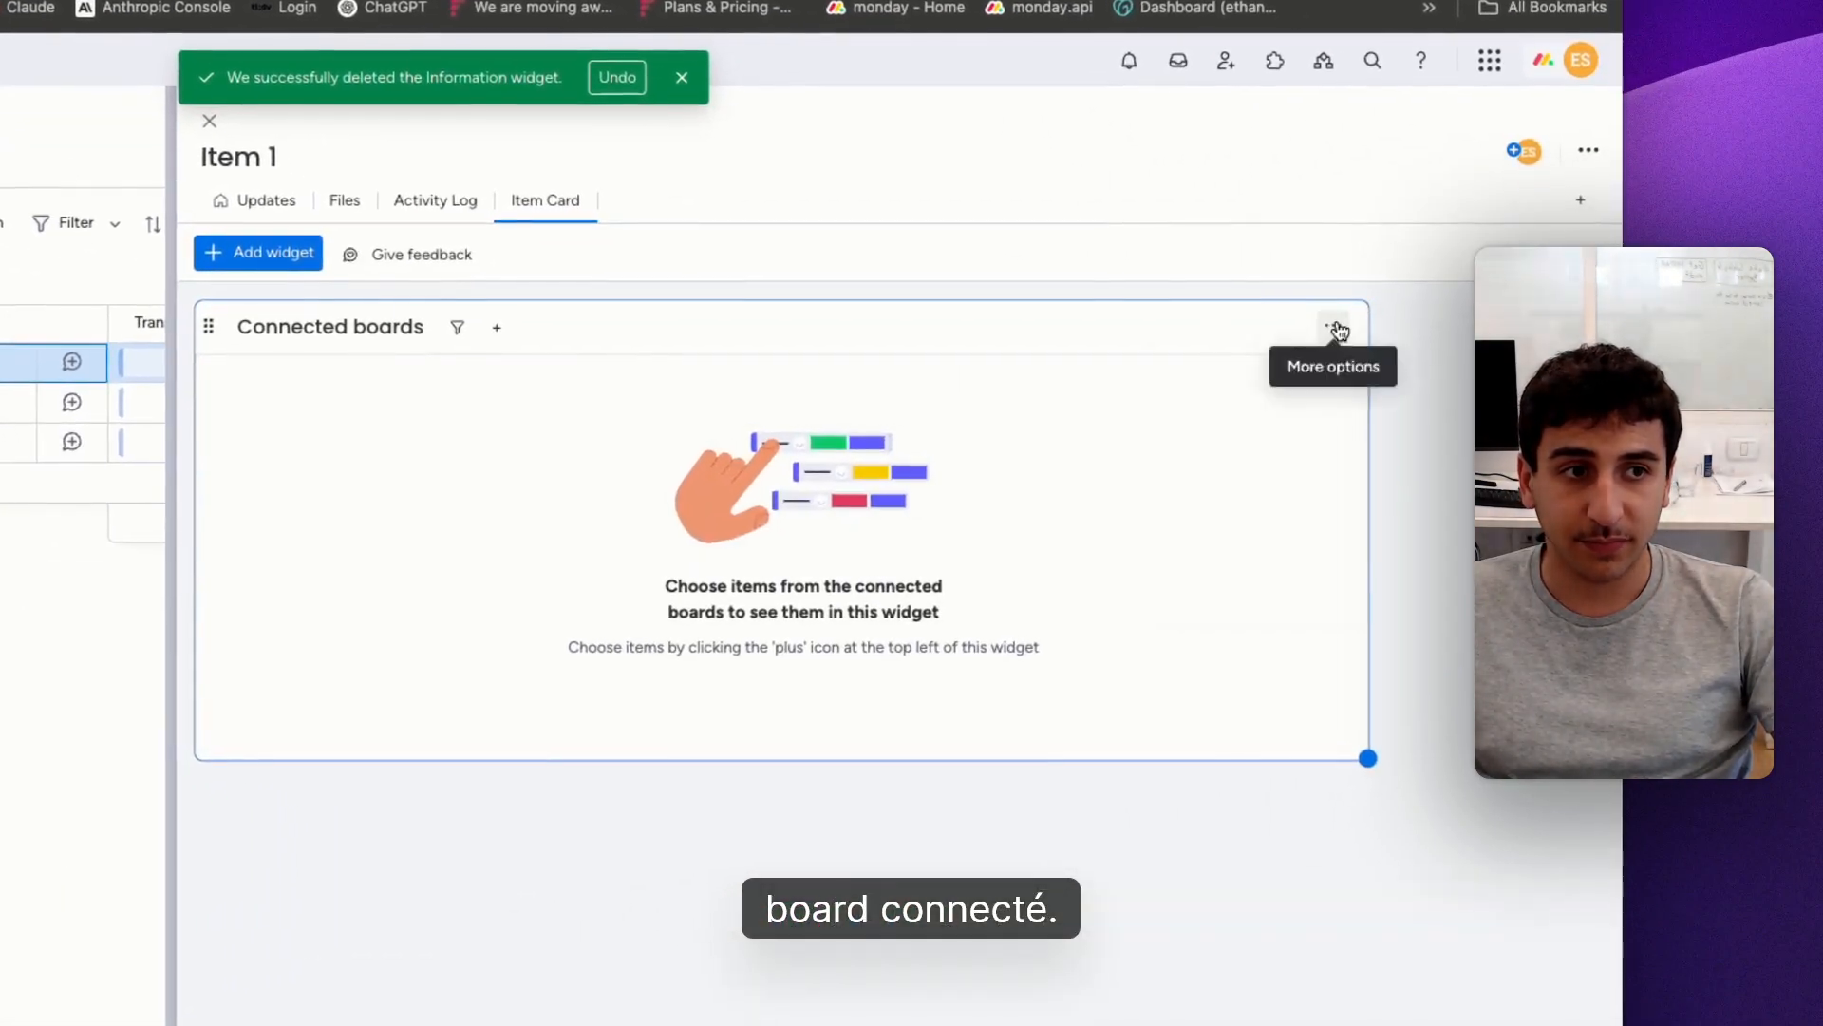
click(1334, 327)
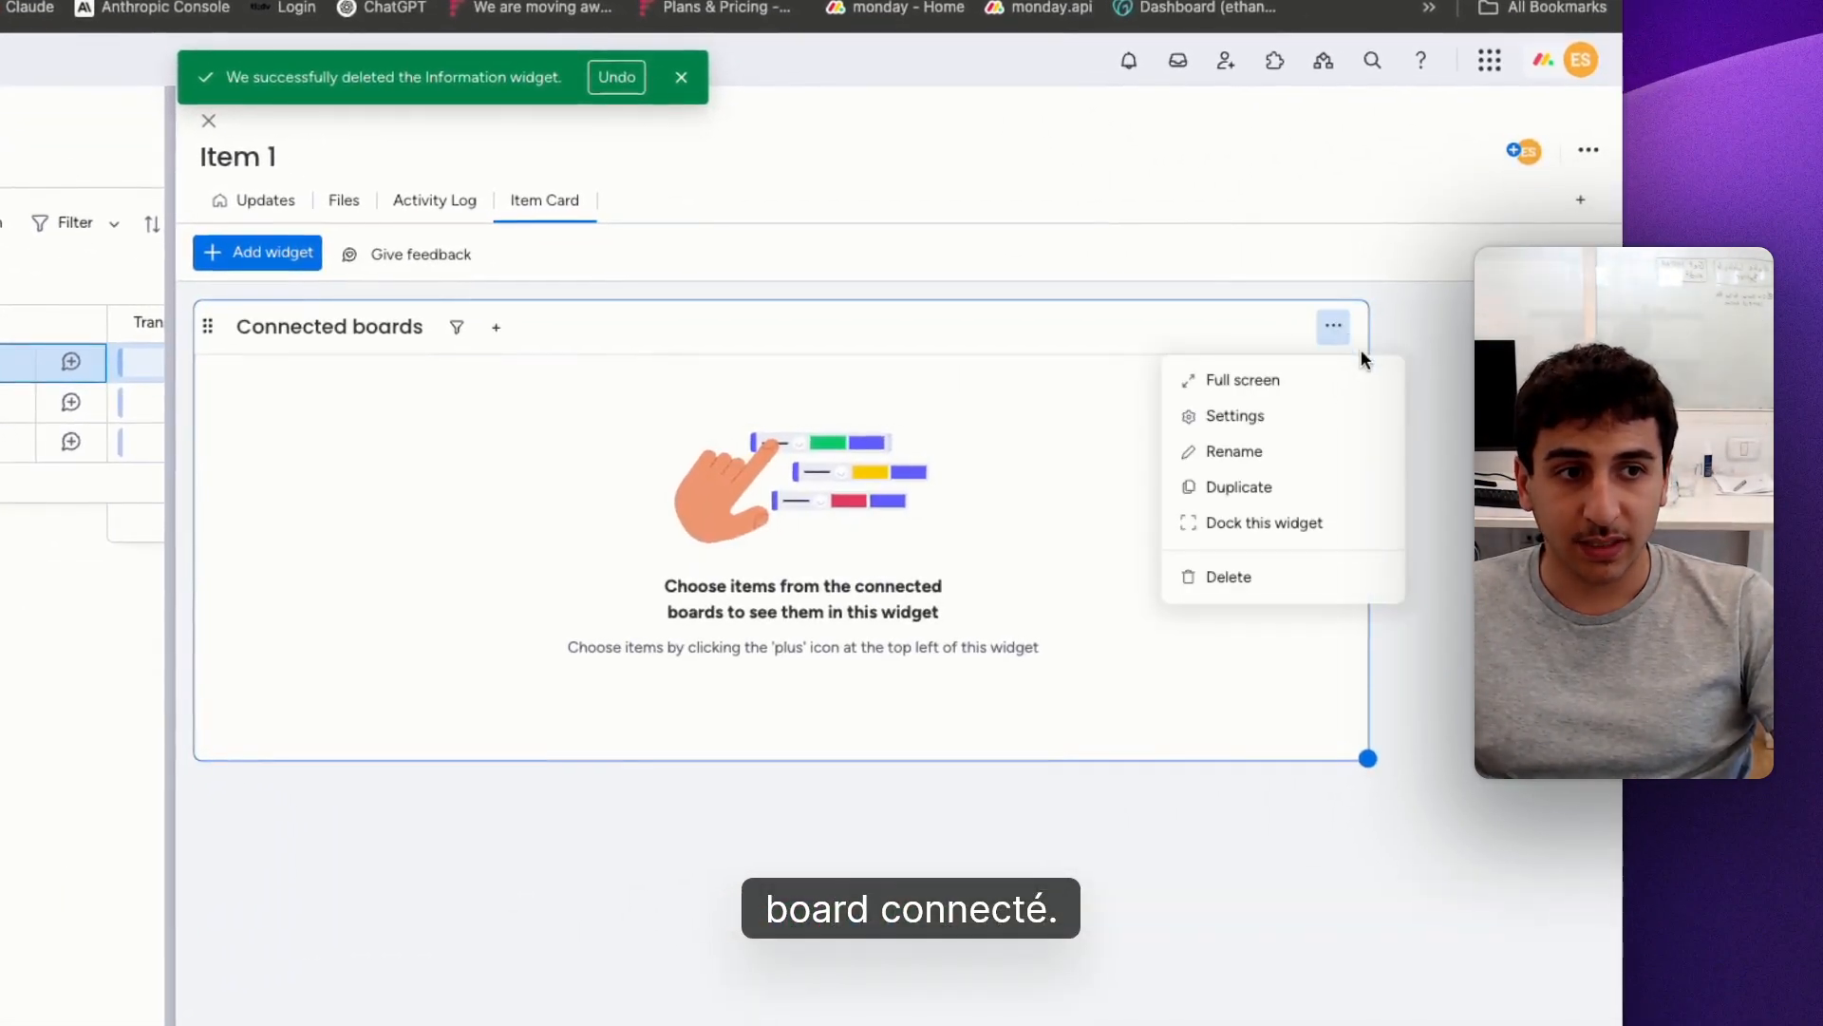
click(1309, 539)
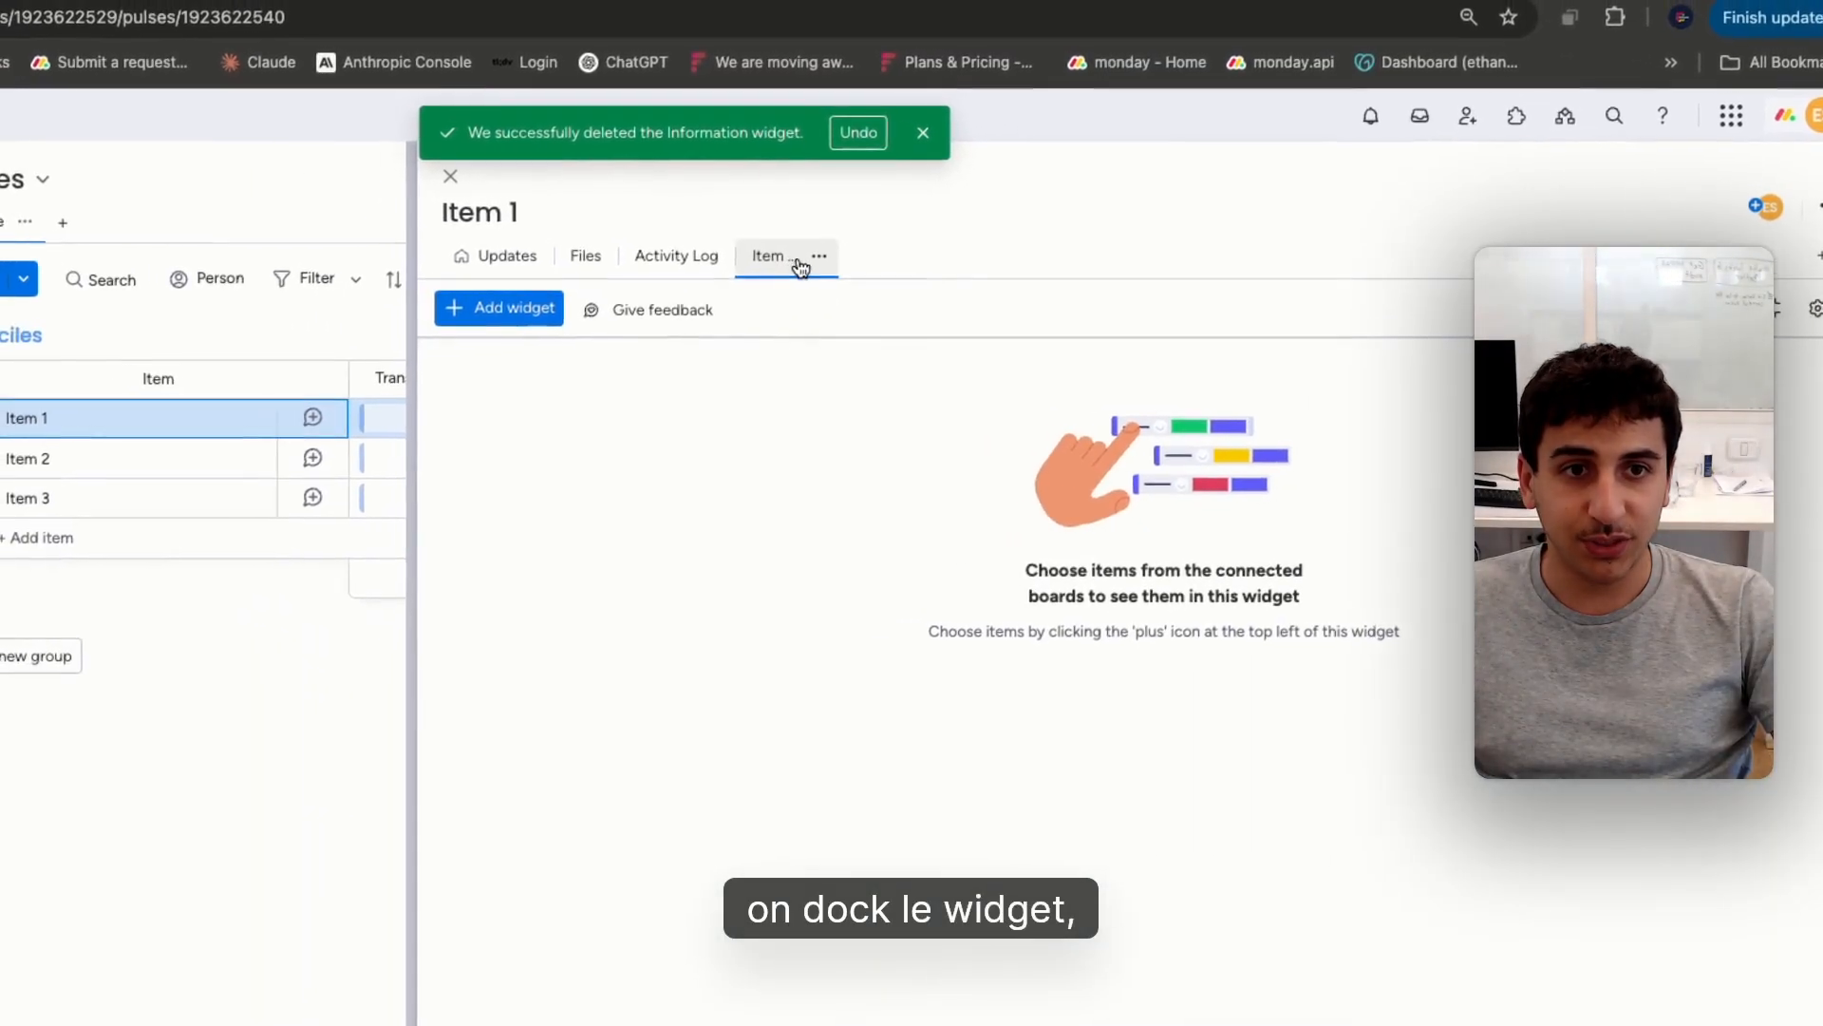
Set the Item Card view as the board default and close Item 1's item page
click(575, 201)
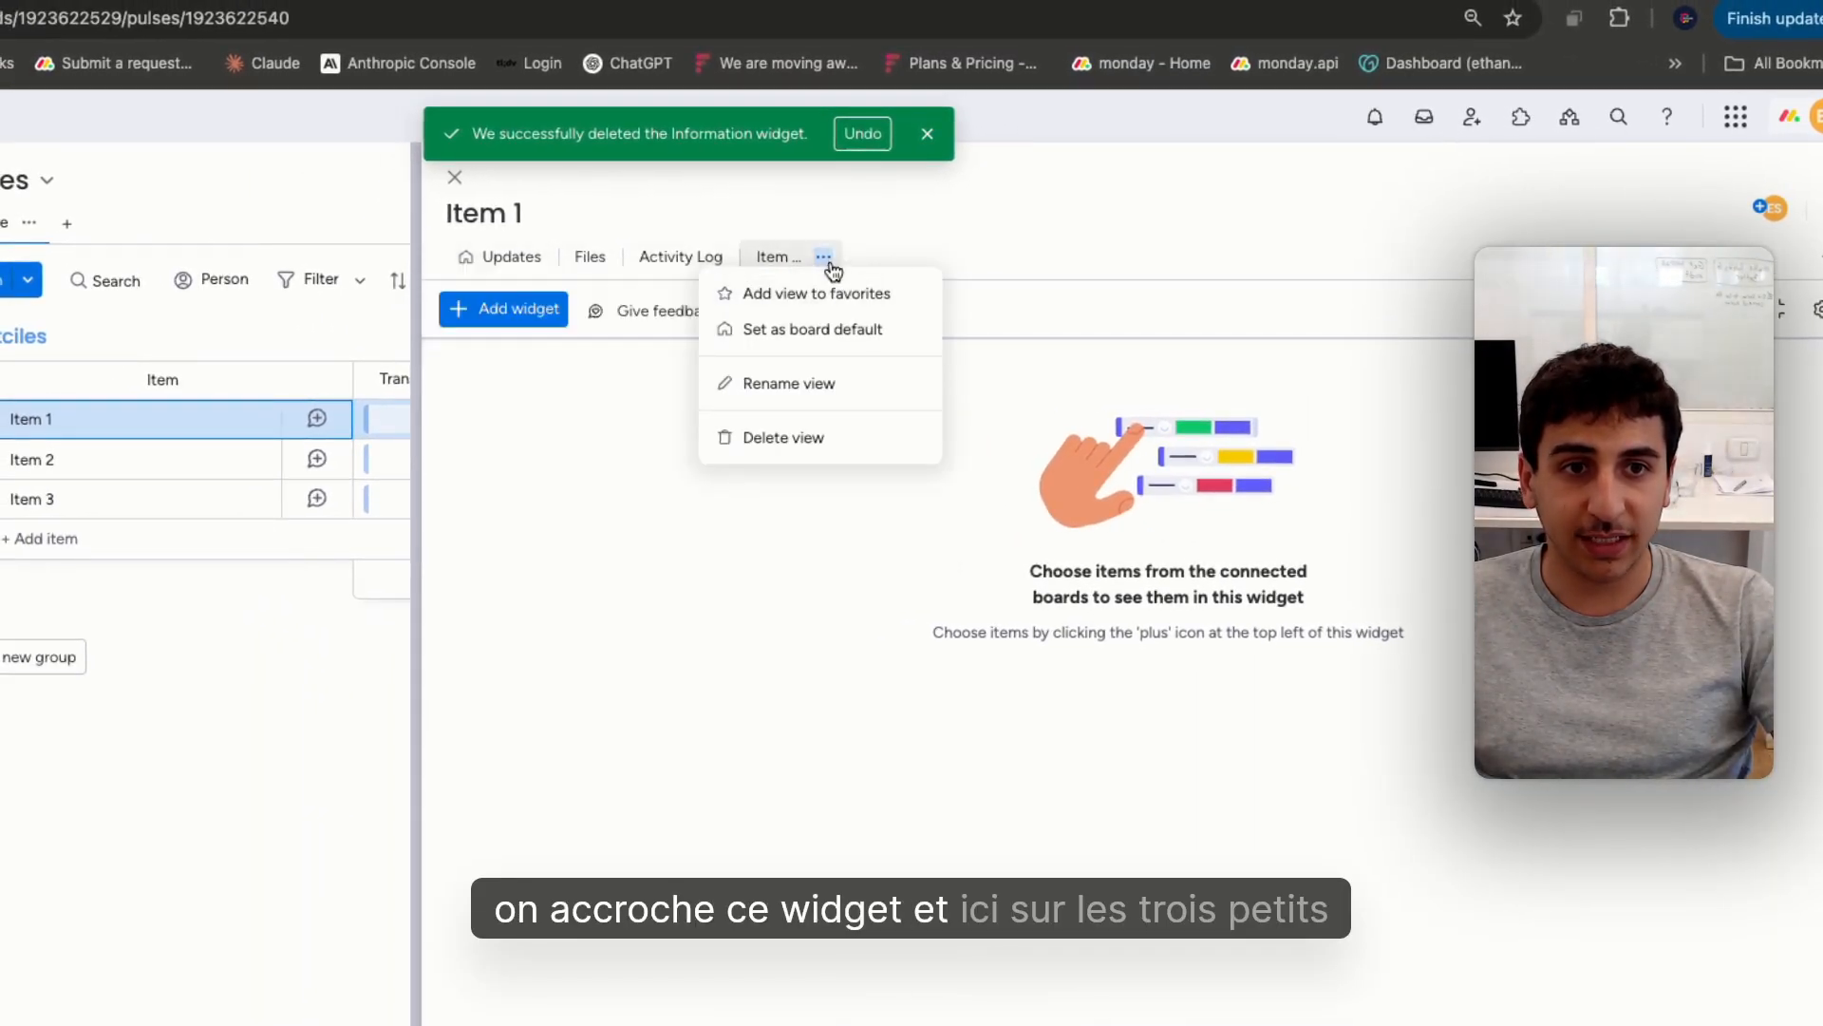
click(837, 329)
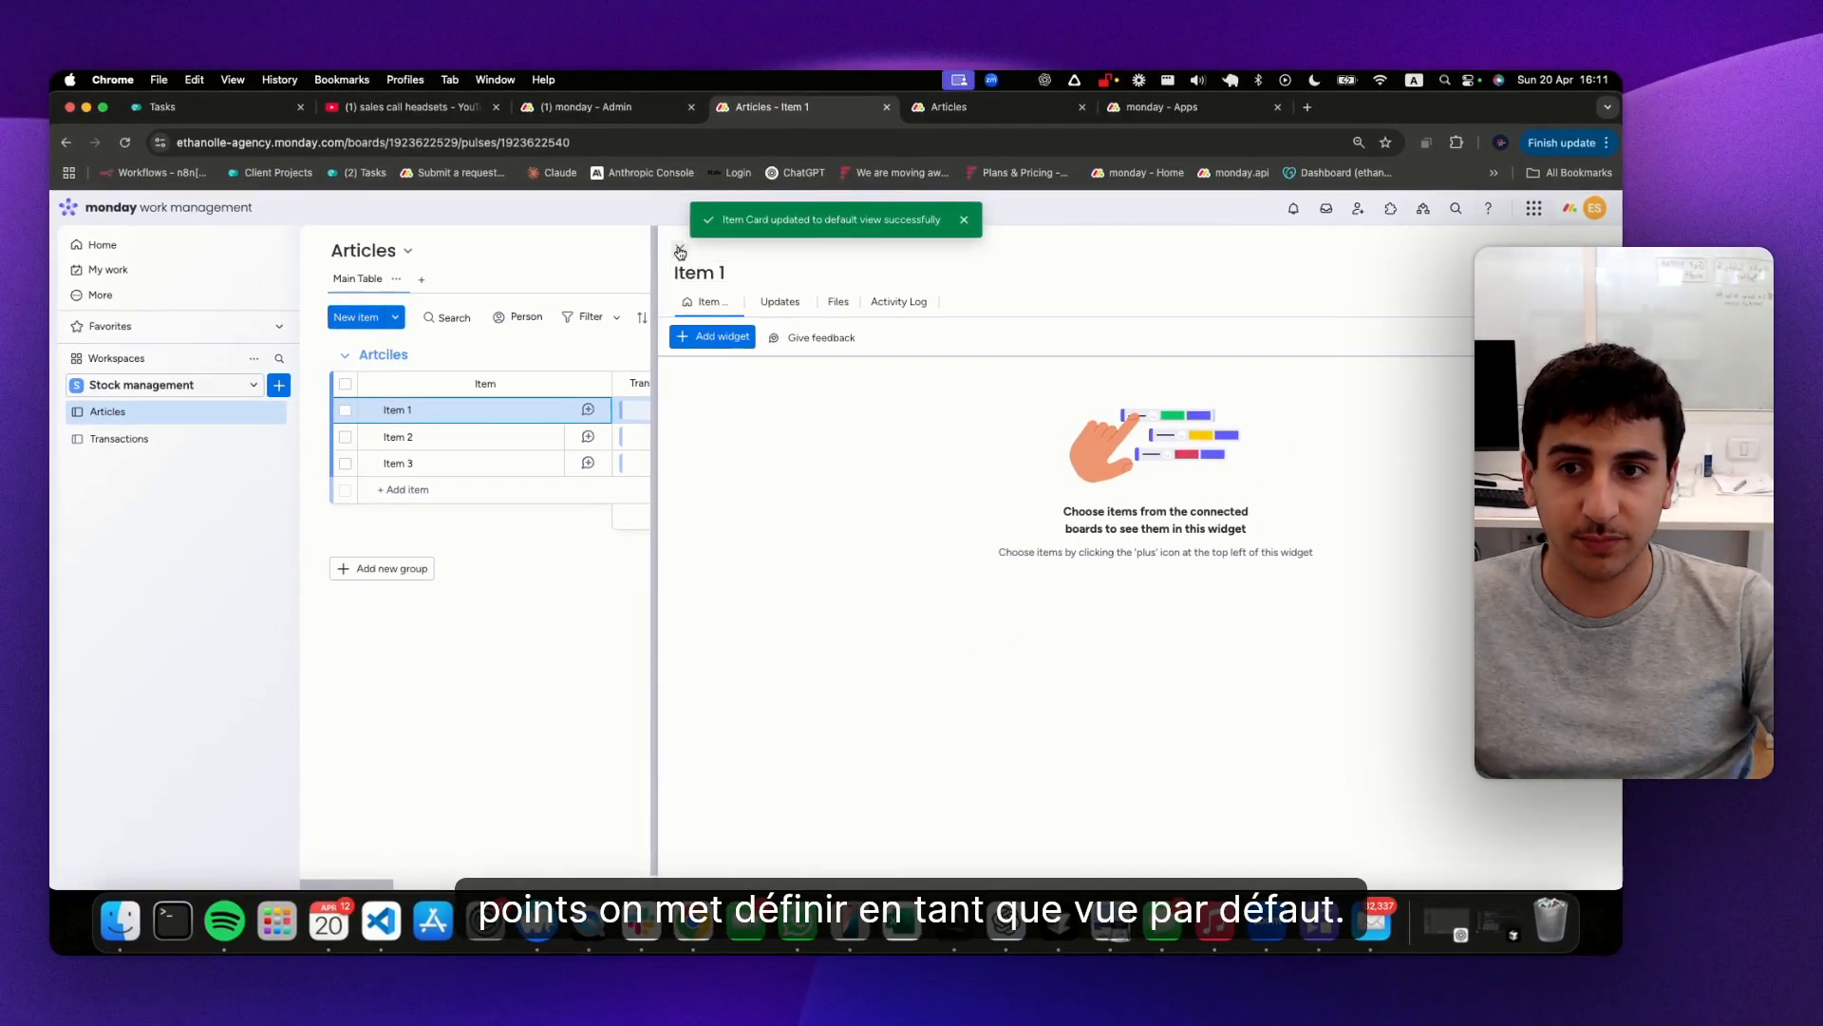
click(680, 251)
Connect the Item 1 transaction to the Item 1 article, and check the link in that article's item card
click(123, 439)
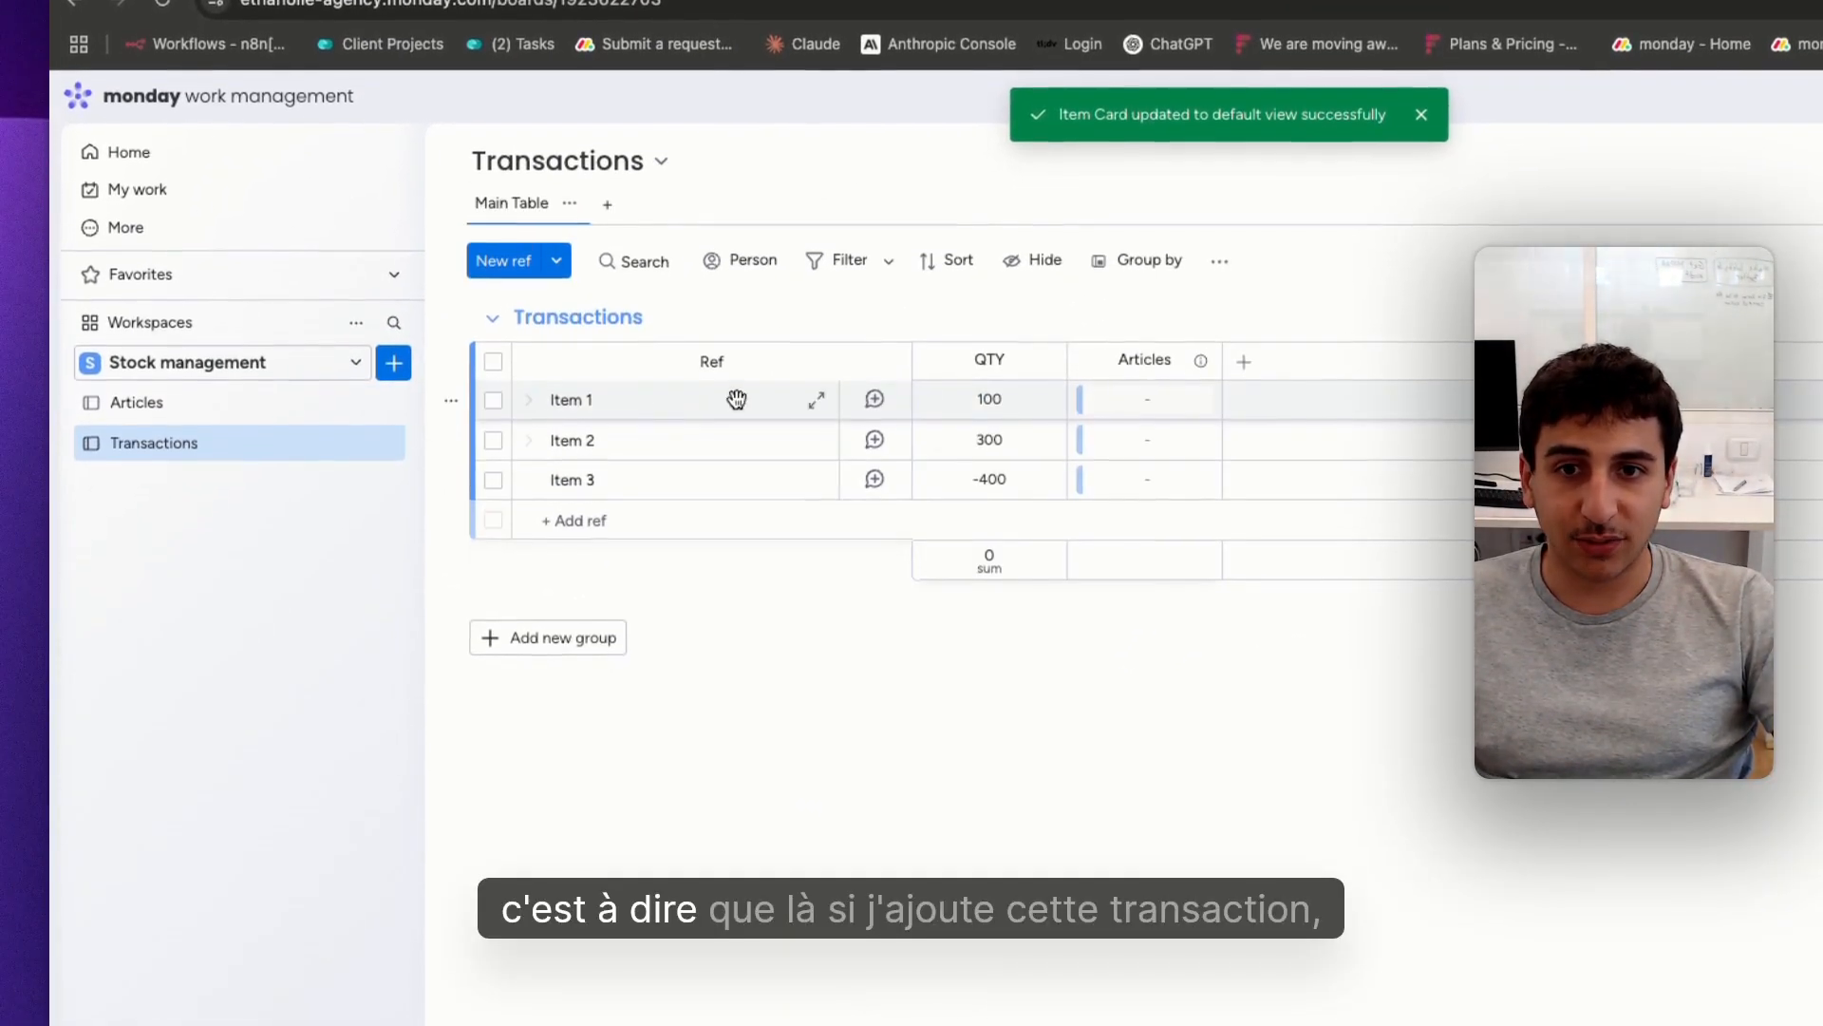
click(1108, 397)
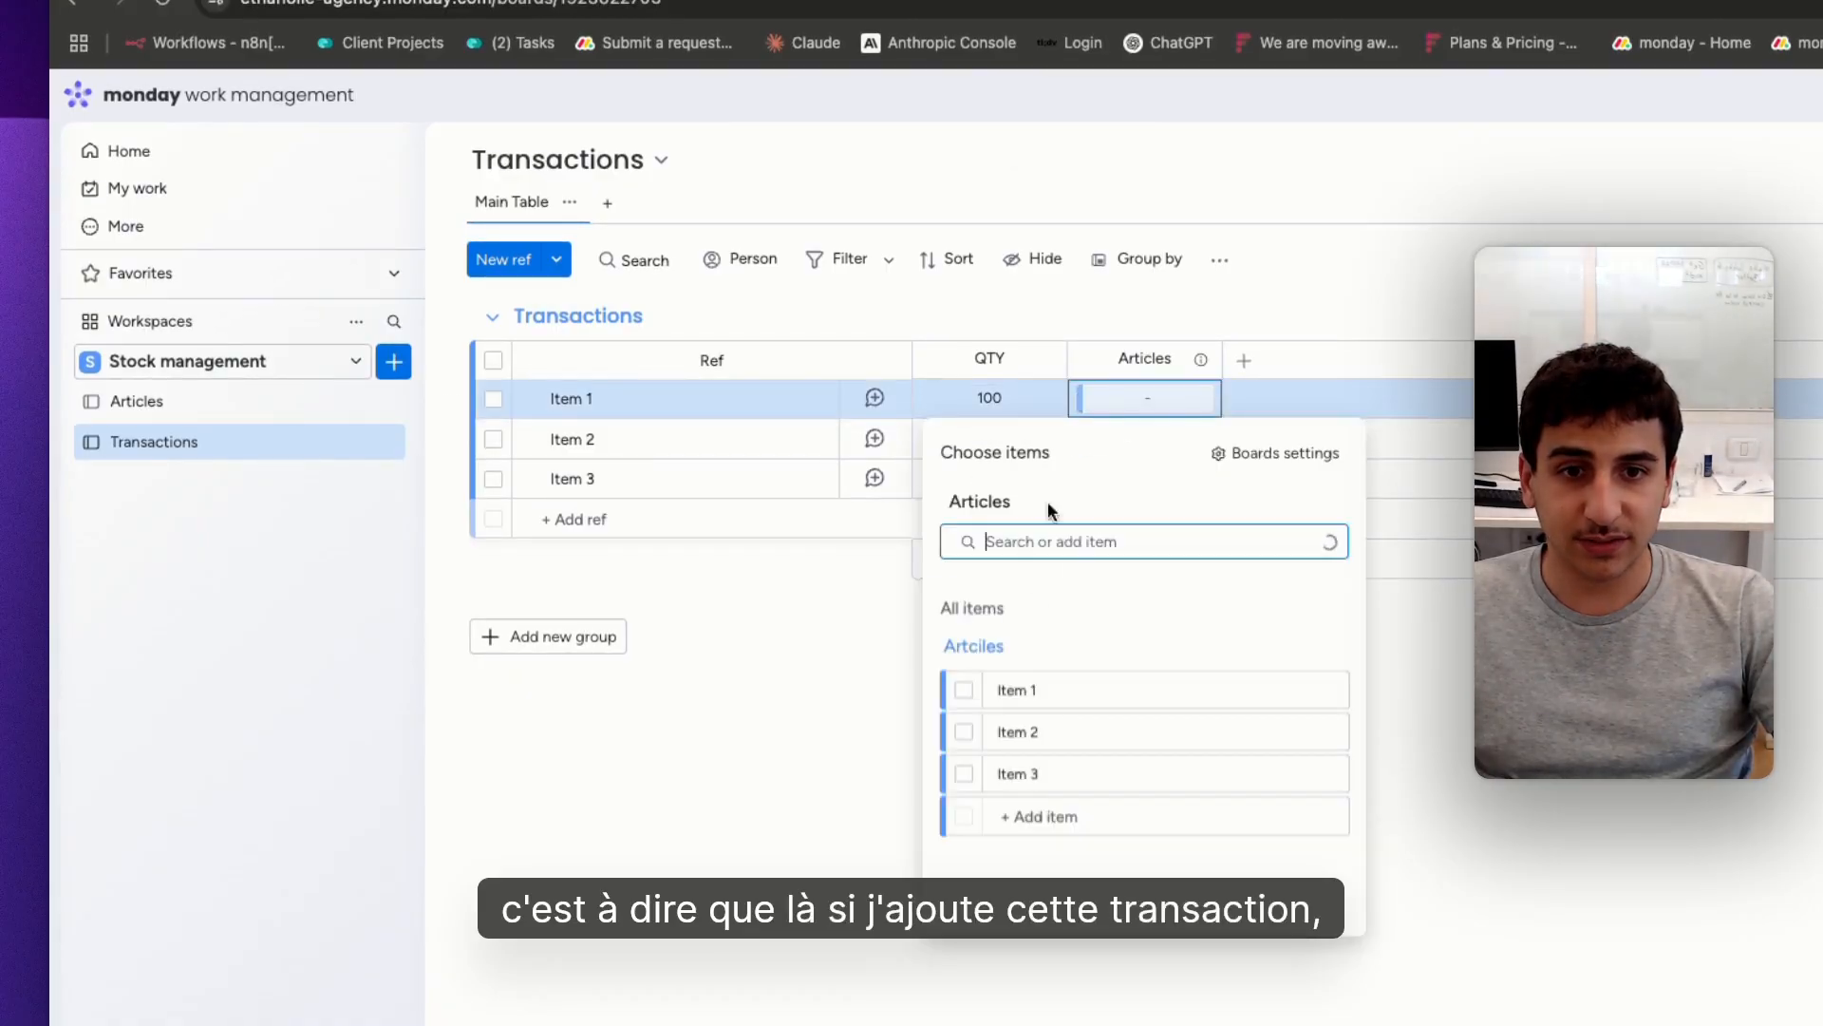
click(935, 687)
click(848, 658)
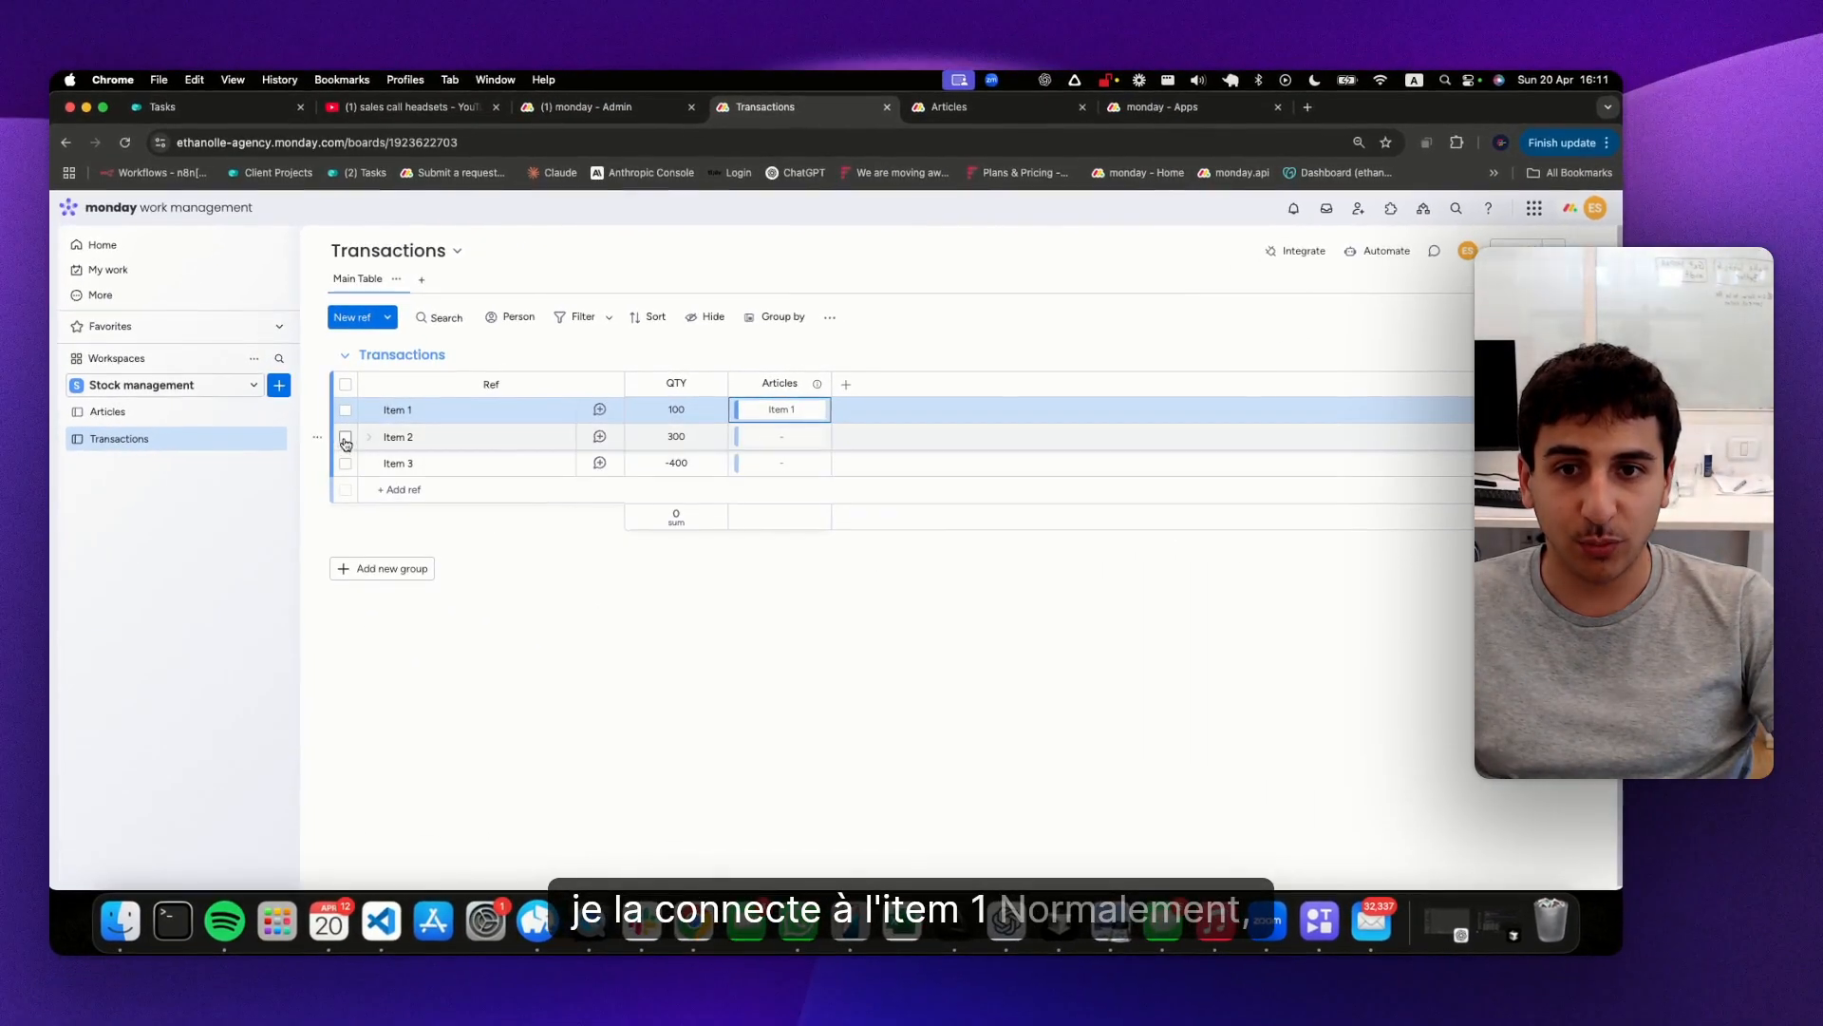
click(176, 412)
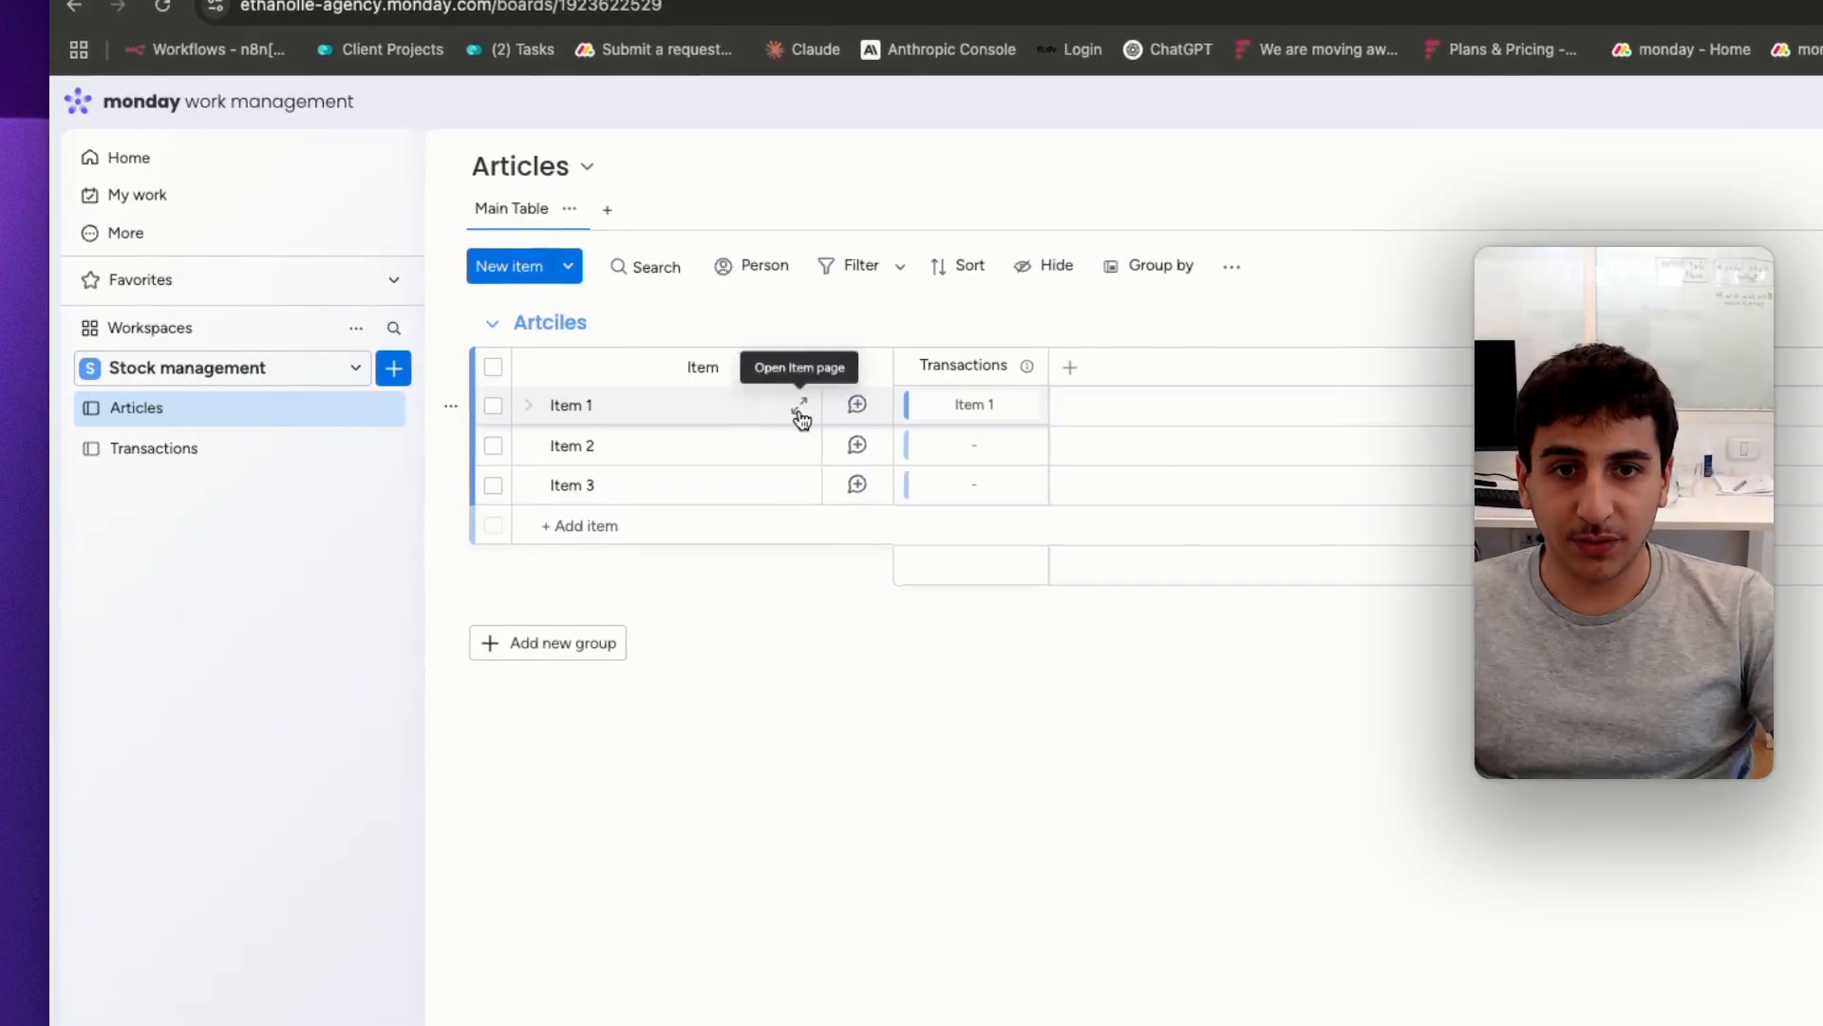
click(789, 411)
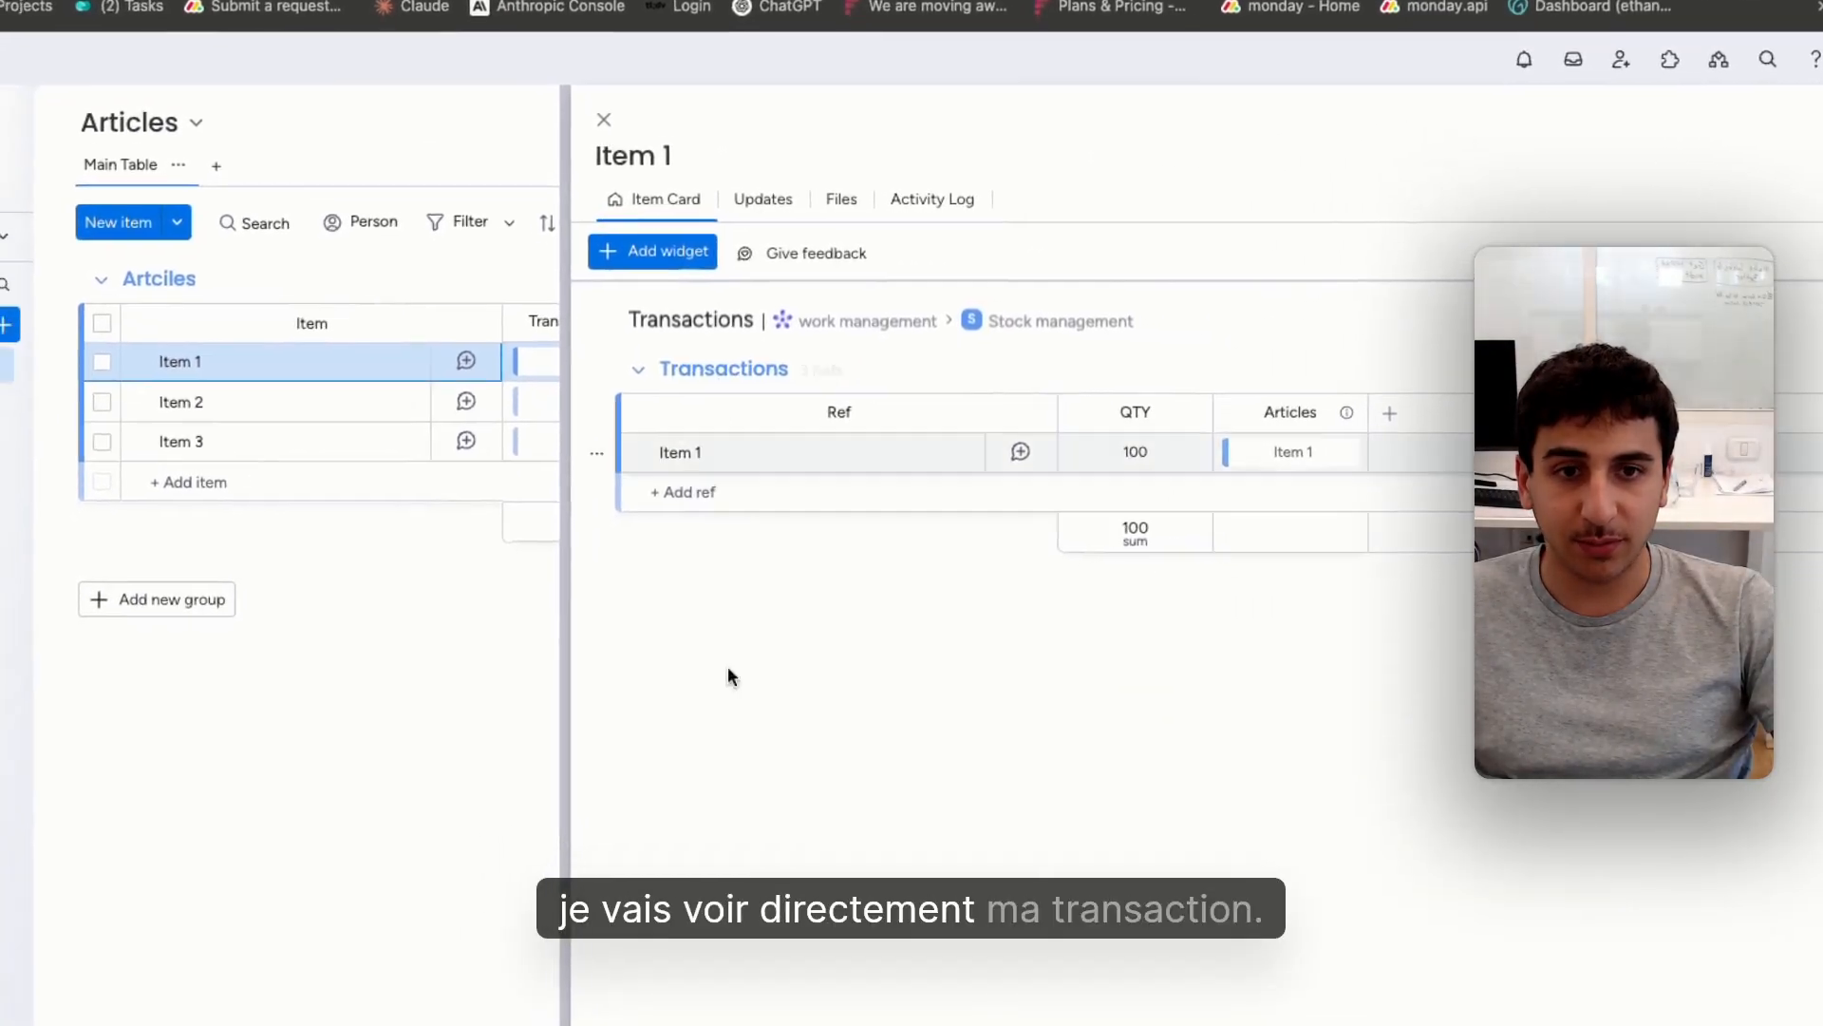
click(650, 134)
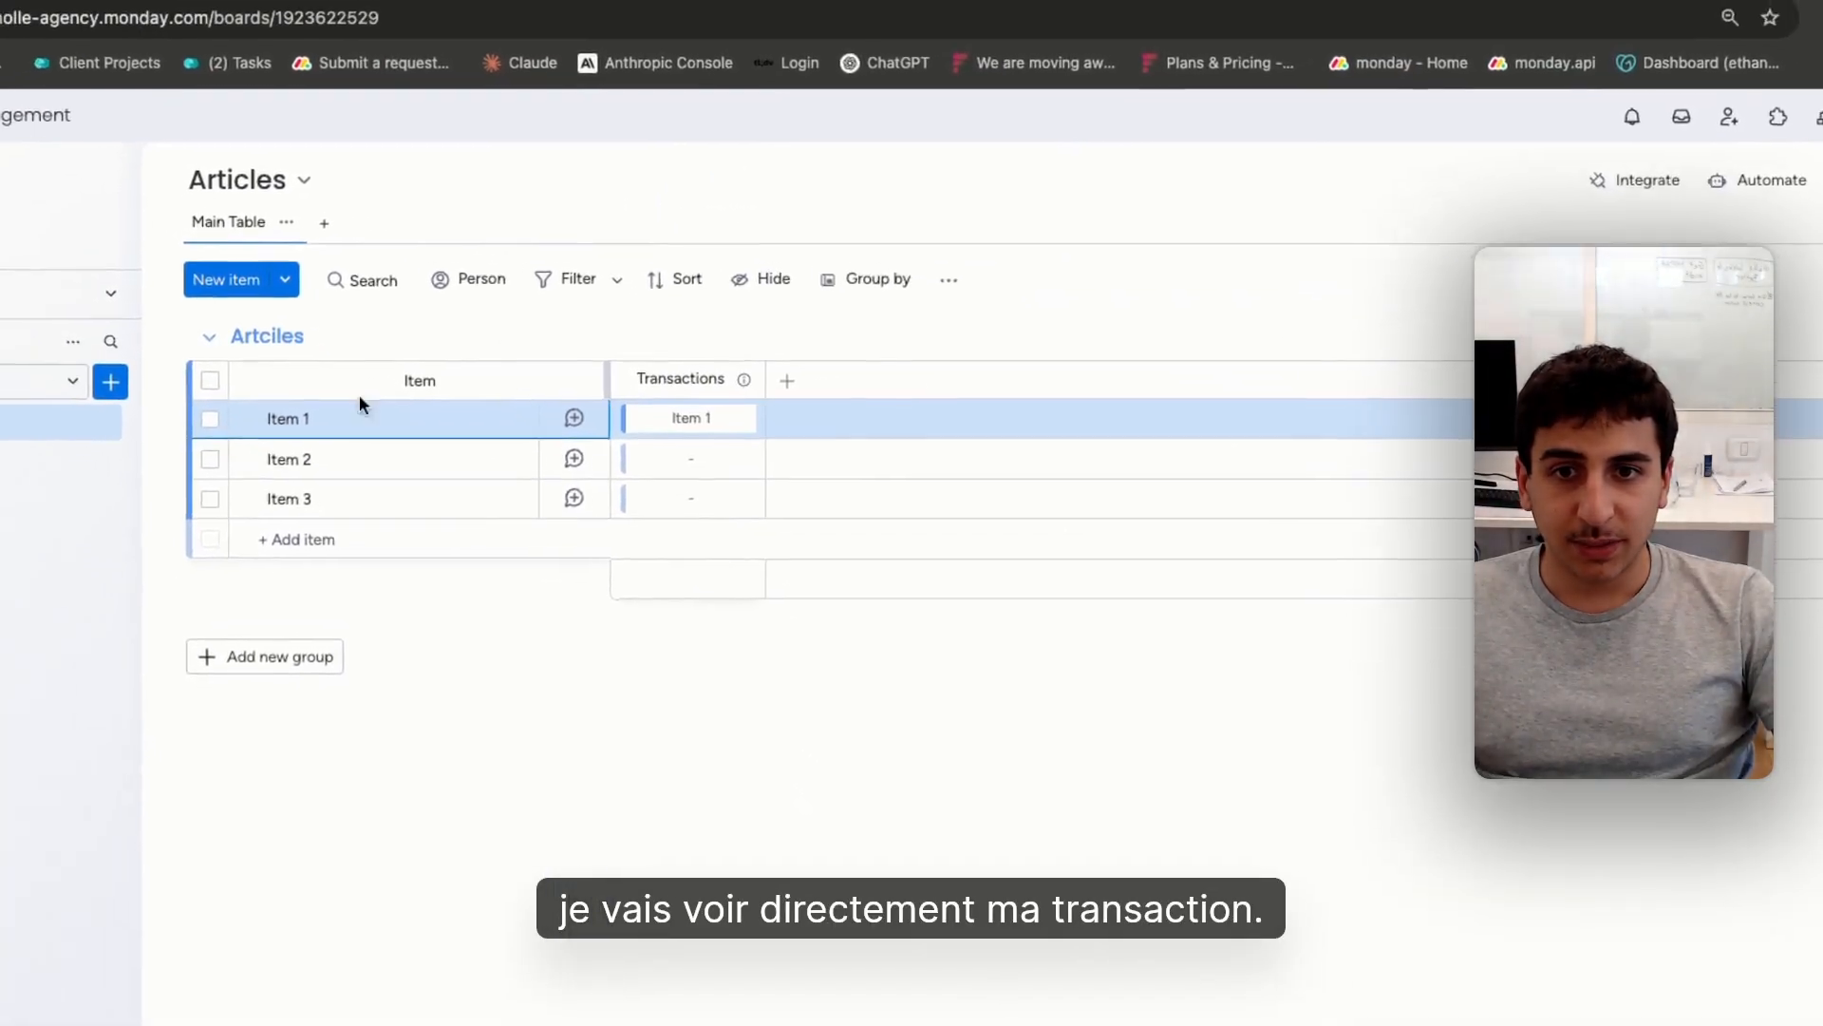
Rename the three items in the Articles board Ref1, Ref2 and Ref3
click(277, 380)
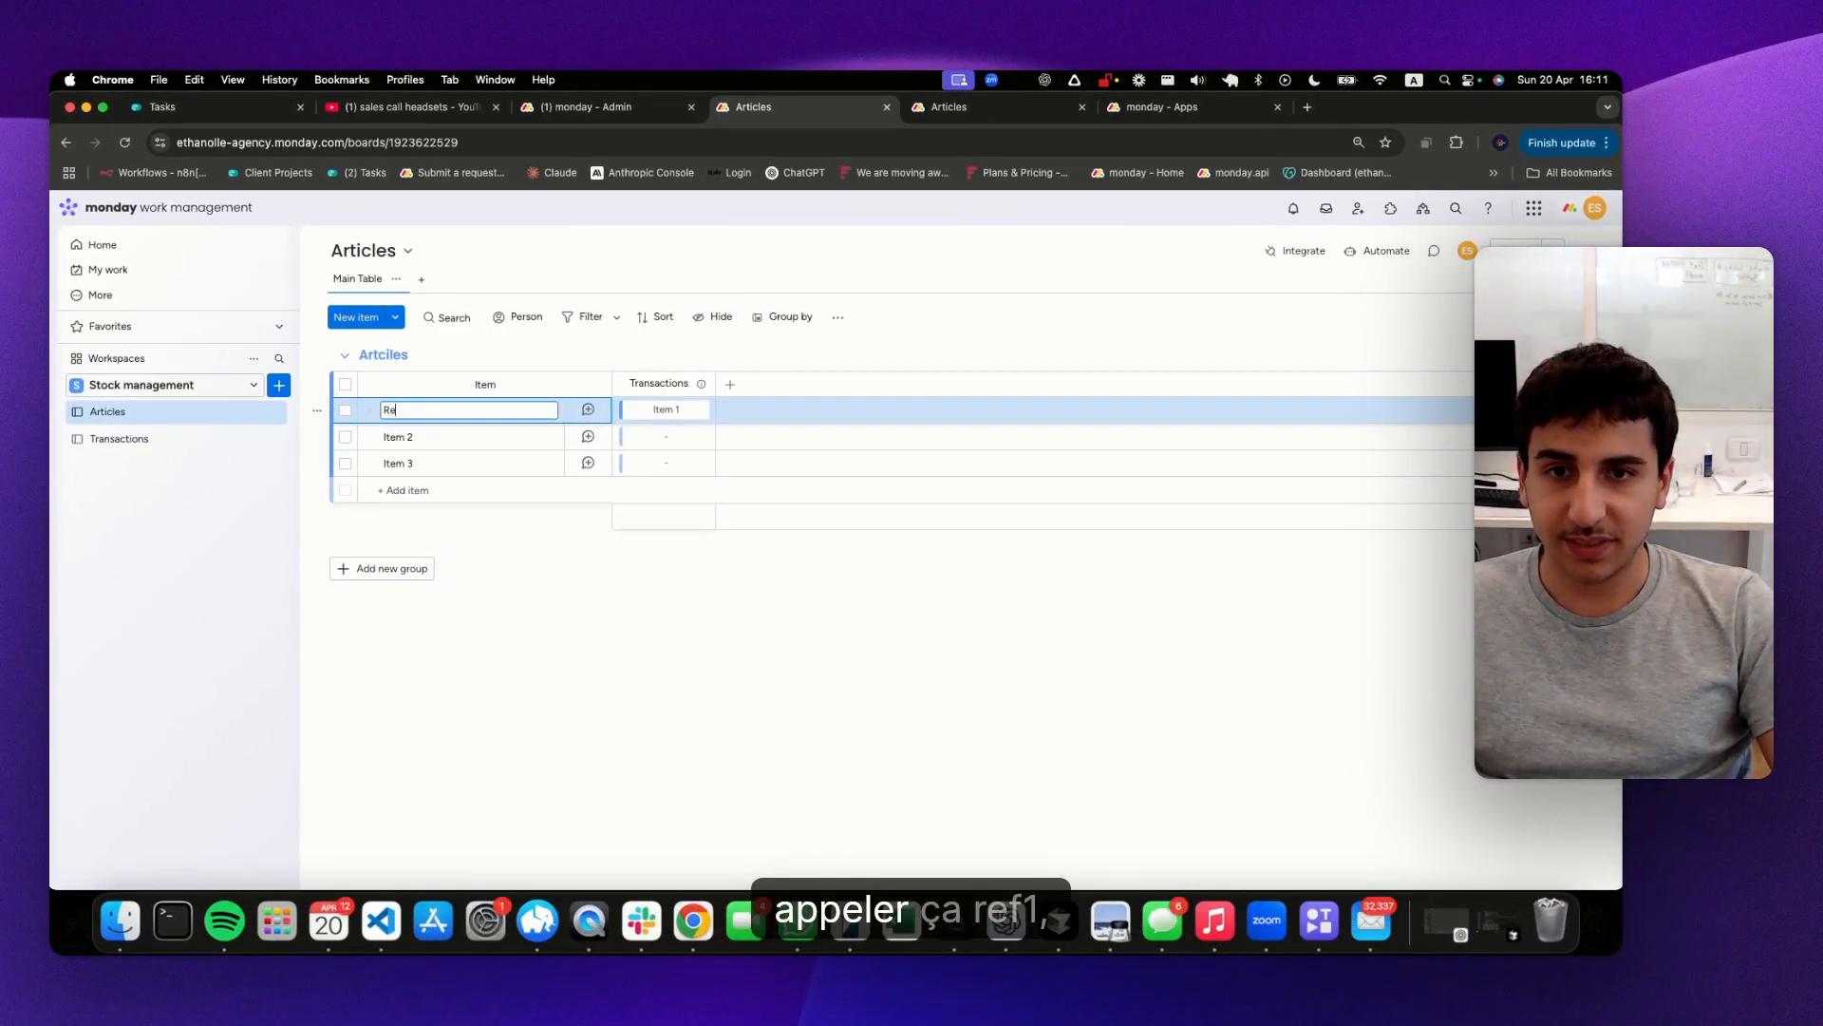
click(391, 437)
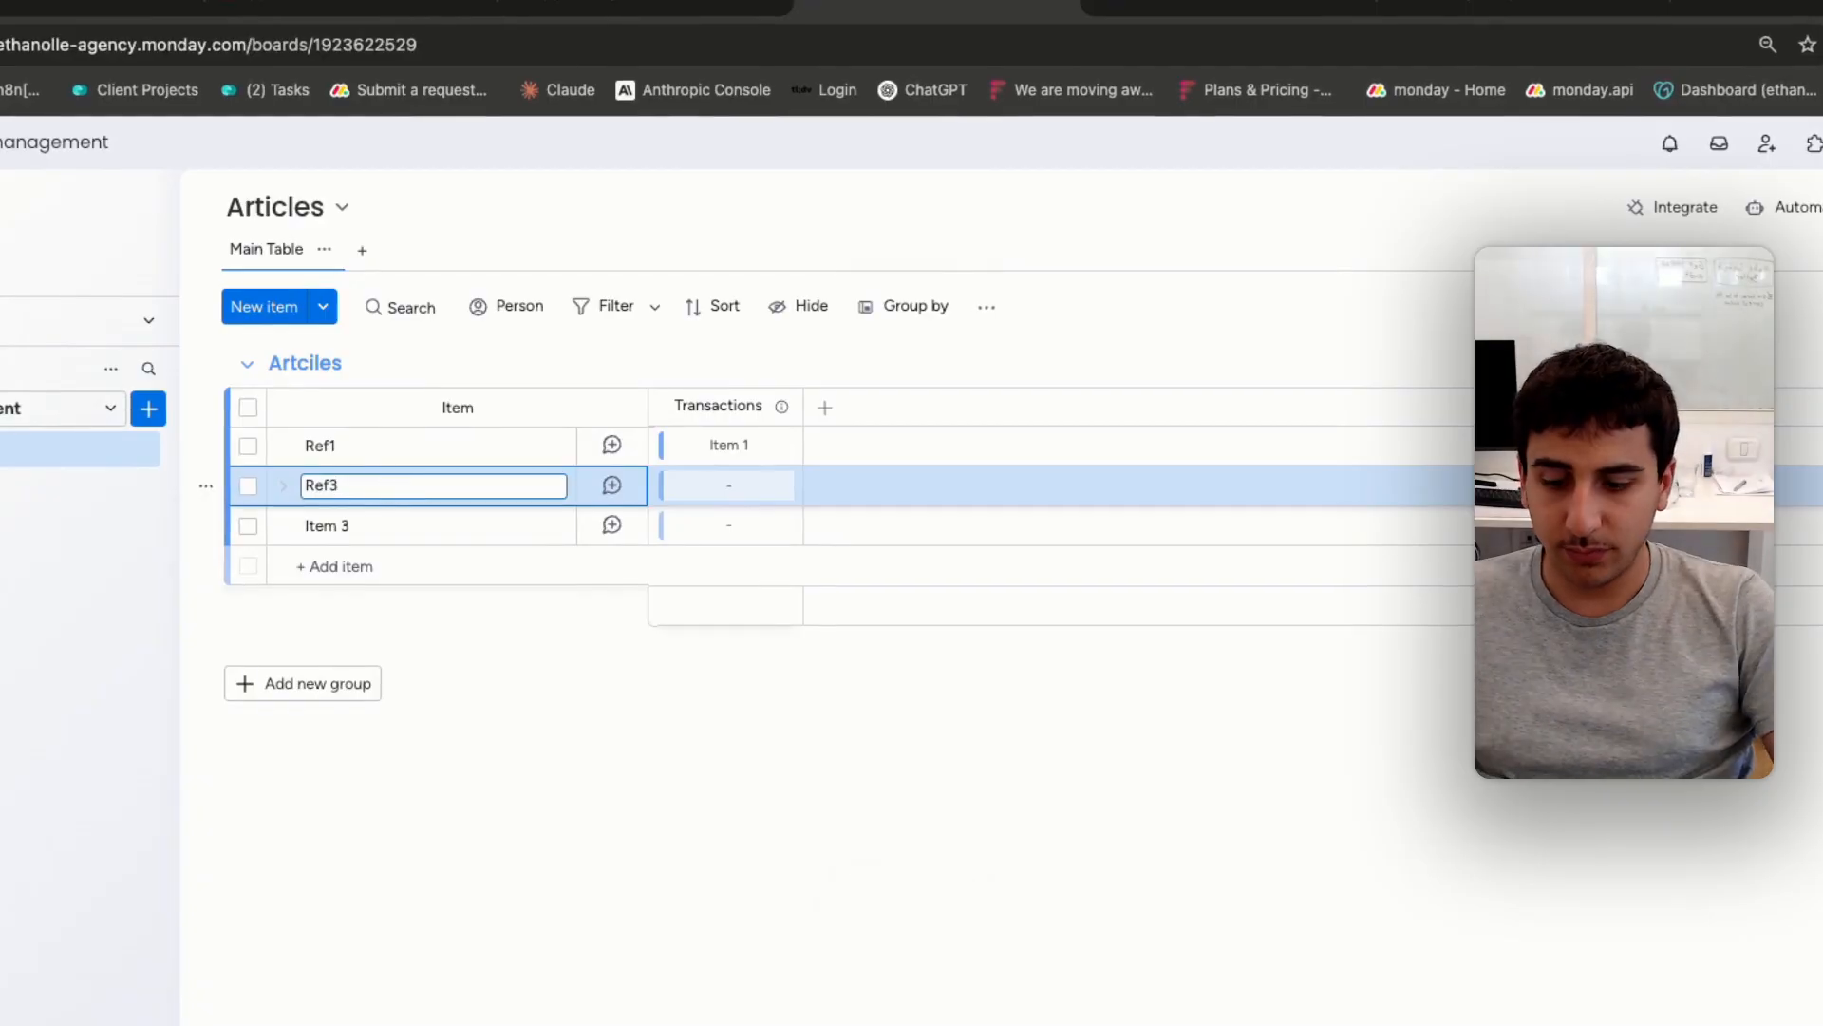
click(356, 527)
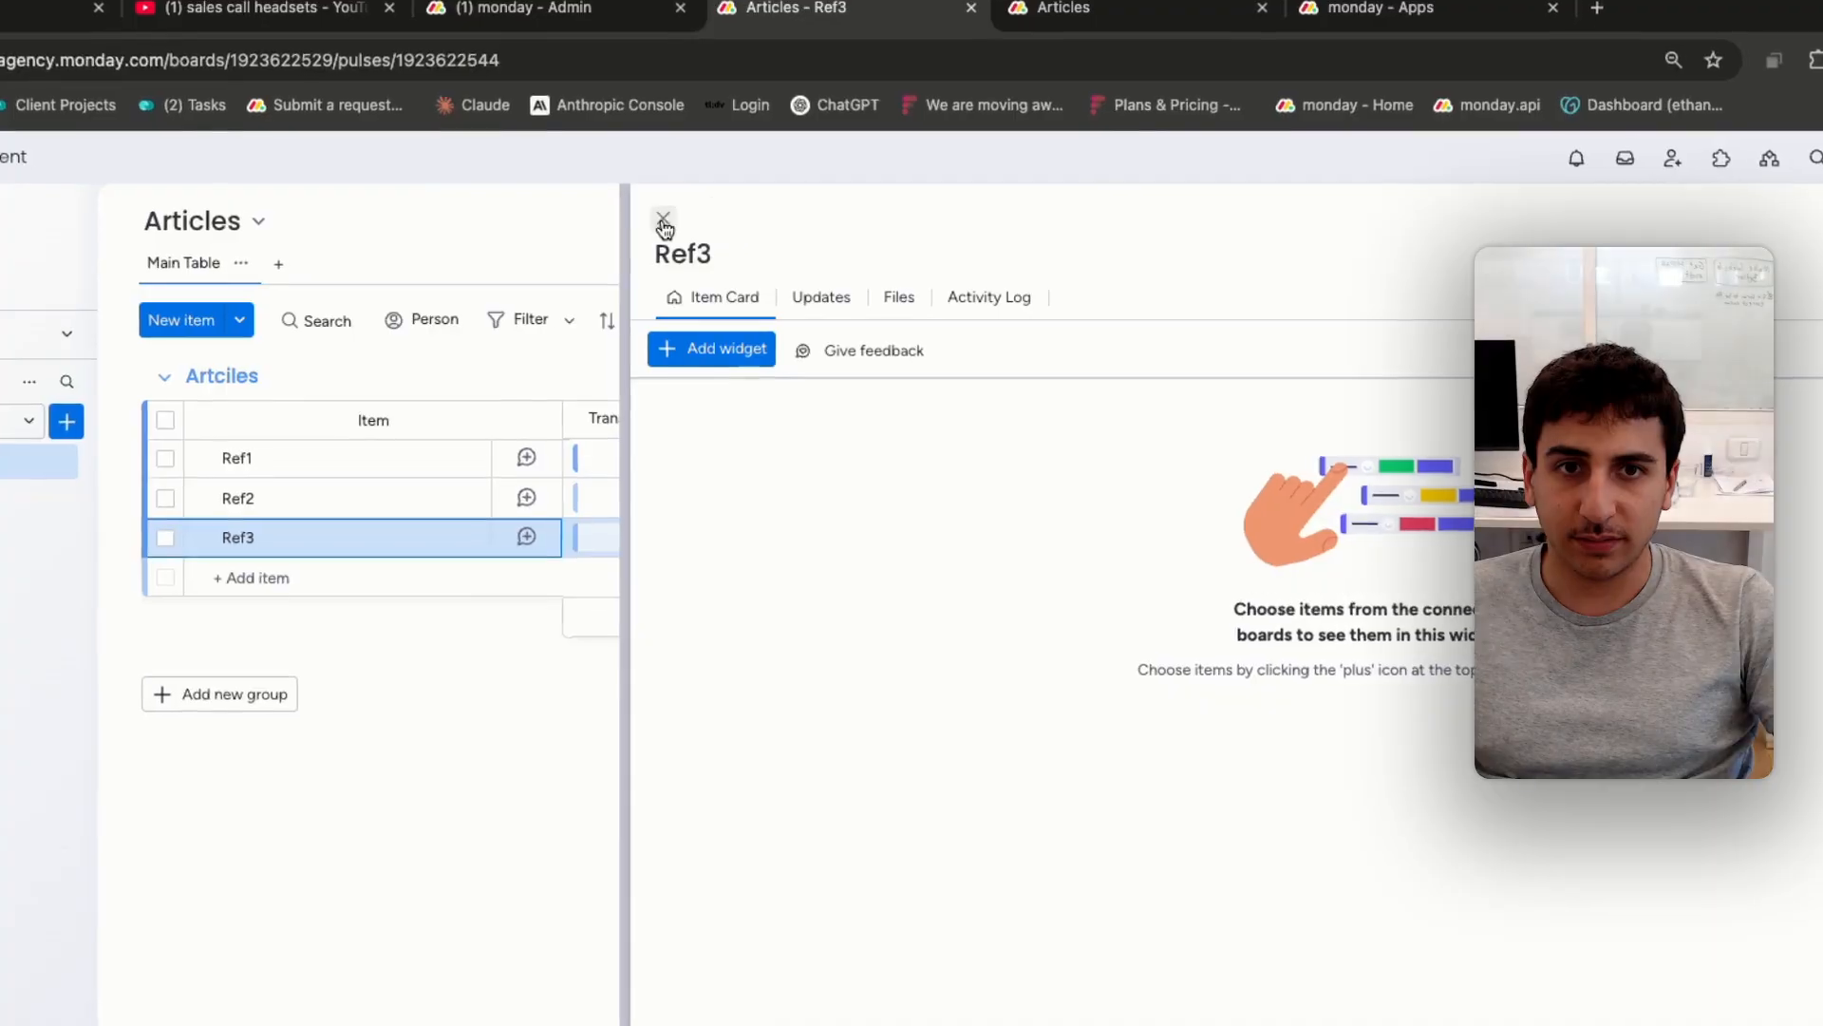
click(680, 249)
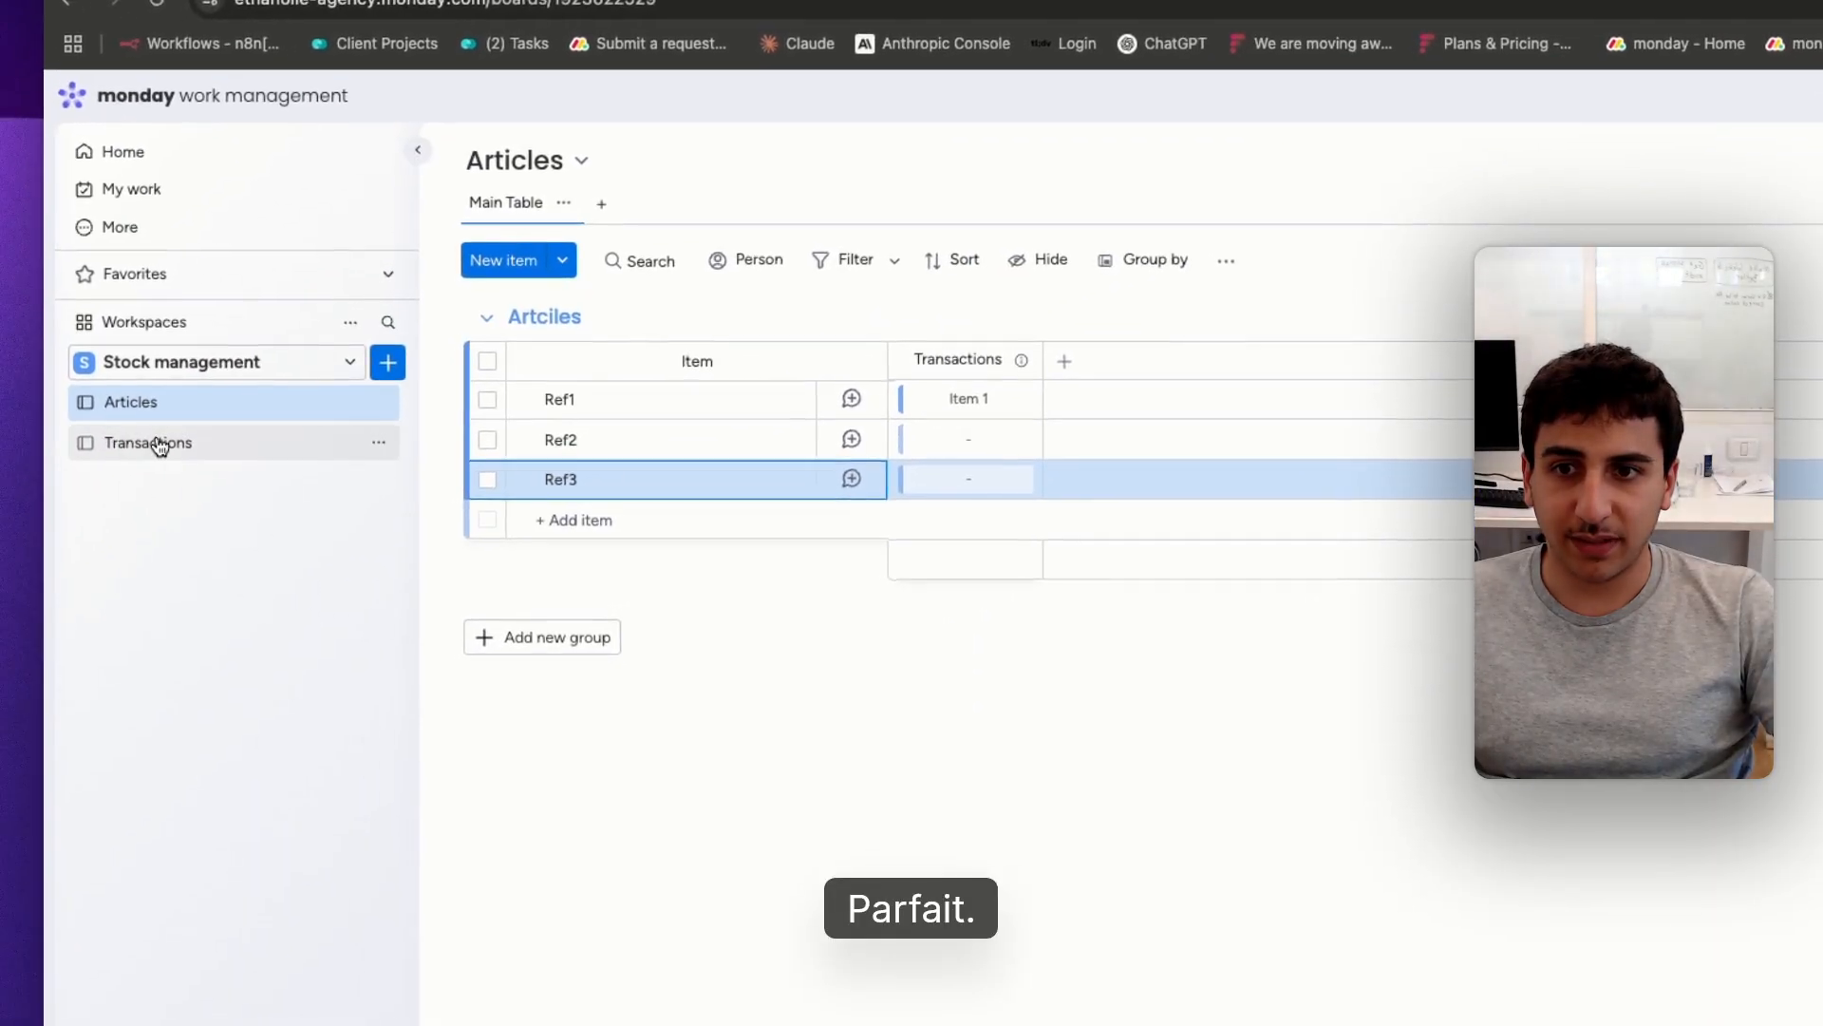
Delete Item 2 and Item 3 from the Transactions board
click(152, 443)
click(487, 439)
click(489, 480)
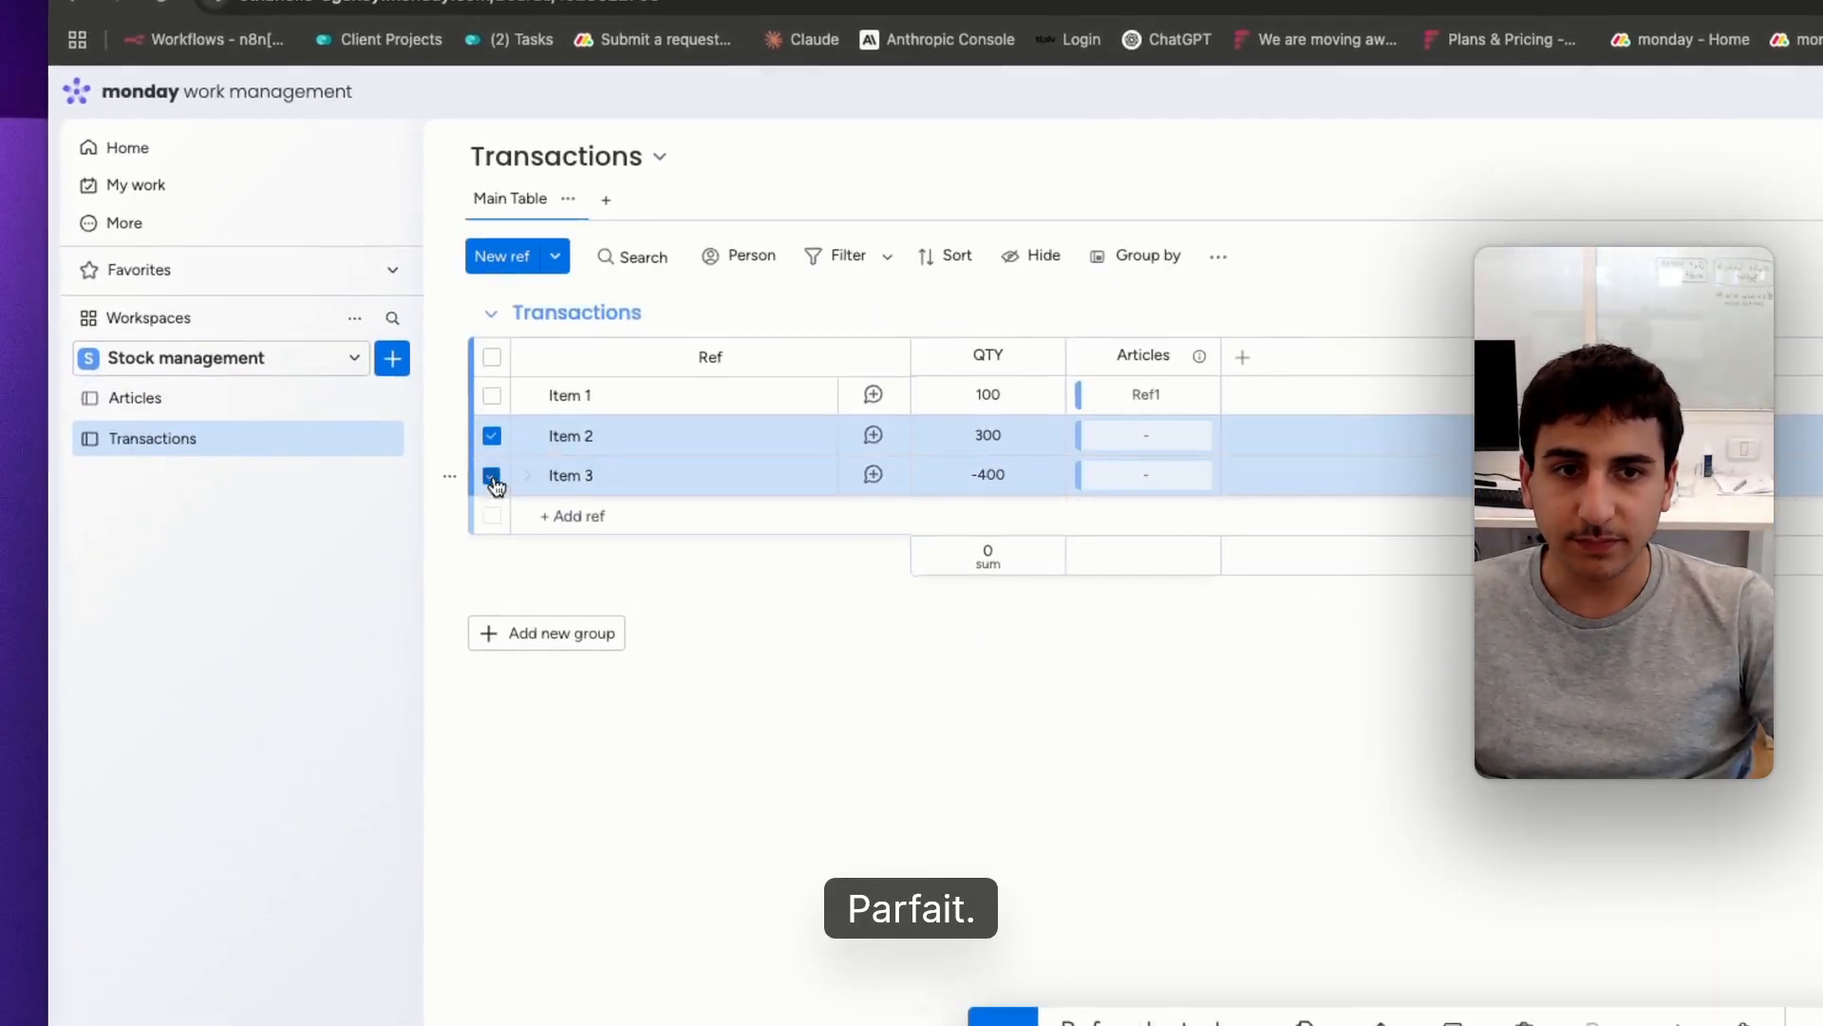
click(1525, 1022)
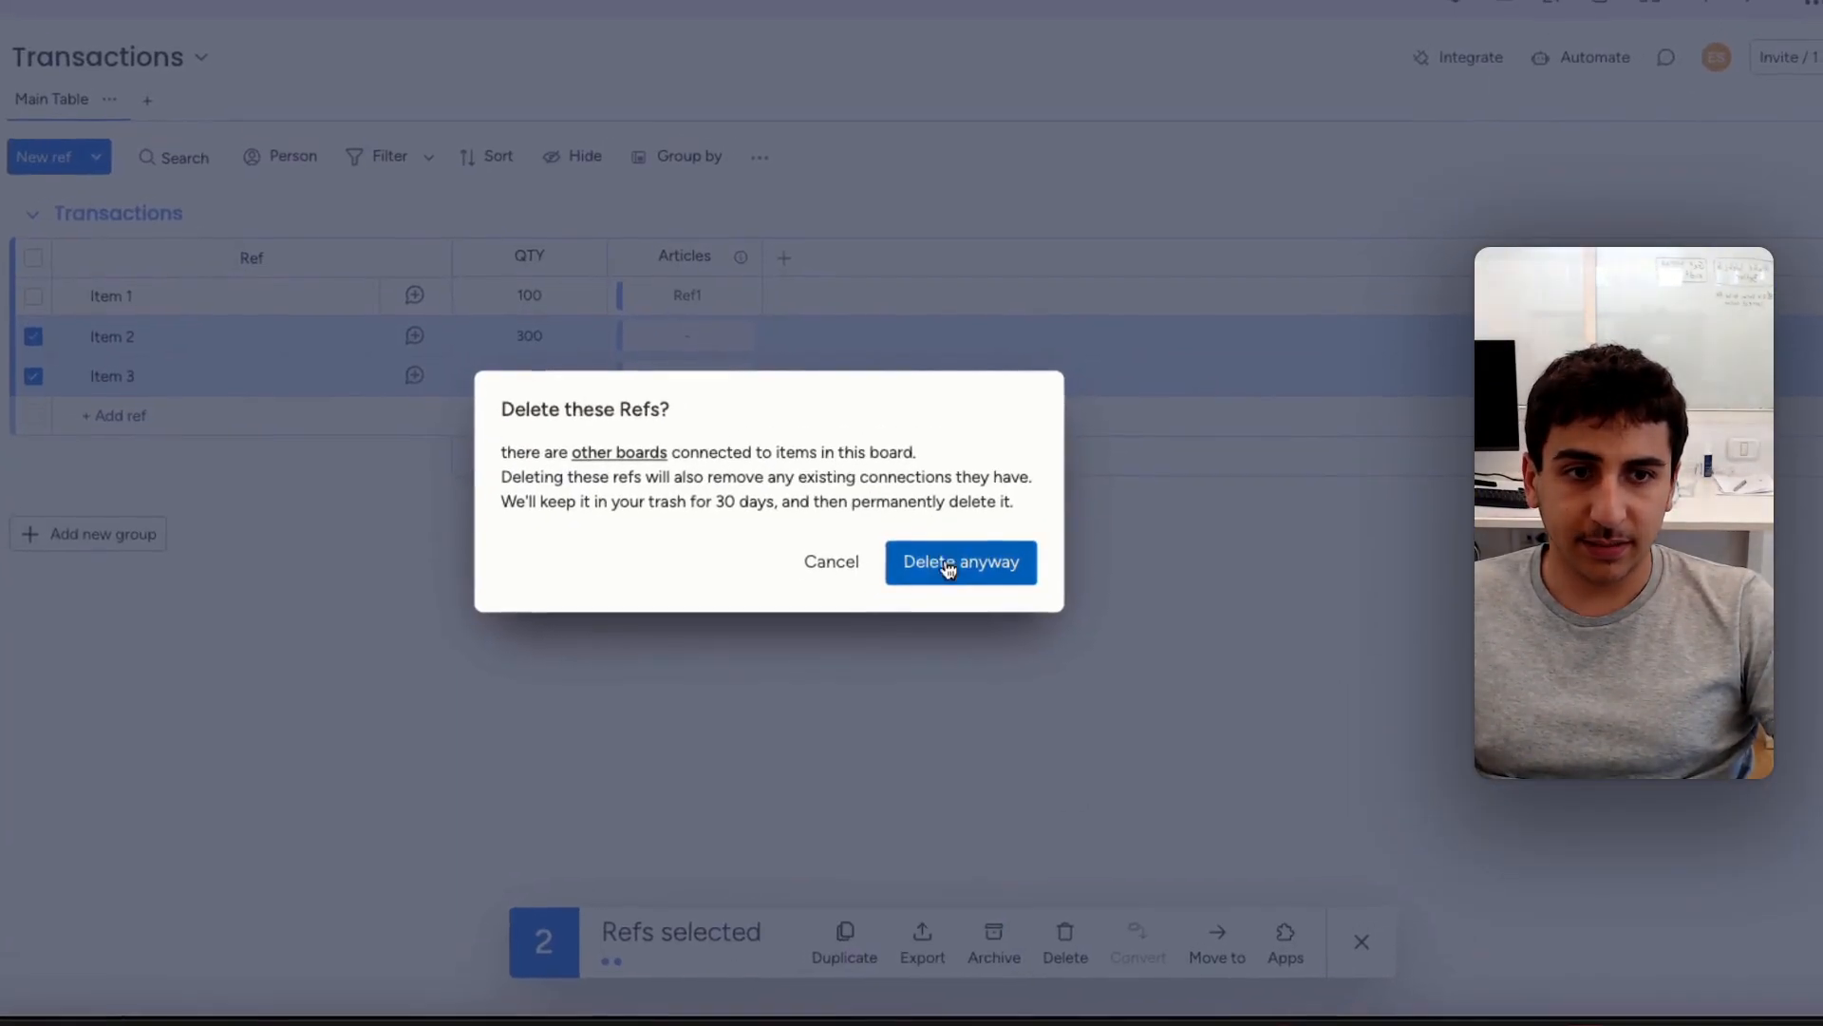
click(948, 567)
Add a Mirror column to the Articles board that shows QTY through the Transactions connection
click(142, 417)
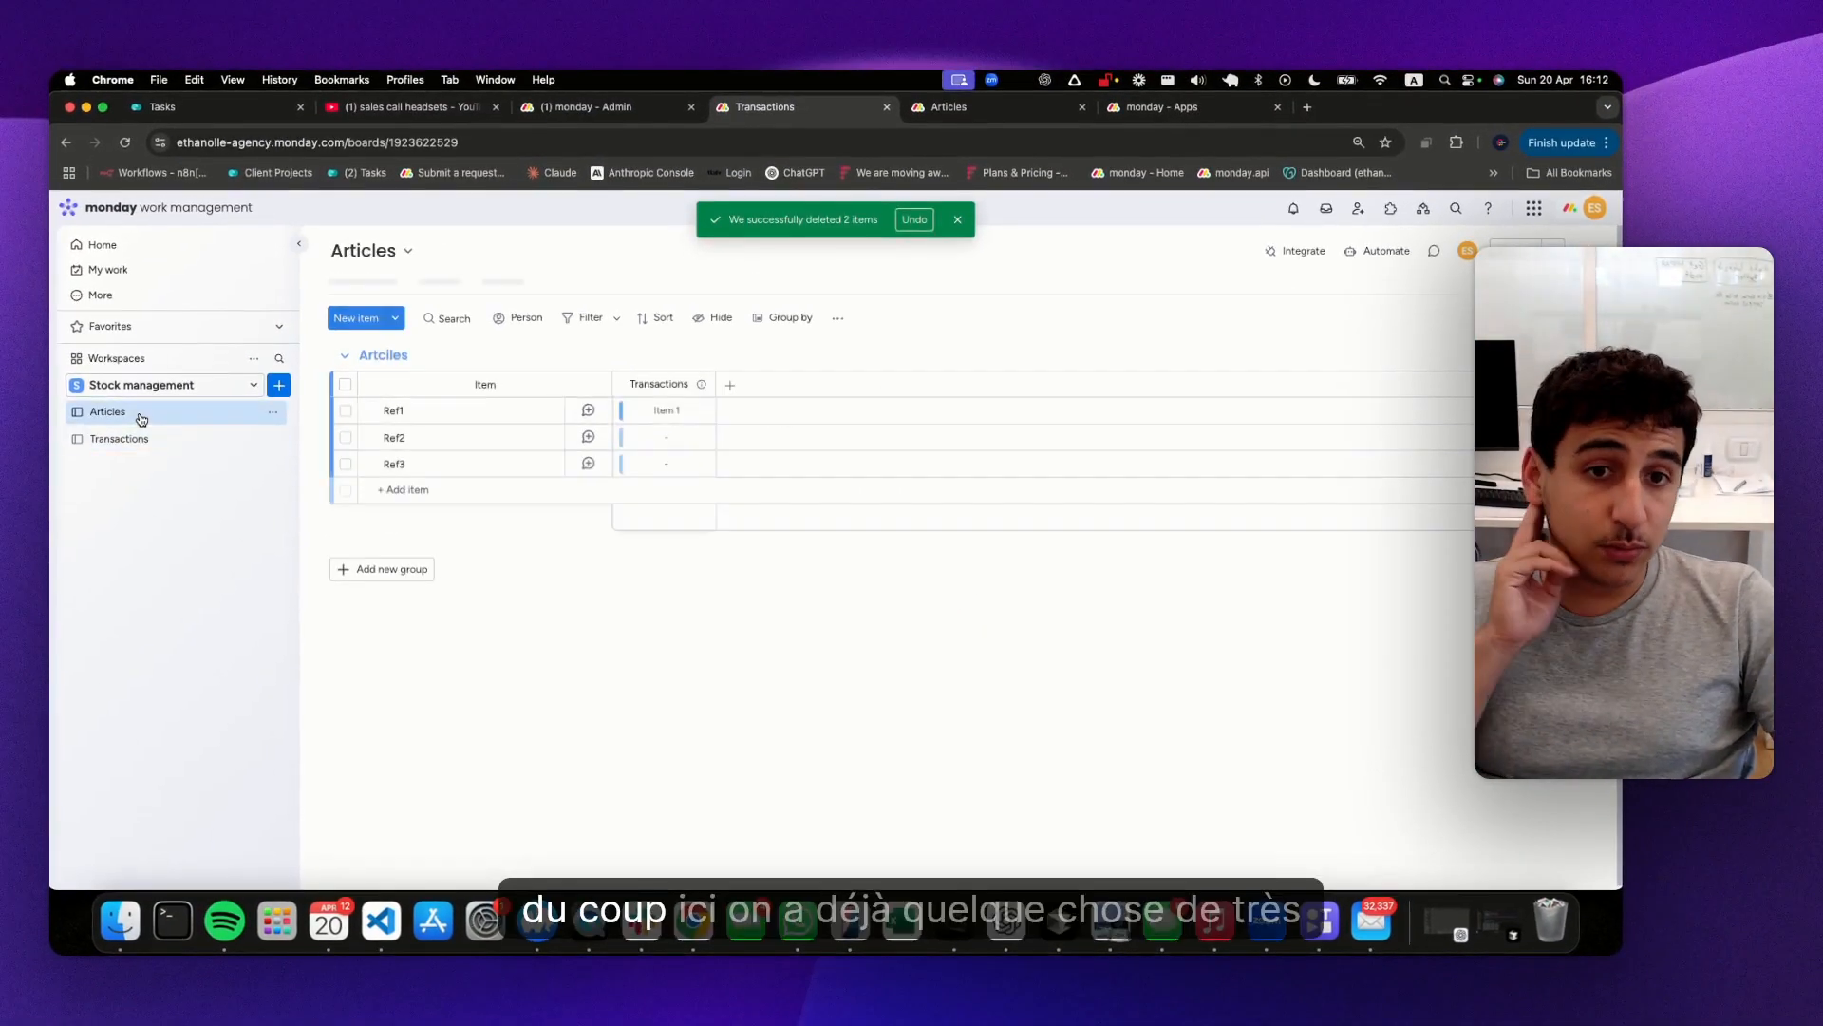
click(142, 440)
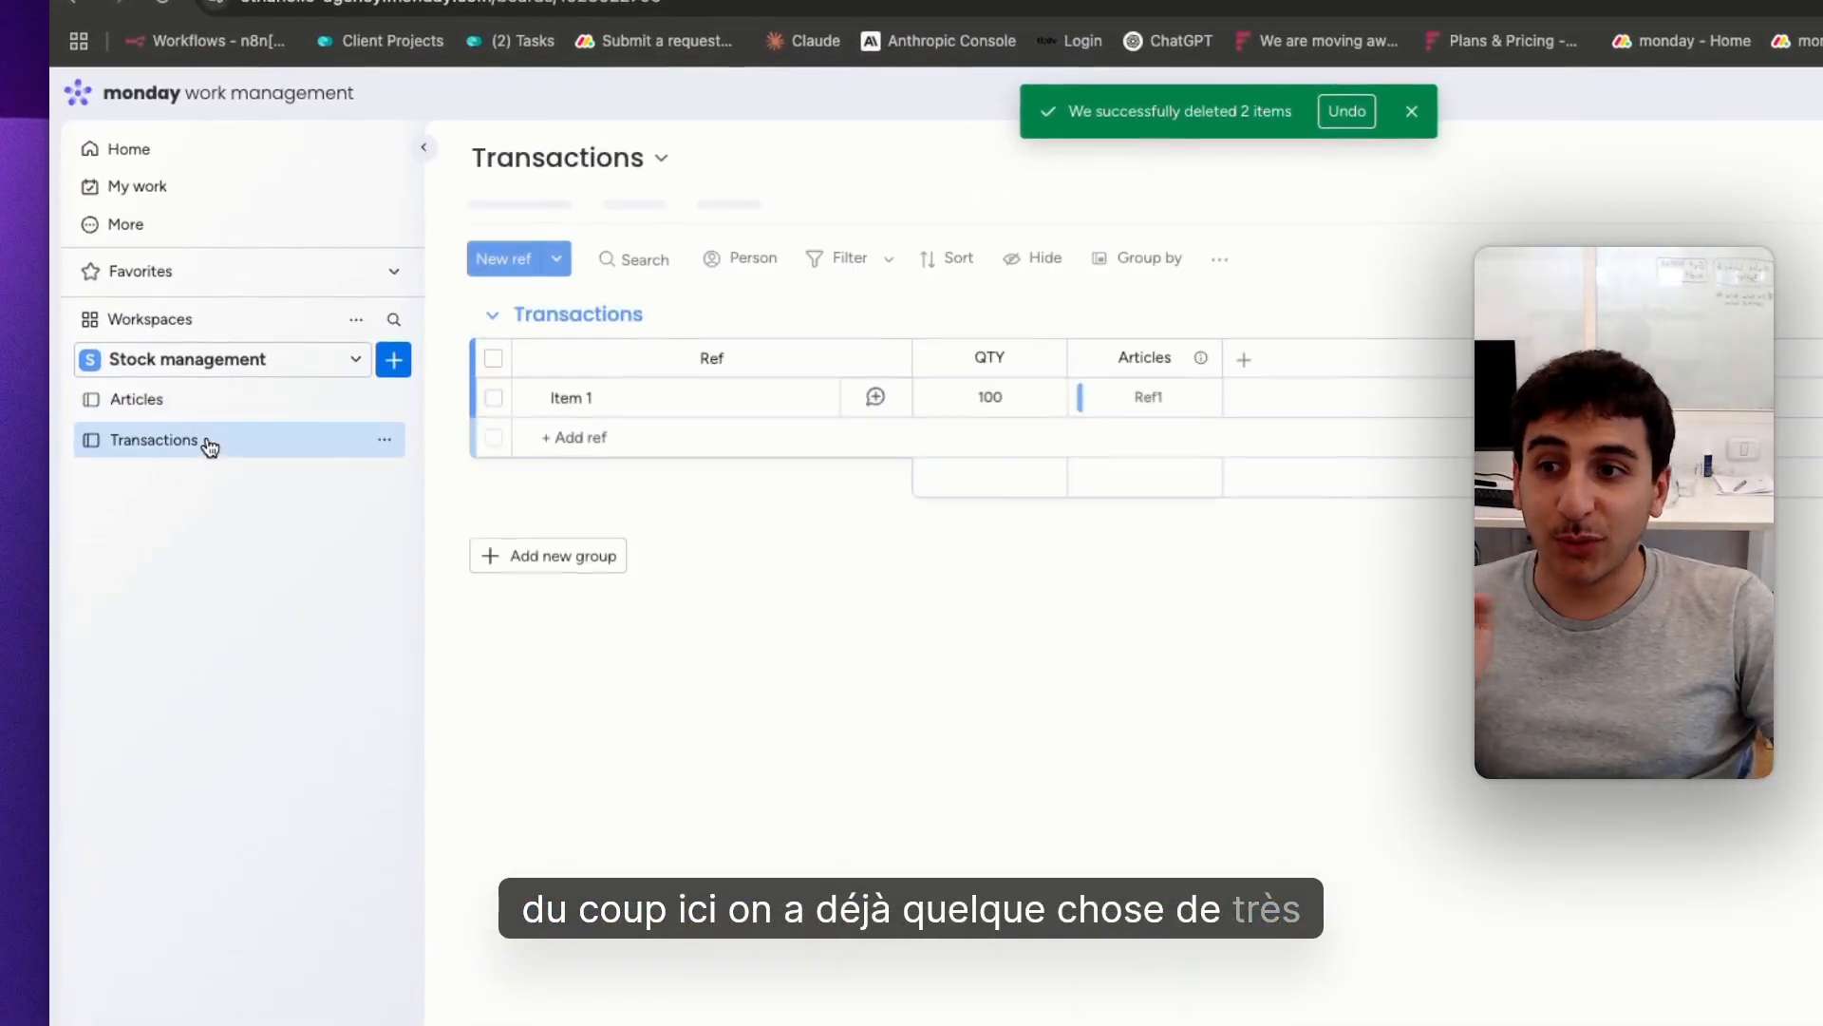
click(168, 406)
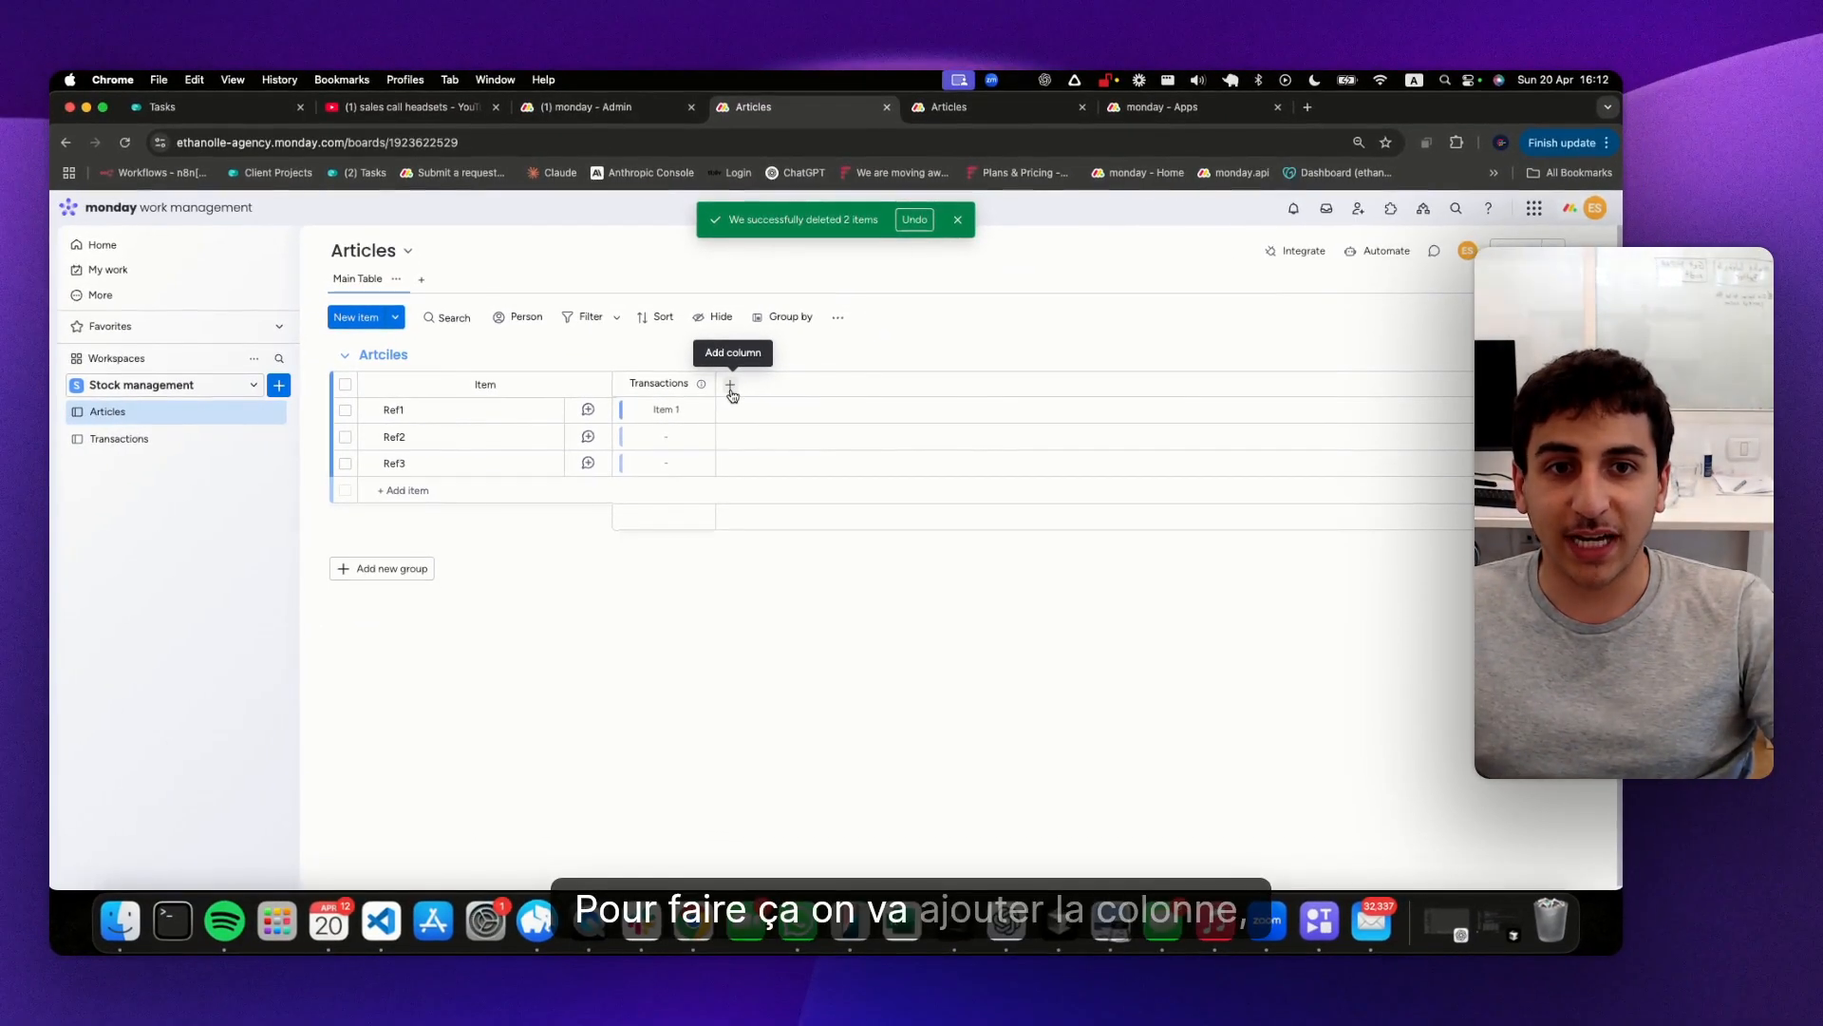
click(731, 386)
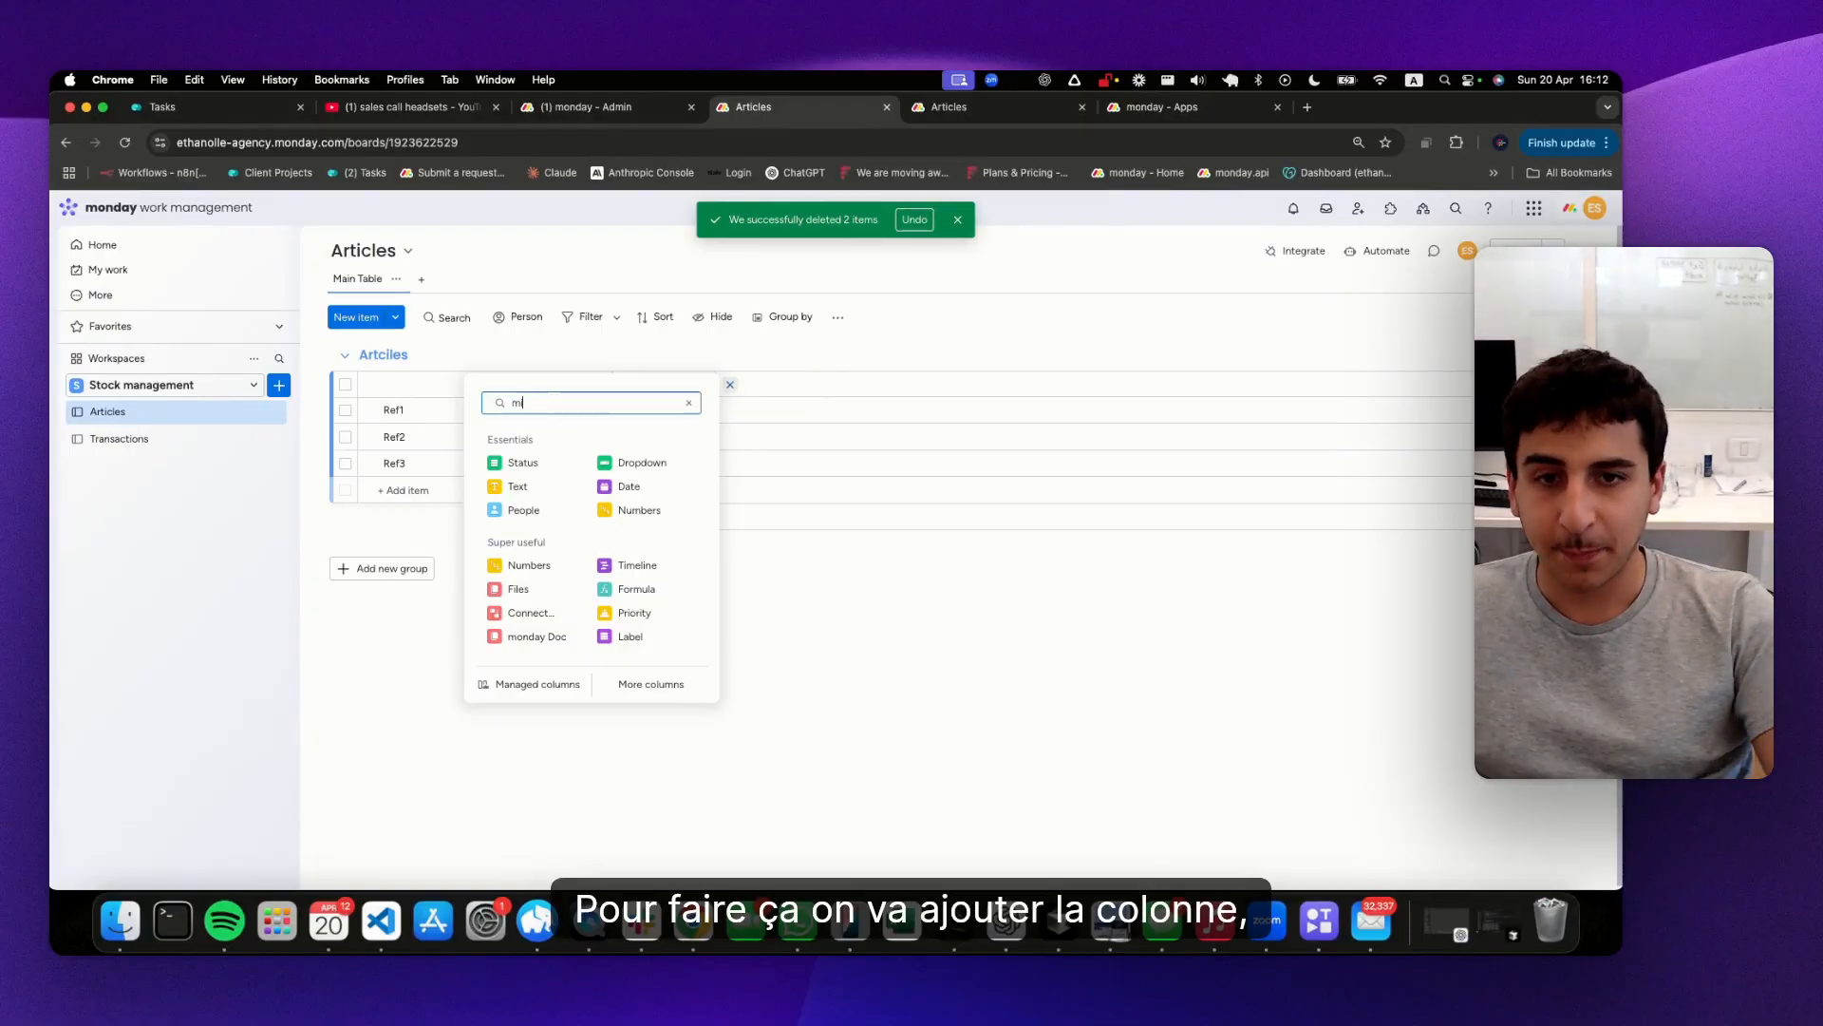
text(mi)
click(567, 466)
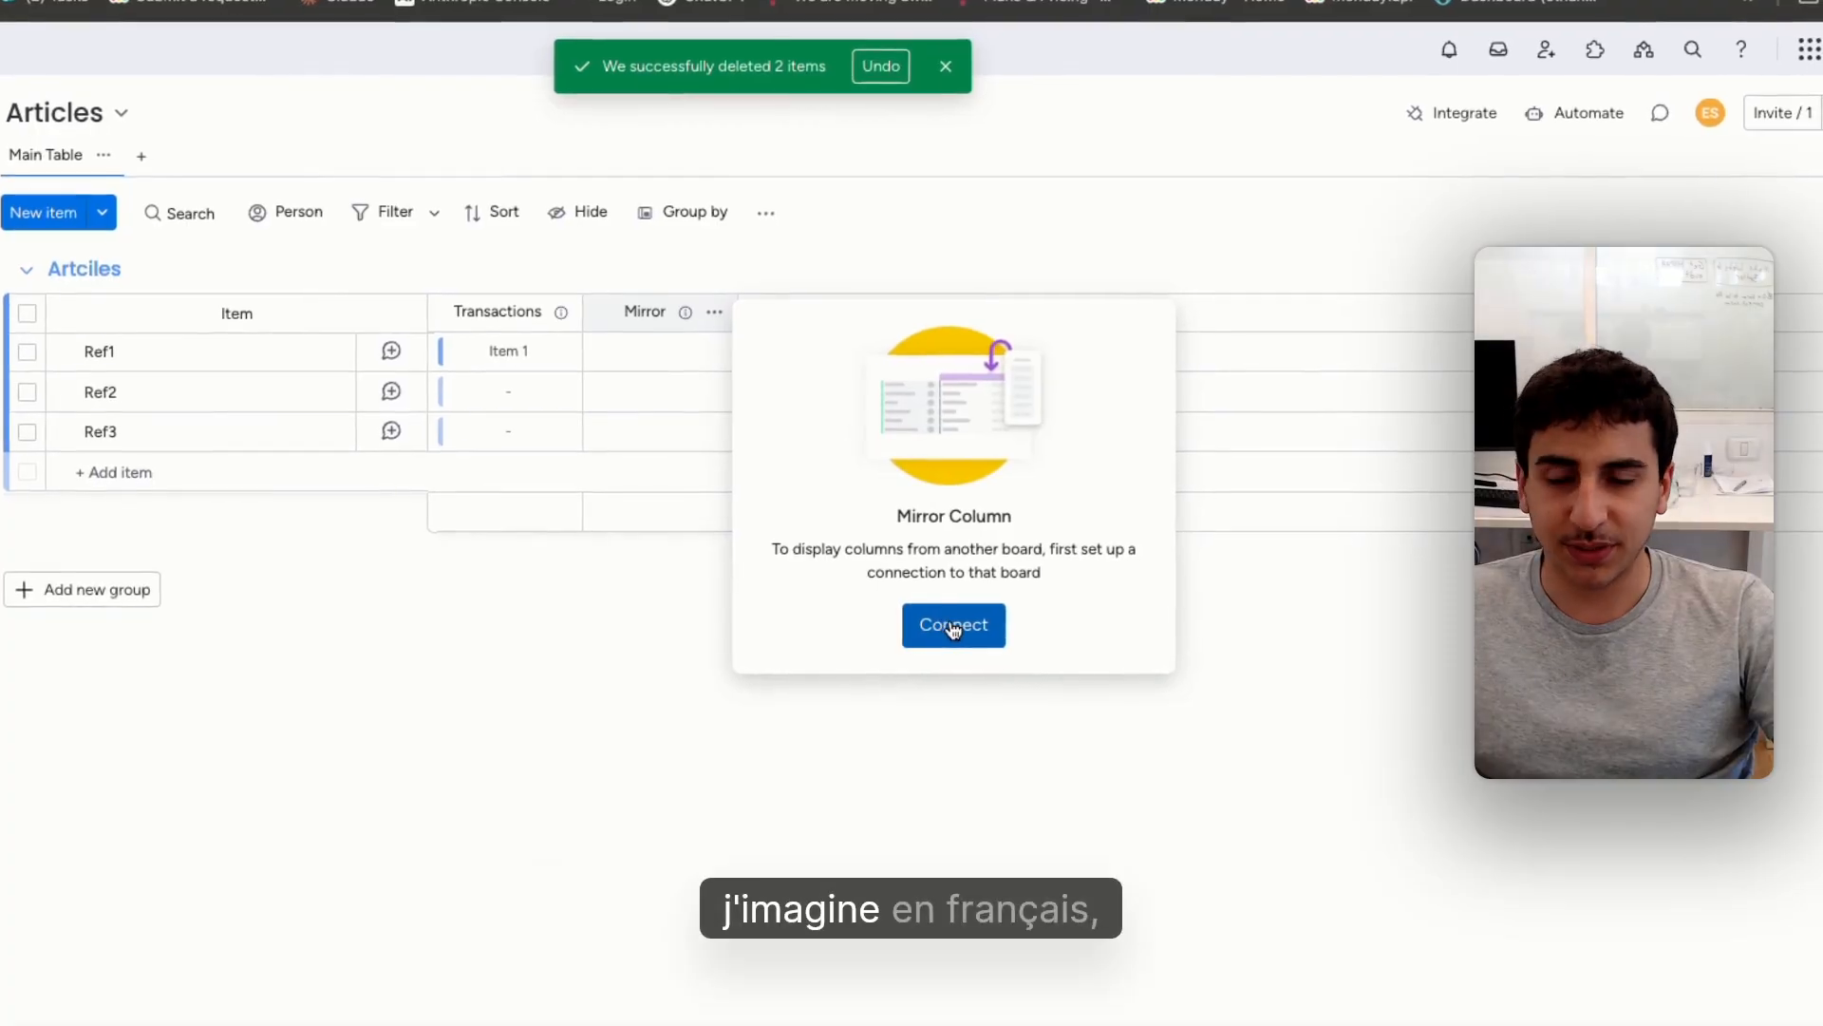
click(954, 627)
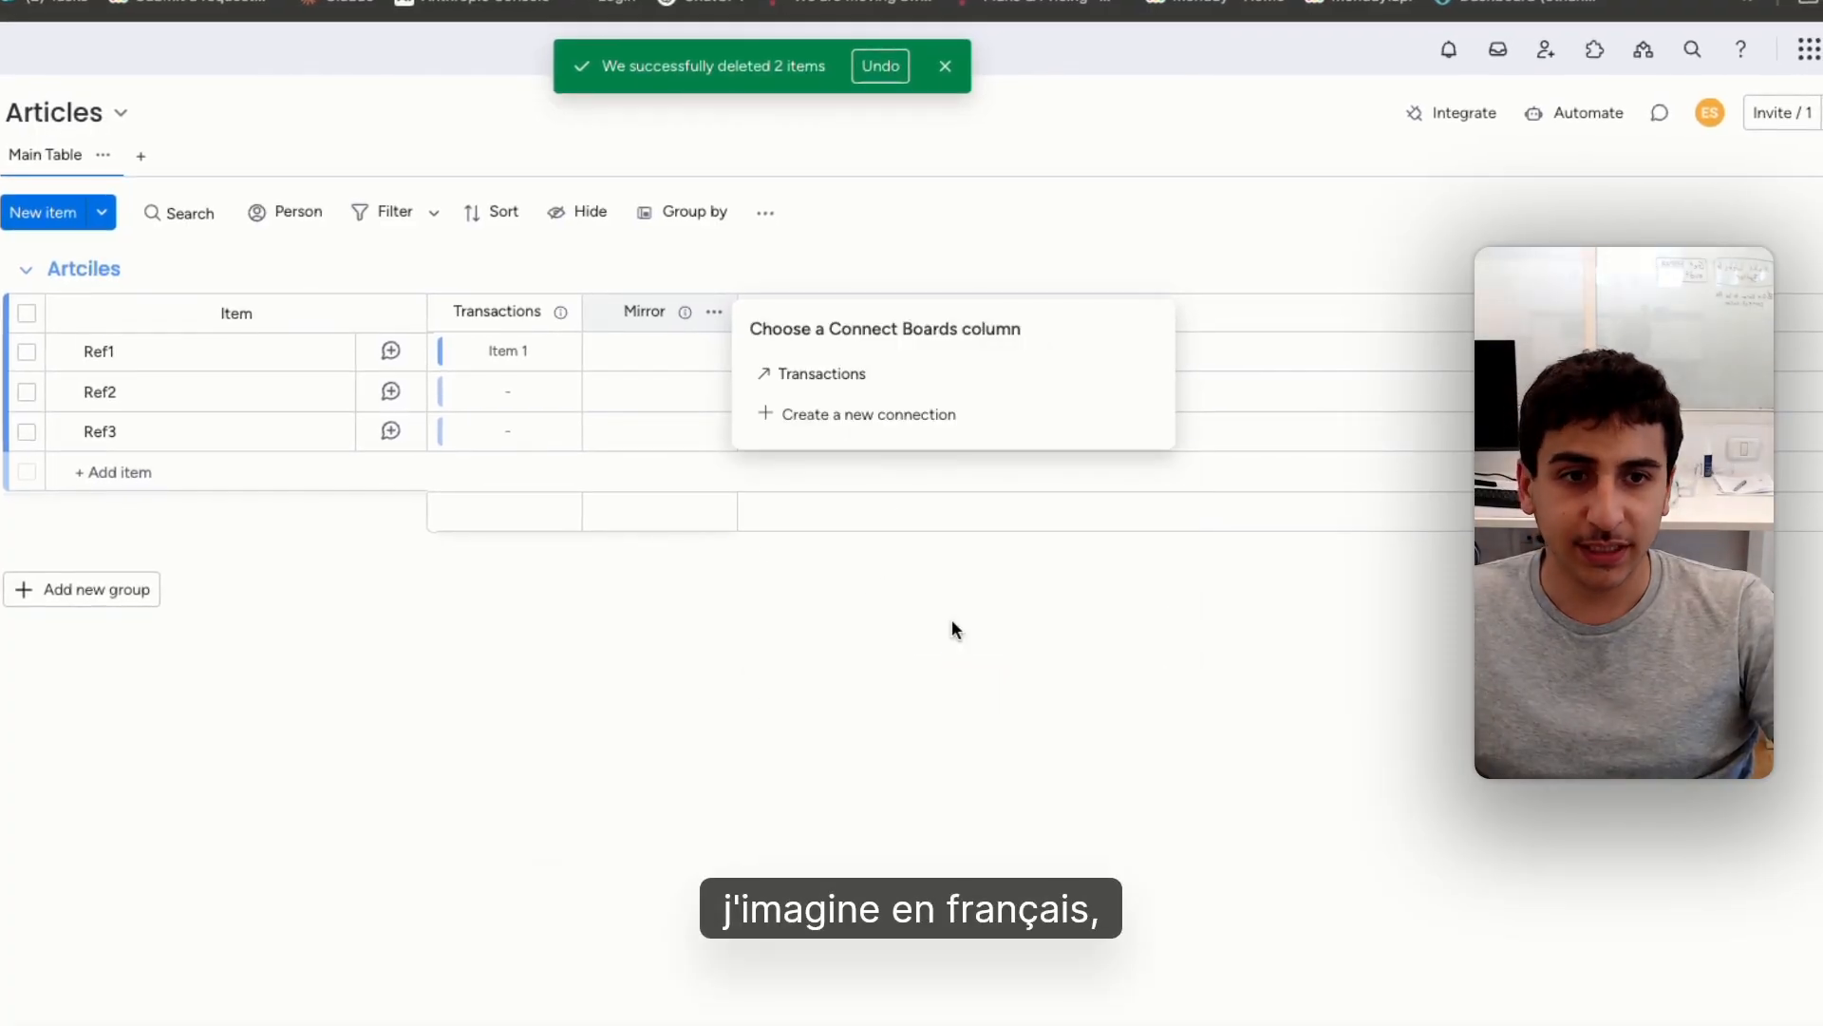
click(881, 380)
click(912, 473)
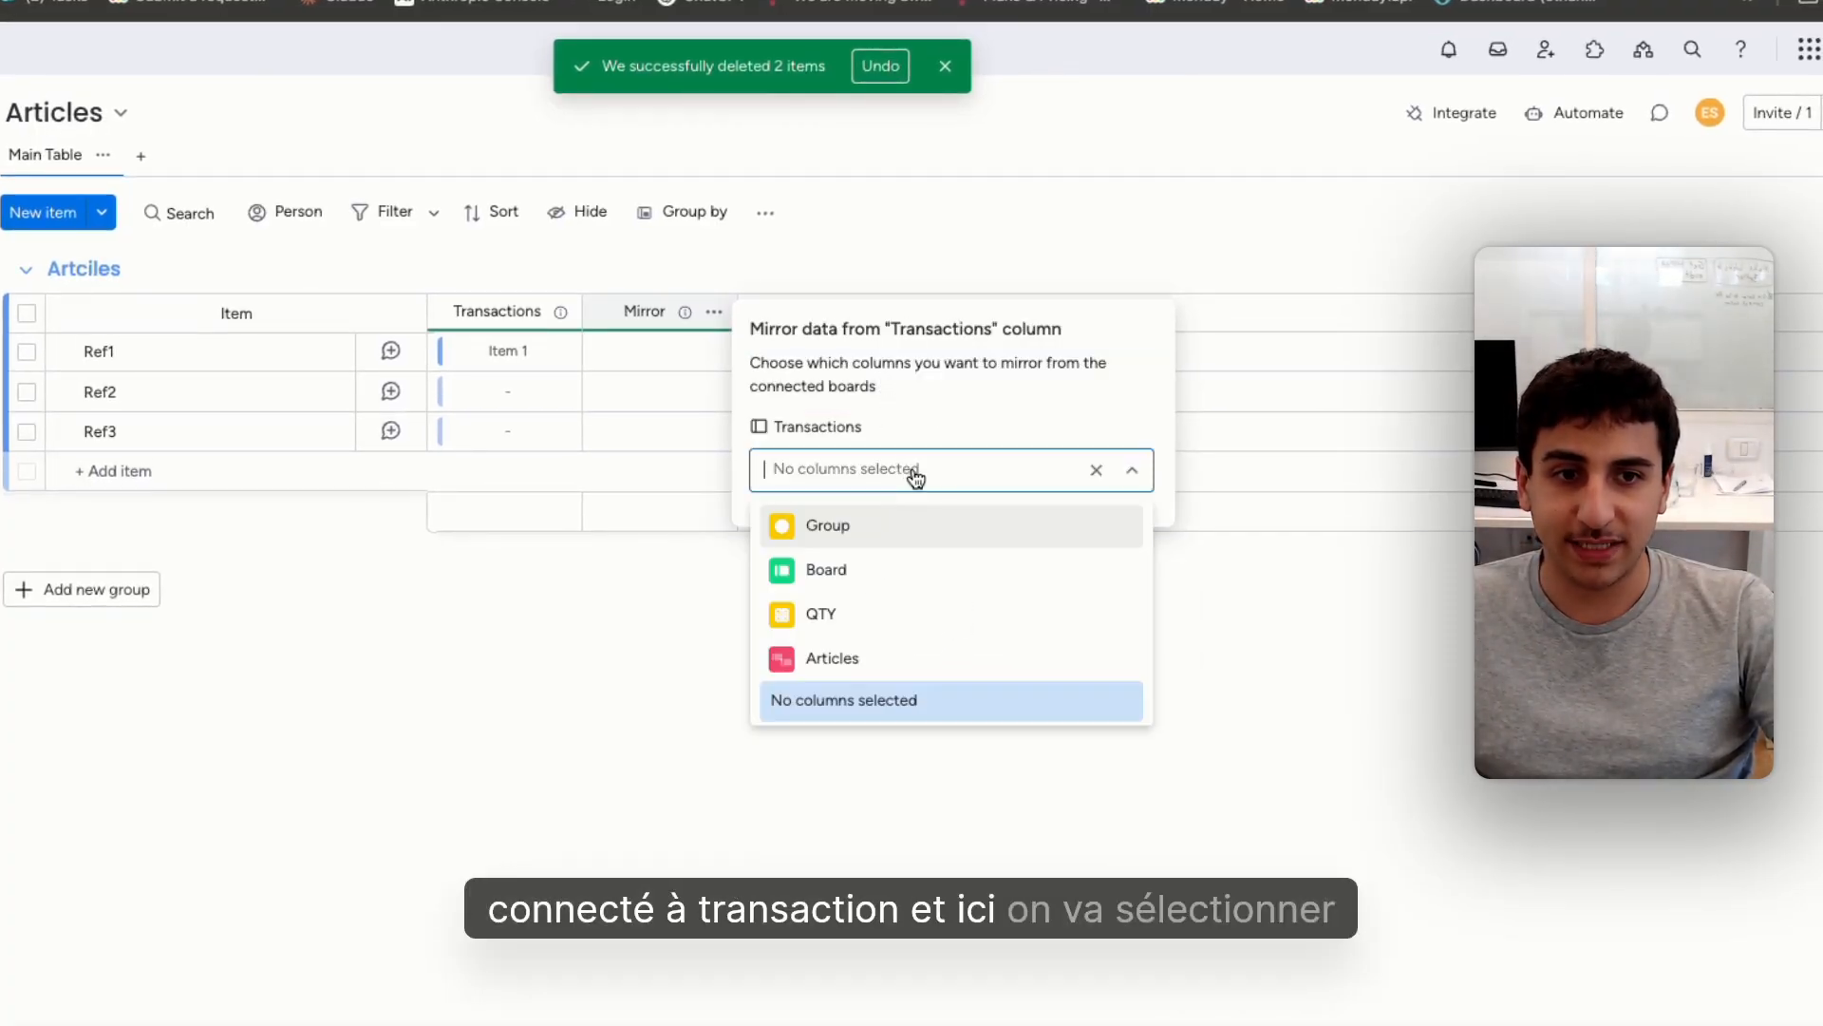
click(833, 622)
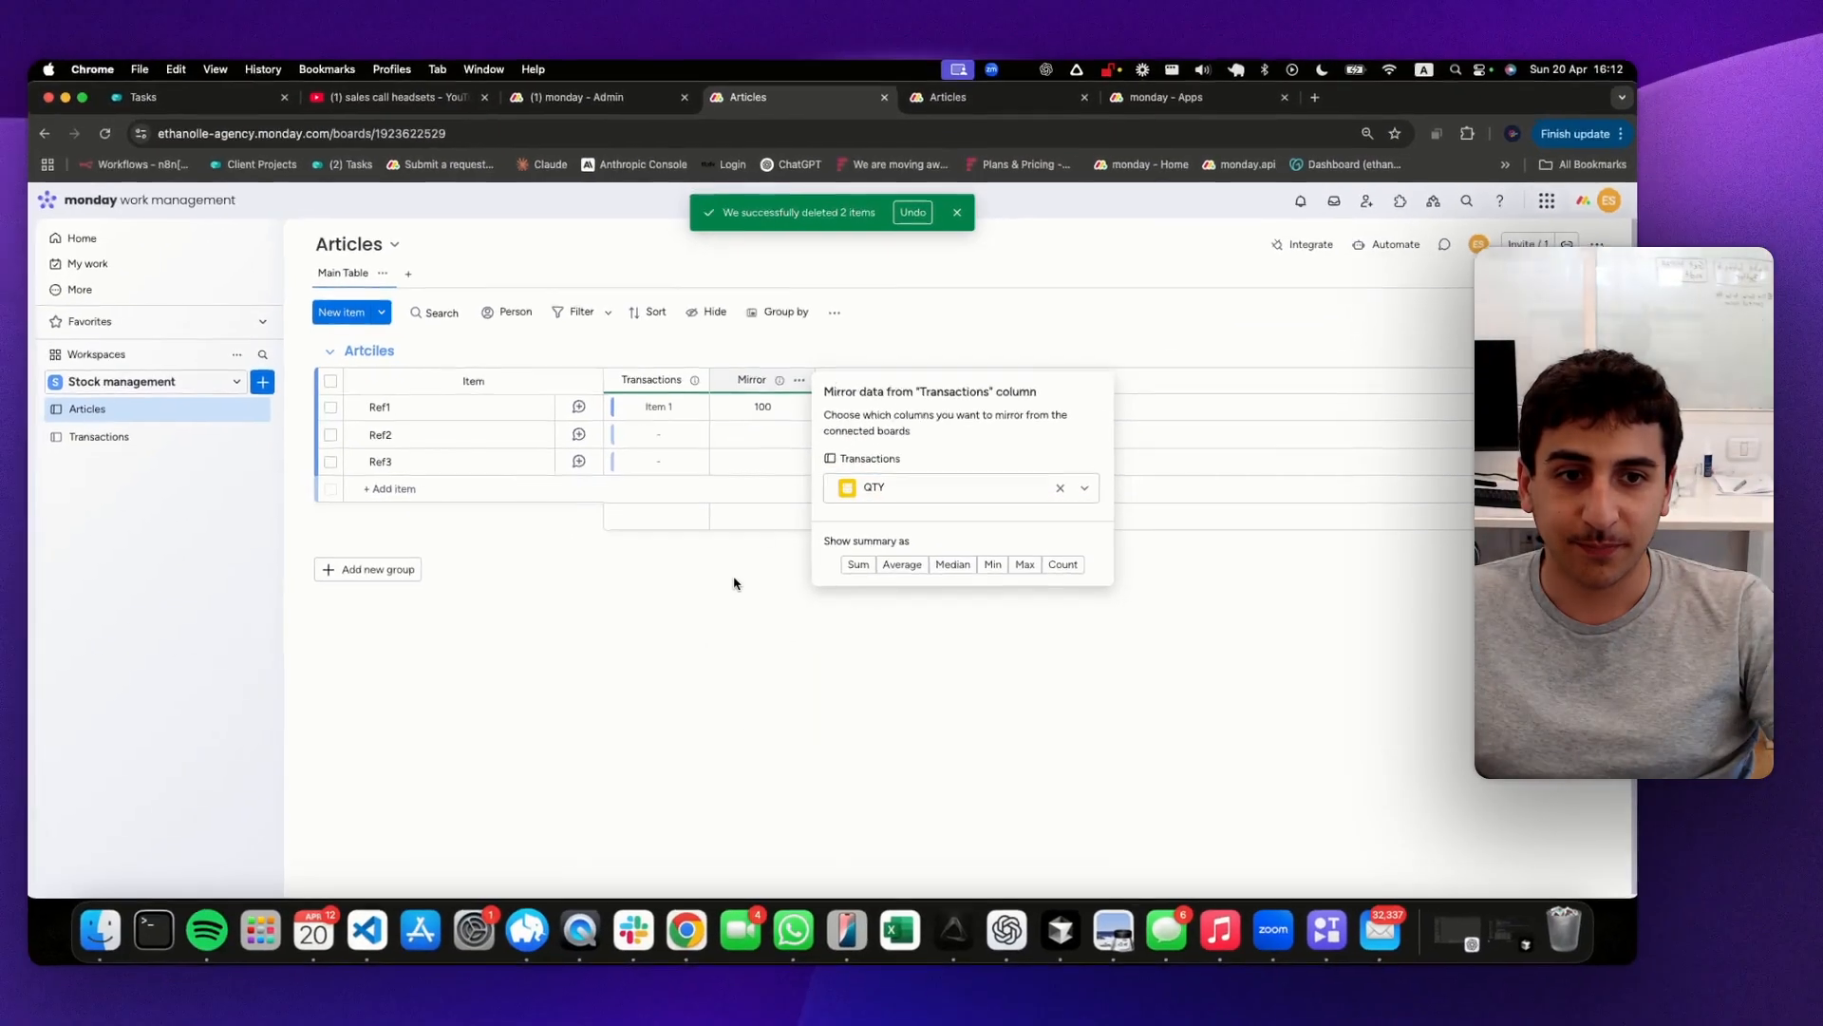
Rename the mirror column QTY and move it before the Transactions column
click(766, 381)
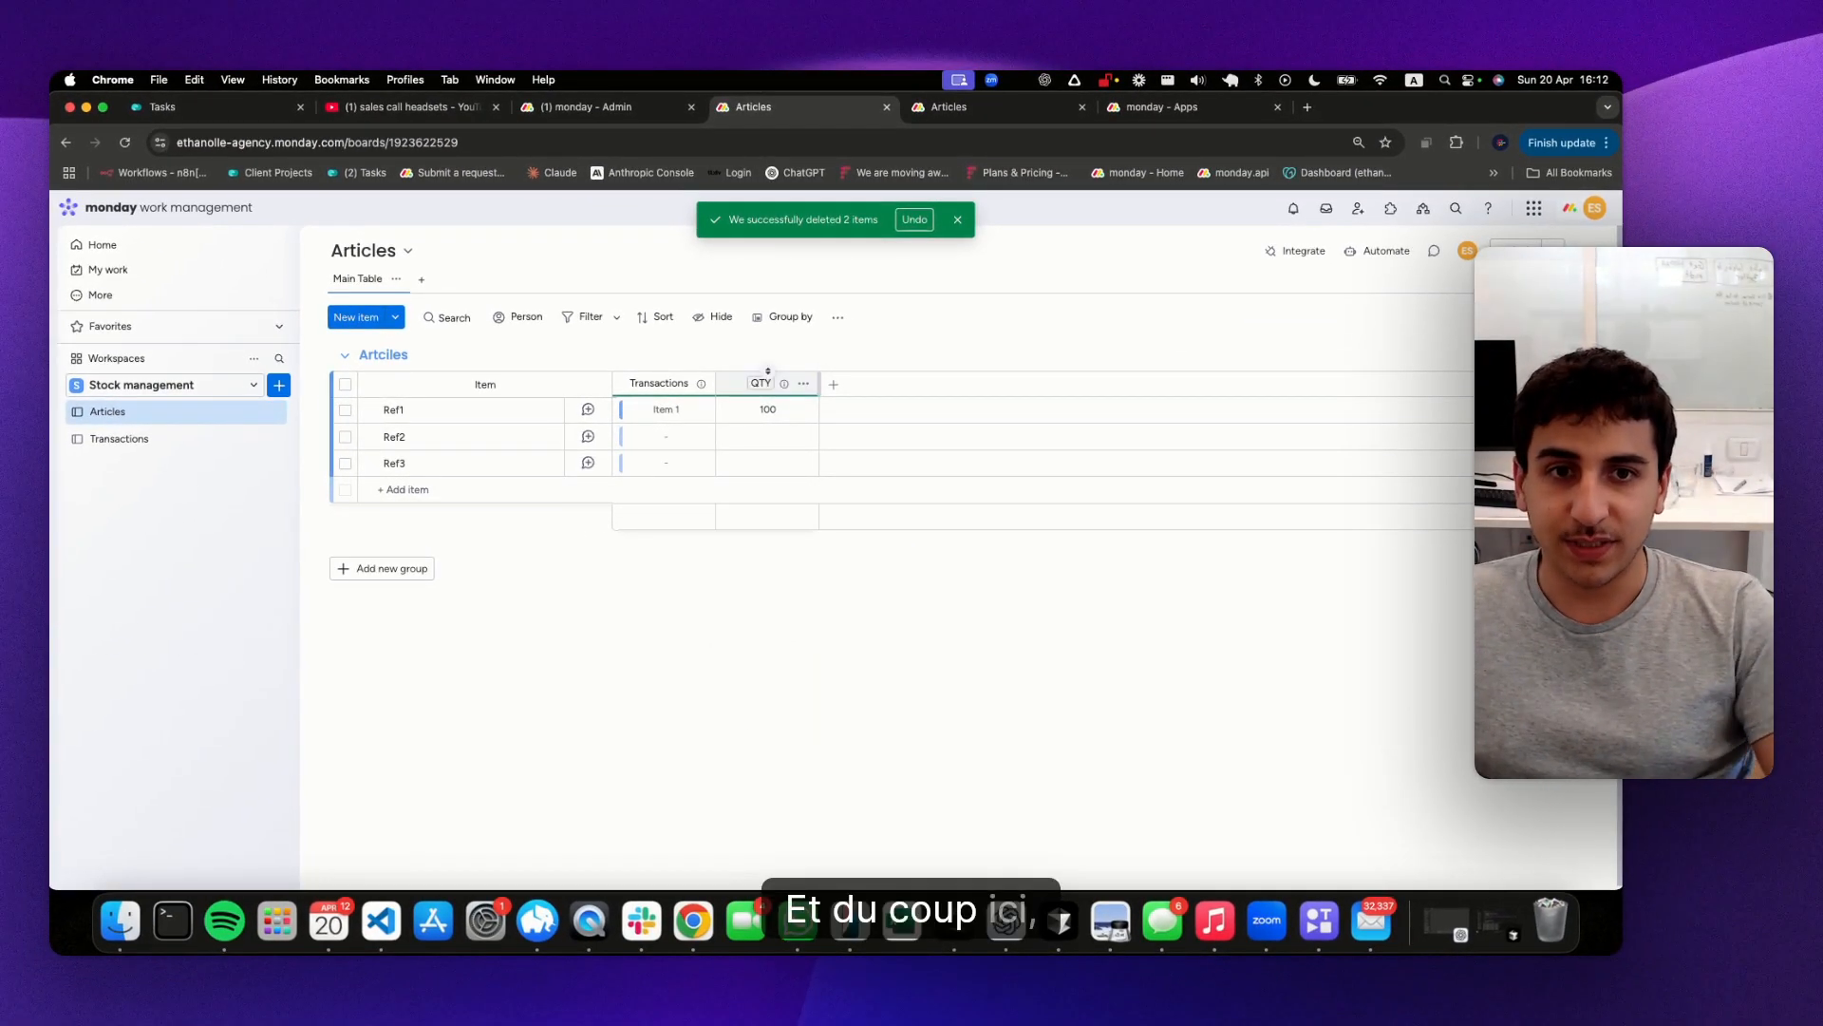
drag(737, 385, 634, 388)
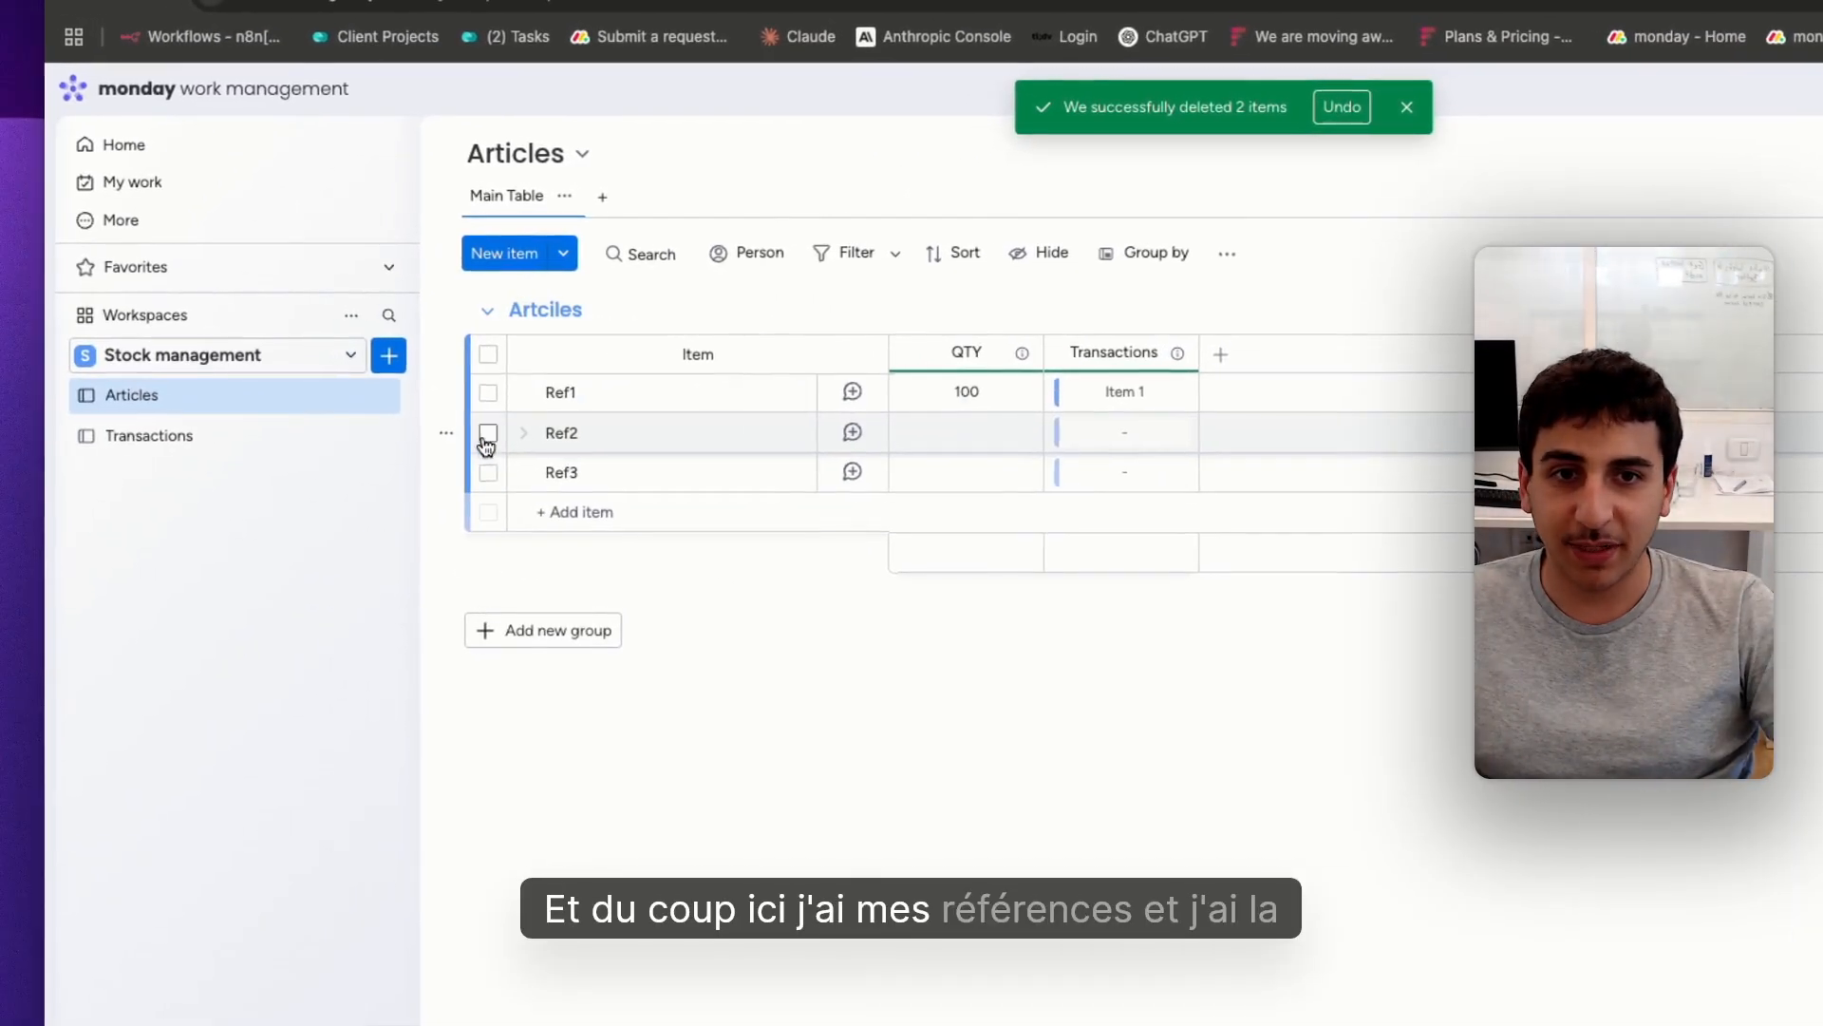
Rename the linked transaction Item 1 to Ref1 from within Ref1's item card
click(797, 400)
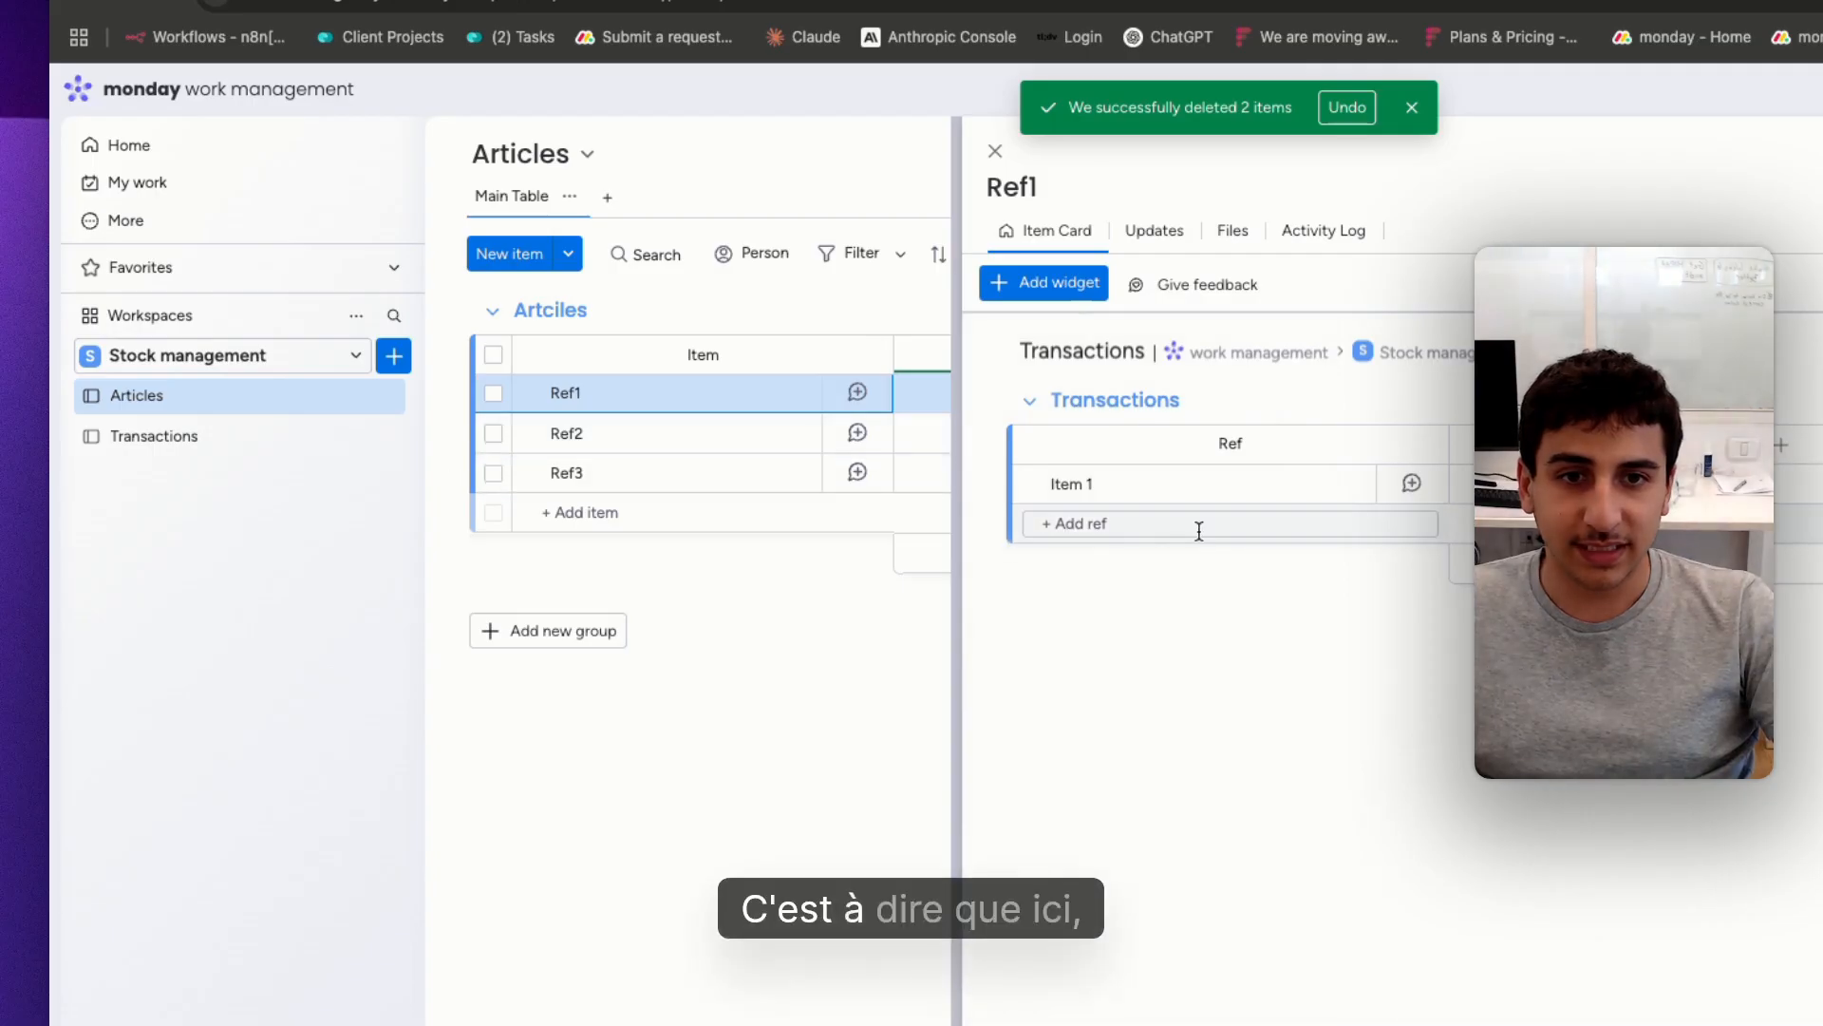
click(1086, 487)
drag(1086, 487, 935, 495)
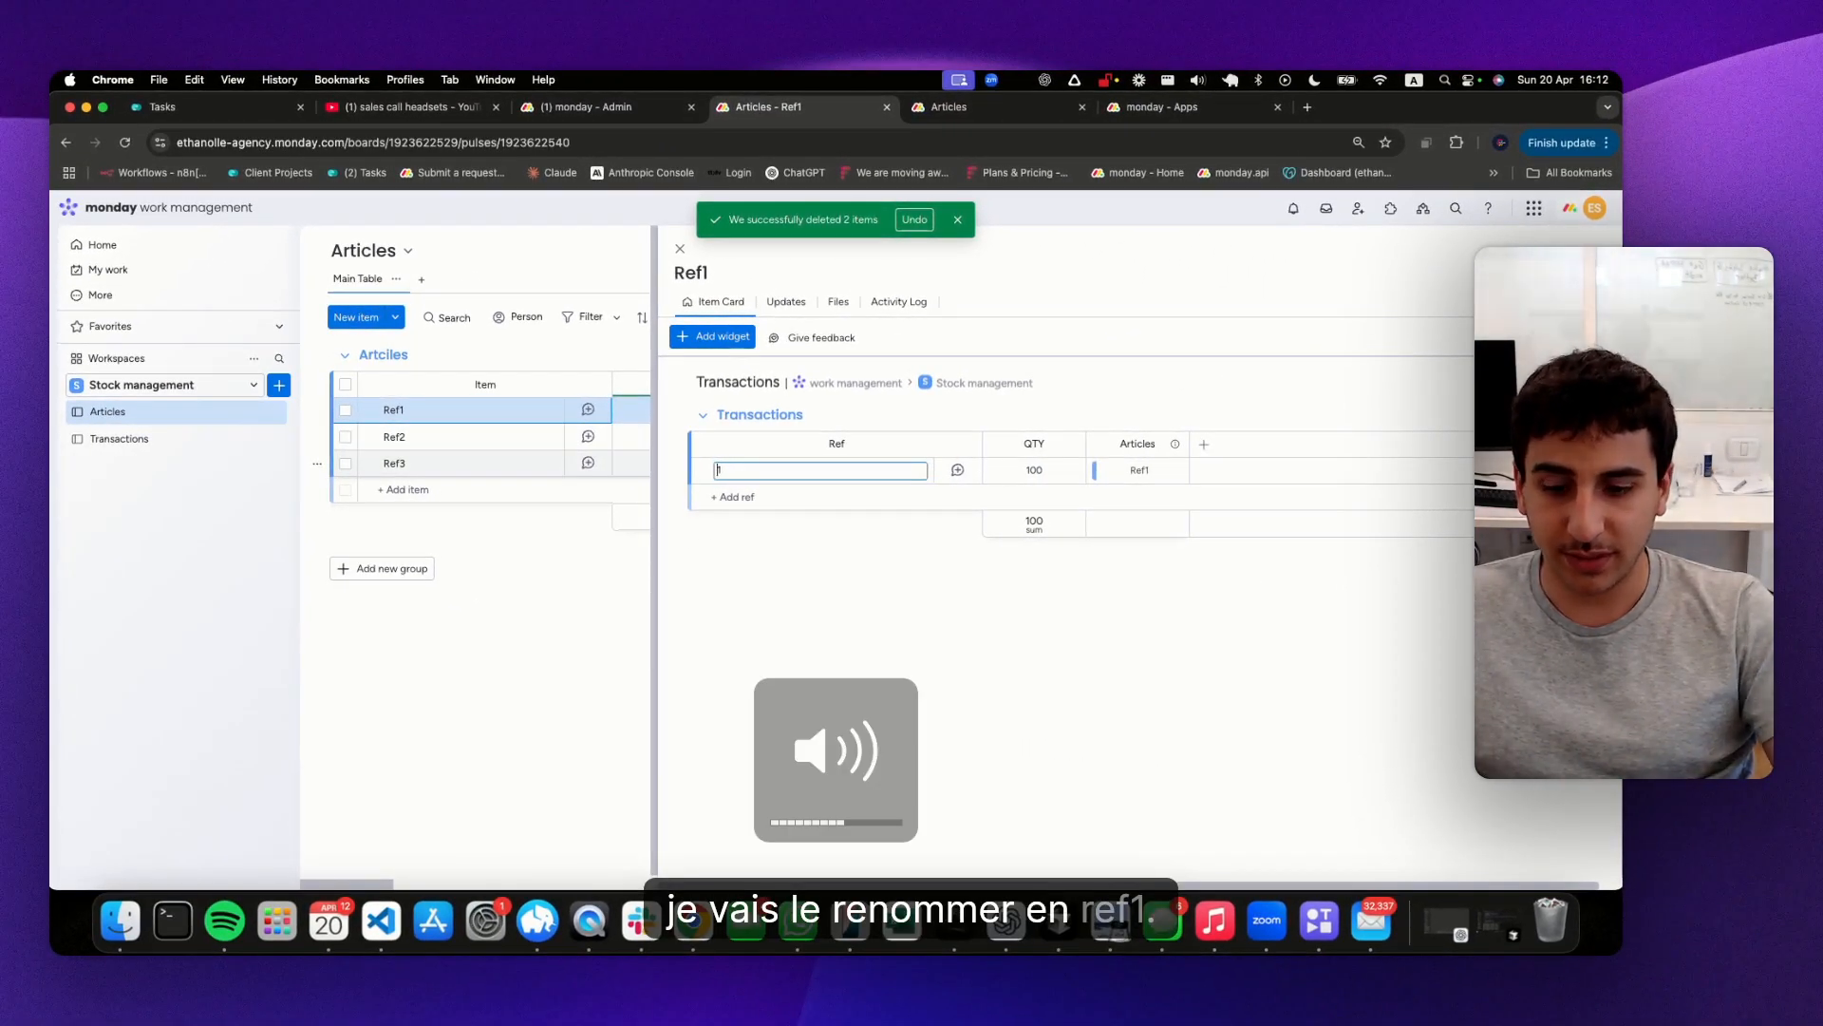
text(Ref1)
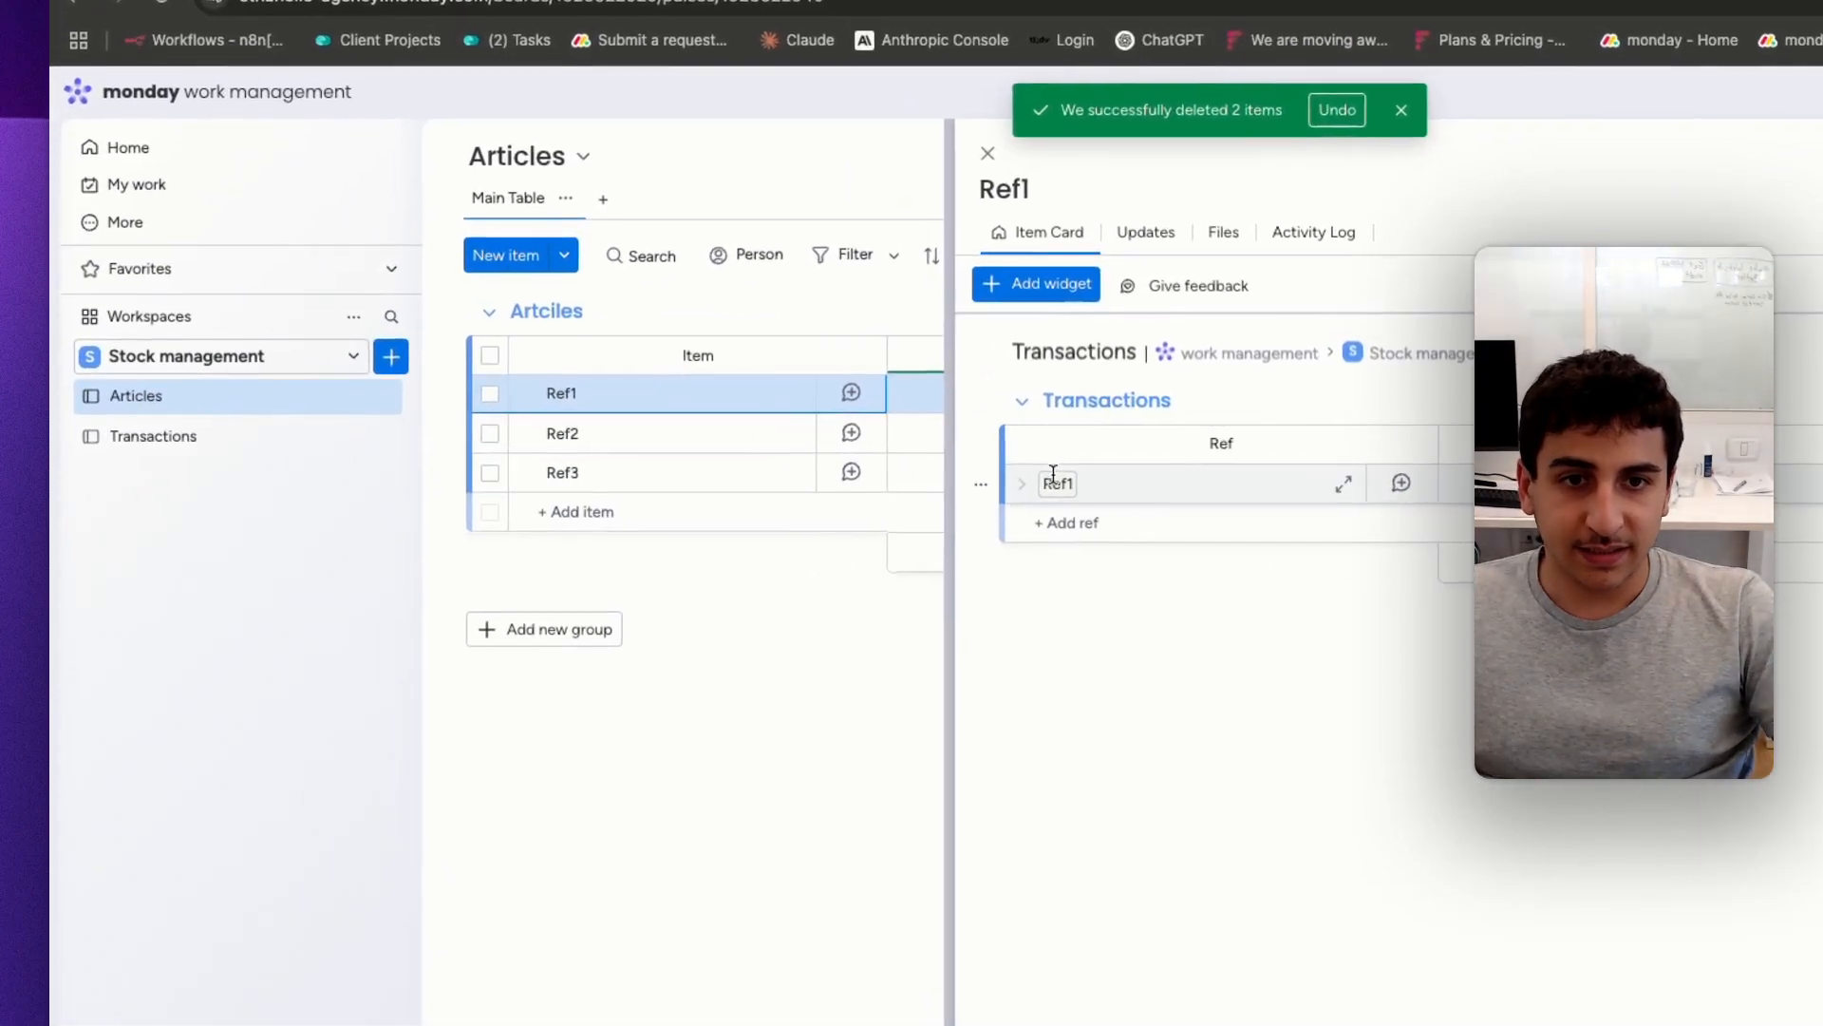
Add two more transactions named Ref1 in the item card, setting the QTY of the first added one to -200
double_click(725, 470)
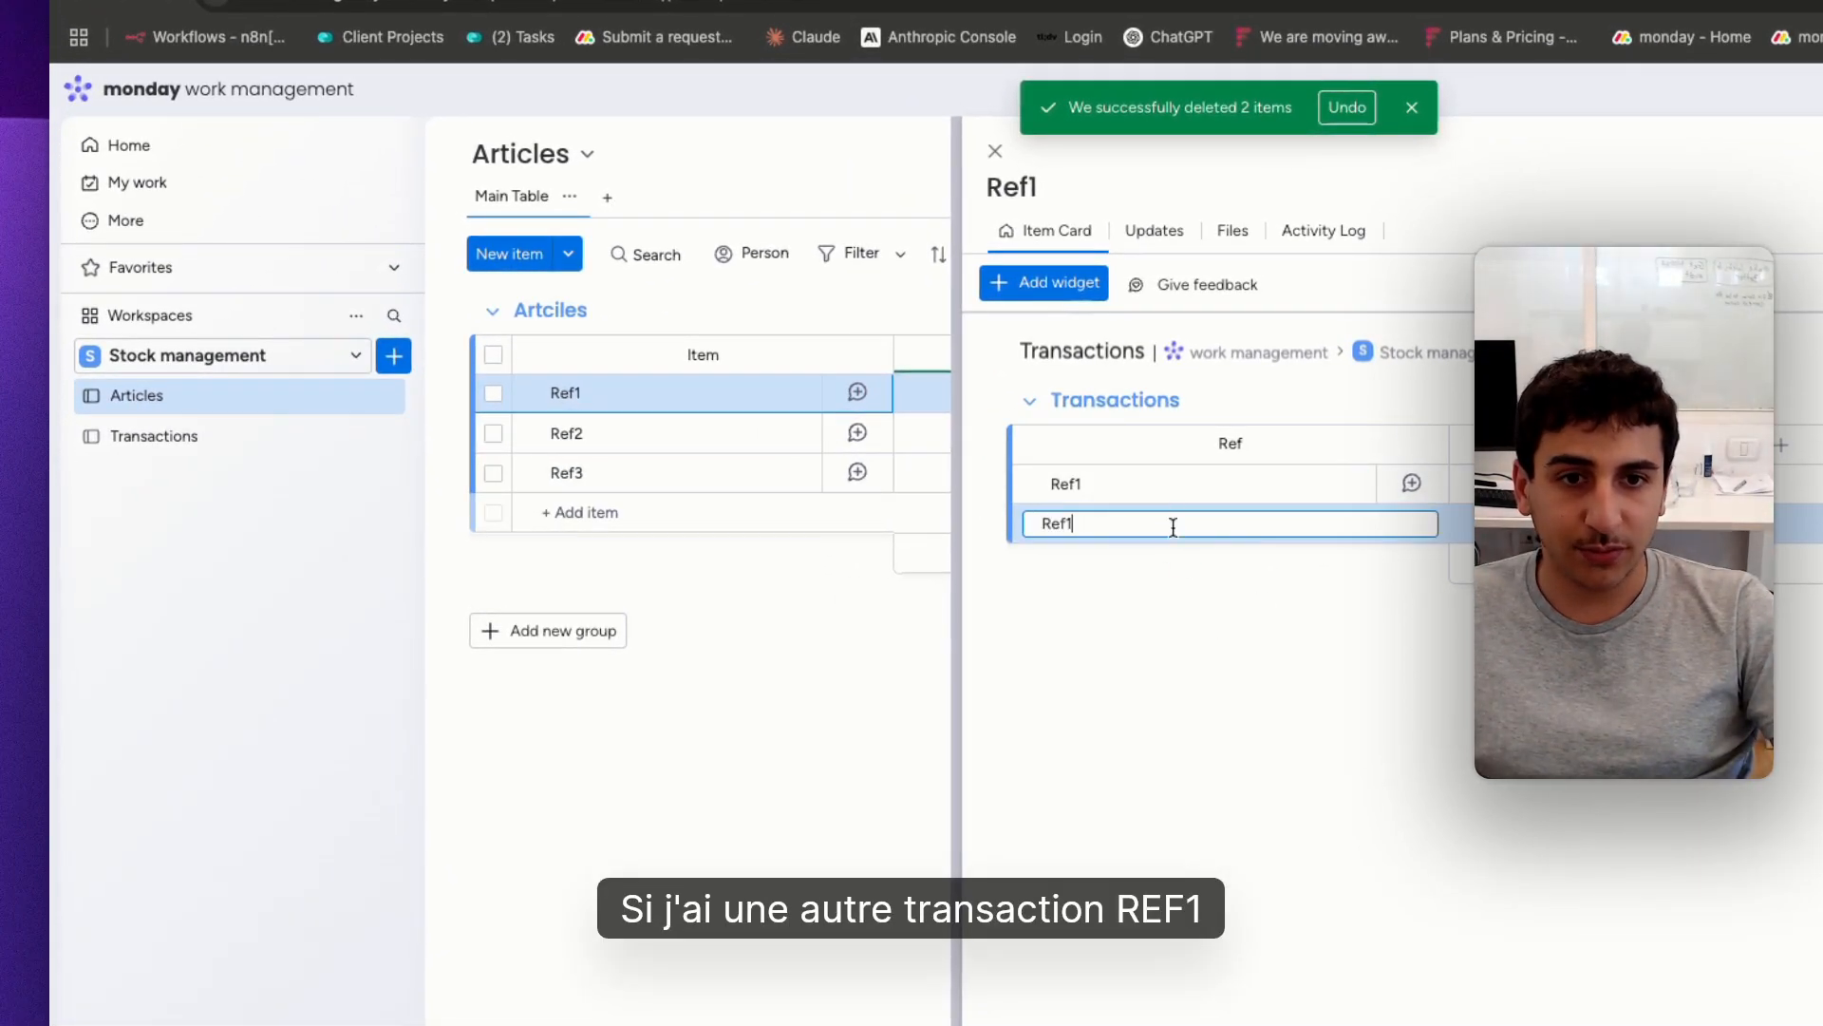
key(Return)
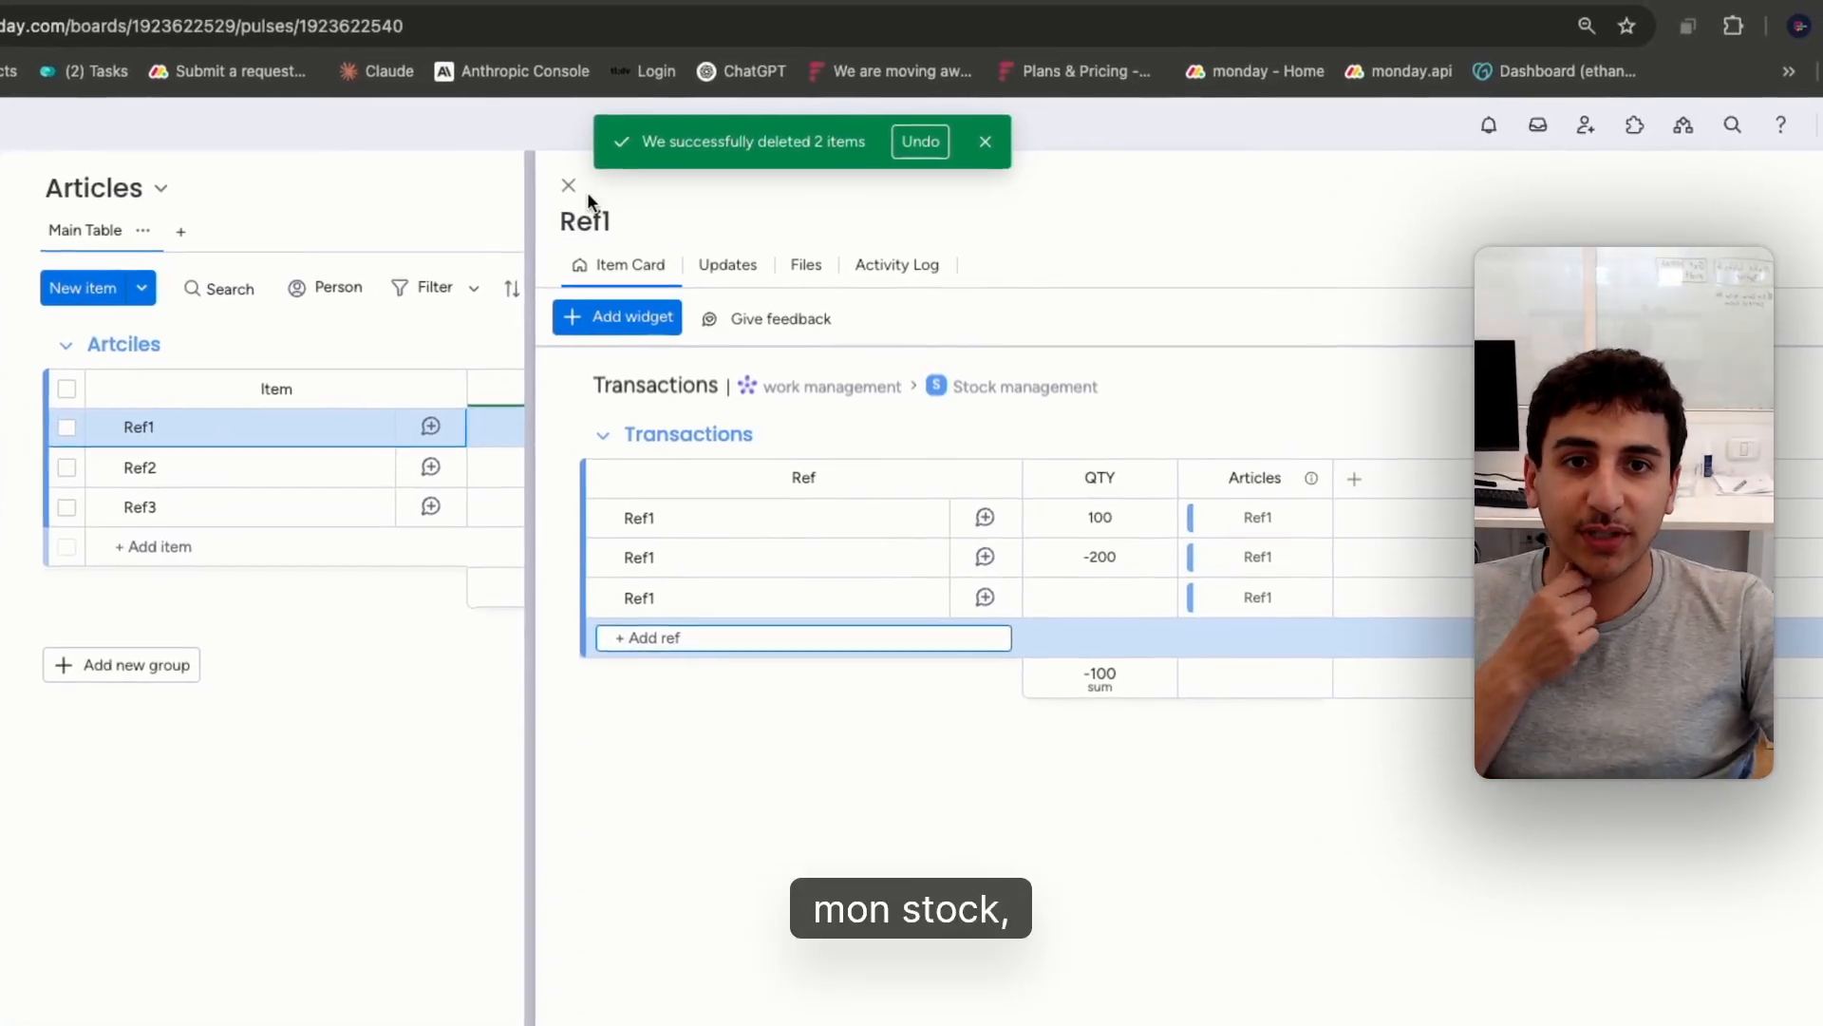
Set the QTY of the third Ref1 transaction to 500 in Ref1's item card and return to the Articles board
click(561, 186)
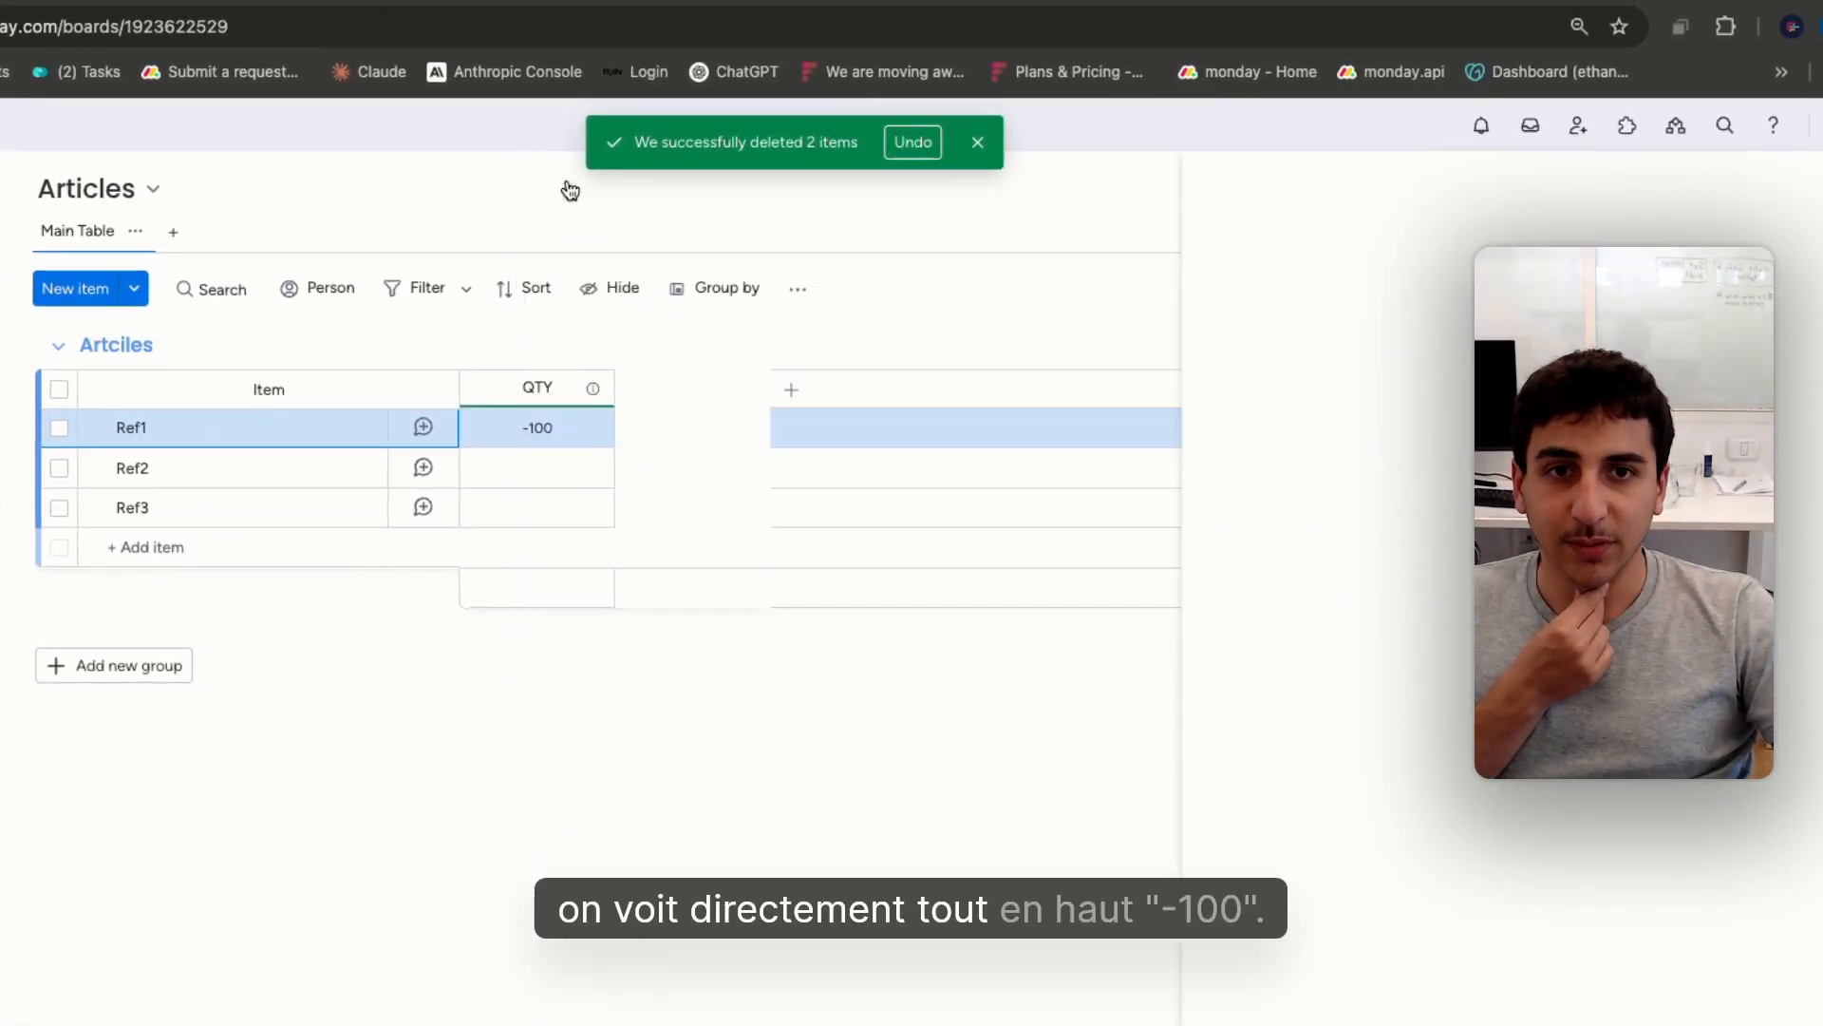
click(371, 435)
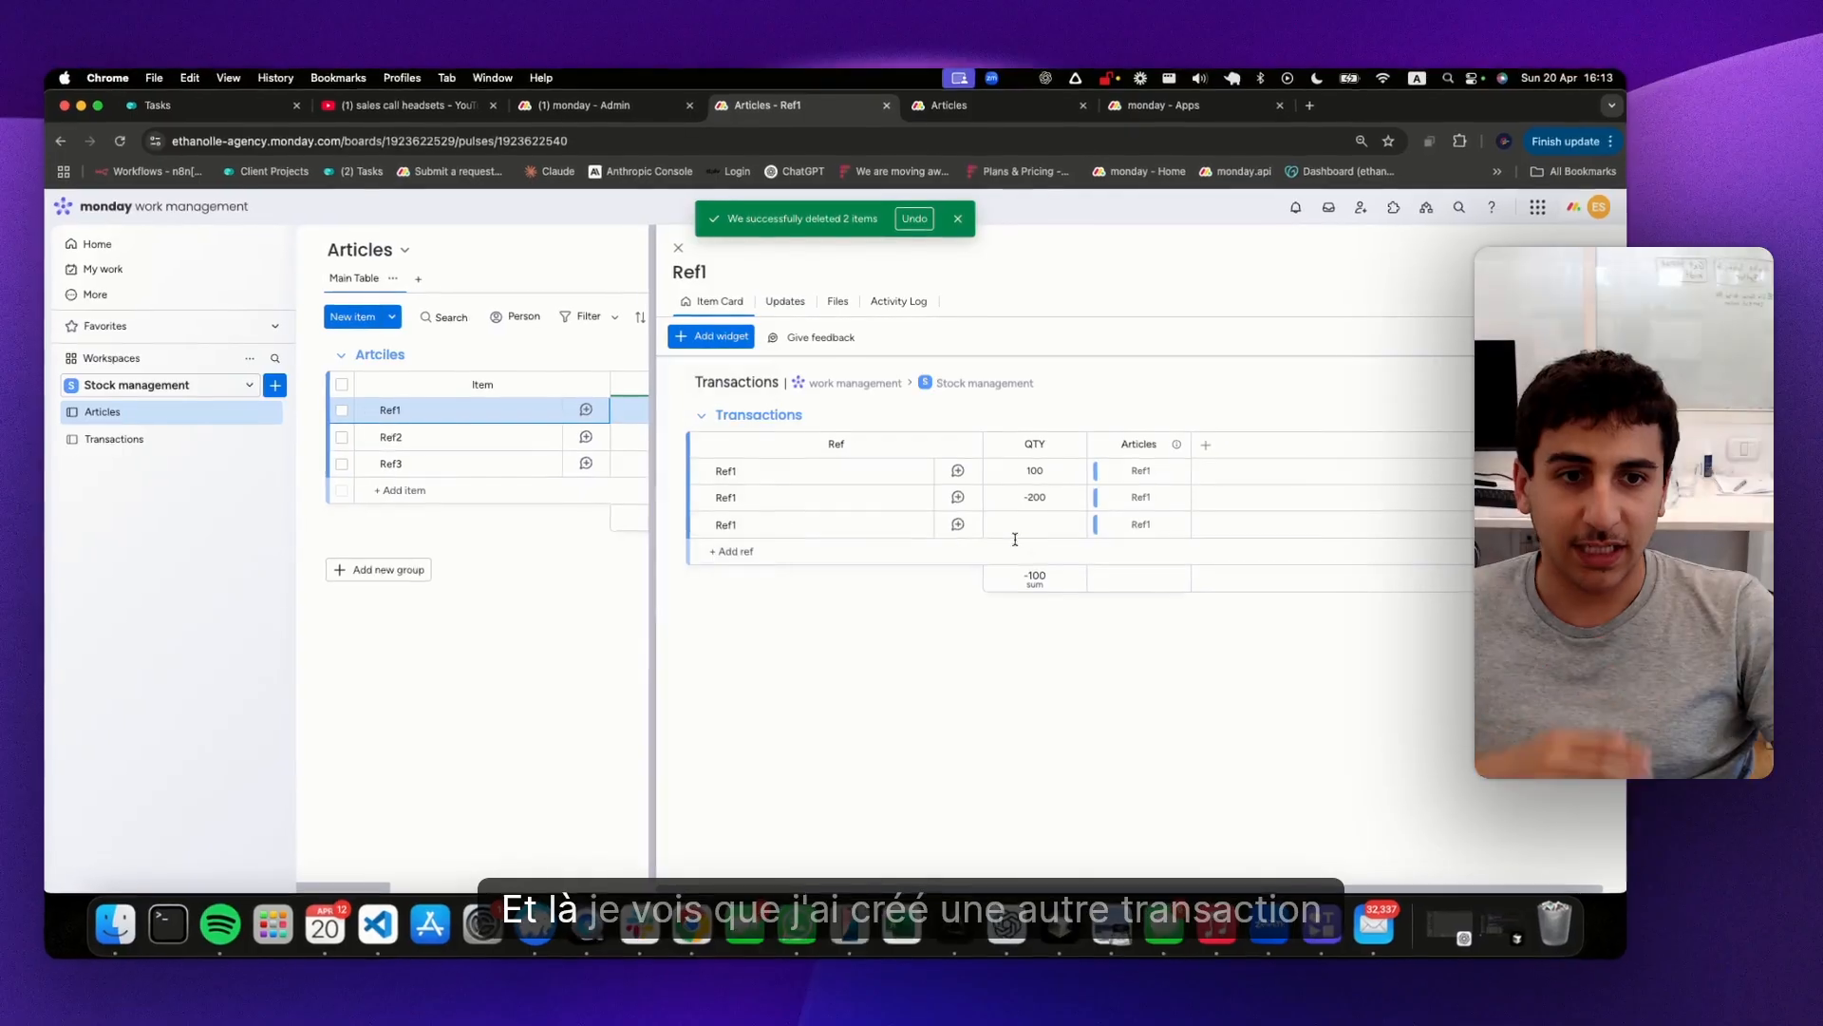
click(1044, 524)
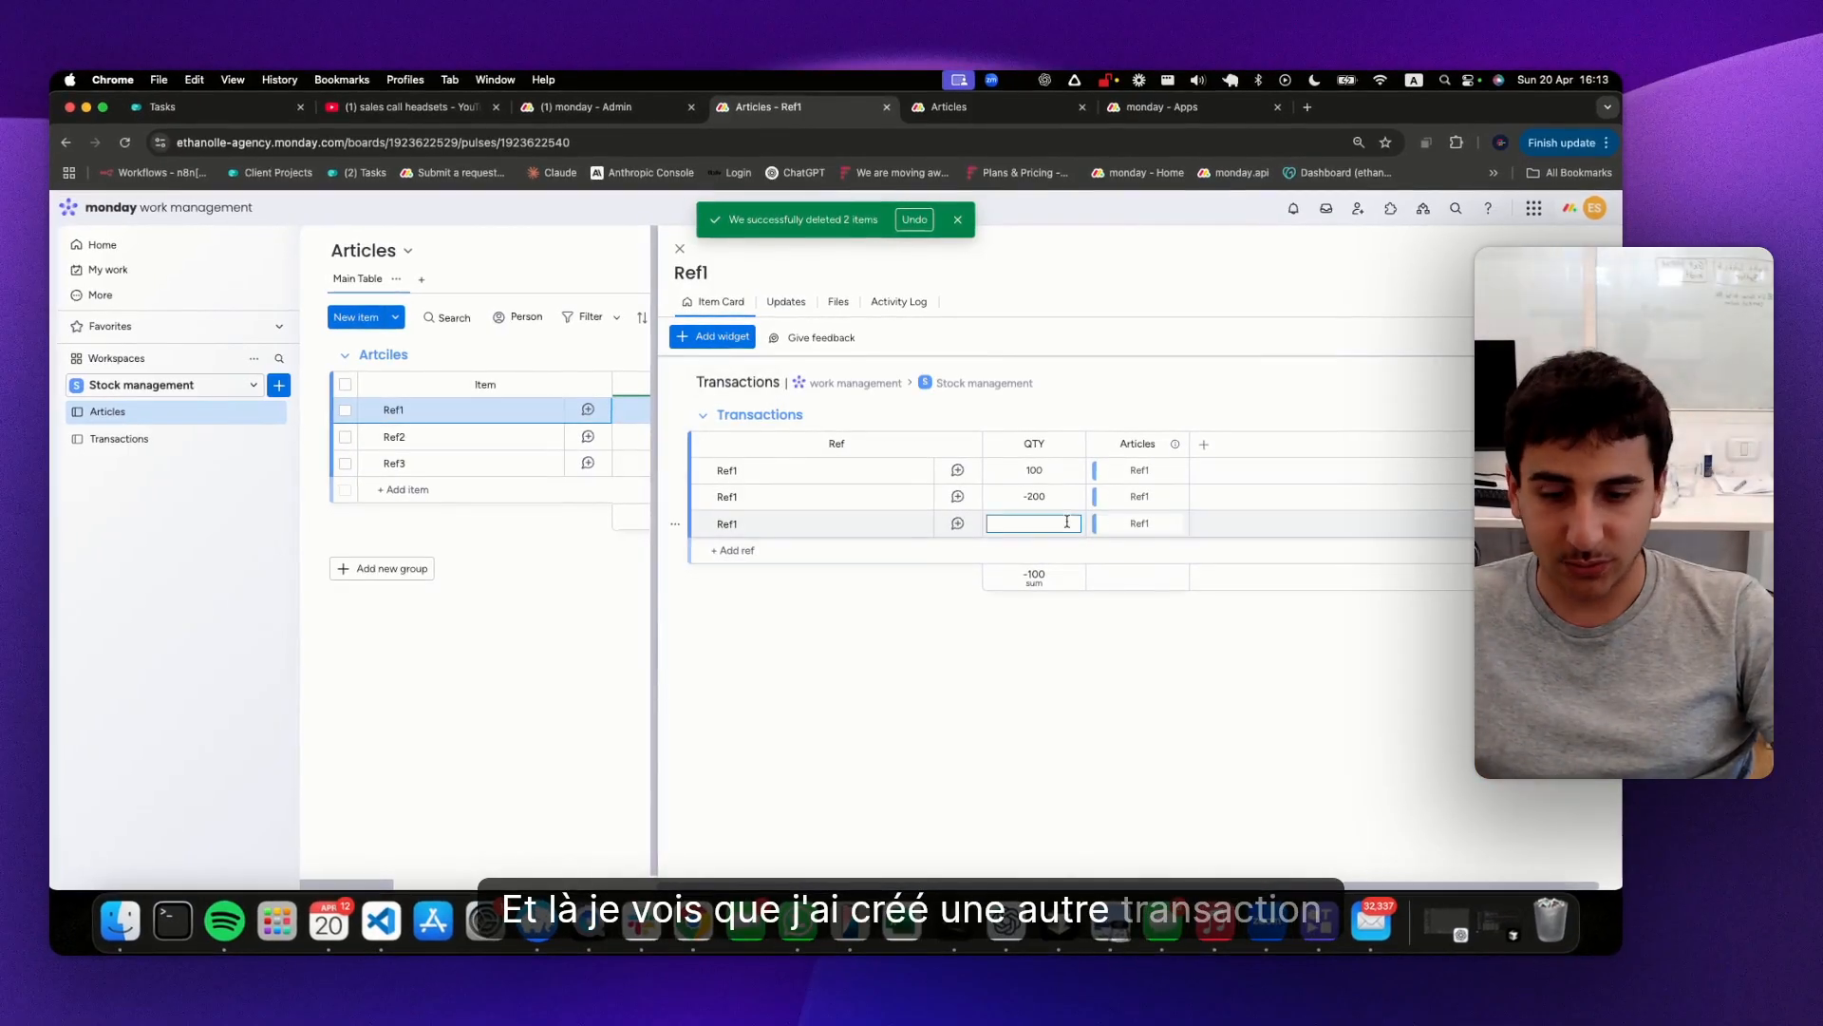
text(500)
key(Return)
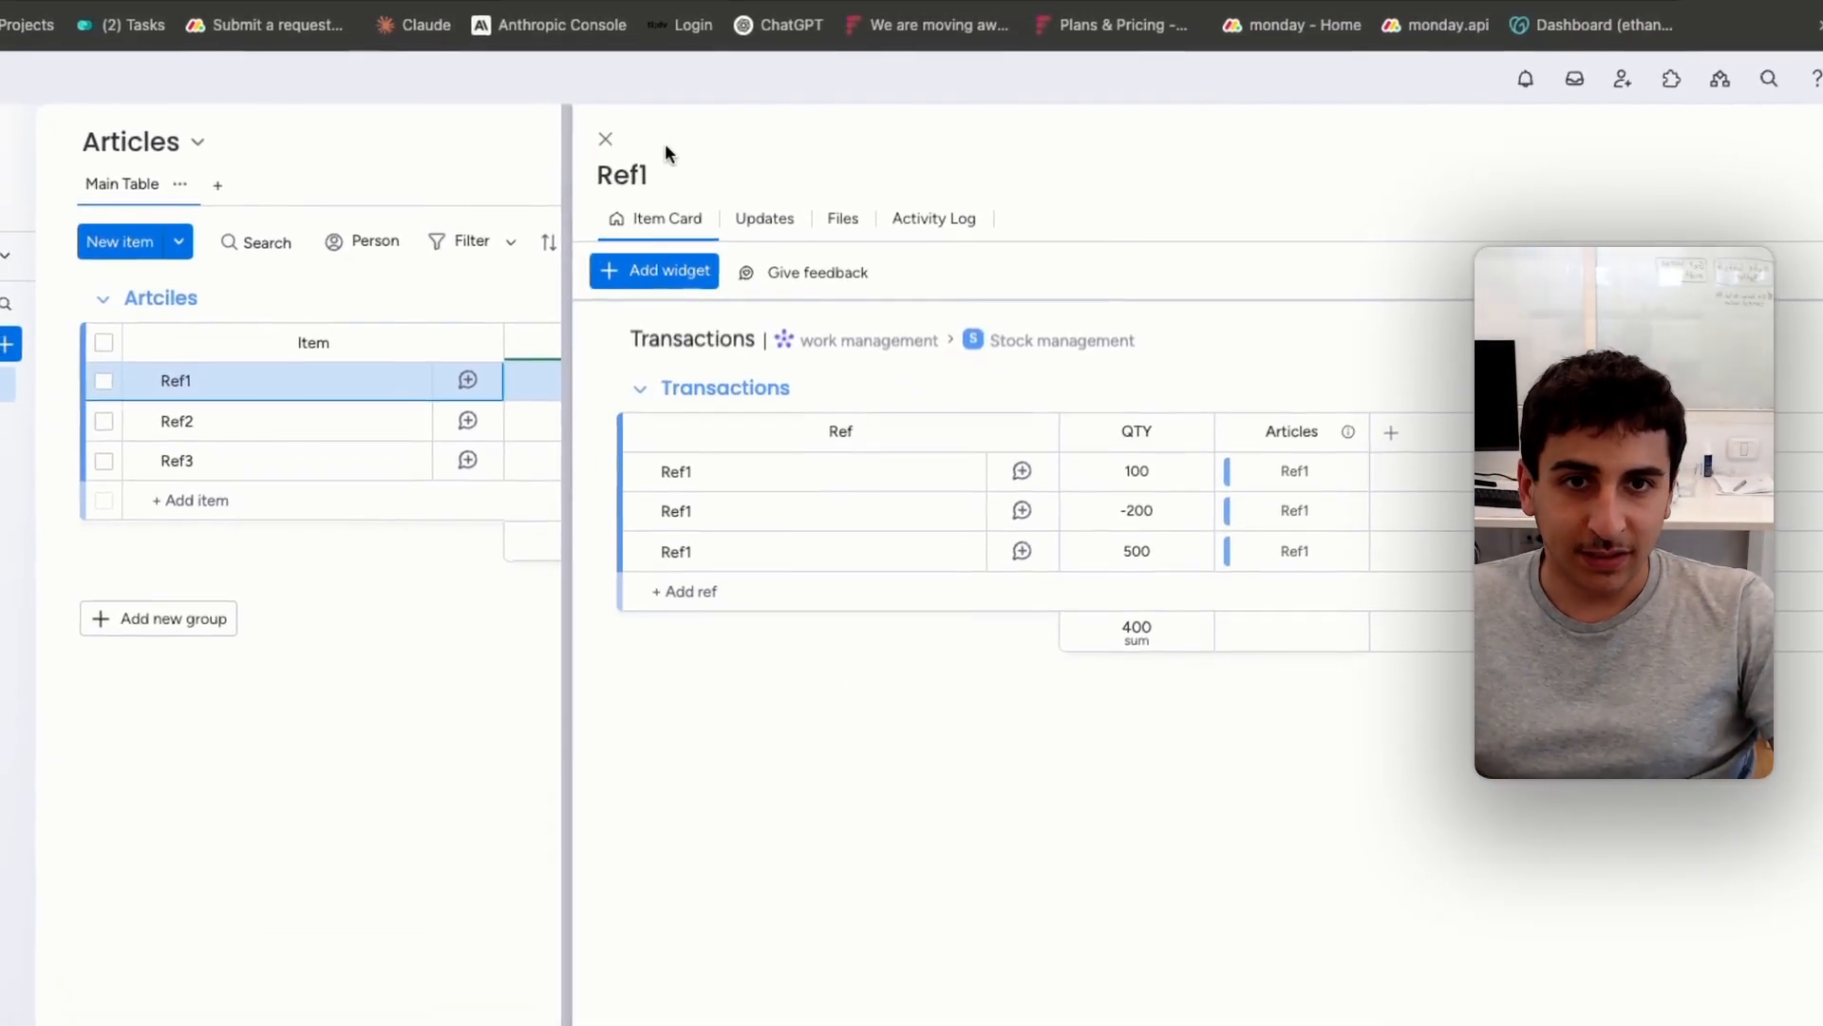
click(605, 139)
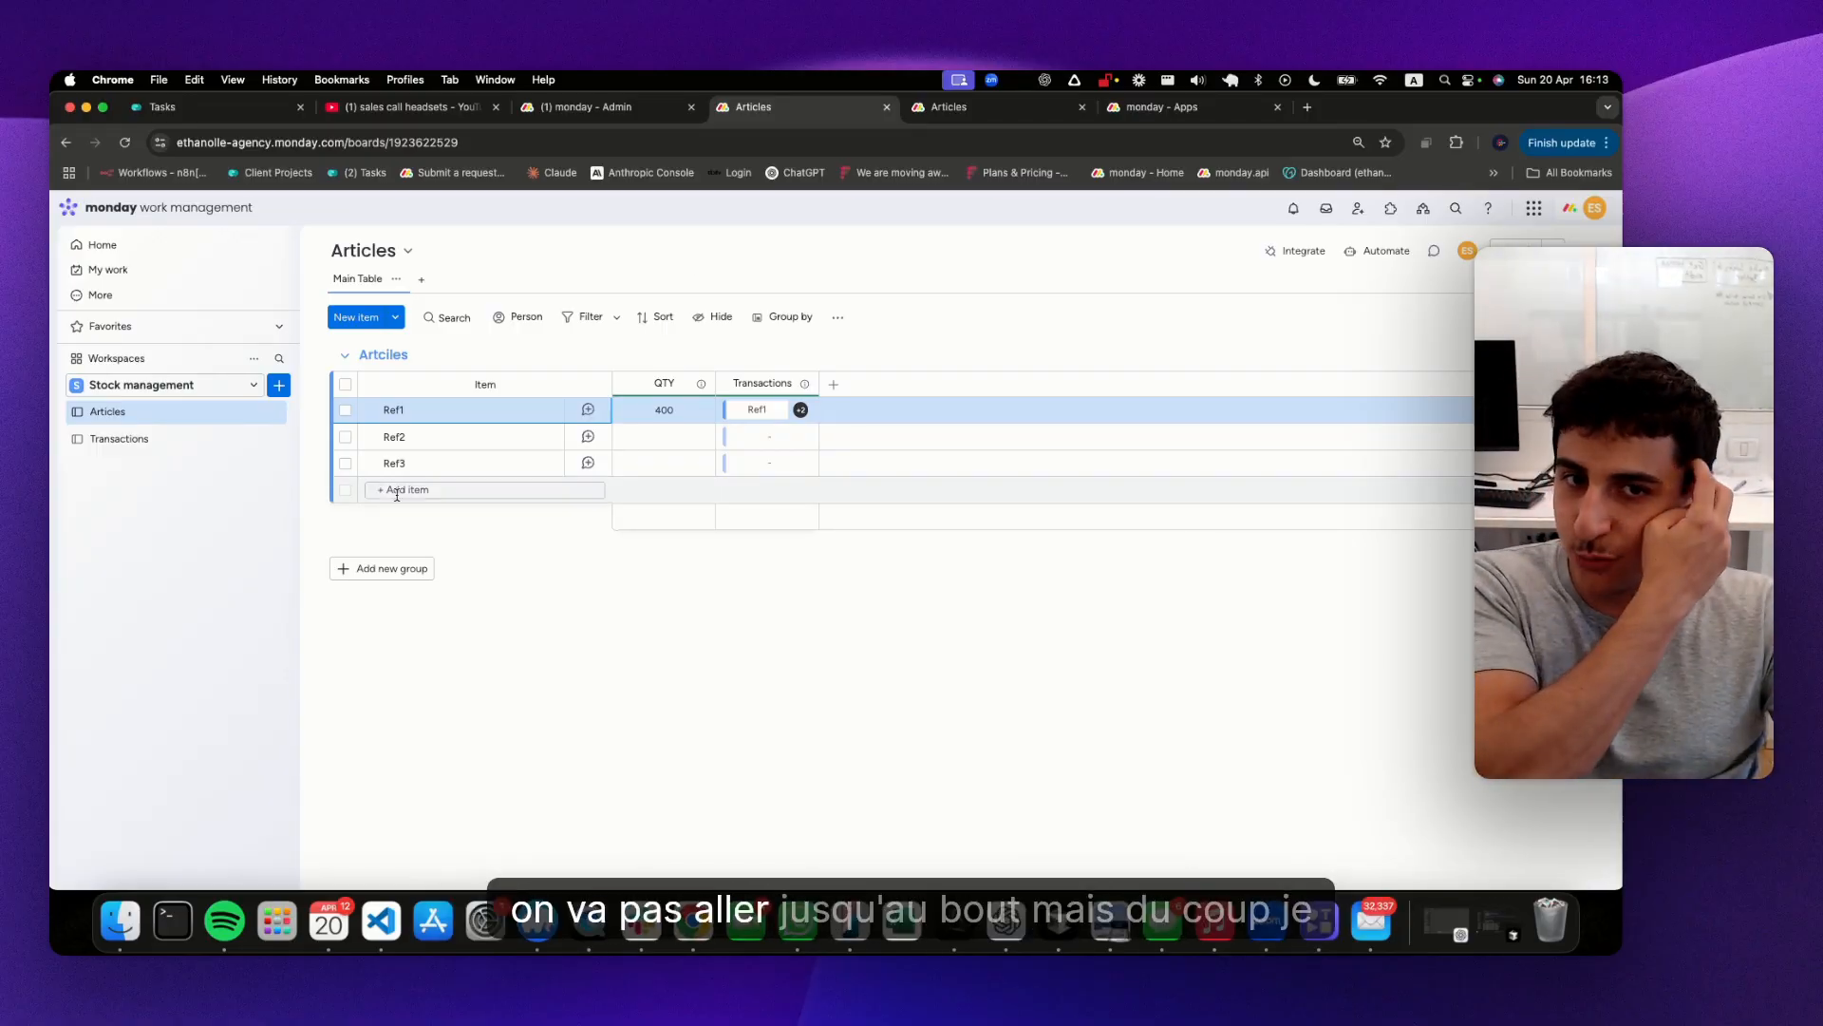
Add a Date column named "Date de creation" to the Transactions board
click(101, 443)
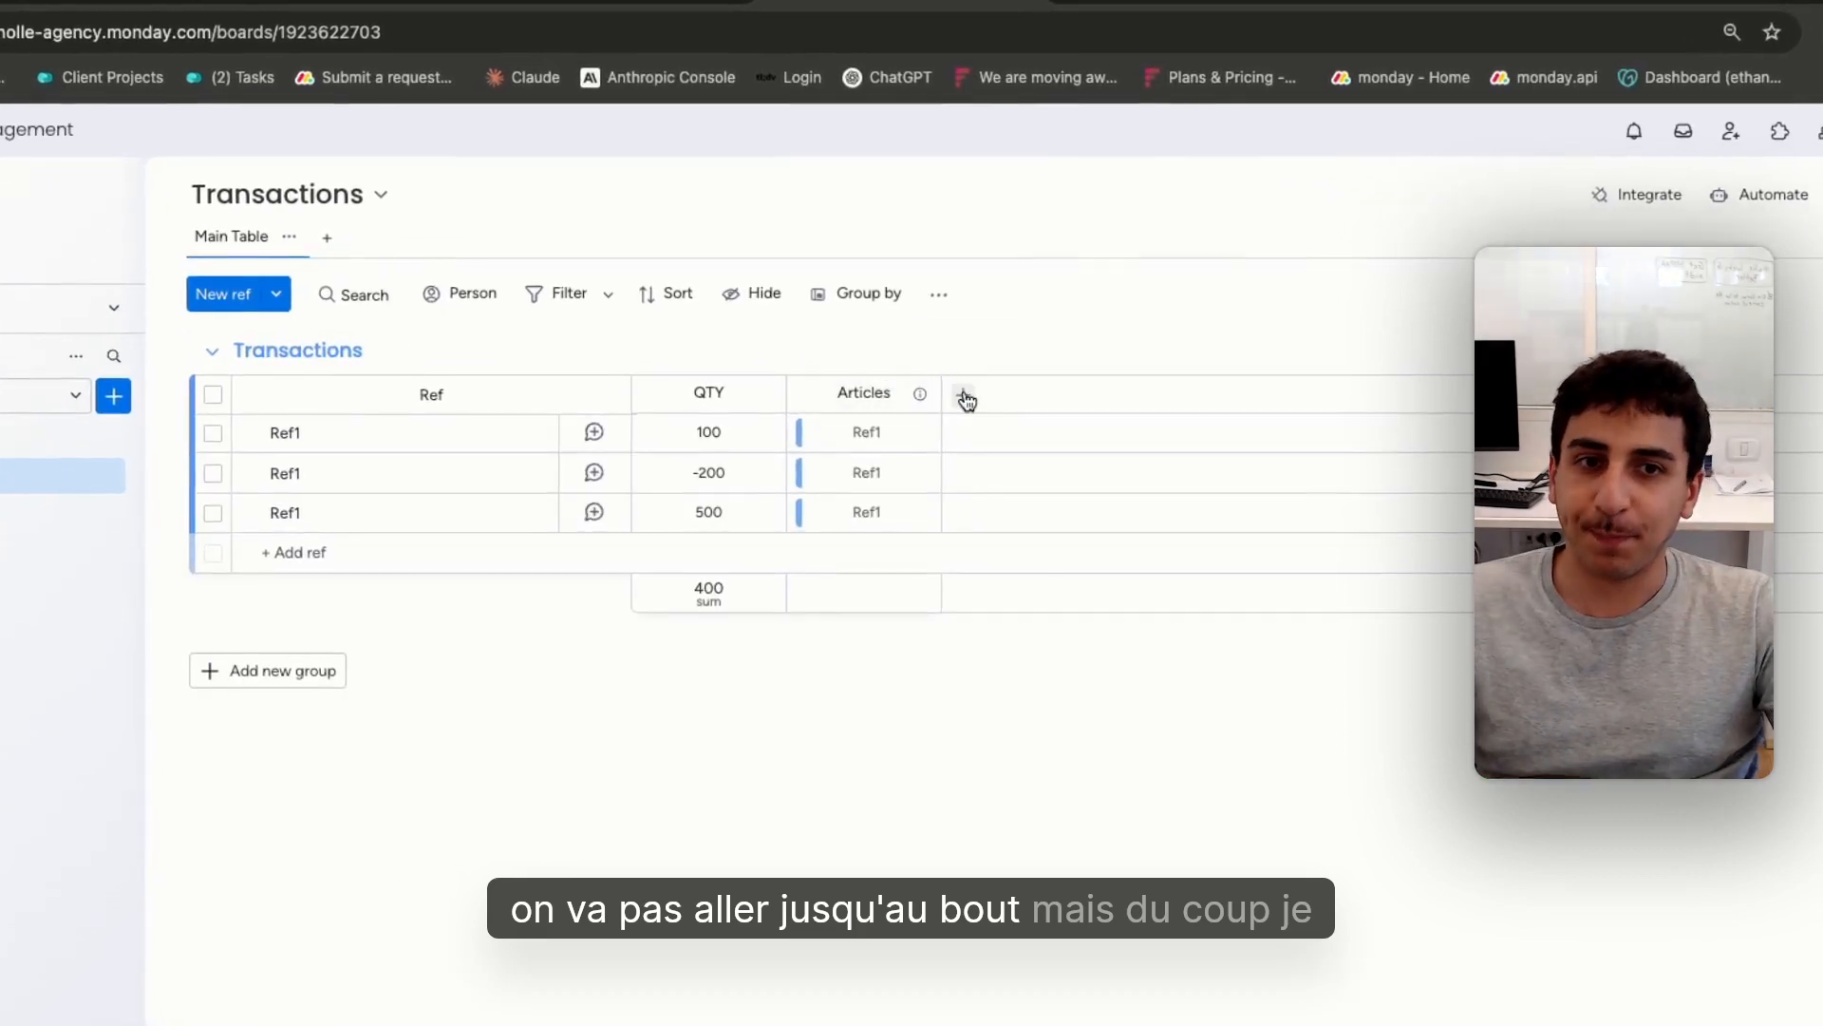
click(853, 383)
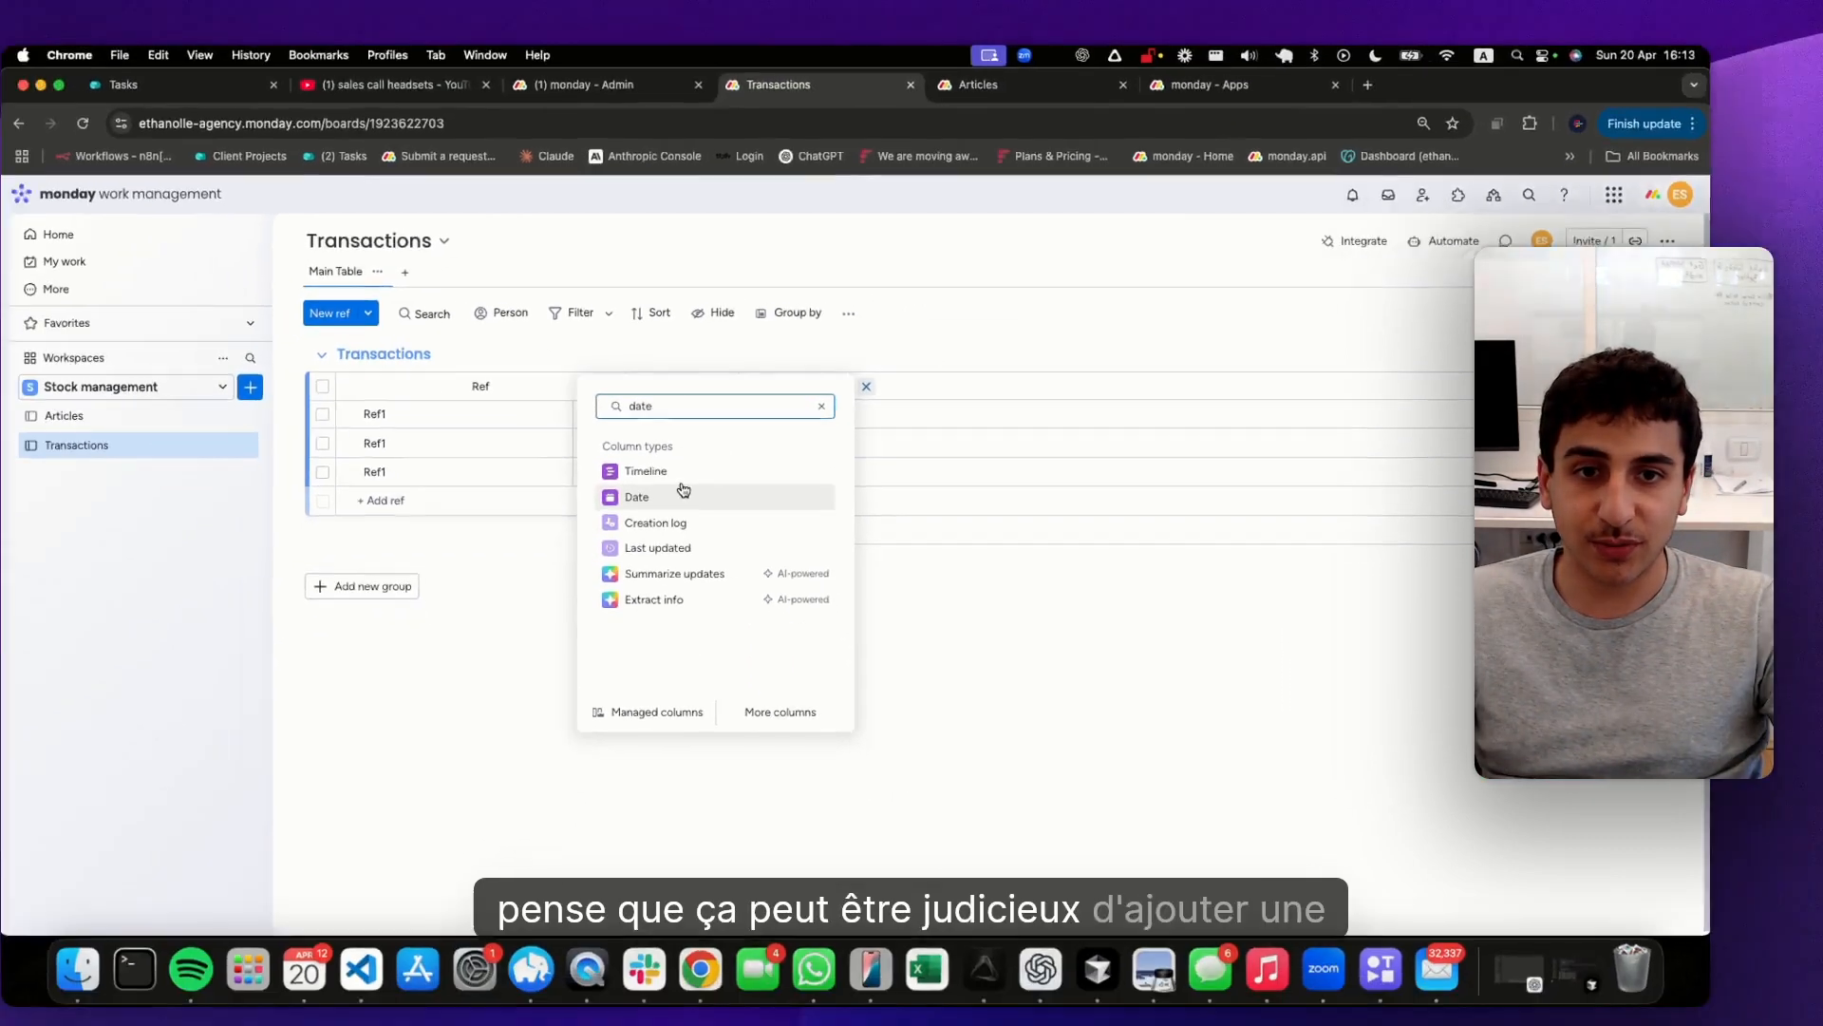
click(812, 560)
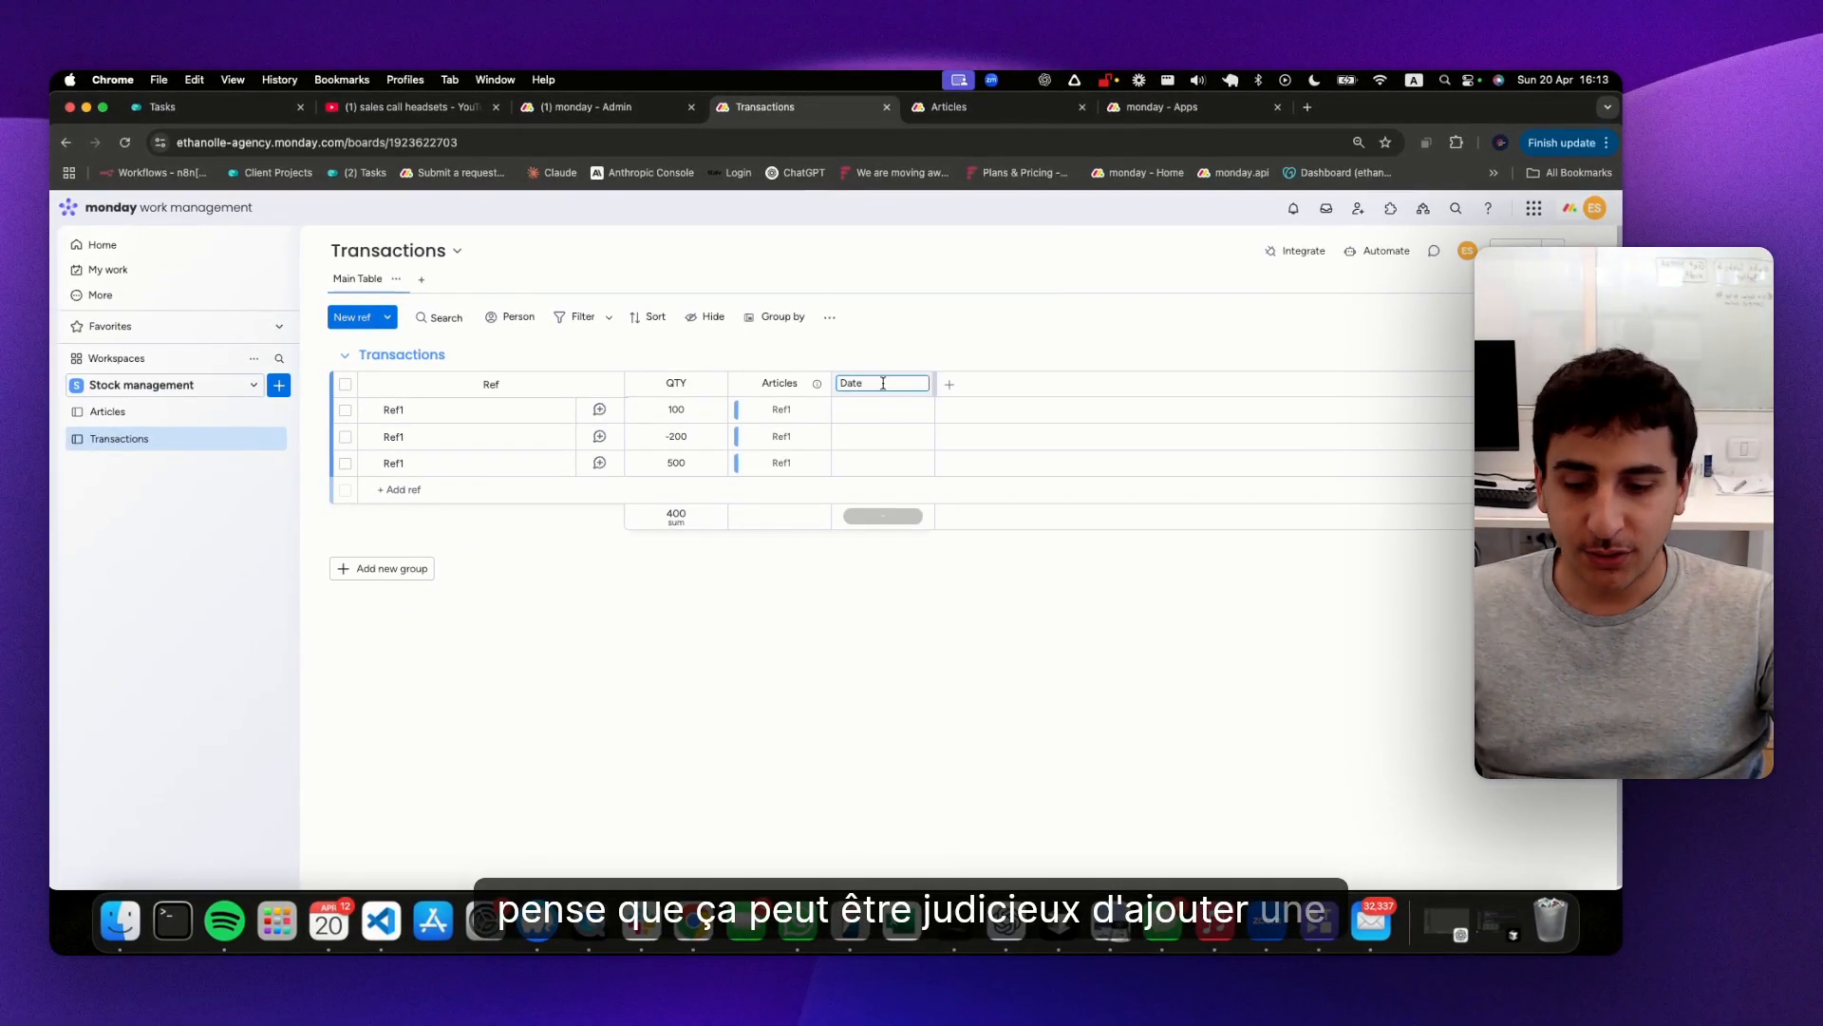
text(de creation)
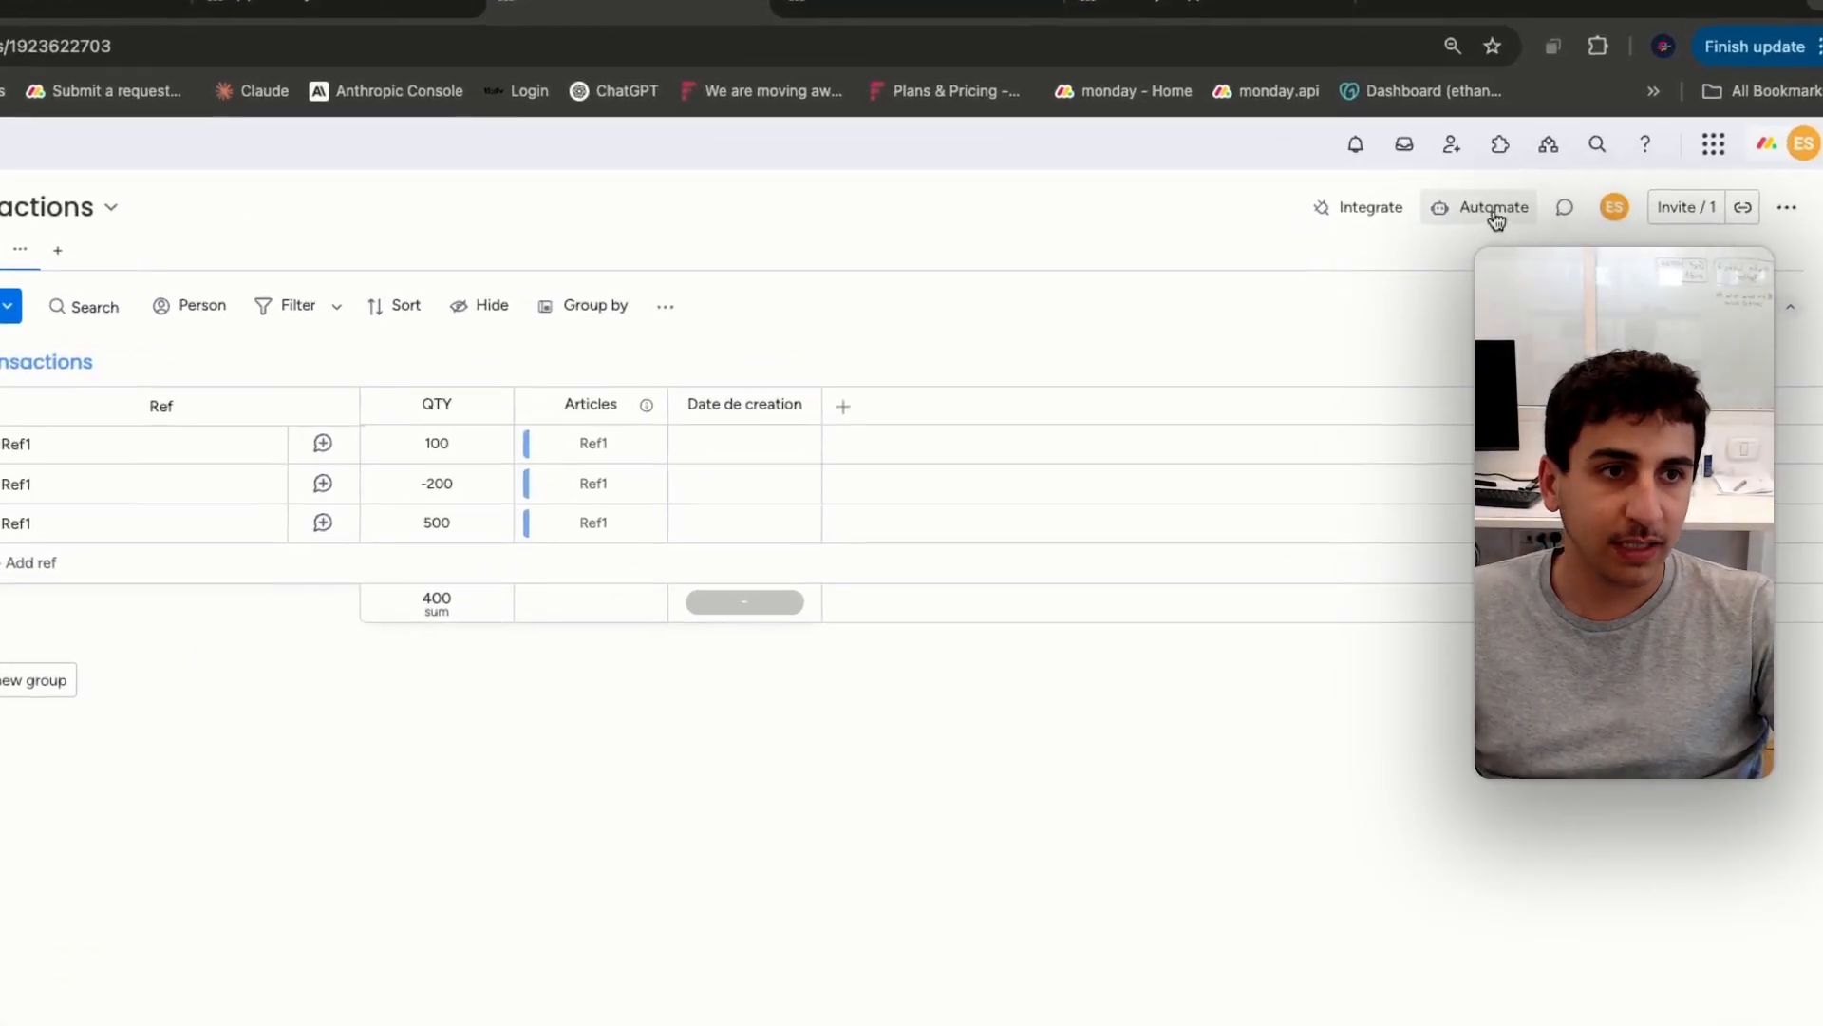
click(1382, 250)
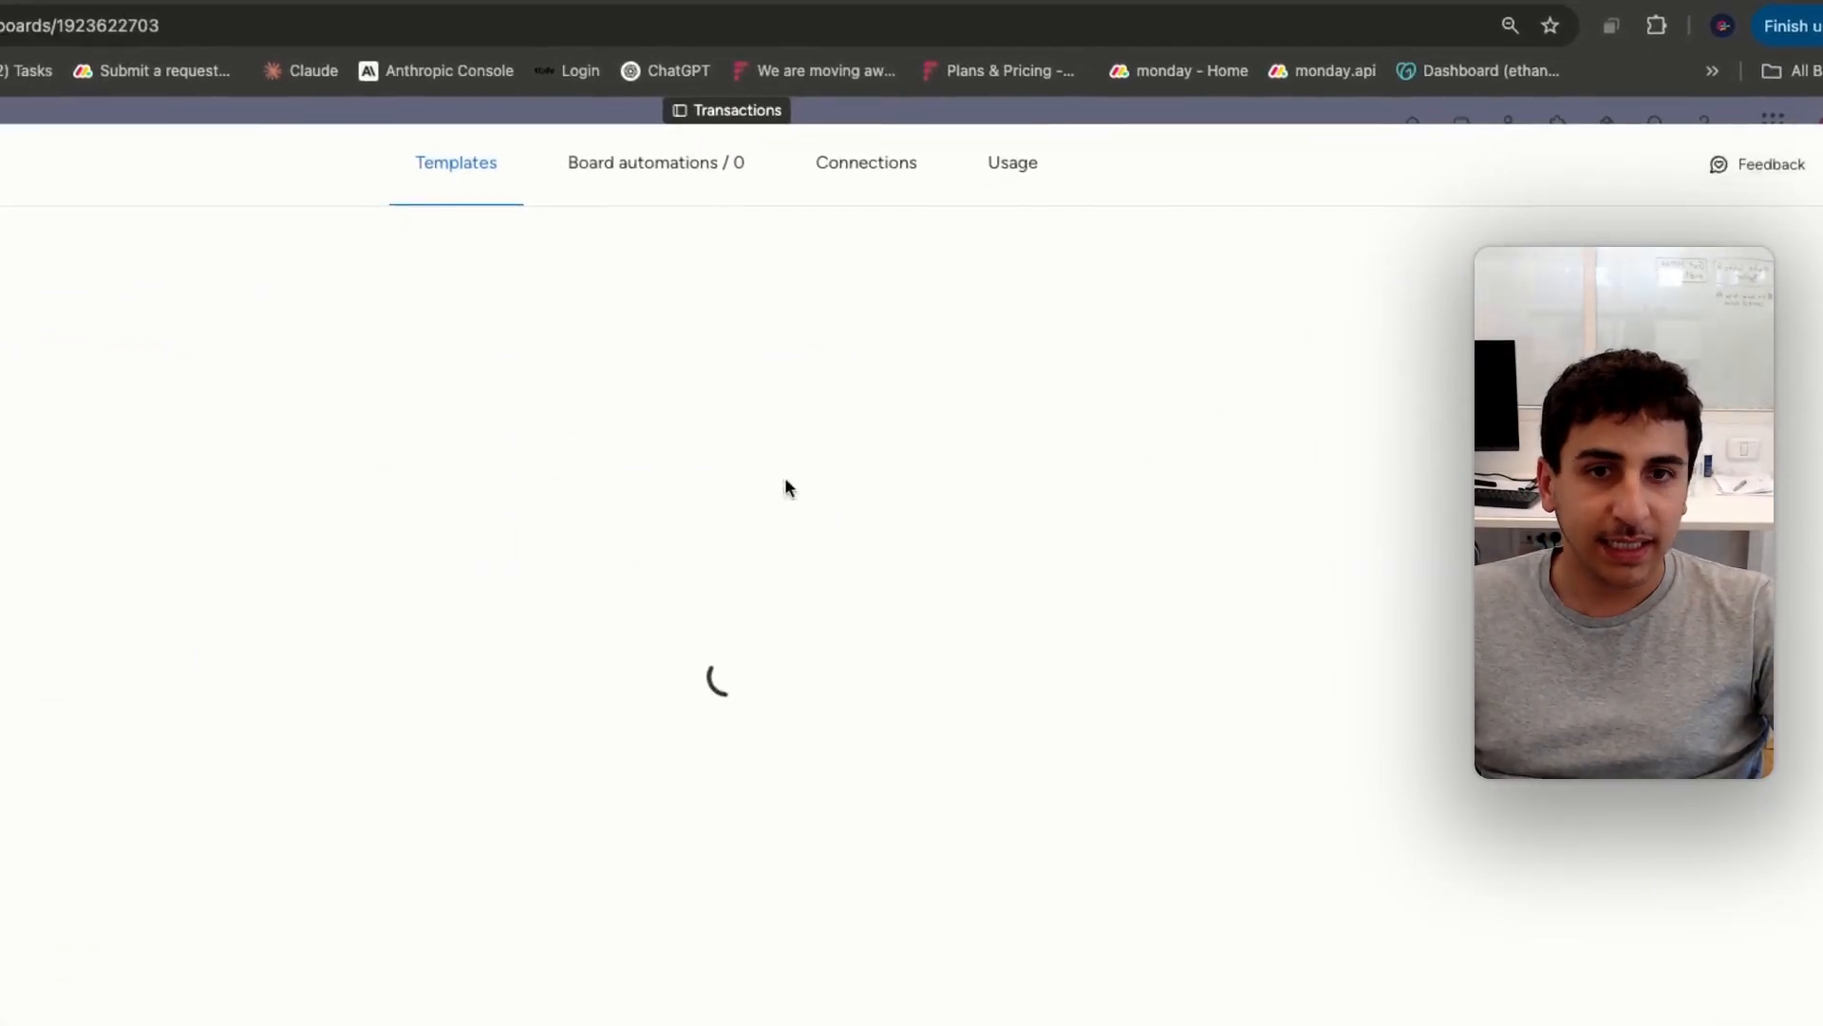
click(806, 160)
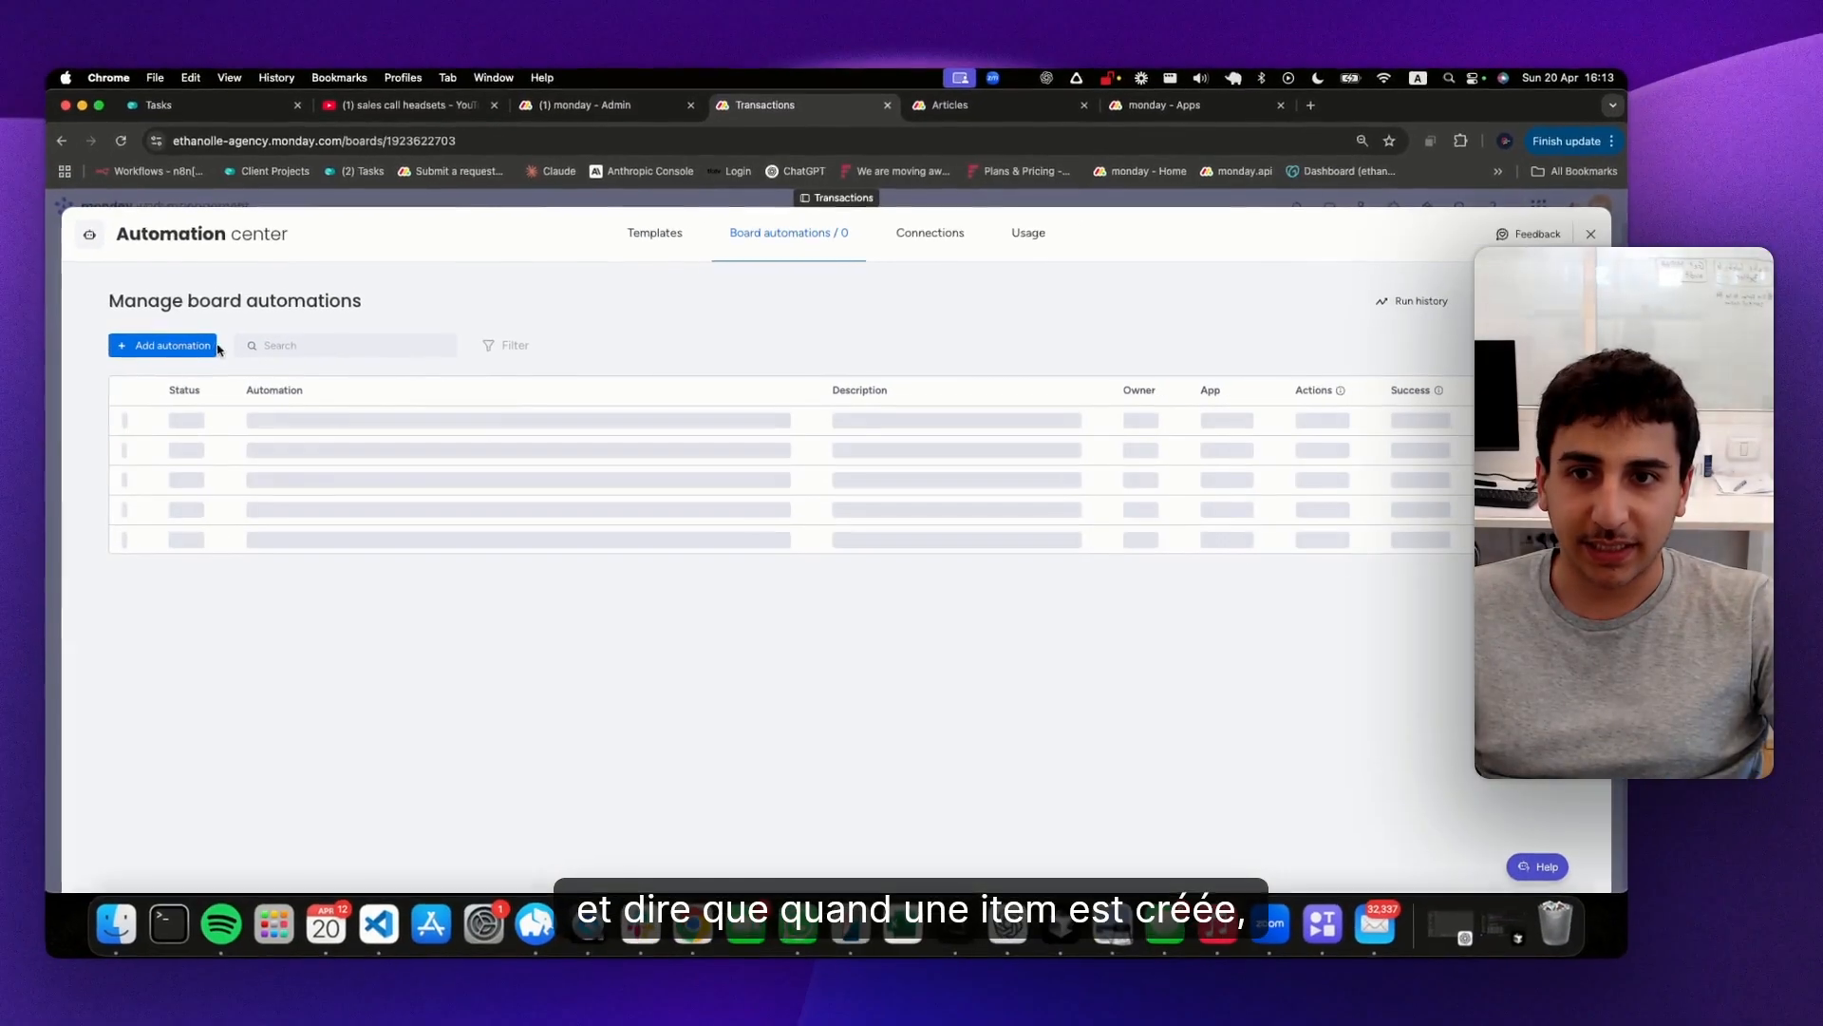
click(1590, 233)
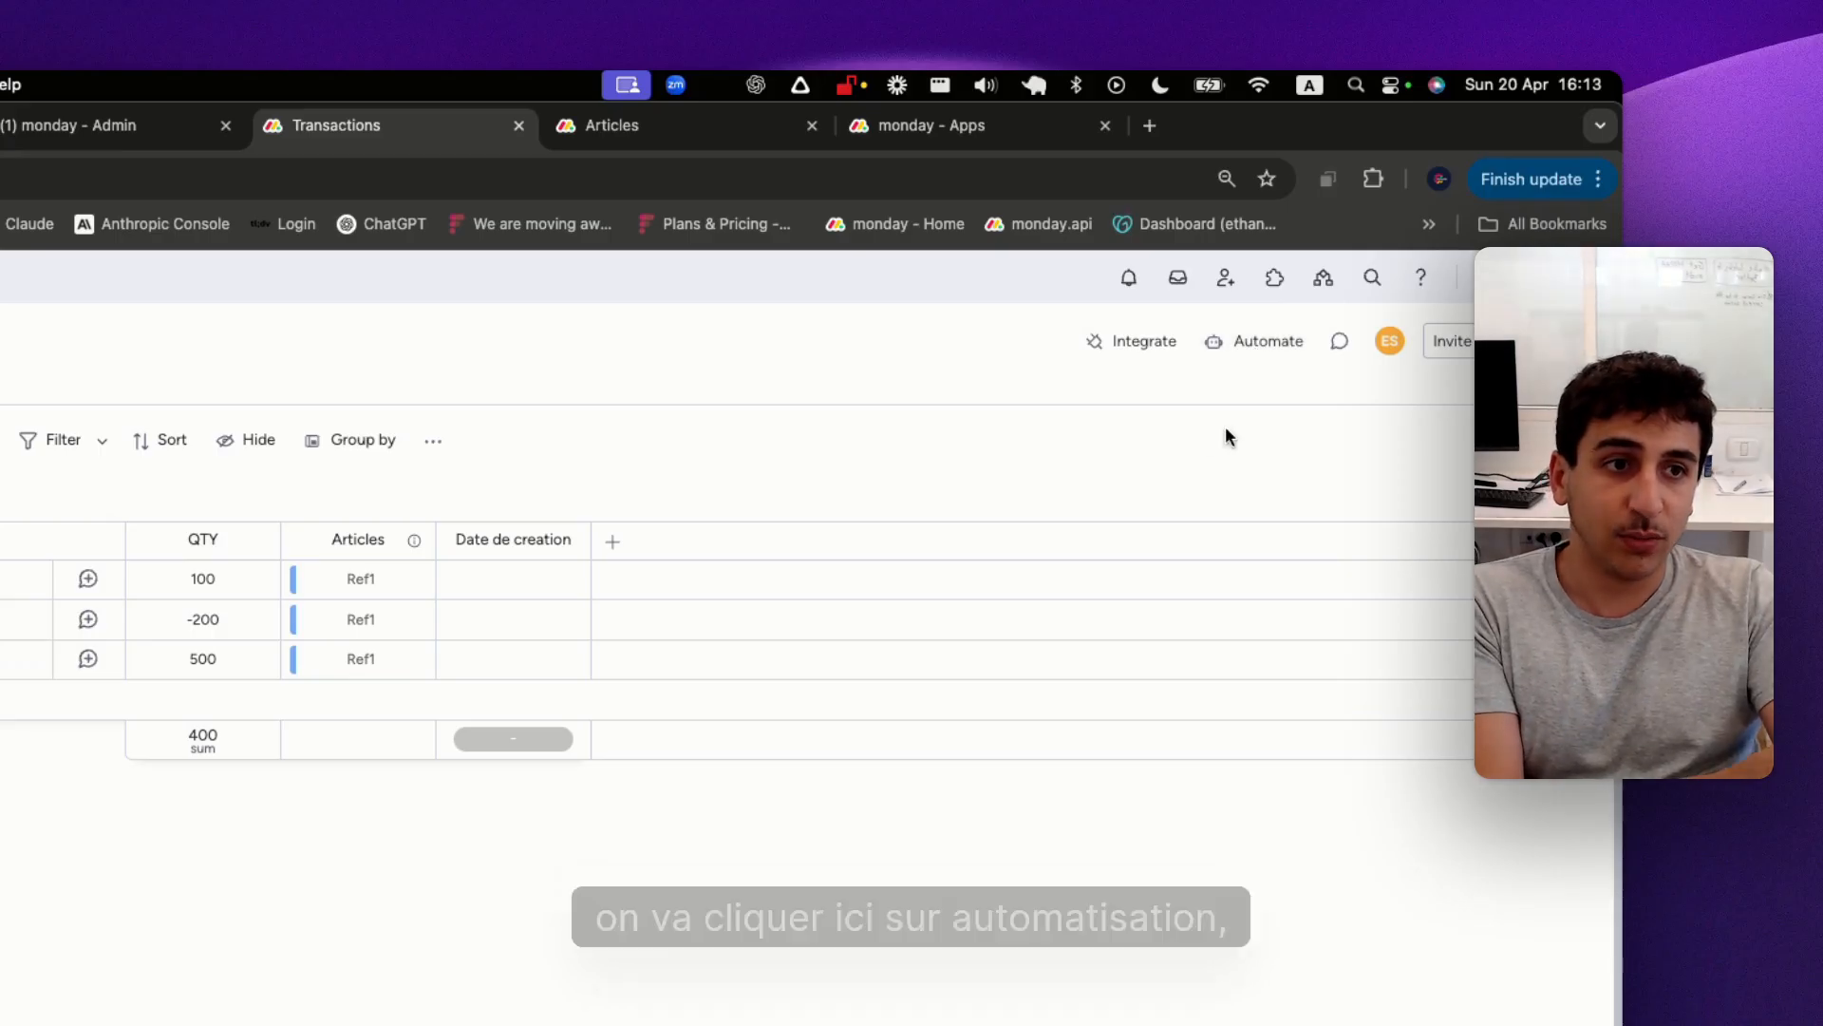
Create a Transactions board automation that sets Date de creation to today when an item is created, without including the time
click(1259, 344)
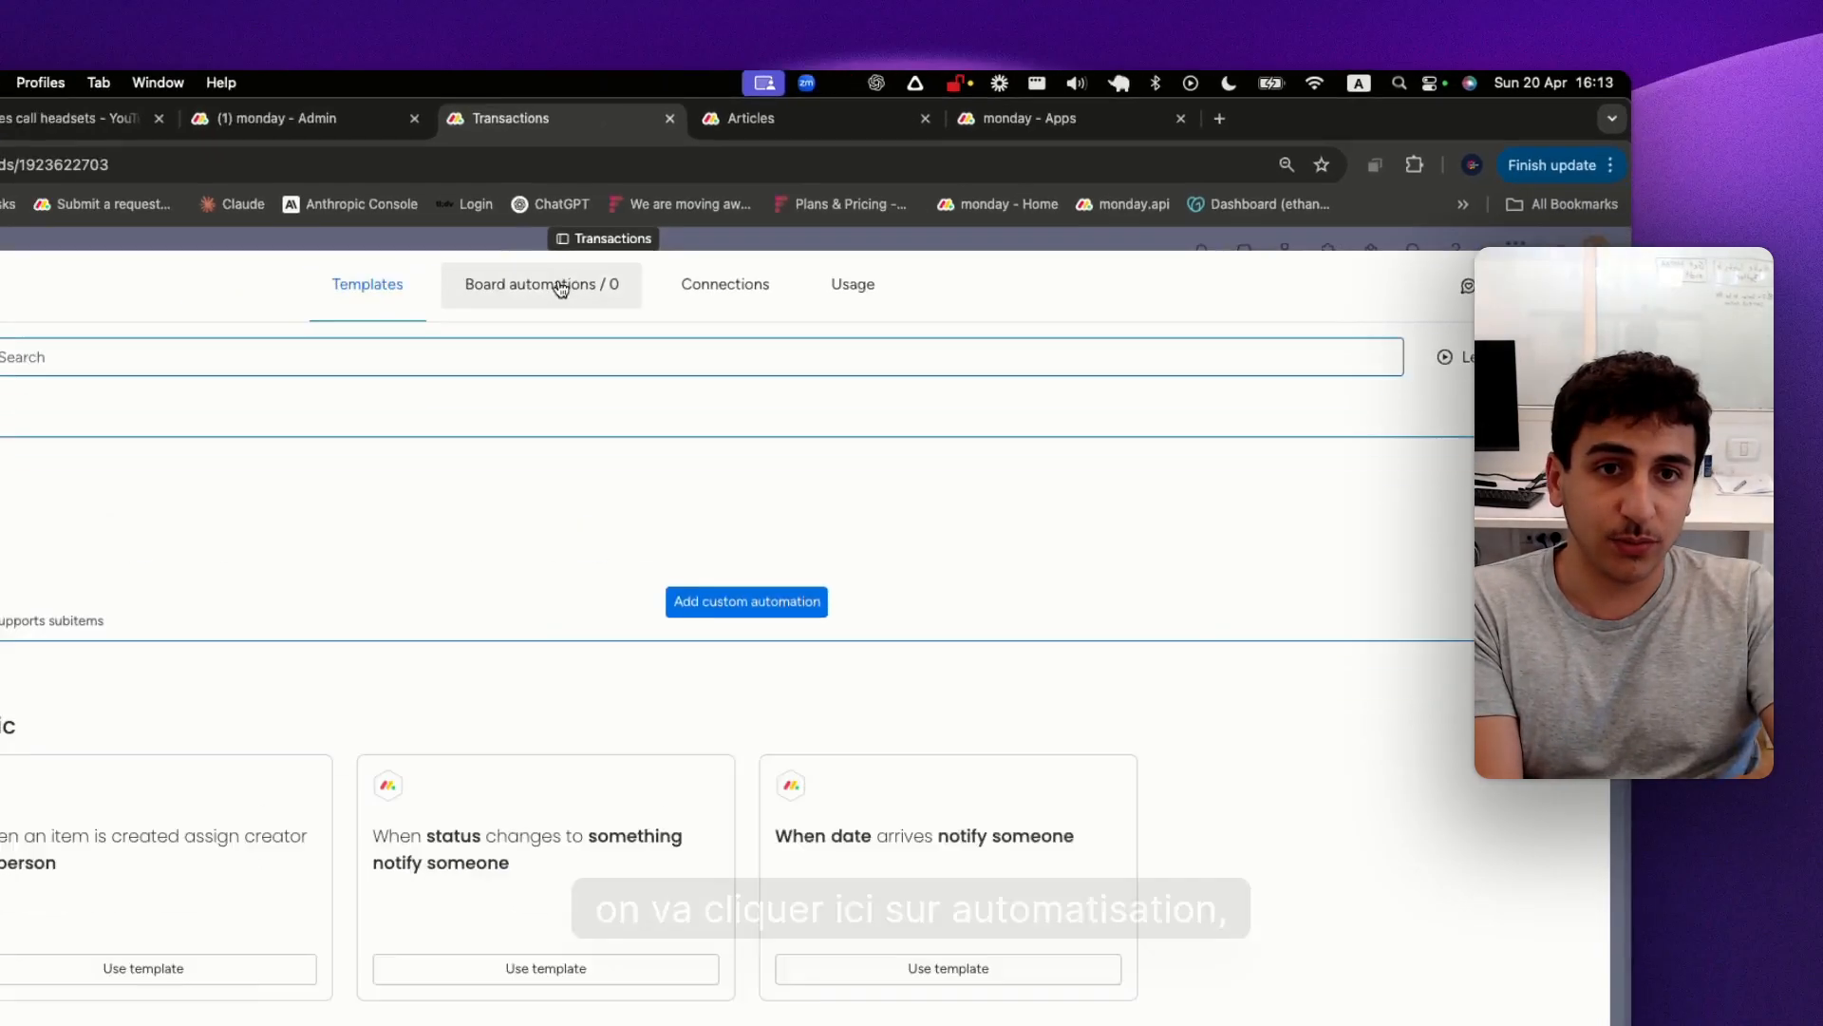
click(803, 237)
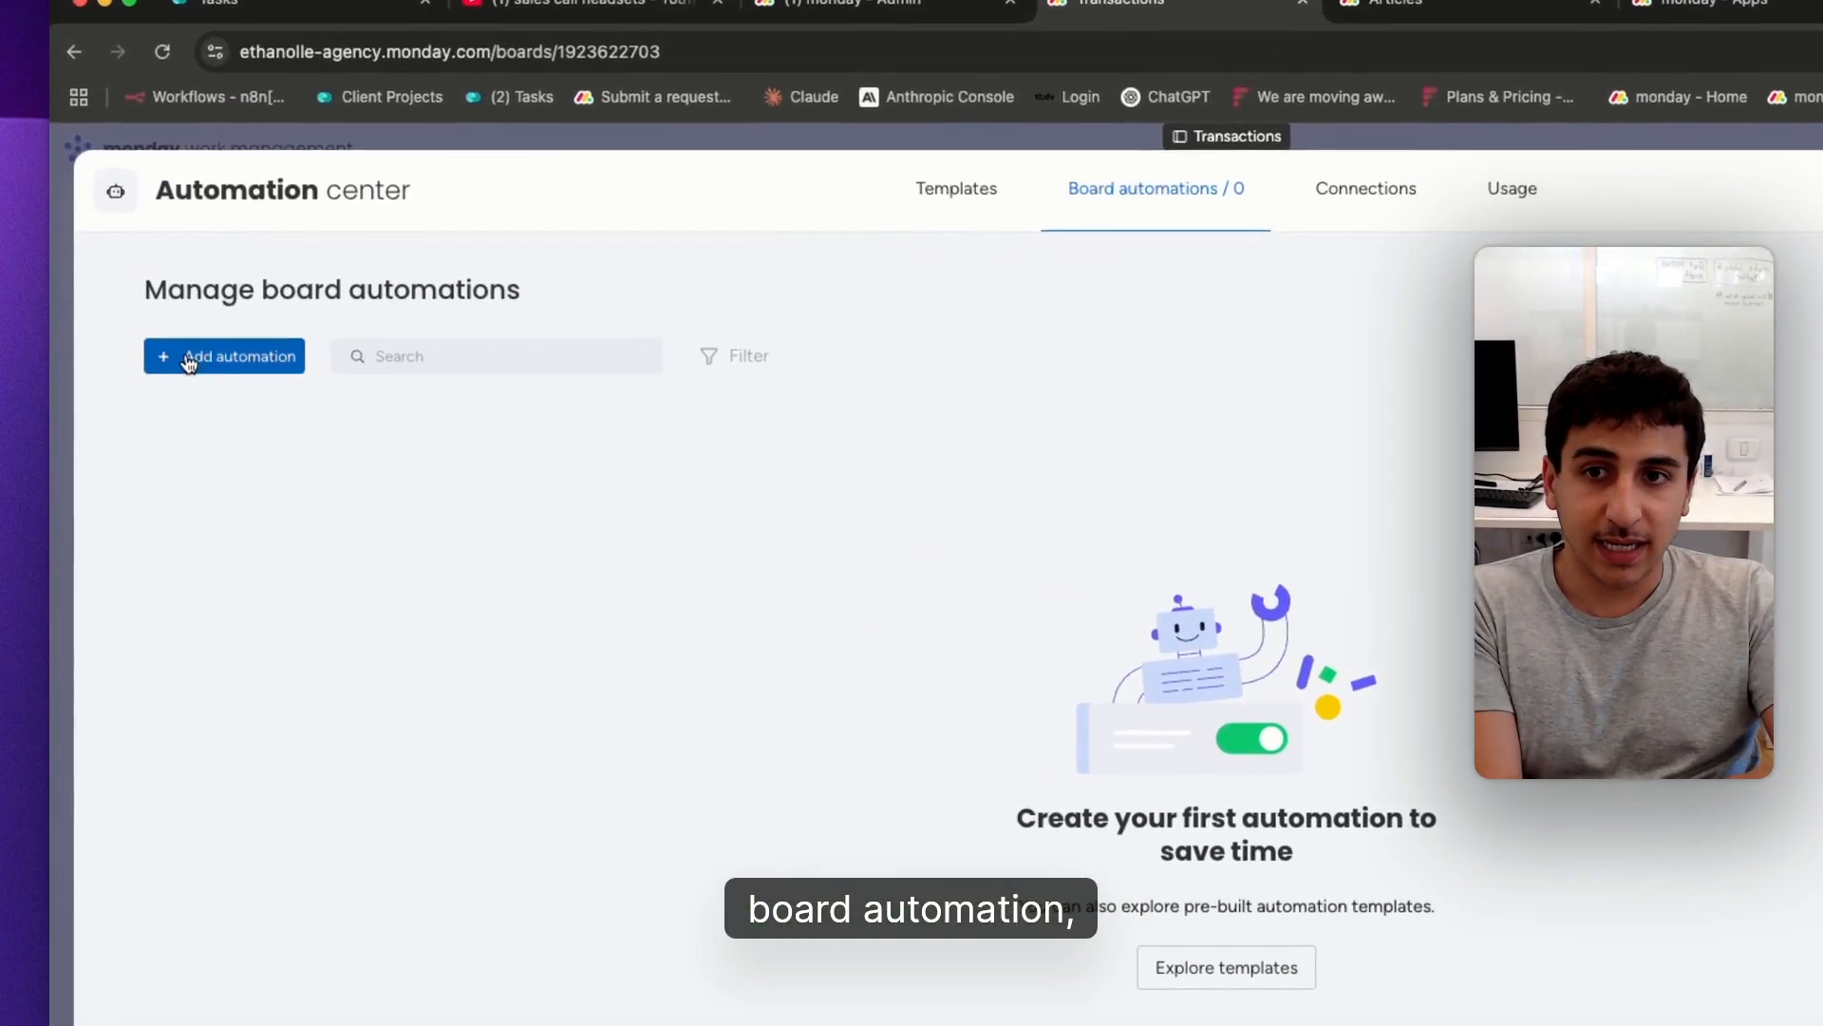
click(192, 358)
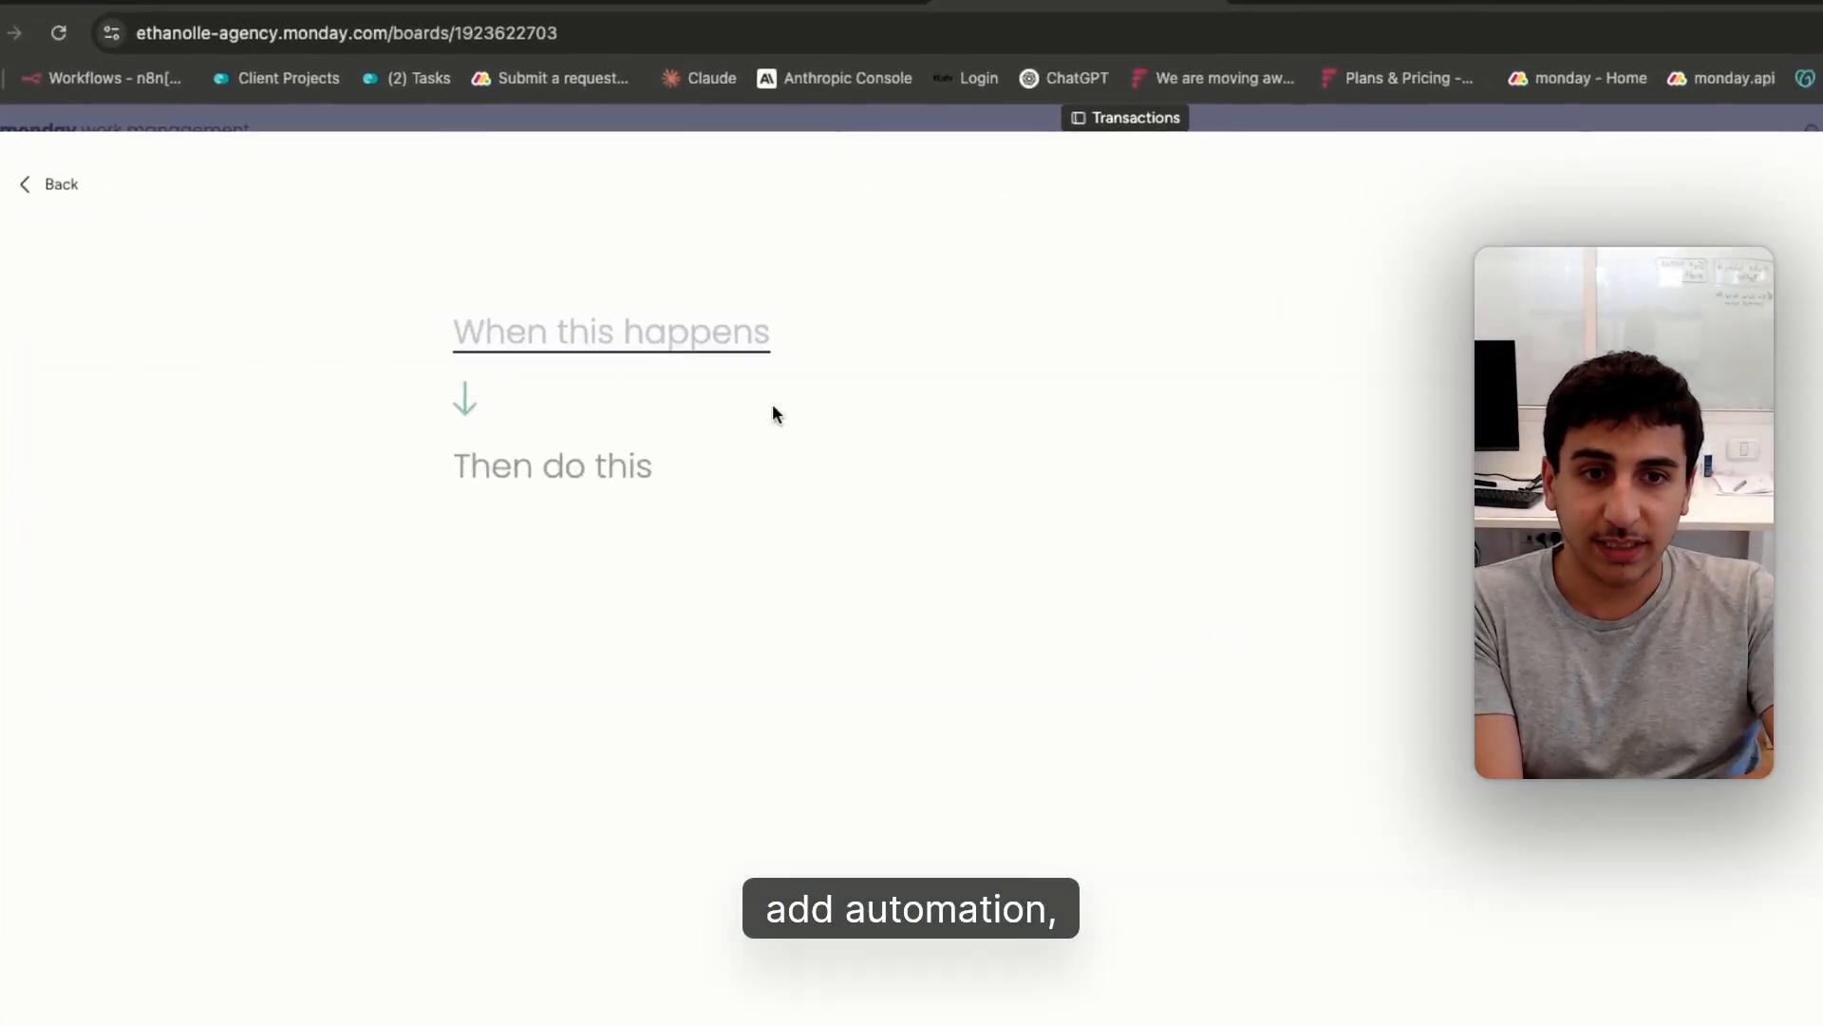
click(548, 342)
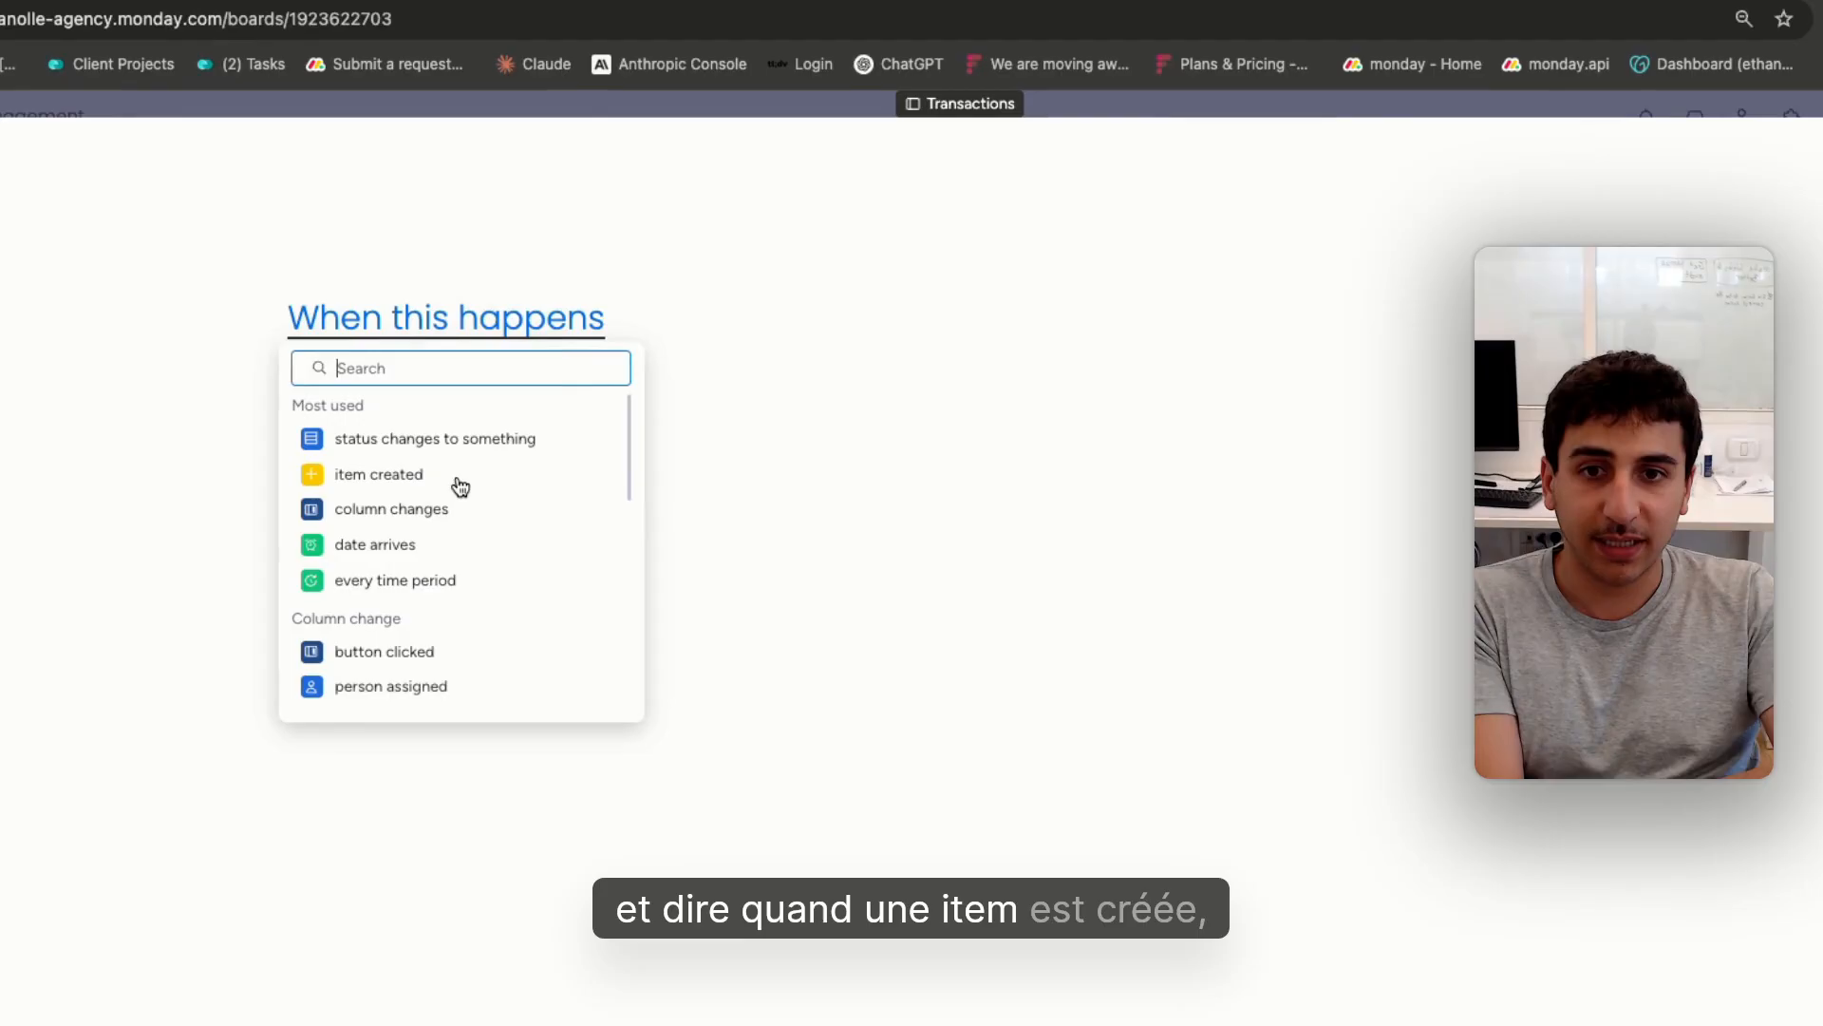
click(449, 487)
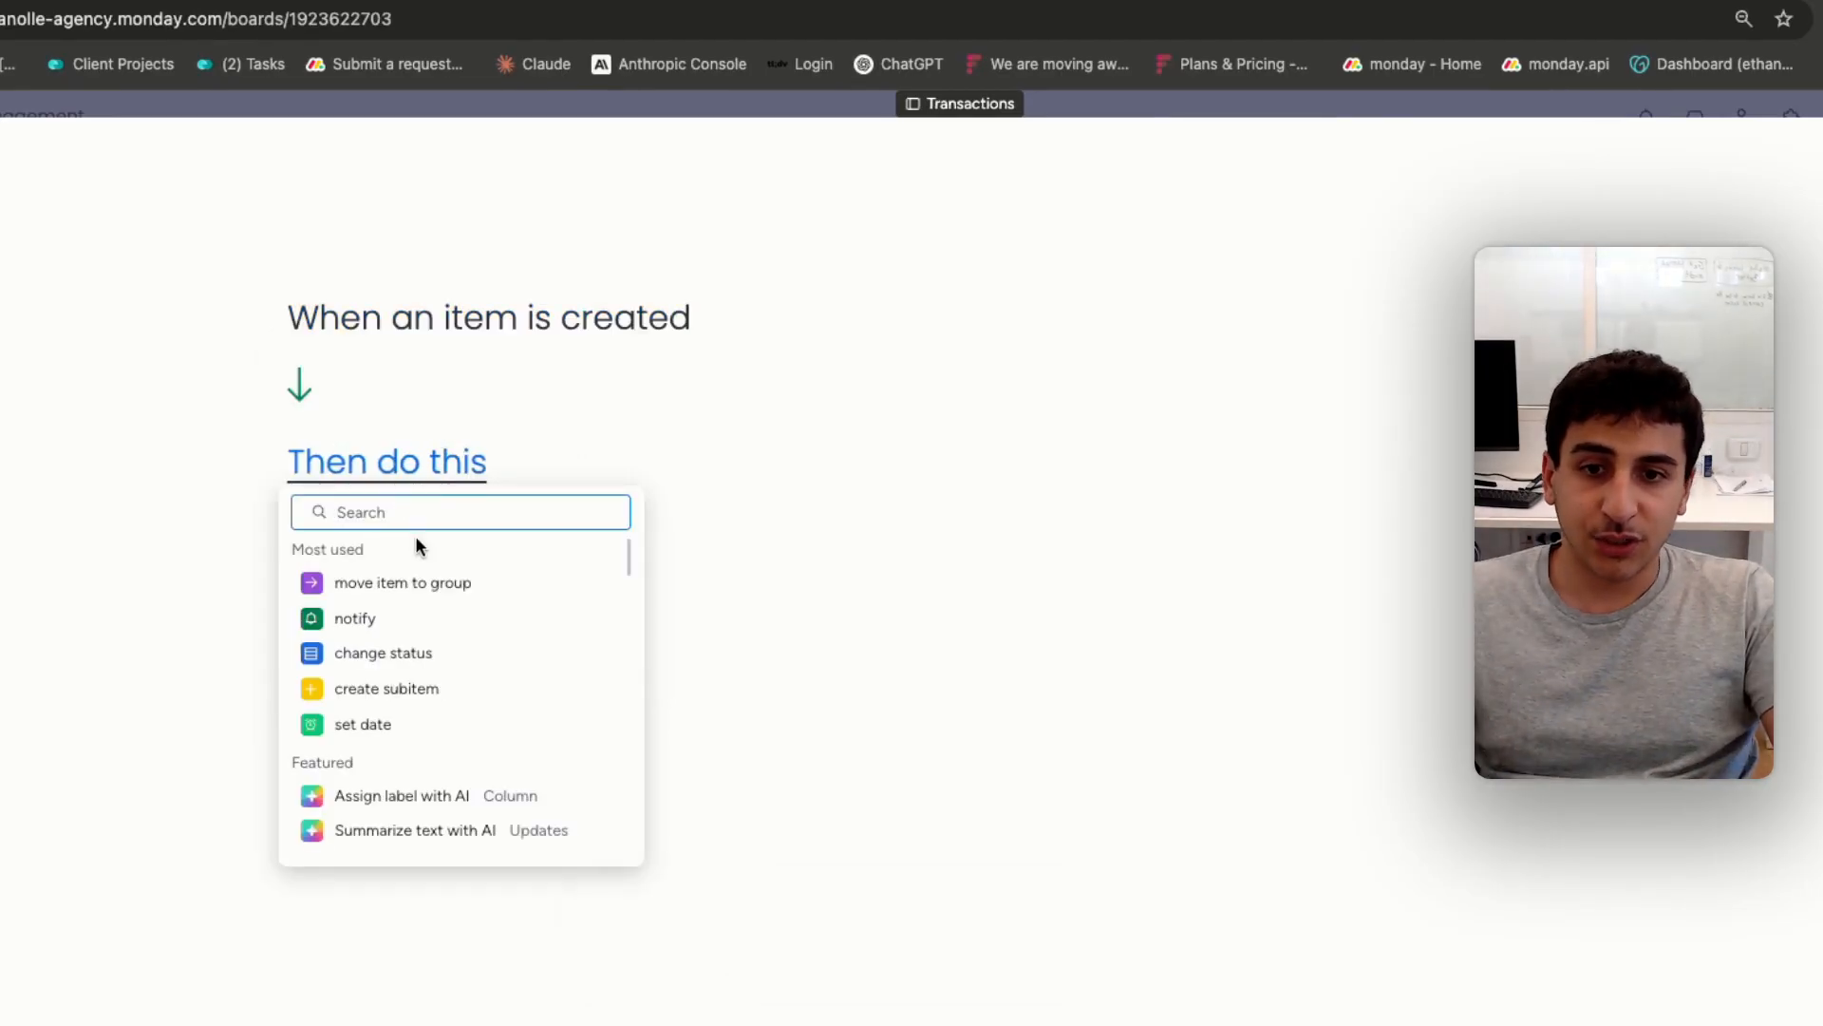
click(365, 727)
click(473, 486)
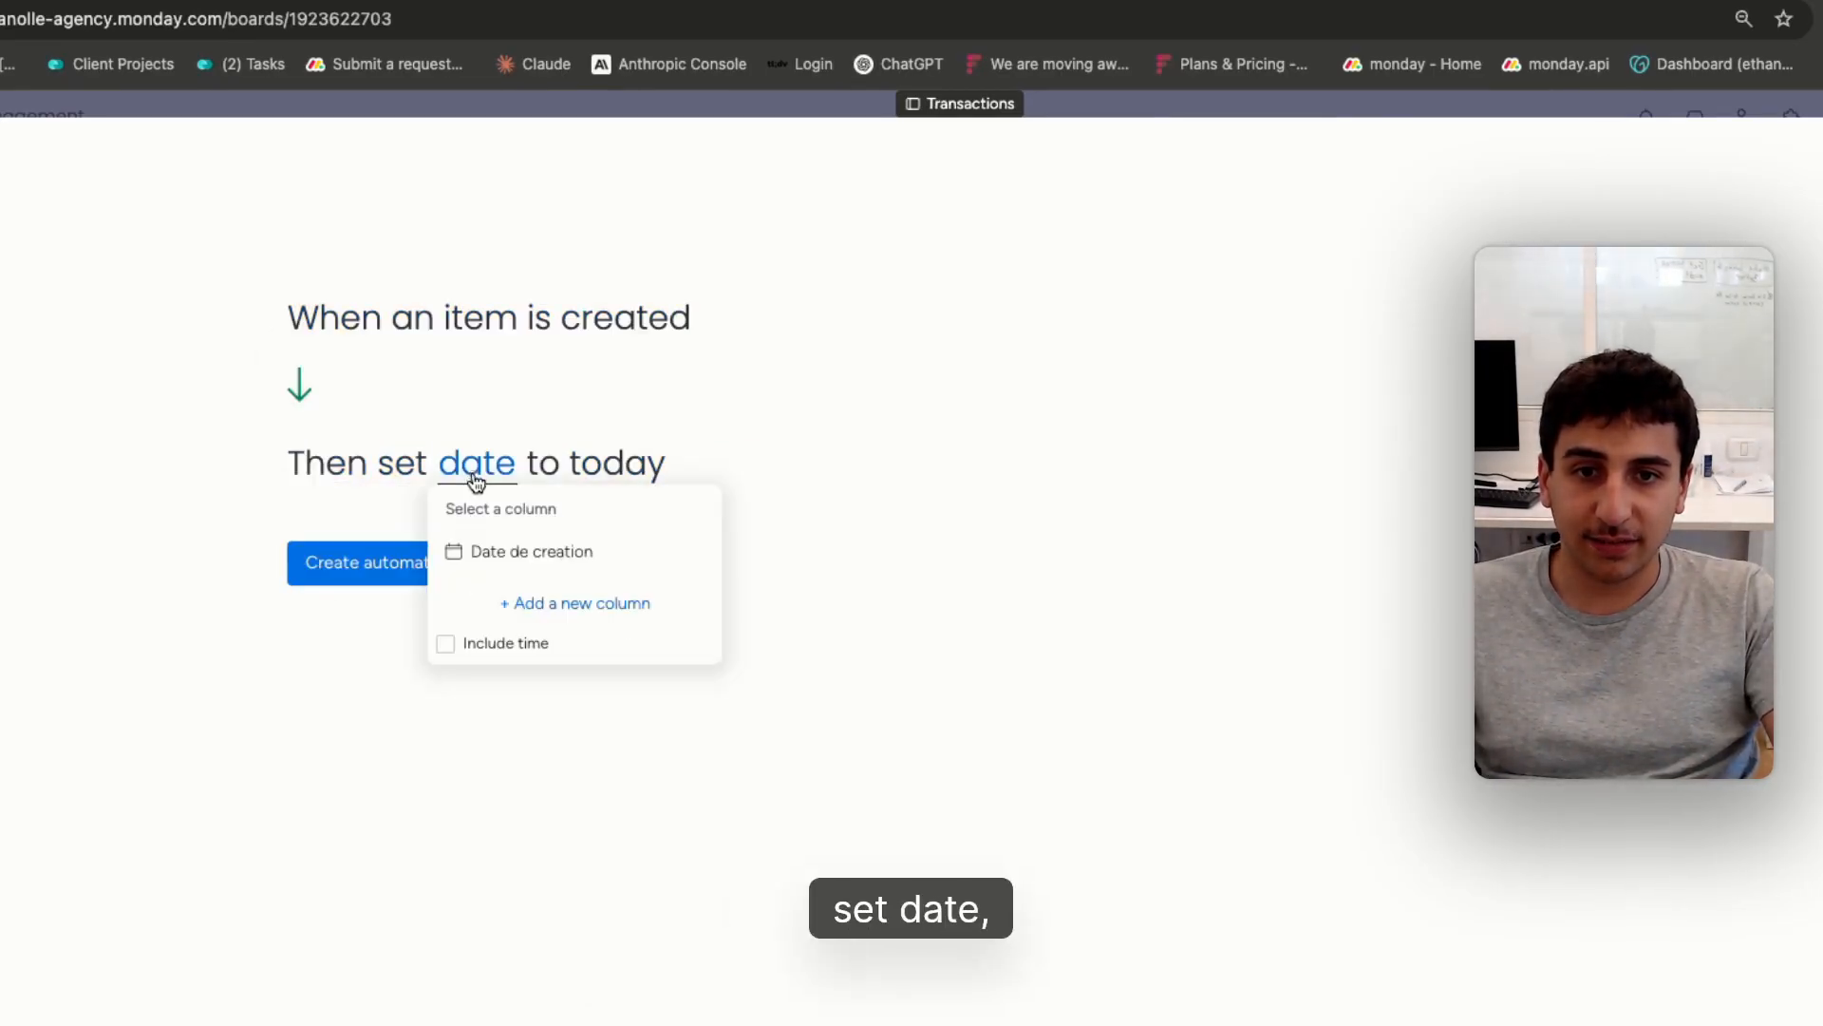
click(532, 551)
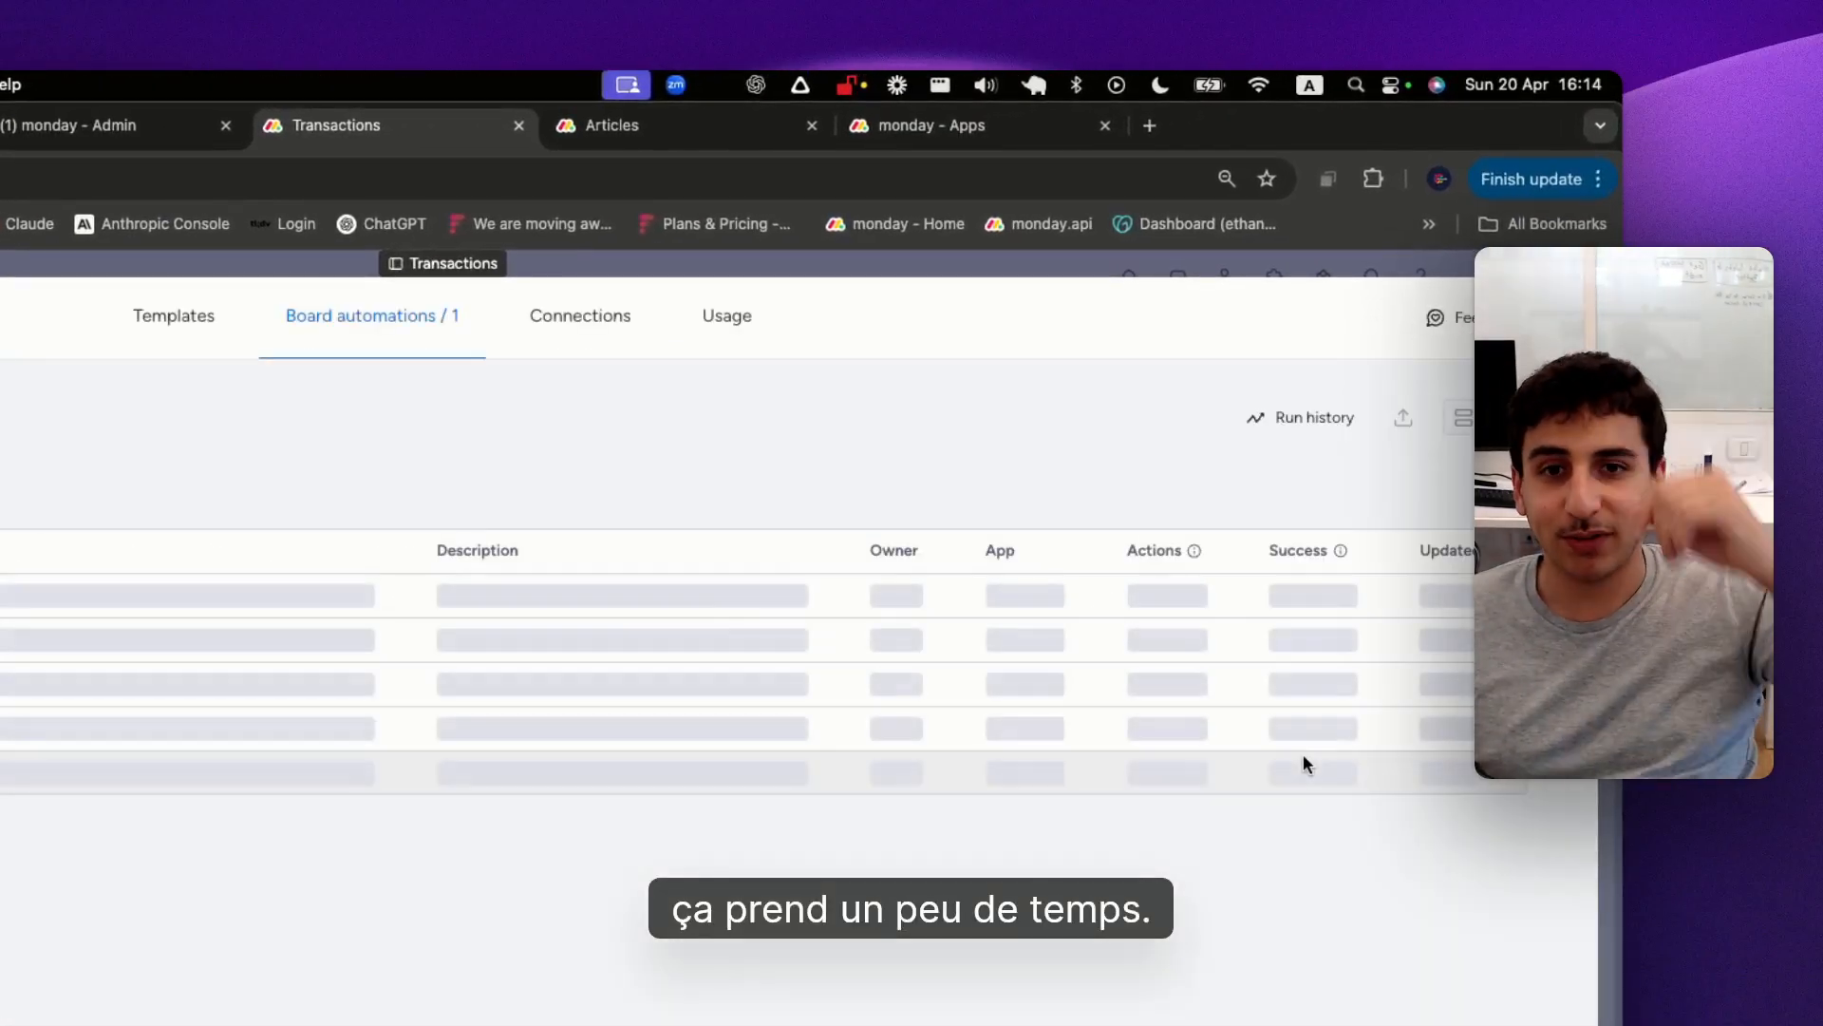
click(1562, 317)
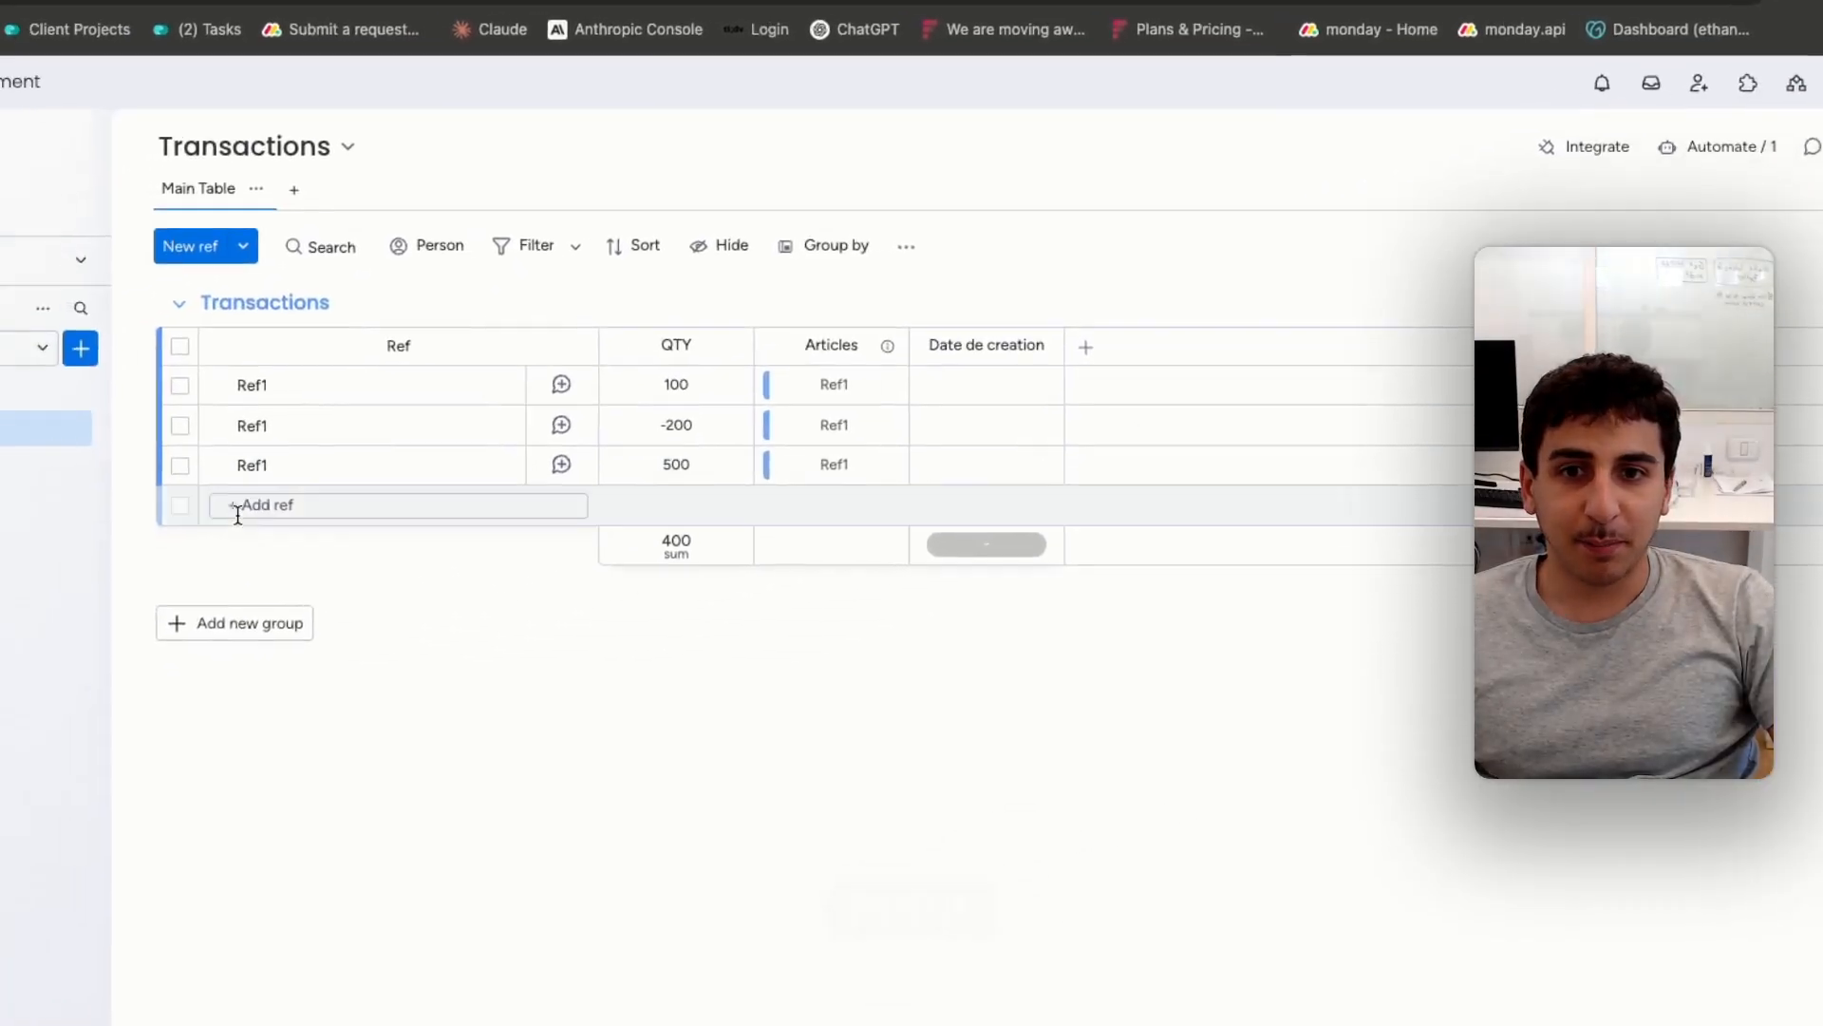
Add another transaction named Ref1 with a QTY of 600 in the item card of article Ref1
click(78, 396)
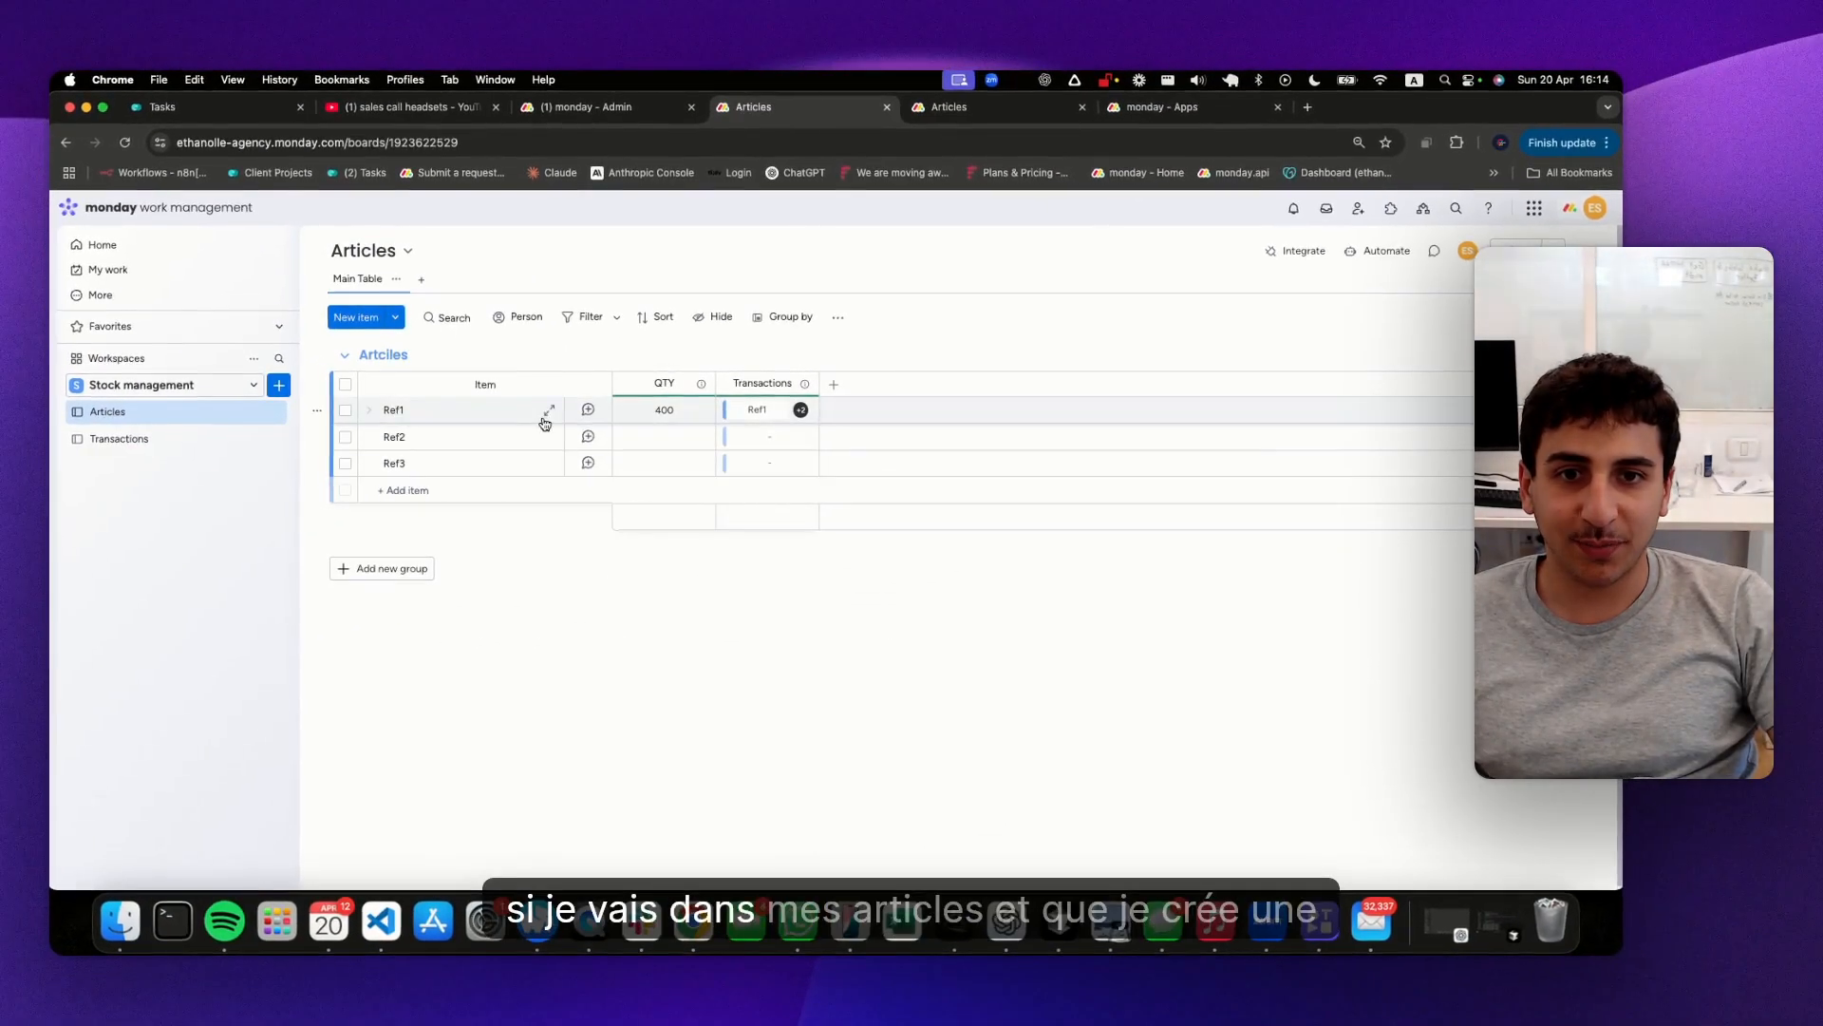
click(547, 411)
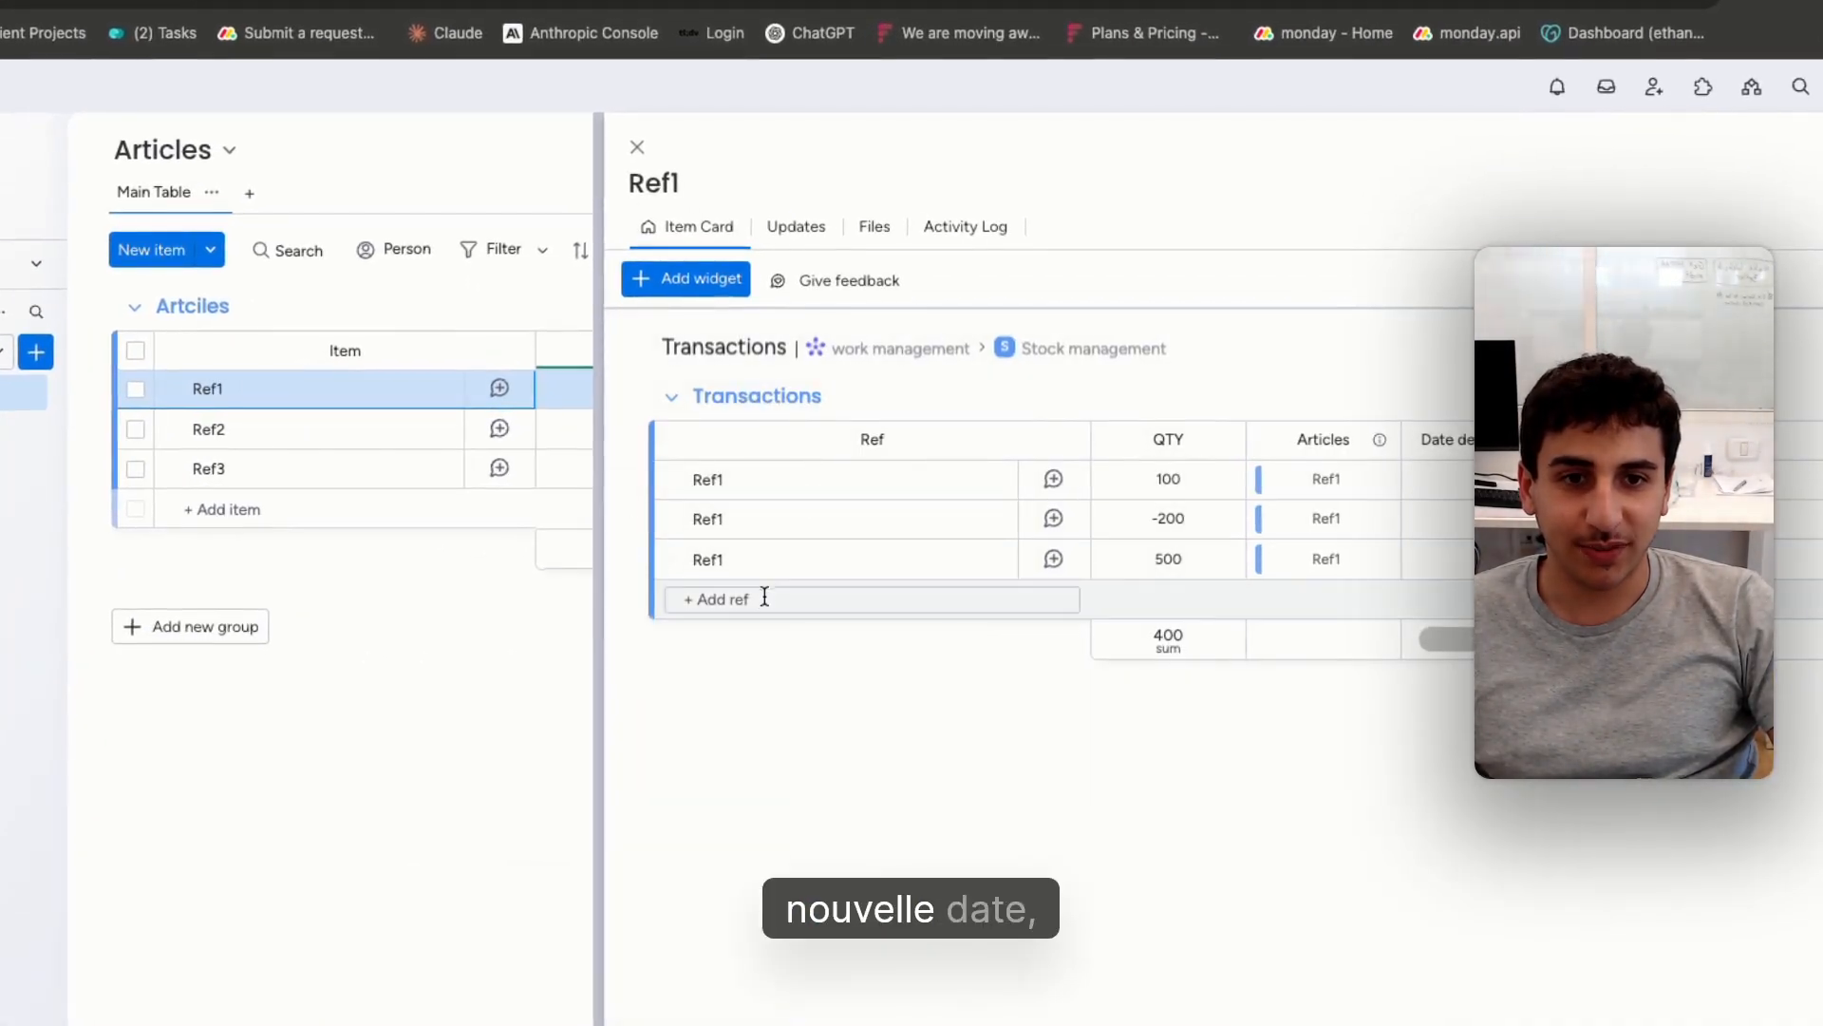
text(Ref1)
key(Return)
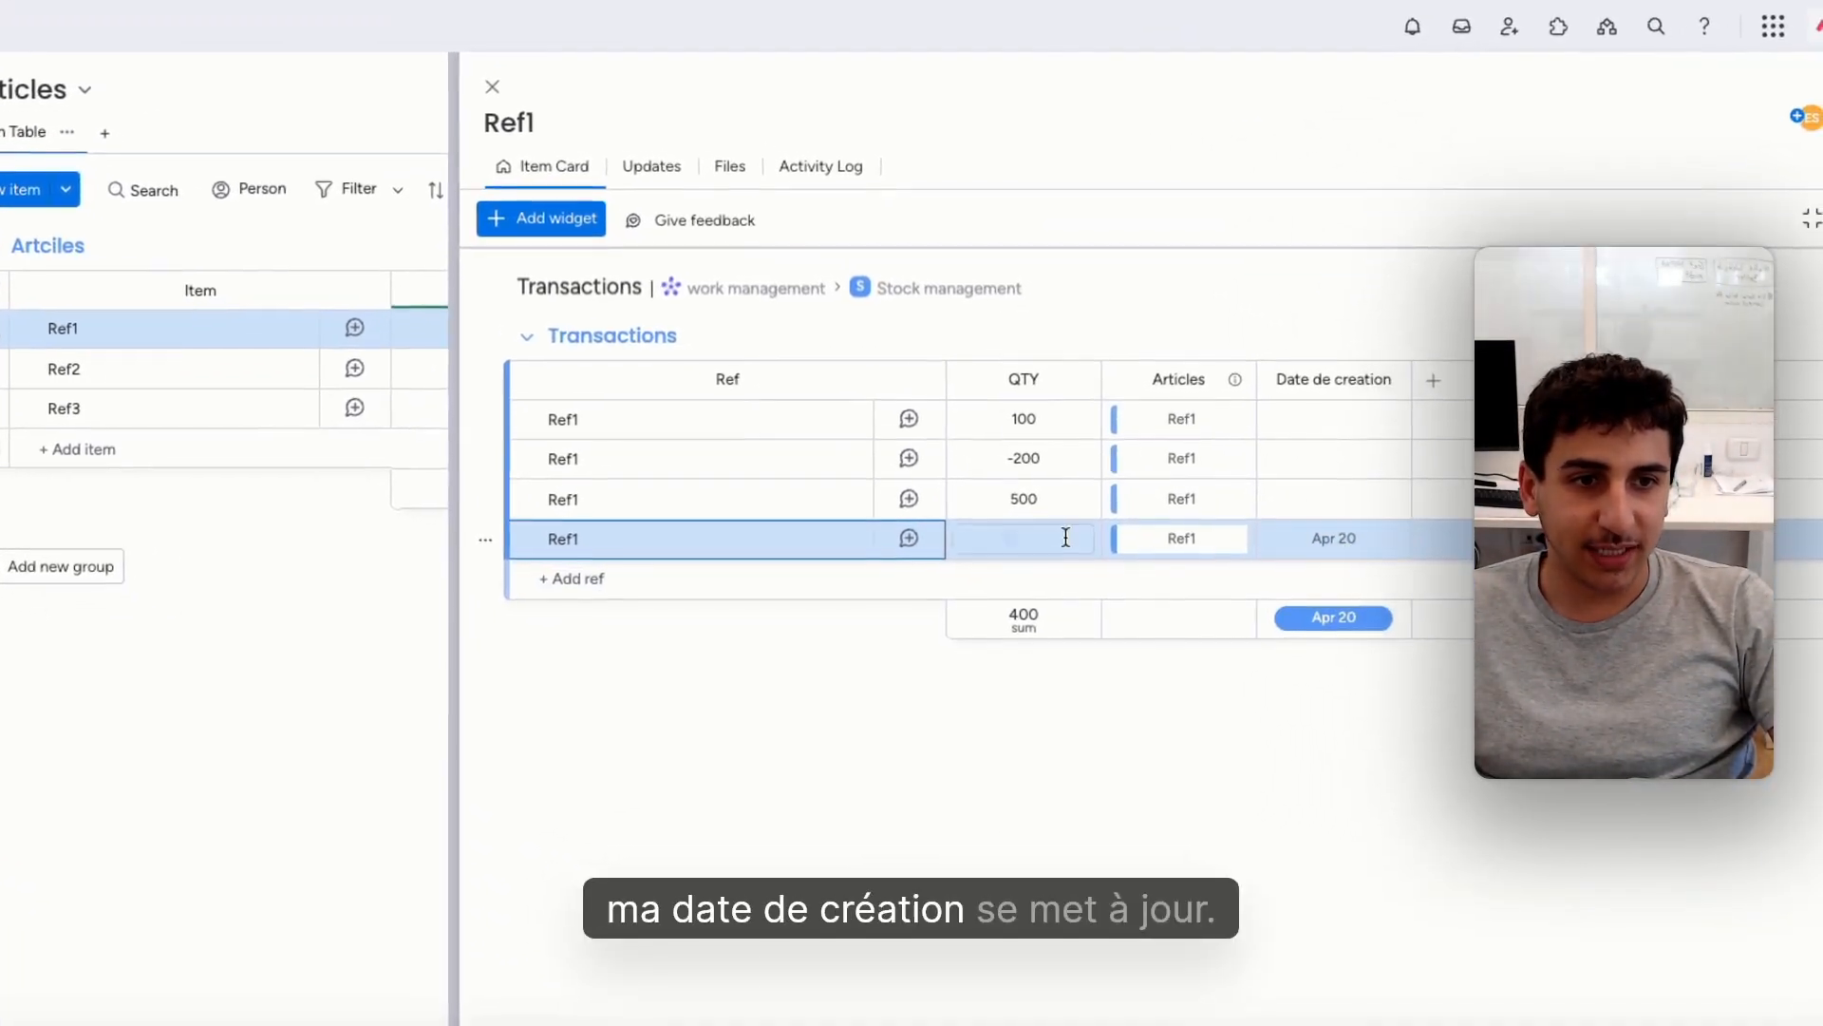
click(1042, 536)
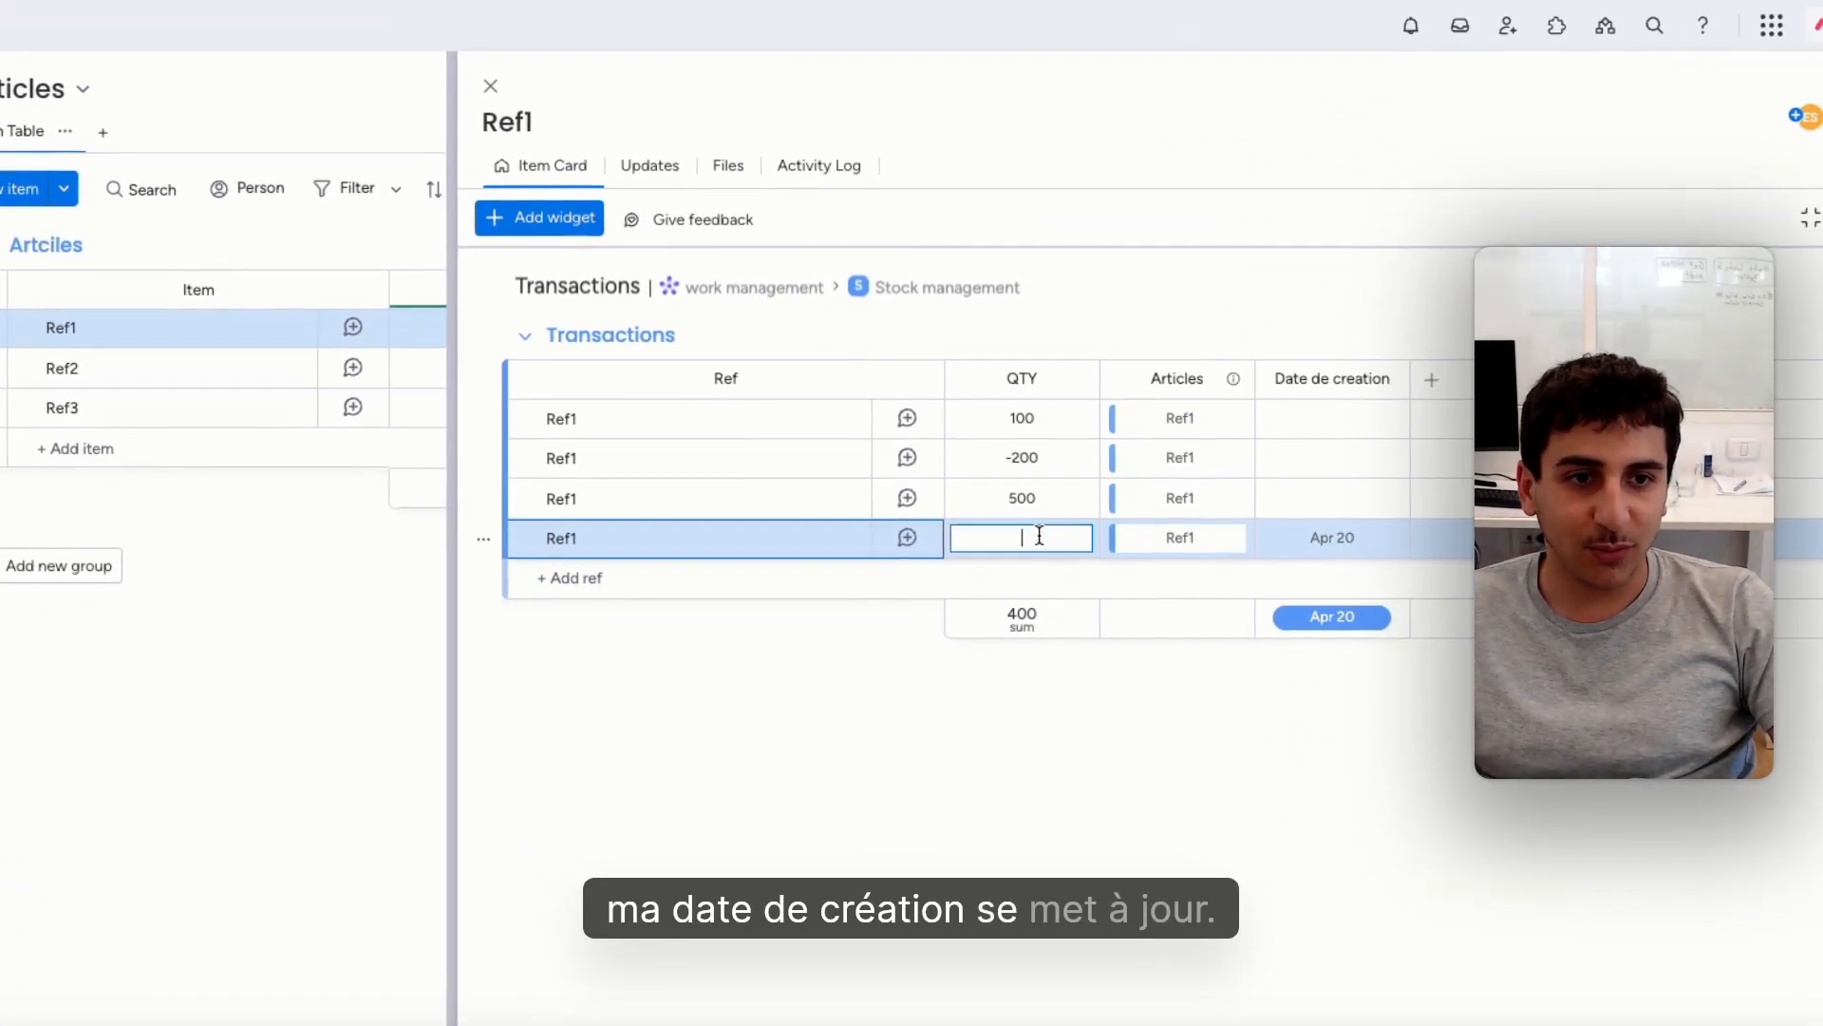
text(600)
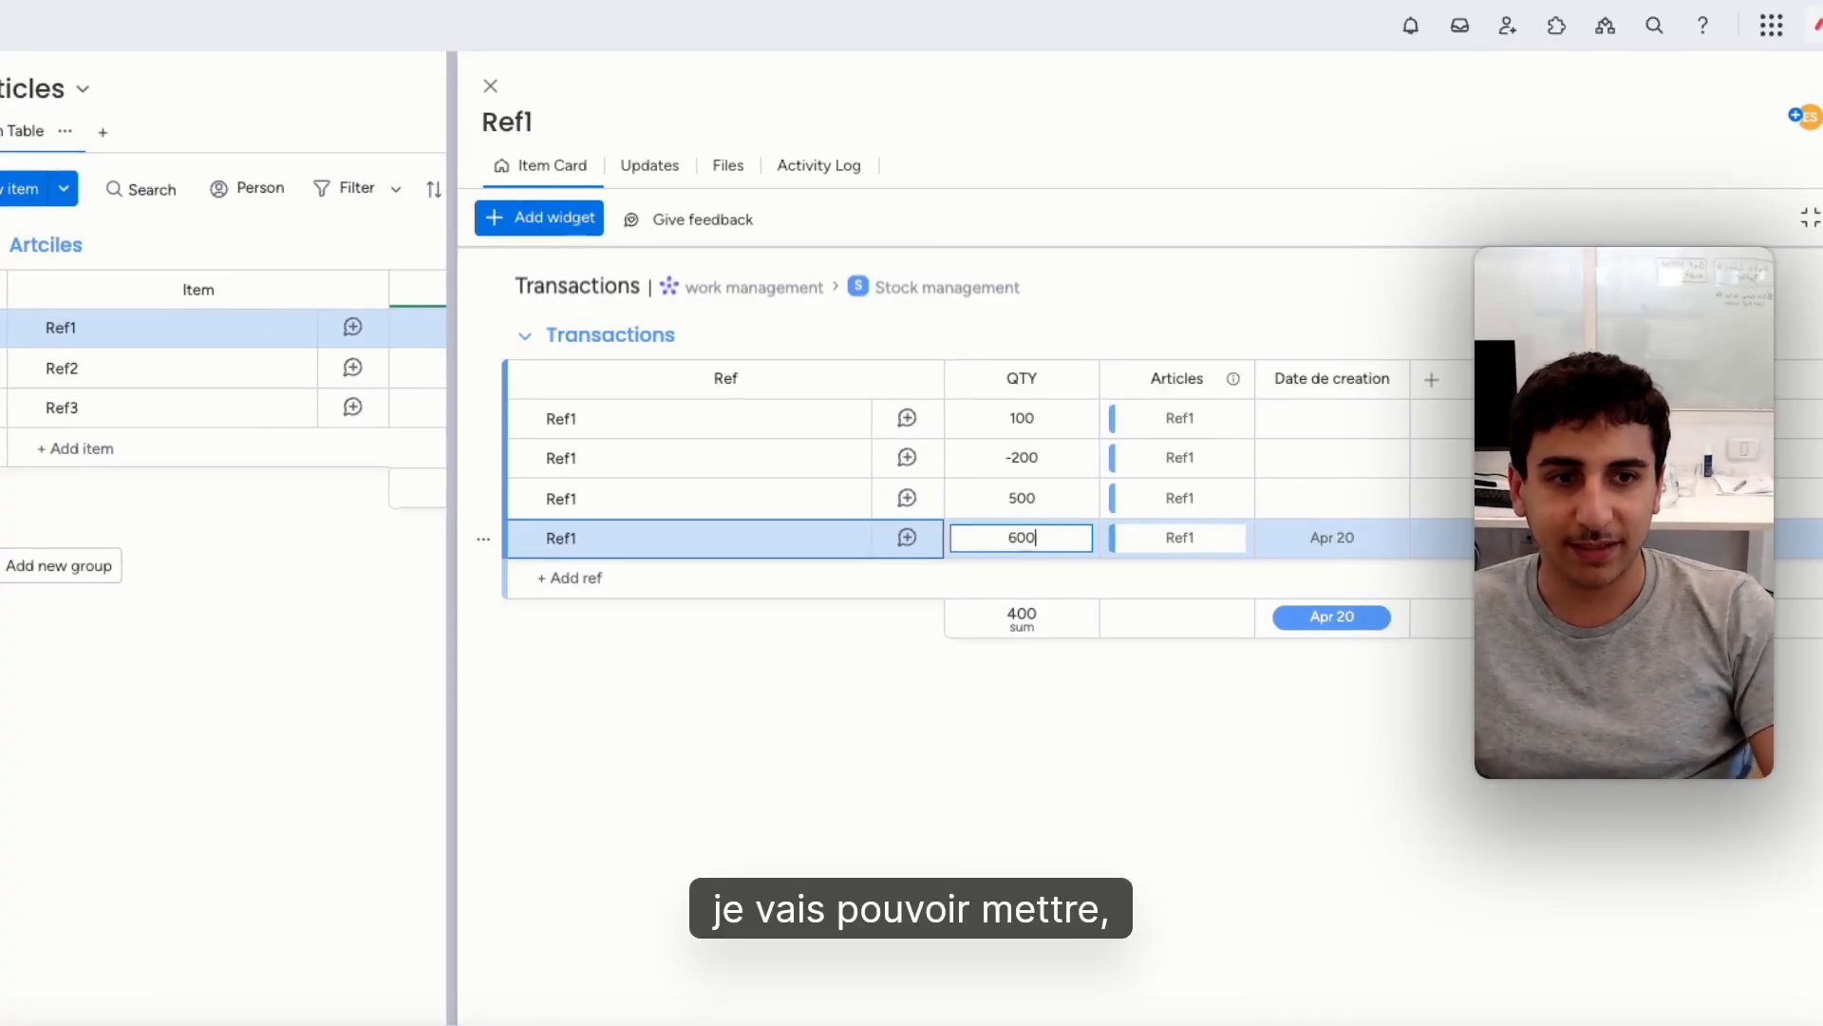
click(492, 87)
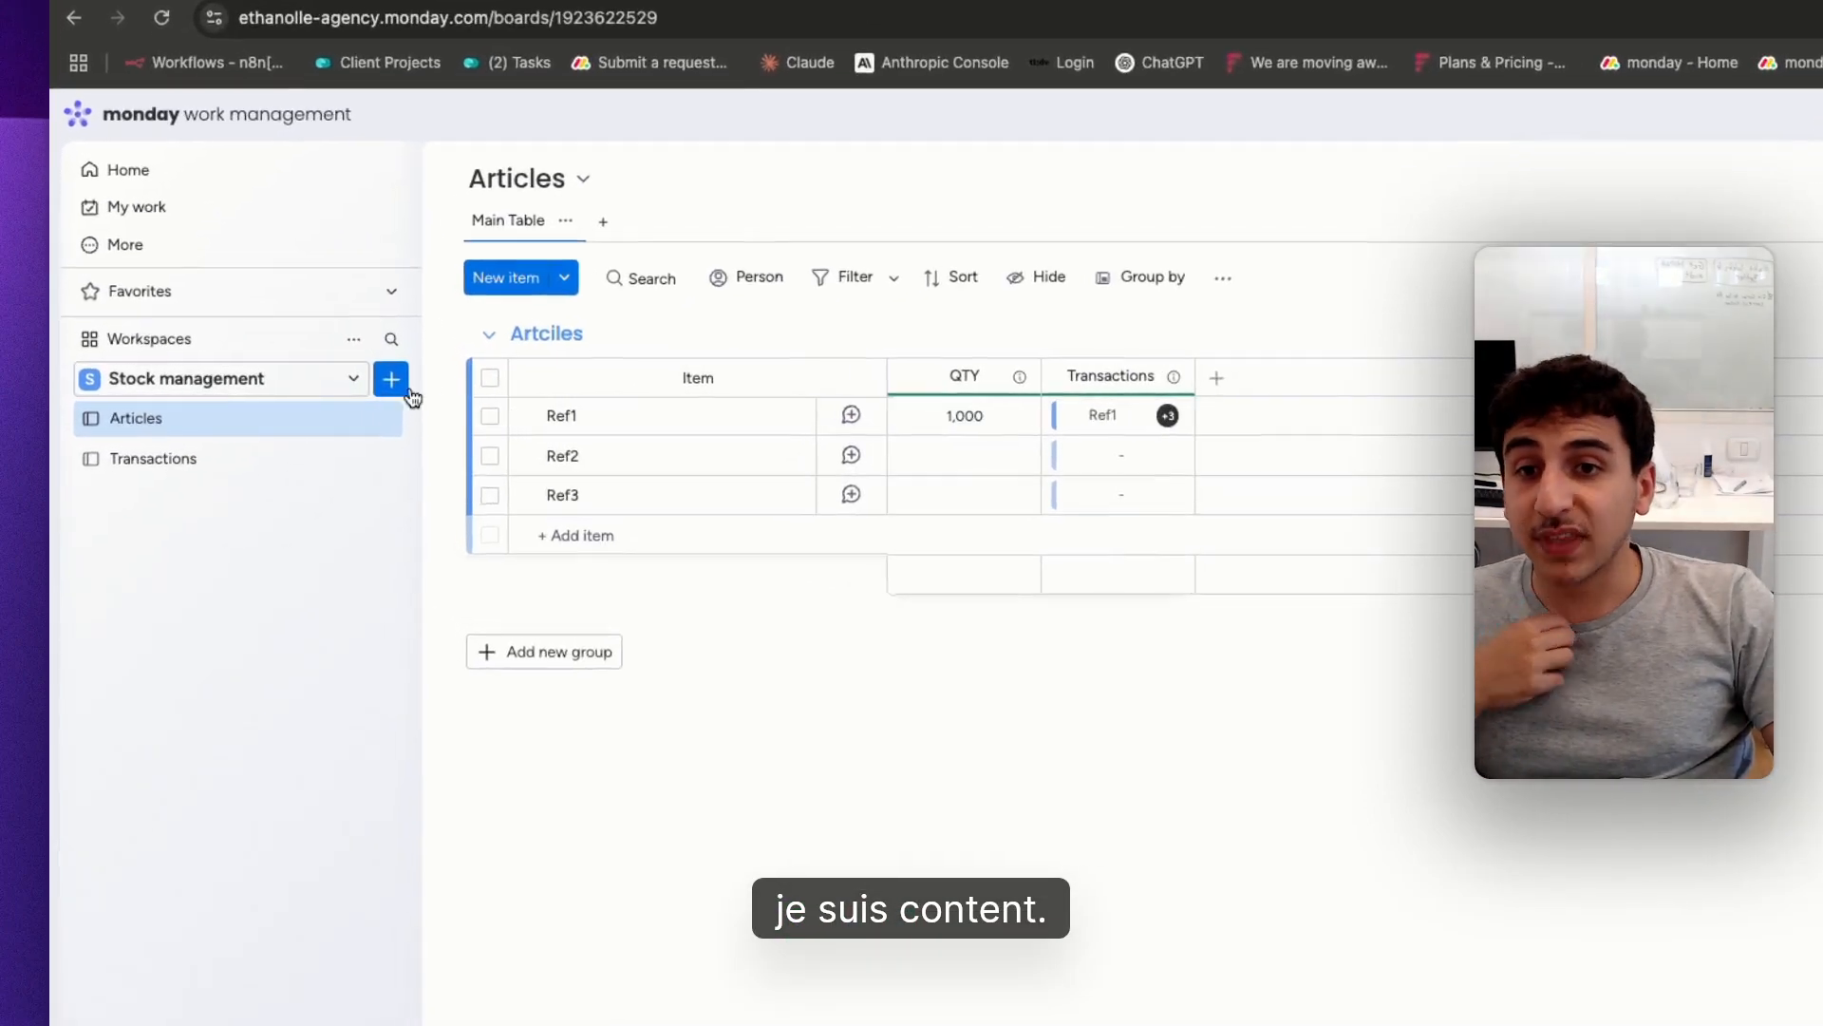
Switch to the existing hometrees-company monday.com account and examine its global and per-article KPI dashboards under Gestion de stock
click(409, 390)
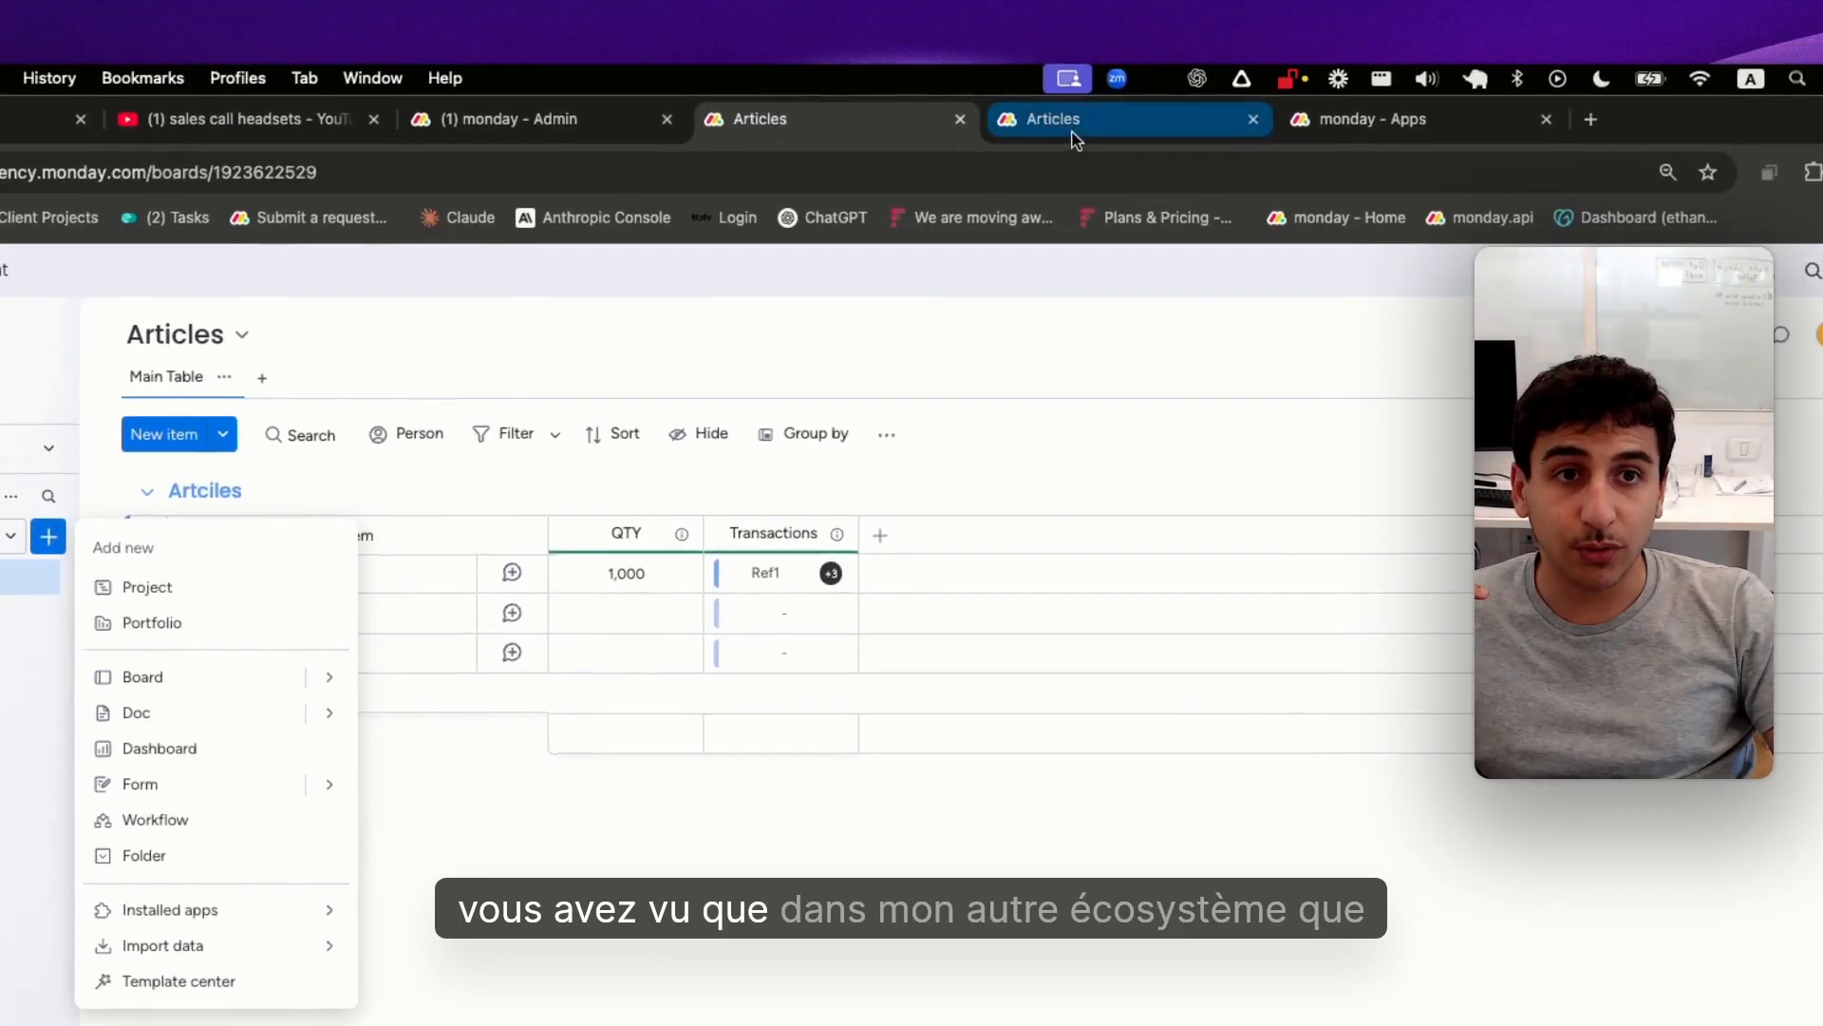
click(1074, 140)
click(856, 138)
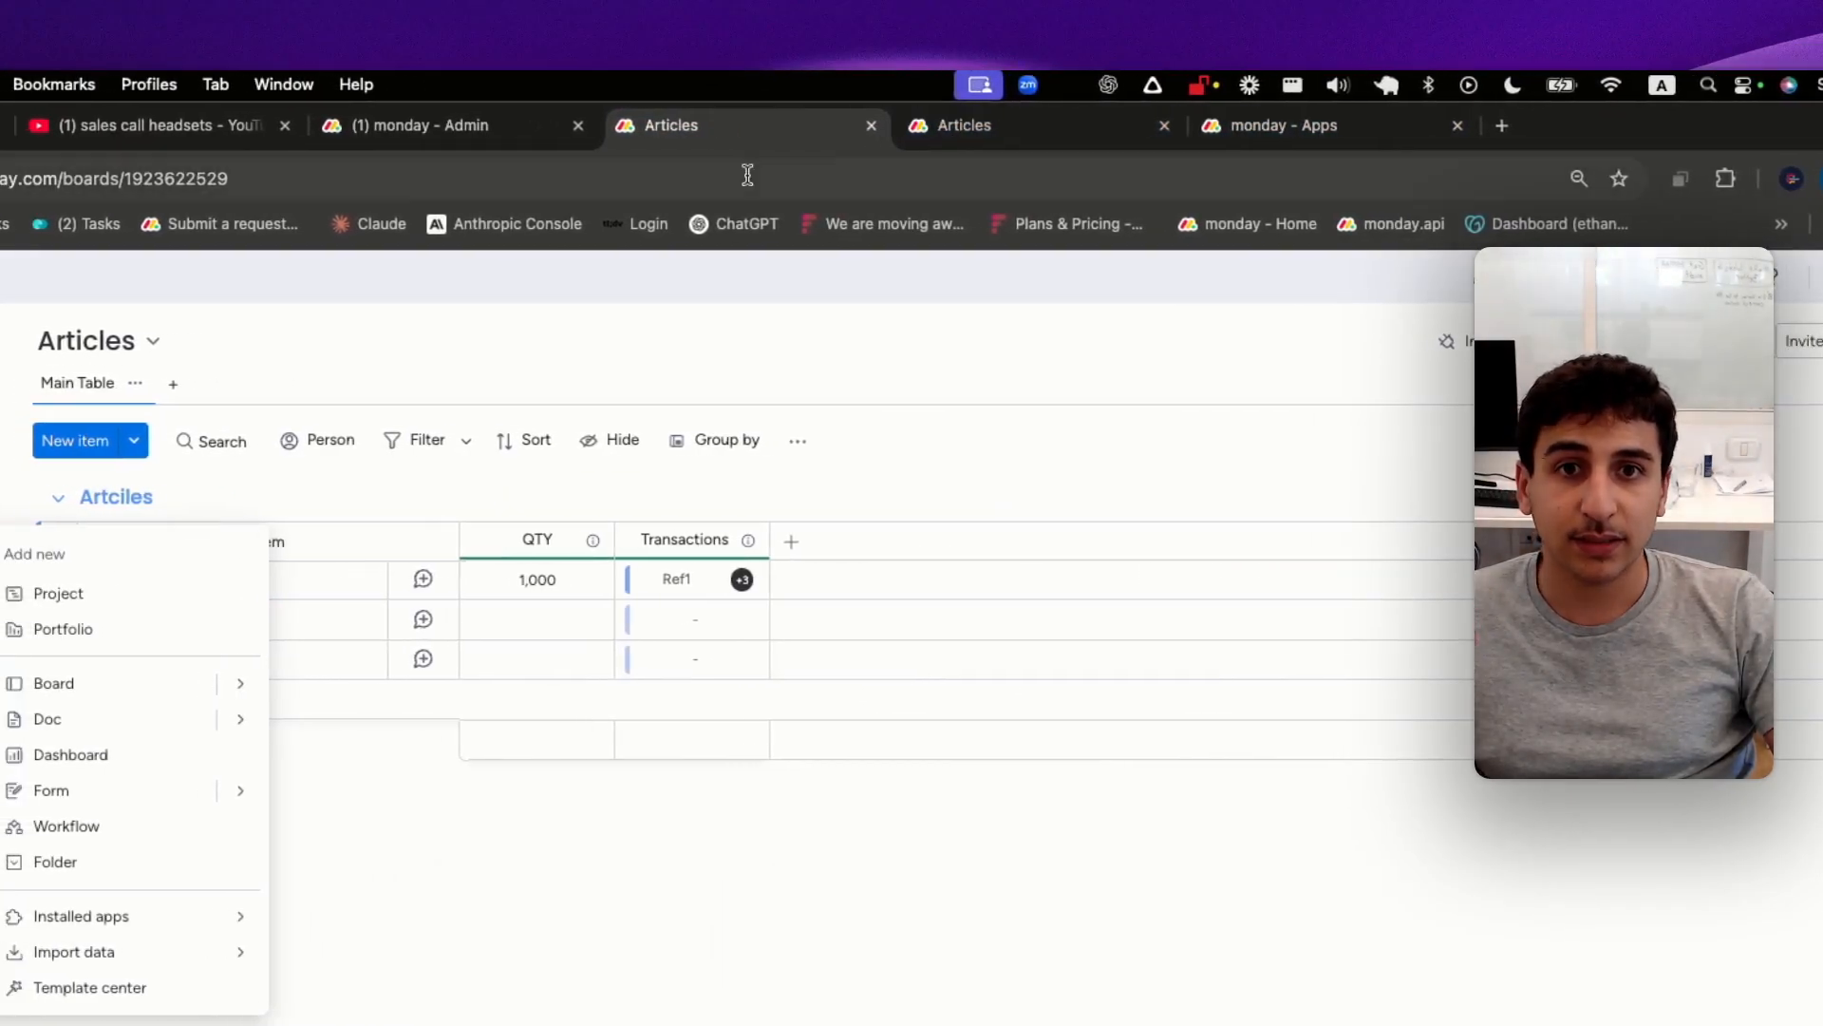
click(968, 133)
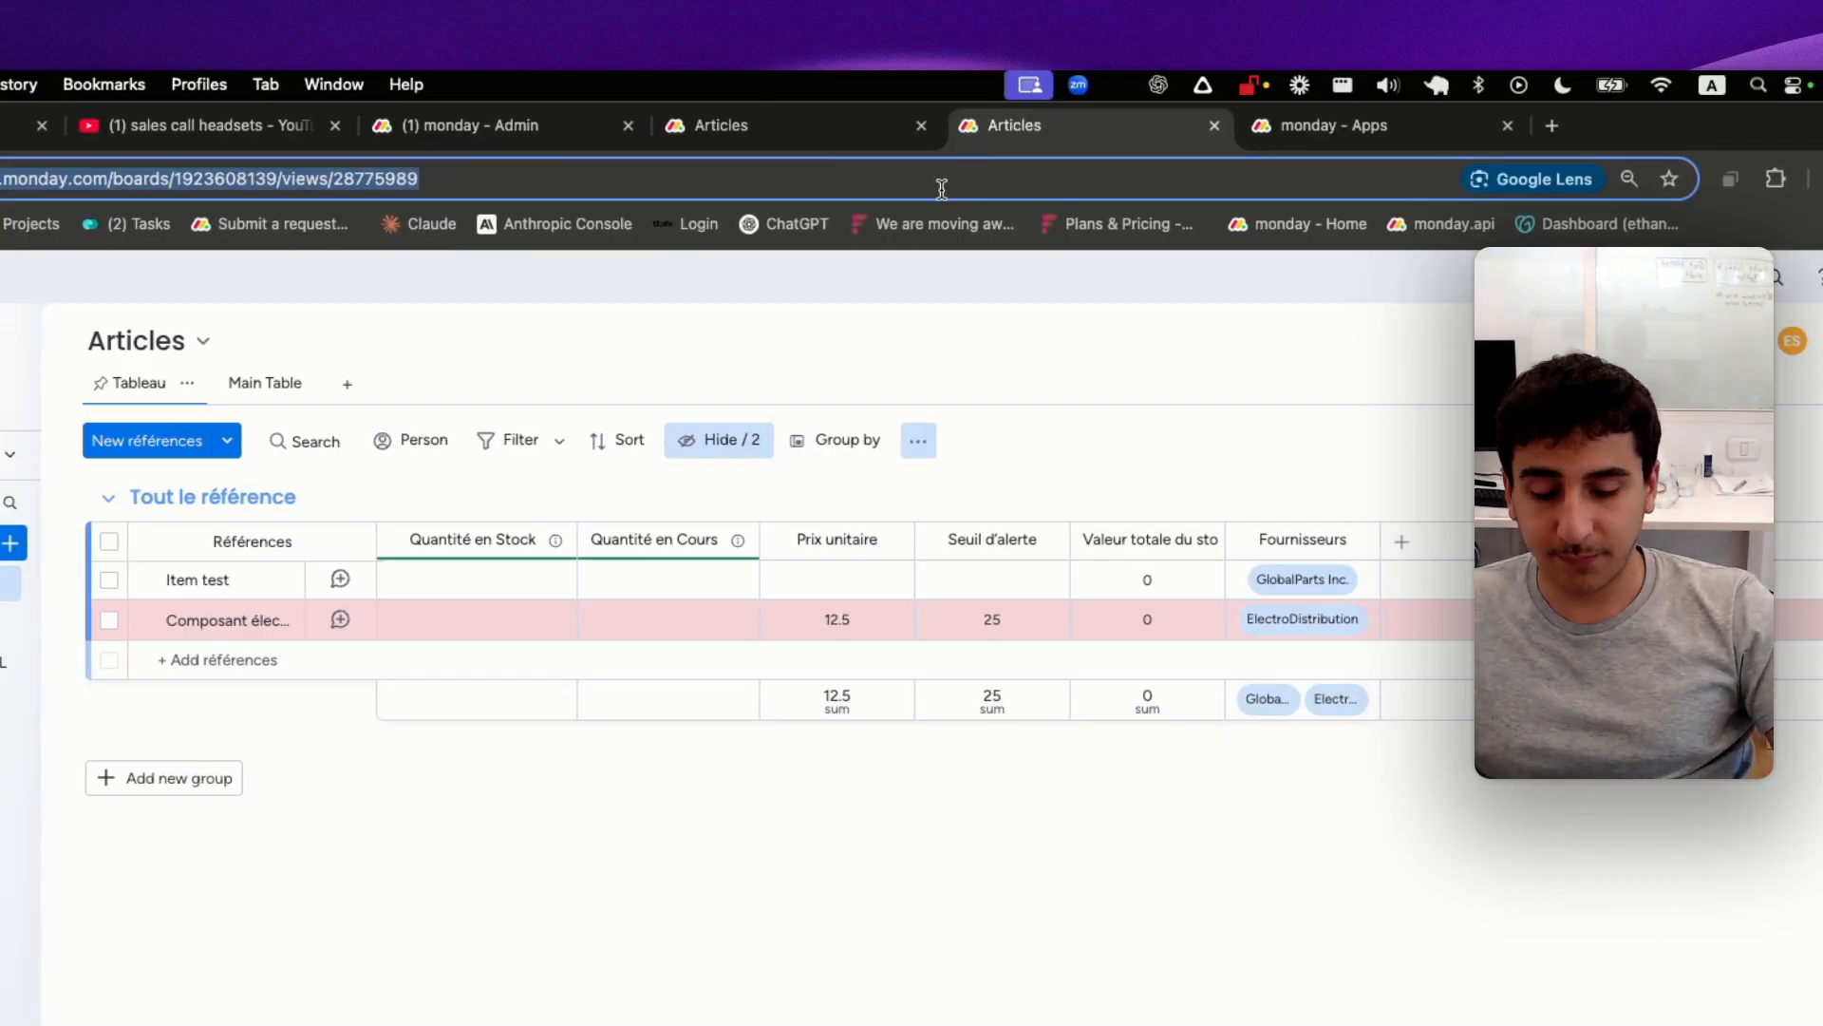
text(company.monday.com)
key(Return)
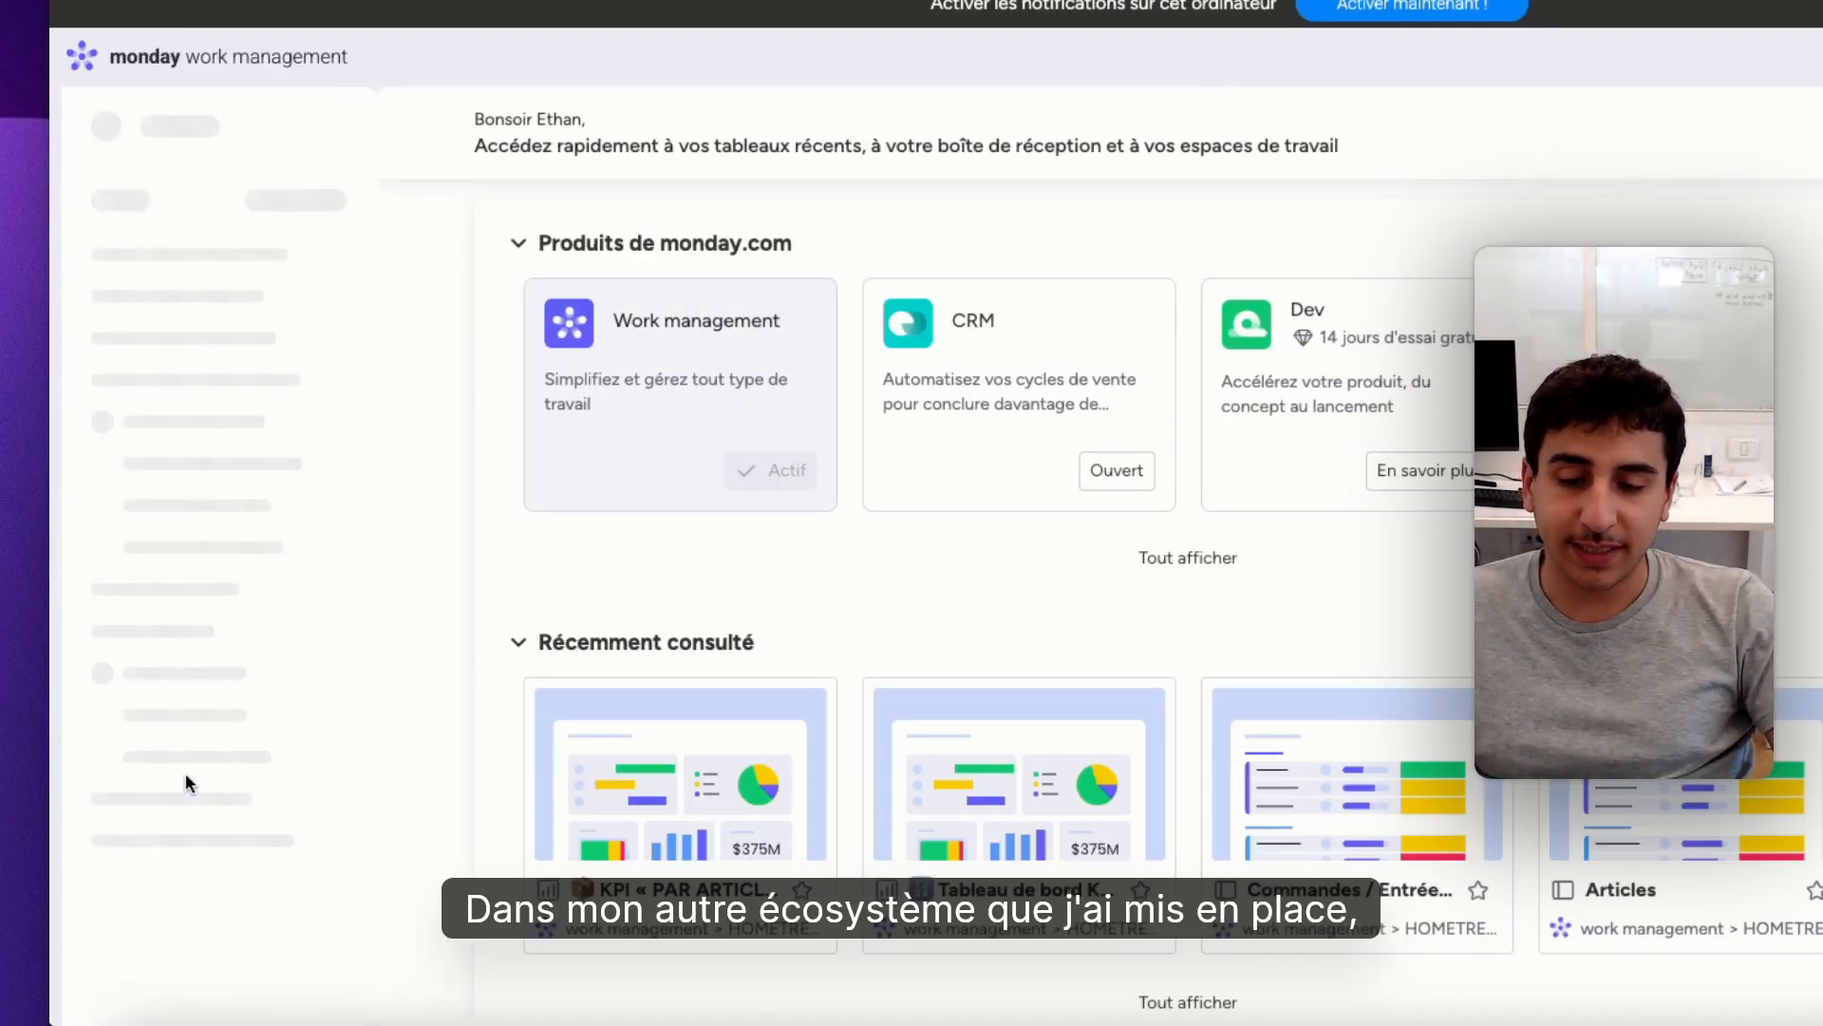
click(189, 921)
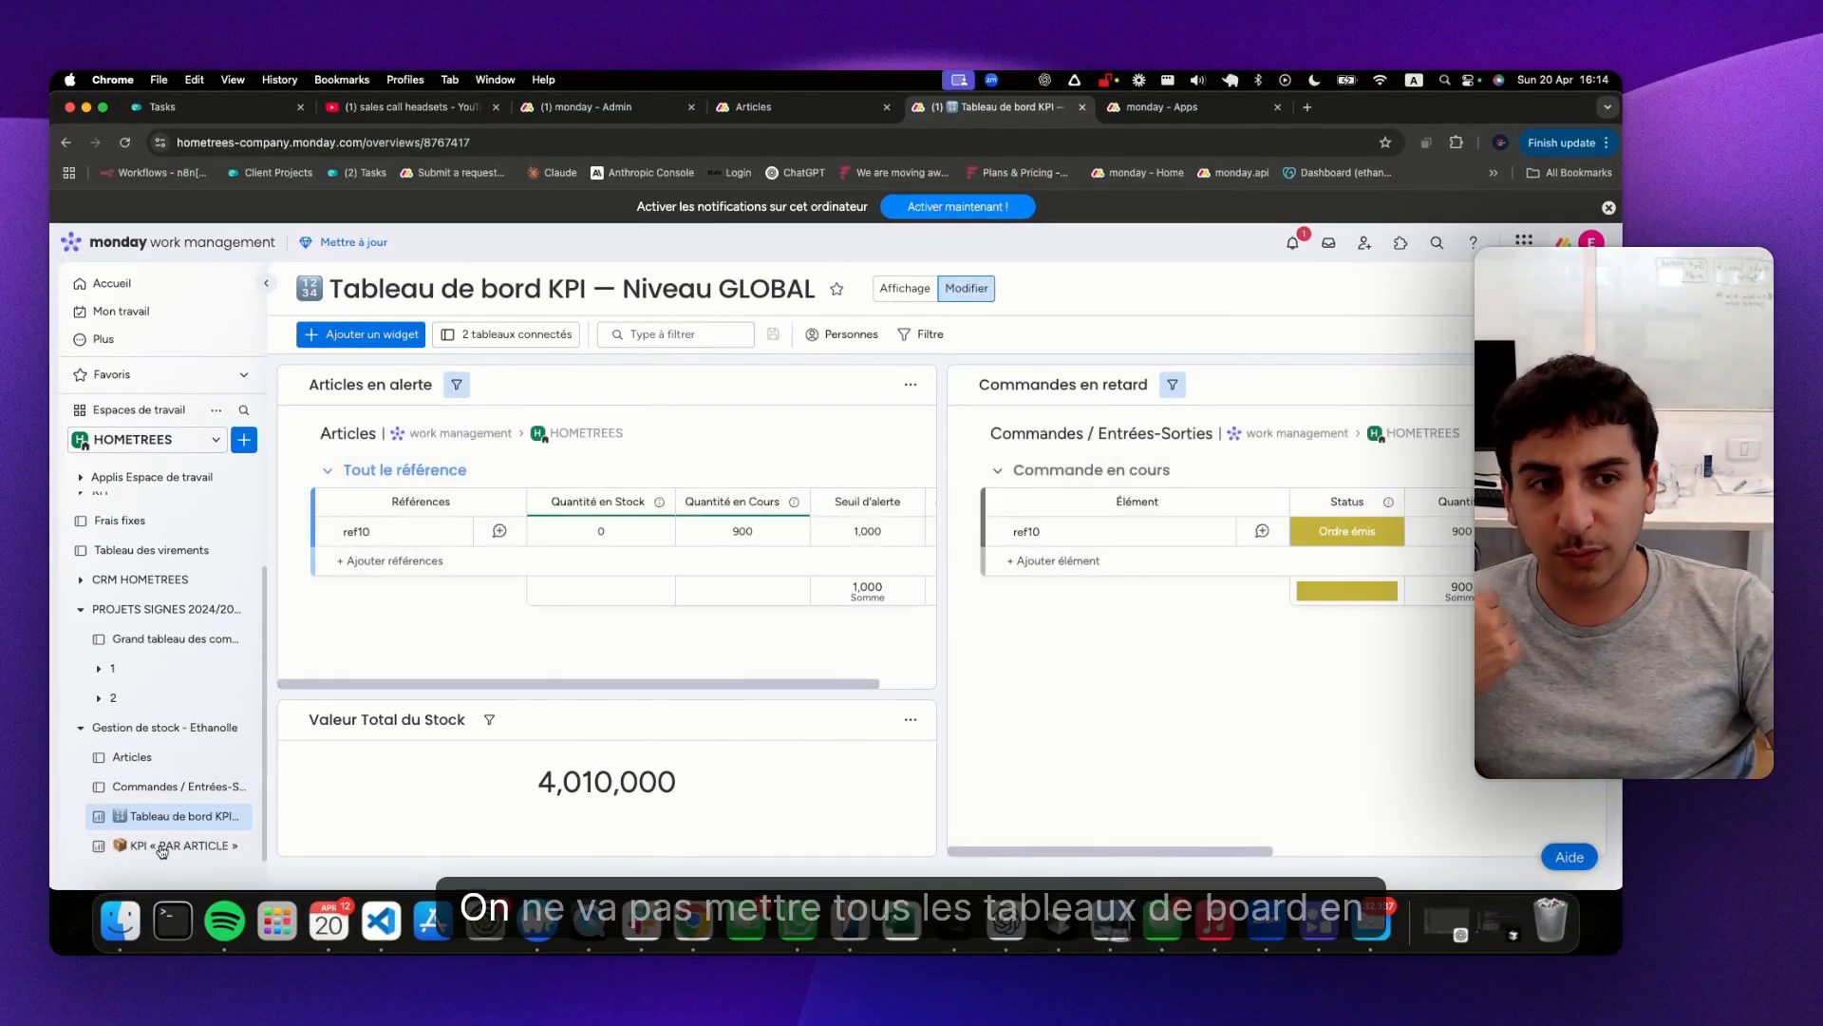
click(164, 840)
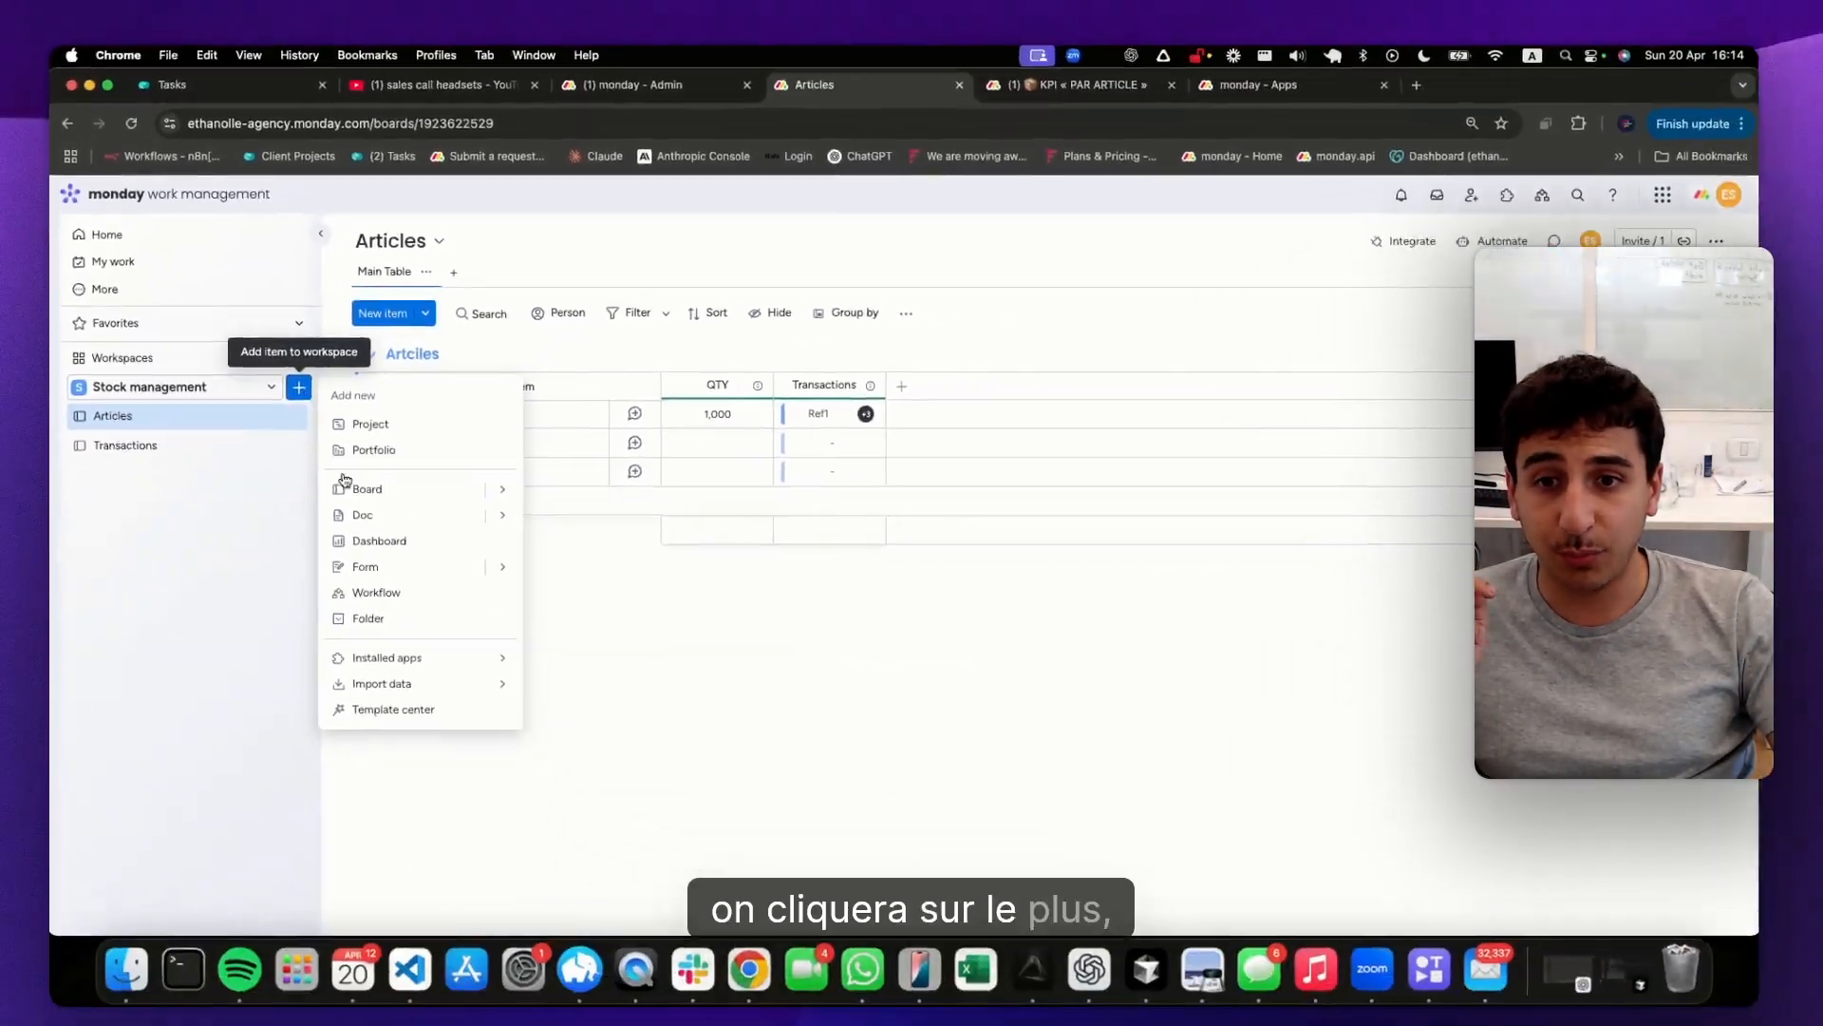
Create a dashboard named KPI connected to the new Articles and Transactions boards, and open its choice of widgets
click(379, 541)
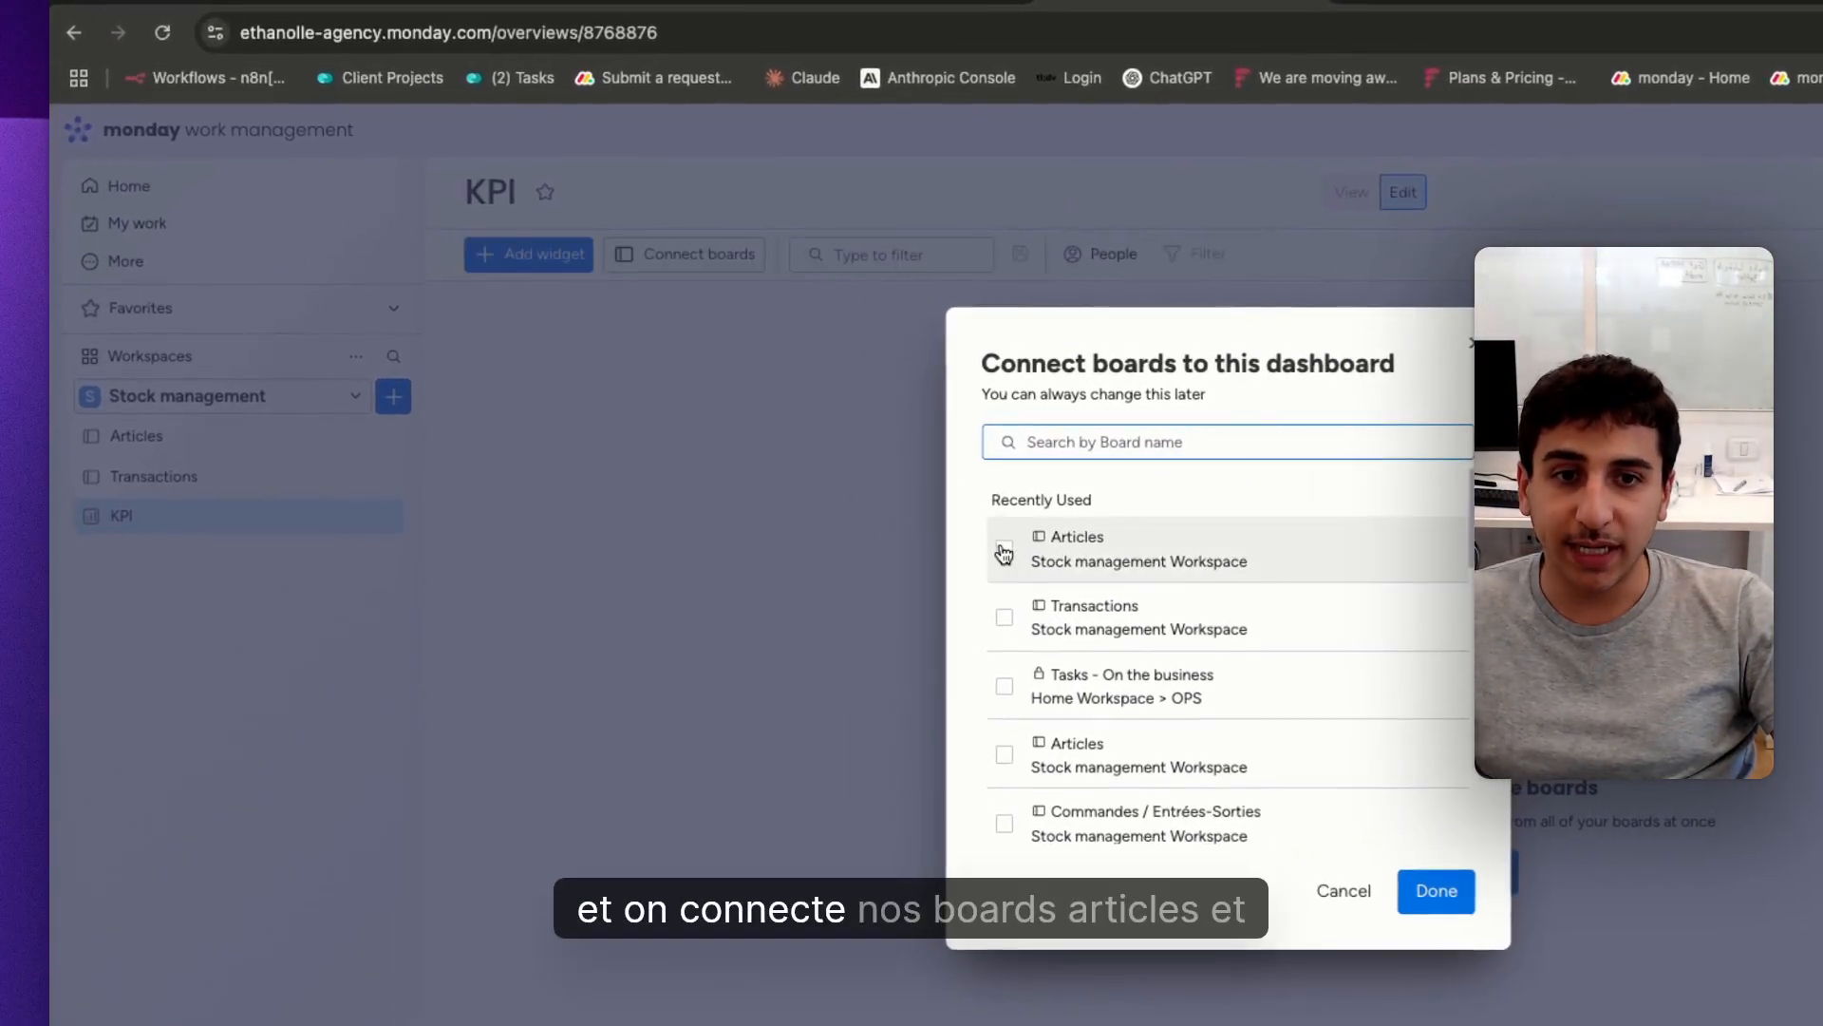
click(1003, 550)
click(1005, 684)
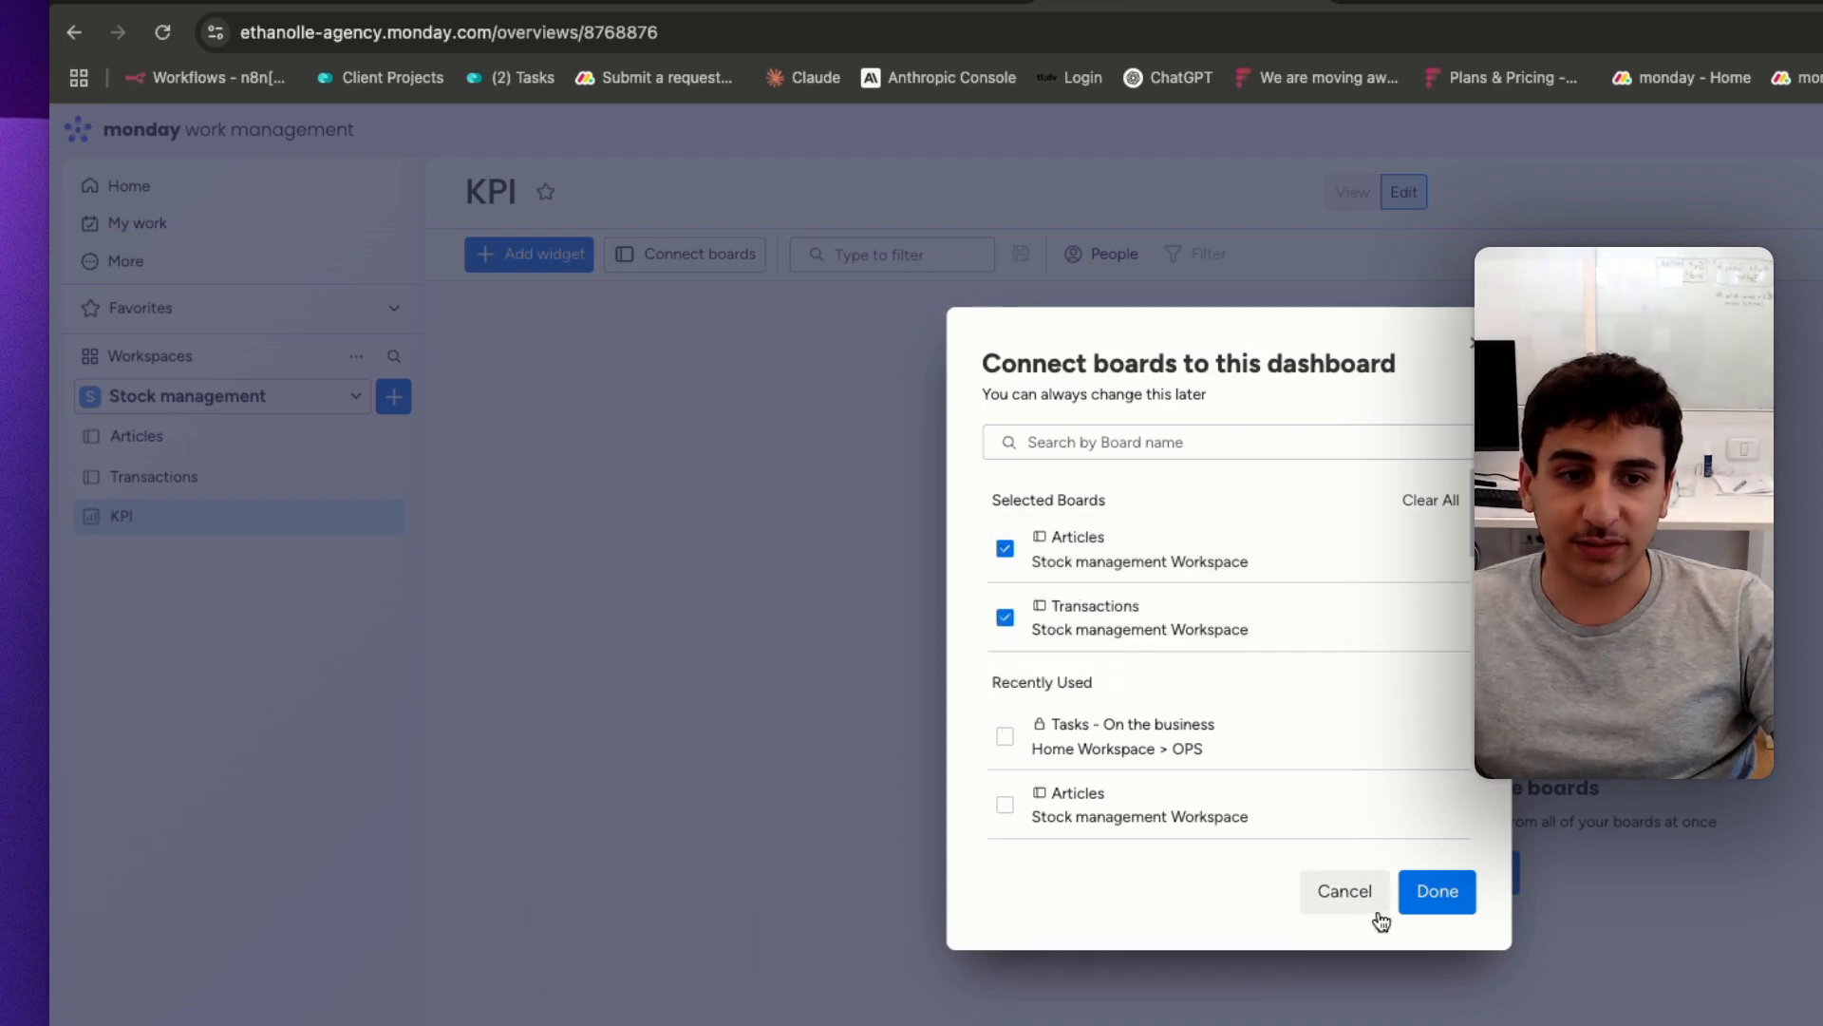
click(1451, 893)
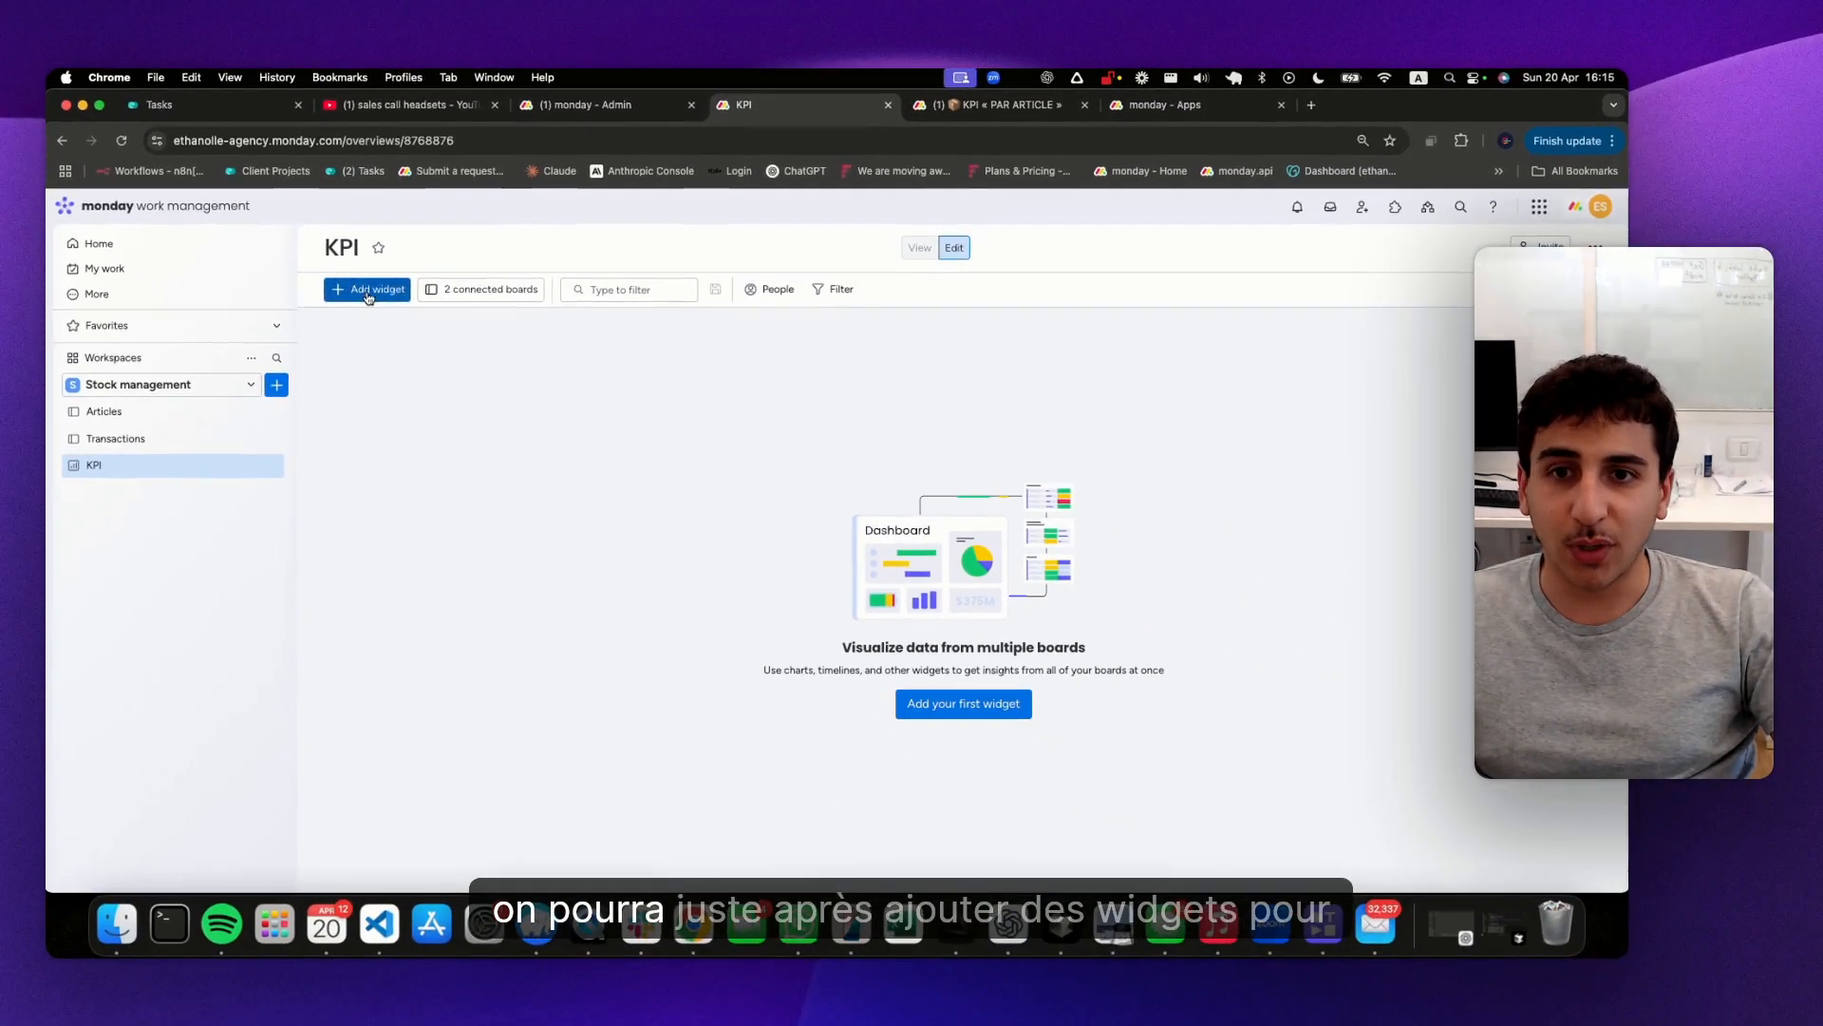
click(540, 257)
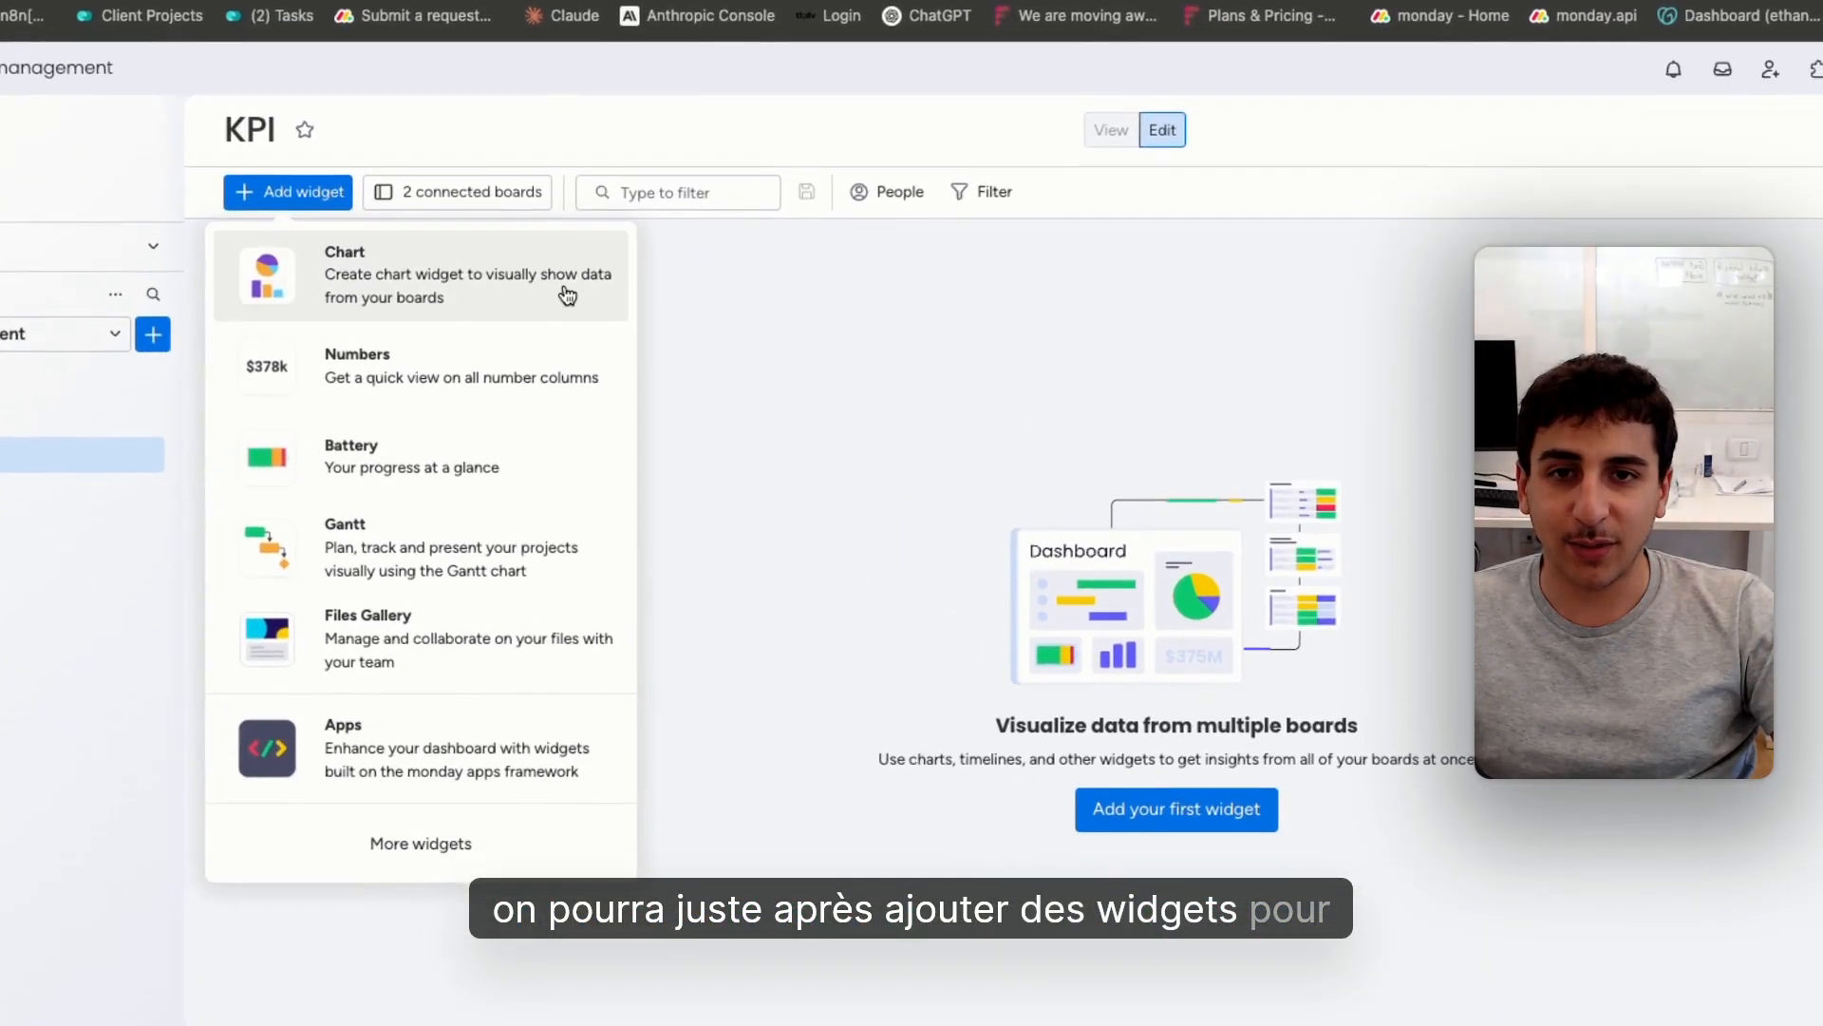
Add a Chart widget to the KPI dashboard, and open the Transactions board
click(565, 290)
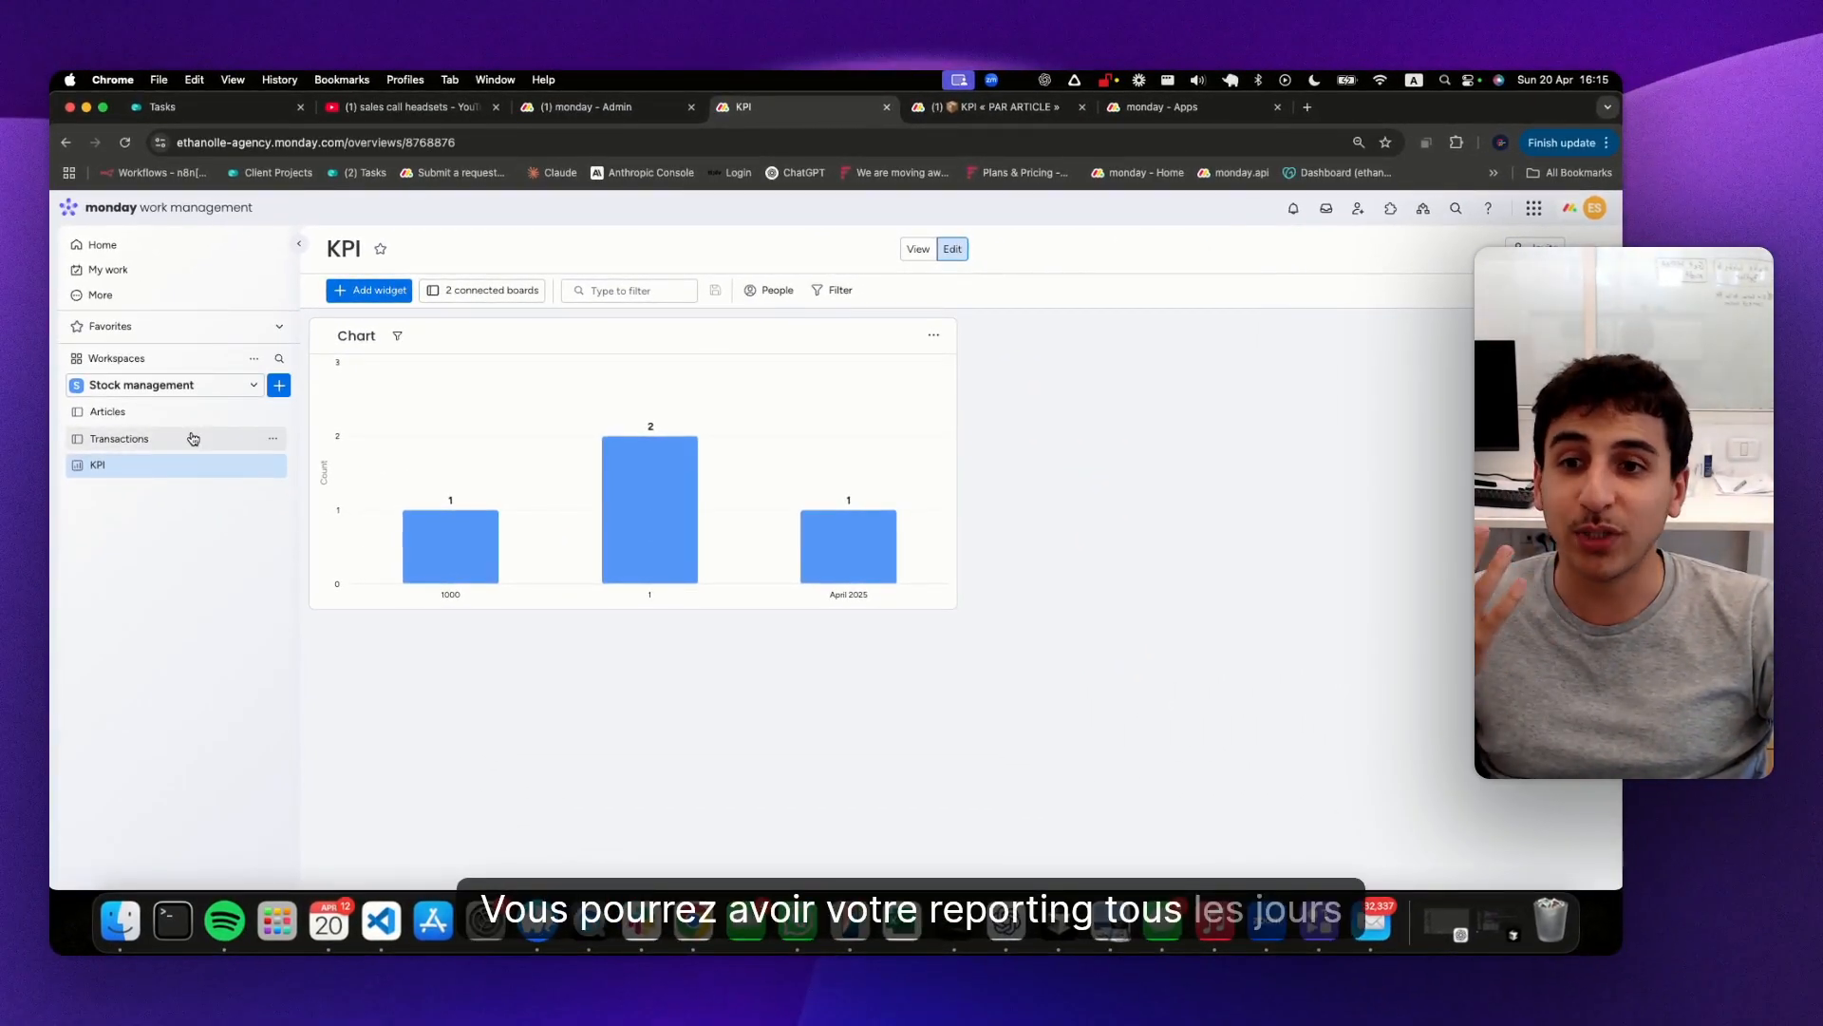
click(193, 438)
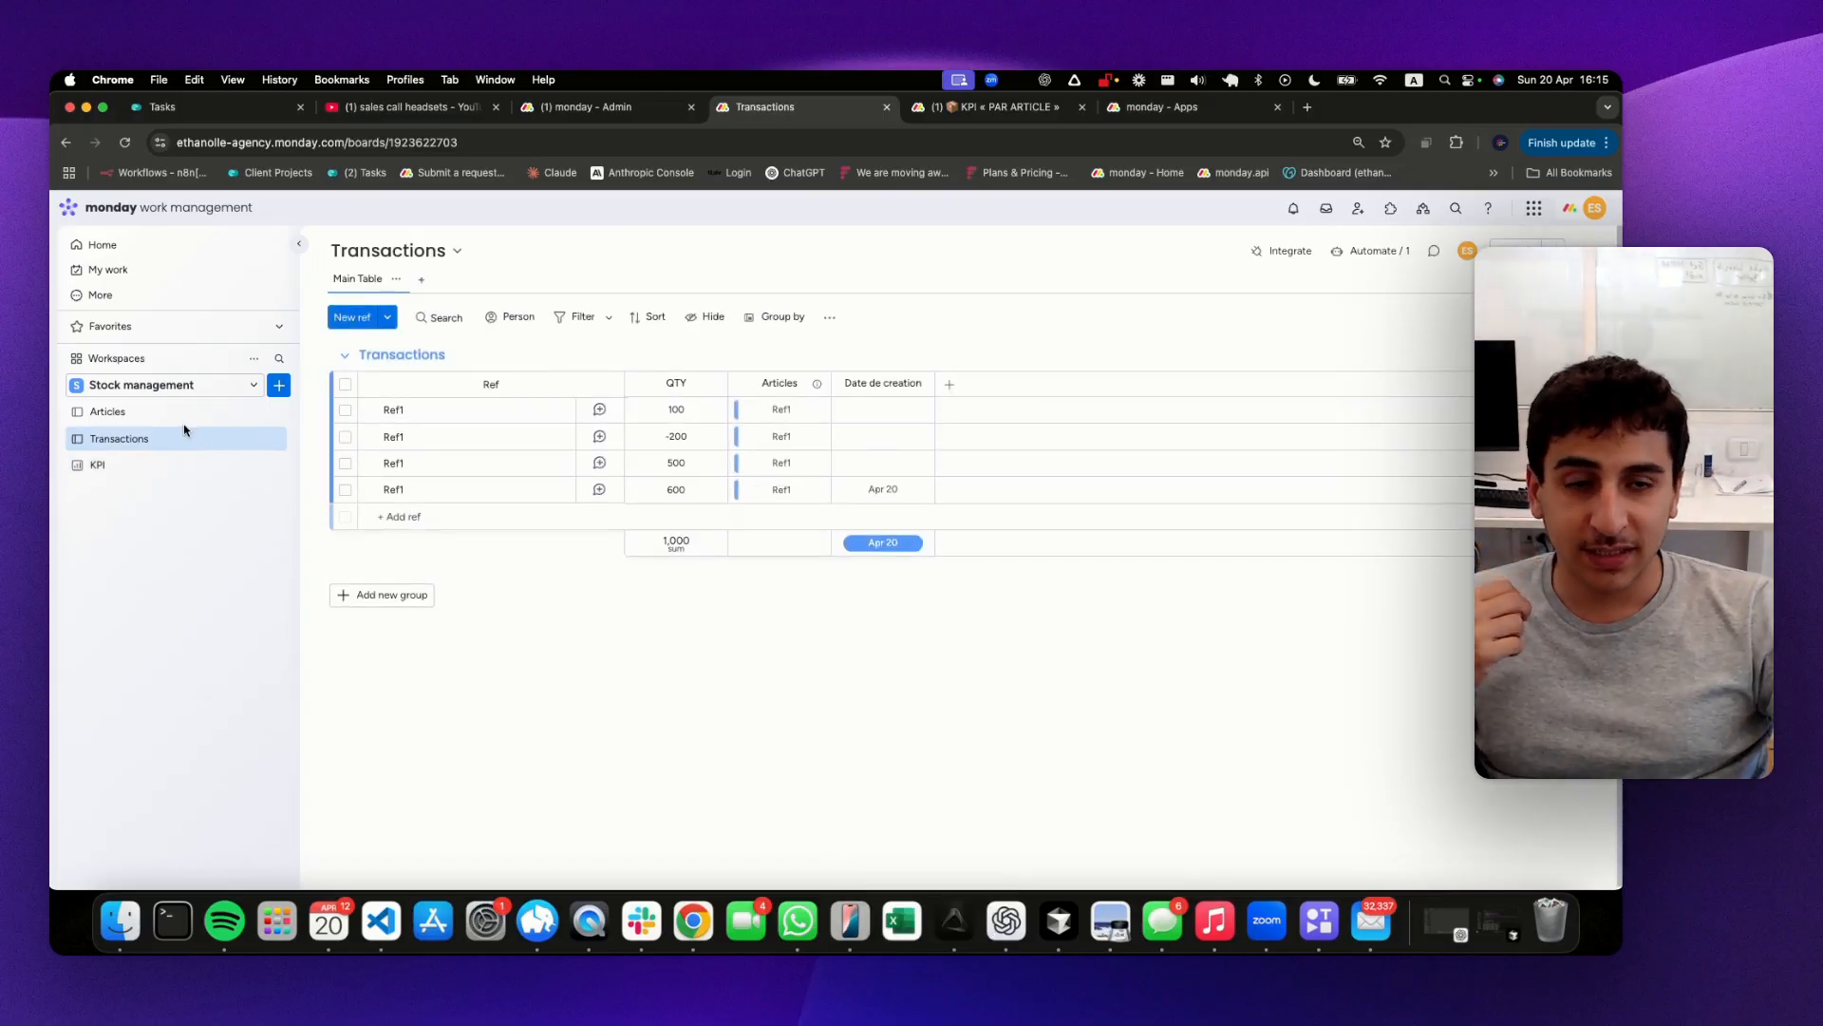
Open the Articles board and add a Label column after the Transactions column
click(176, 412)
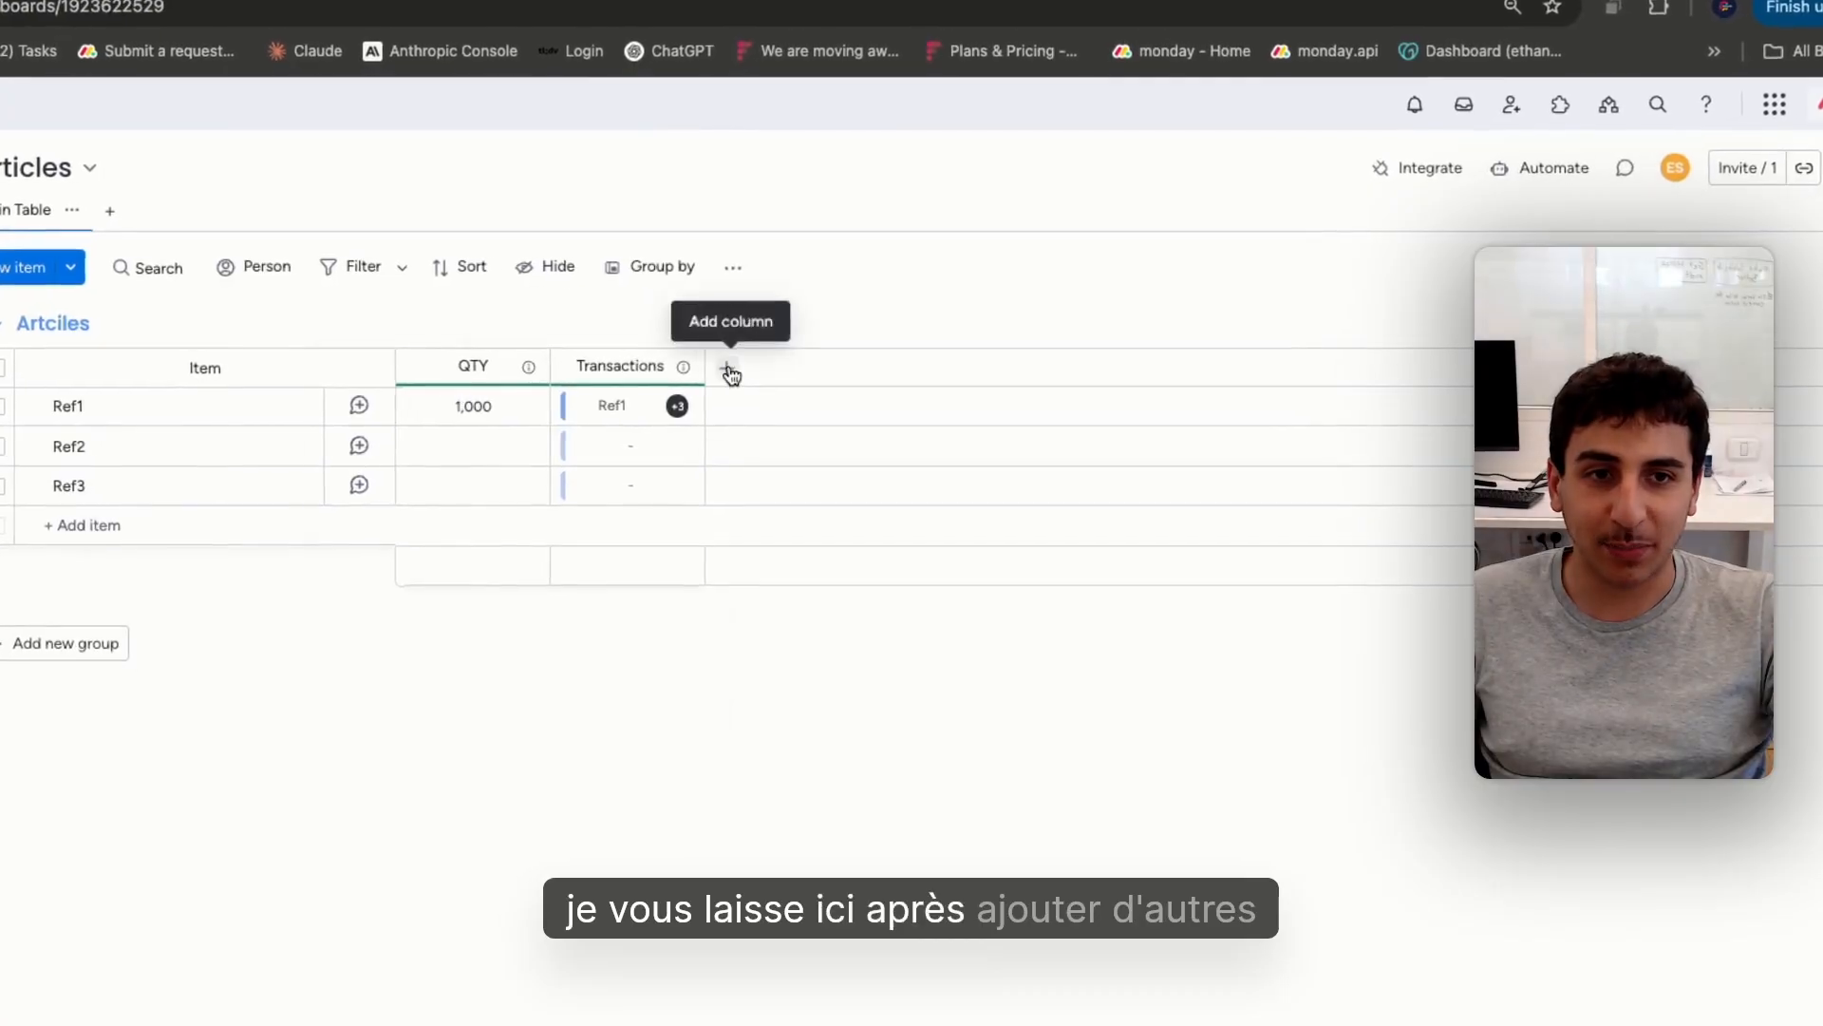
click(731, 373)
text(LABE)
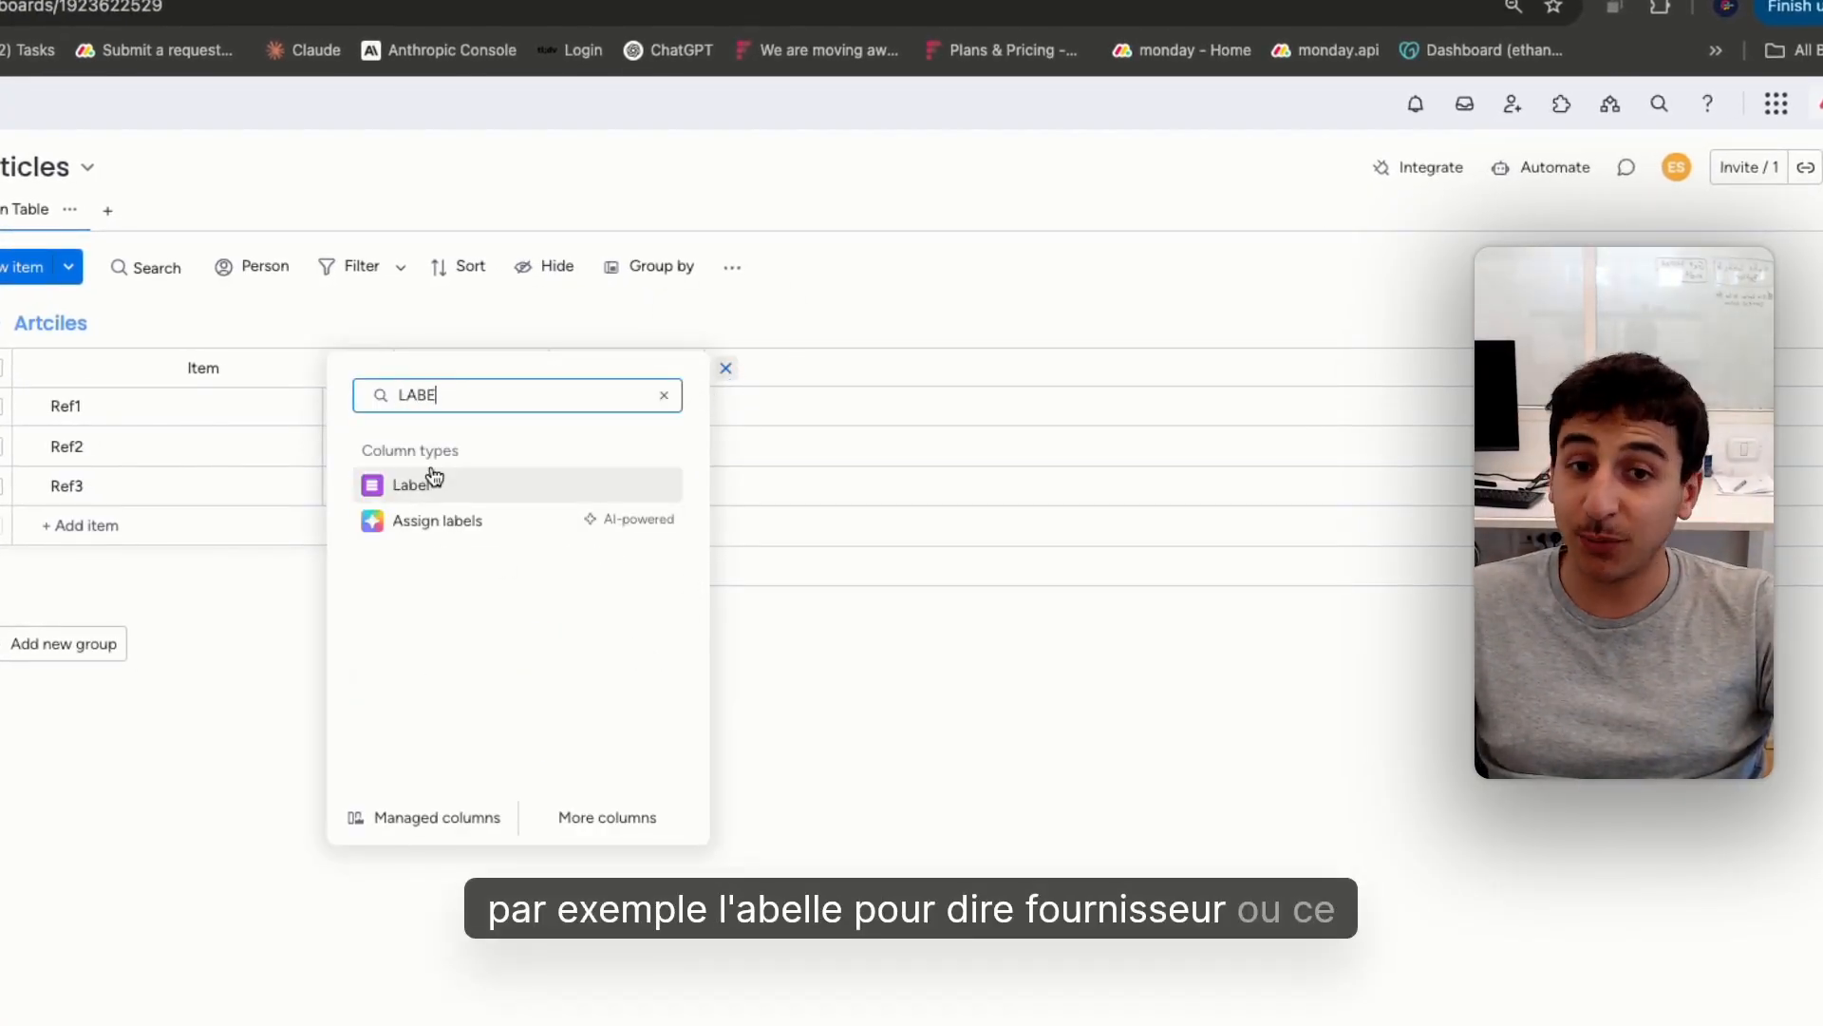
click(434, 482)
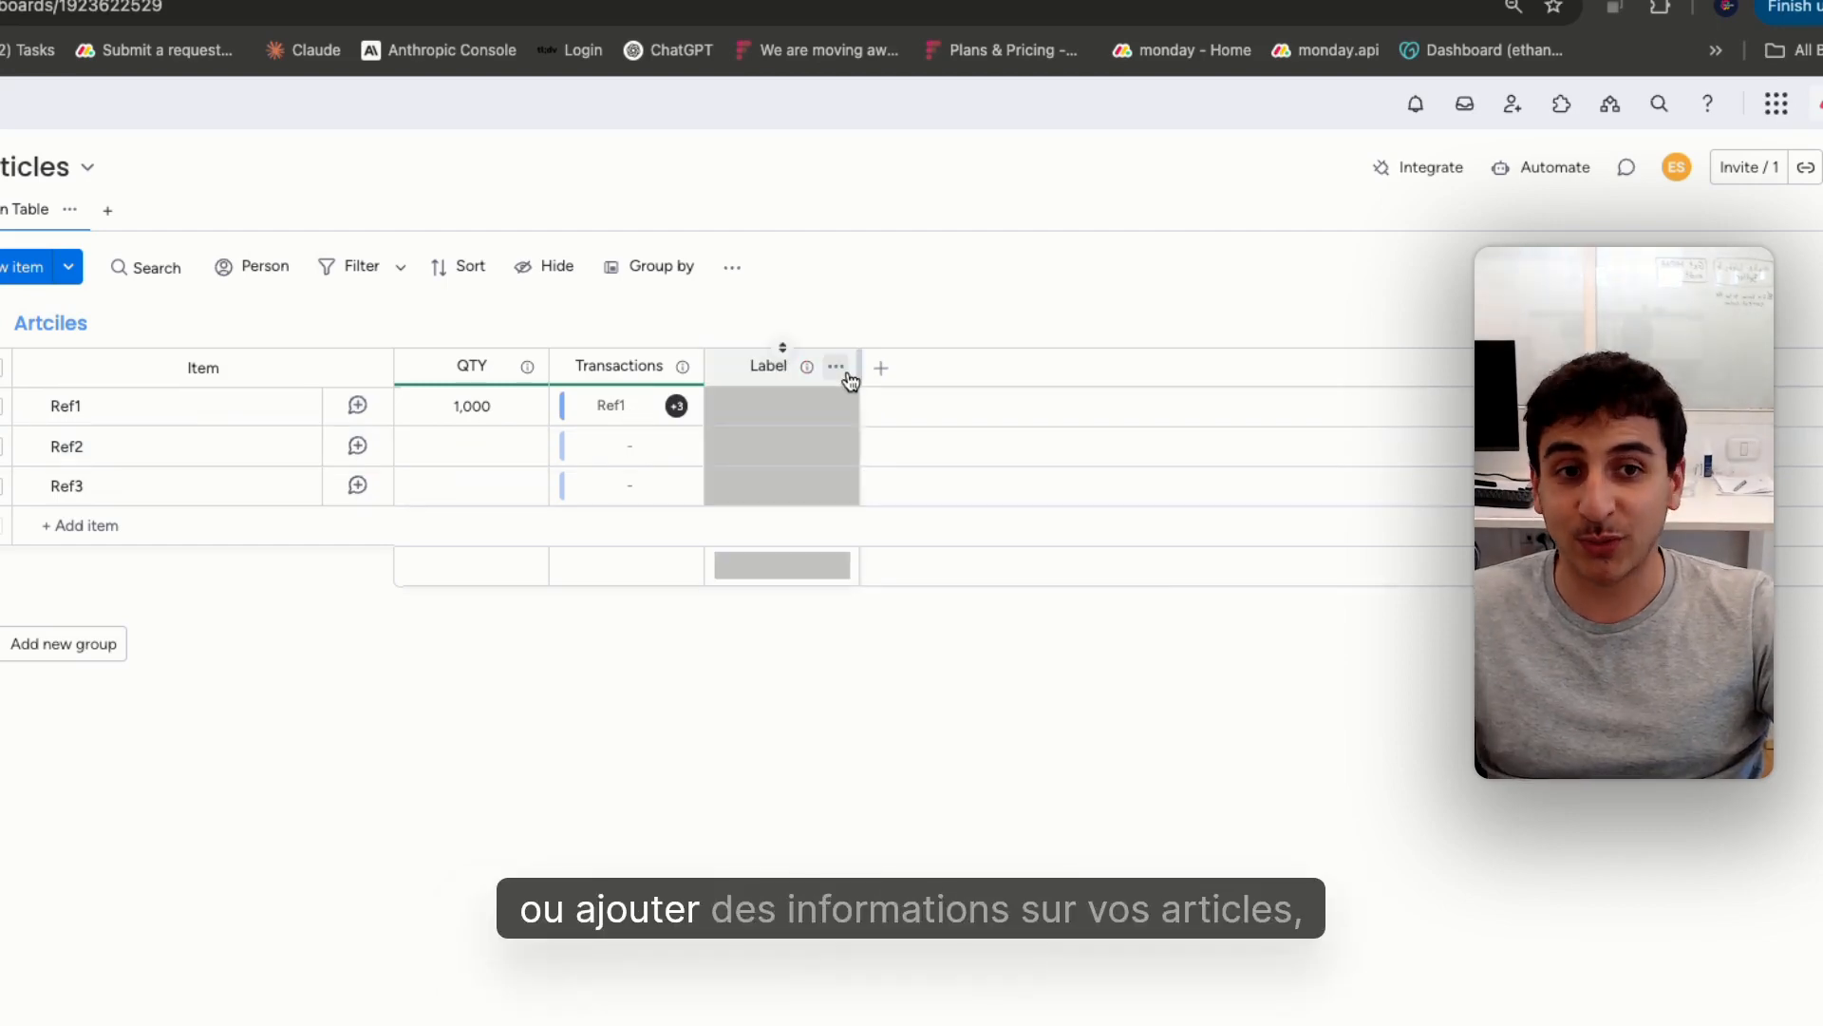
Delete the Label column from the Articles board
click(835, 366)
click(965, 946)
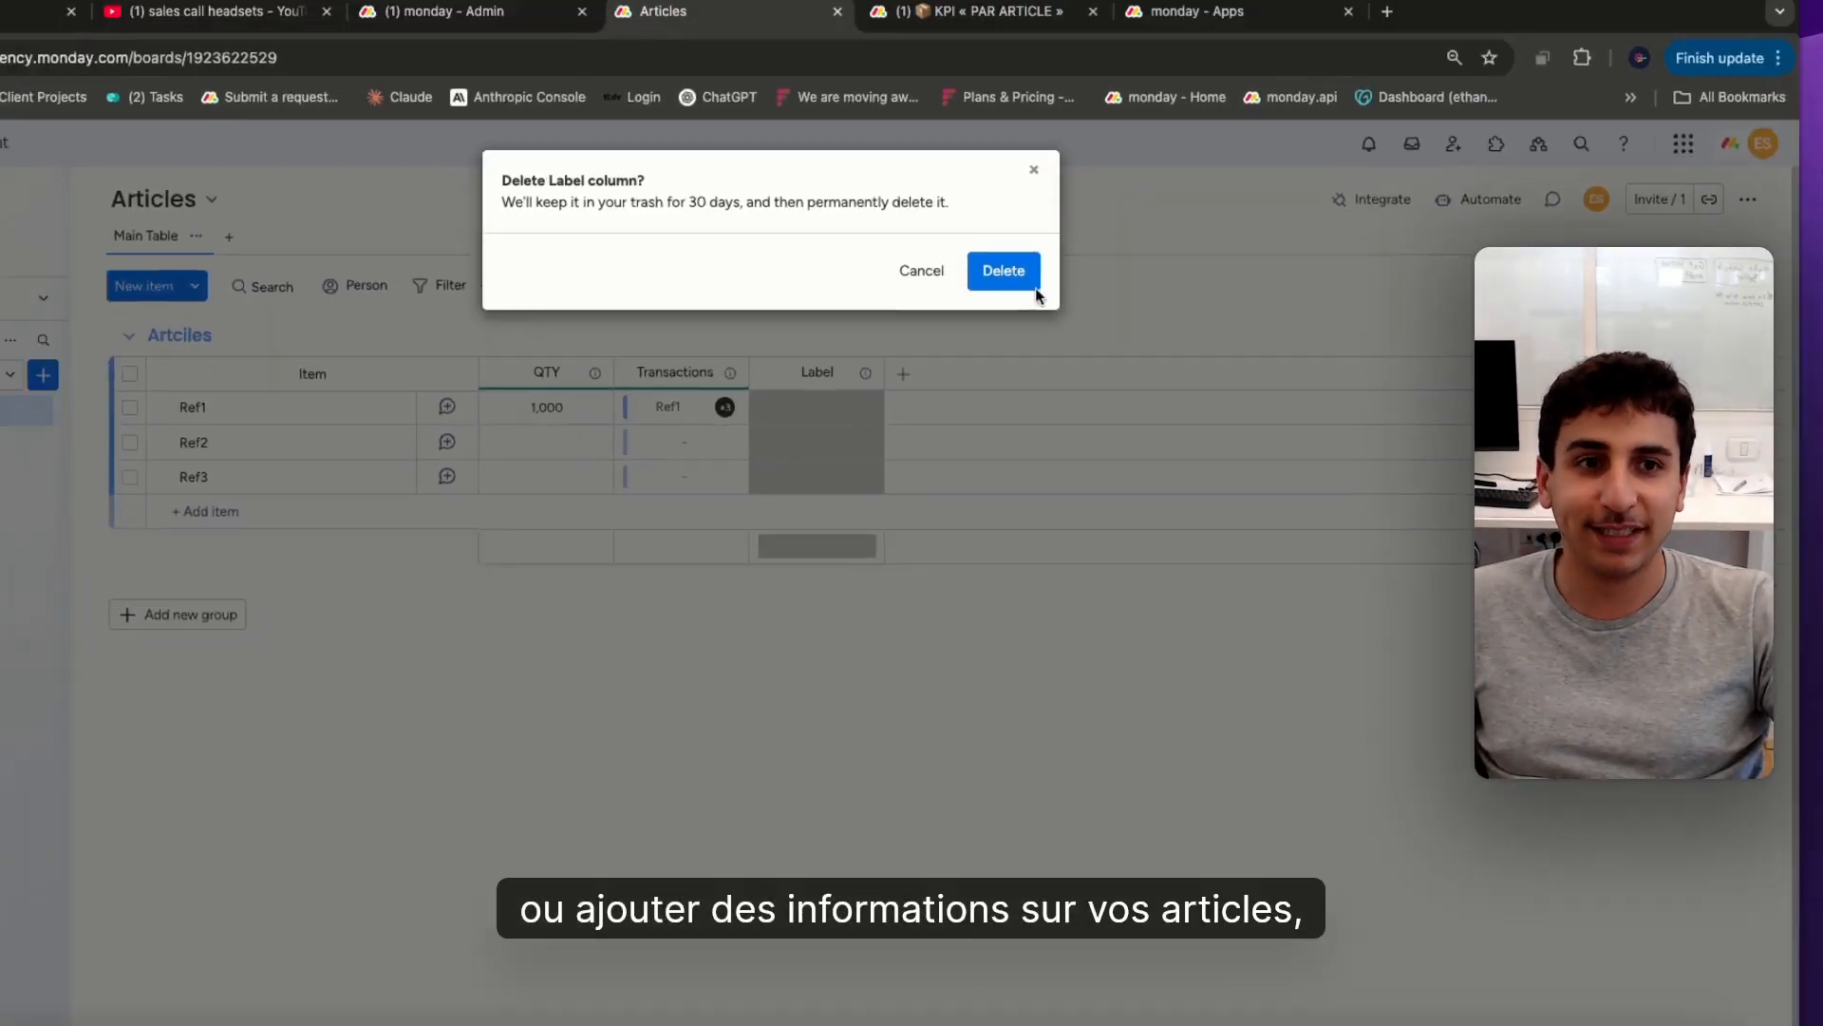
click(924, 279)
Switch to the existing hometrees-company account and examine the Commandes / Entrées-Sorties board and the status labels its orders can take
click(215, 438)
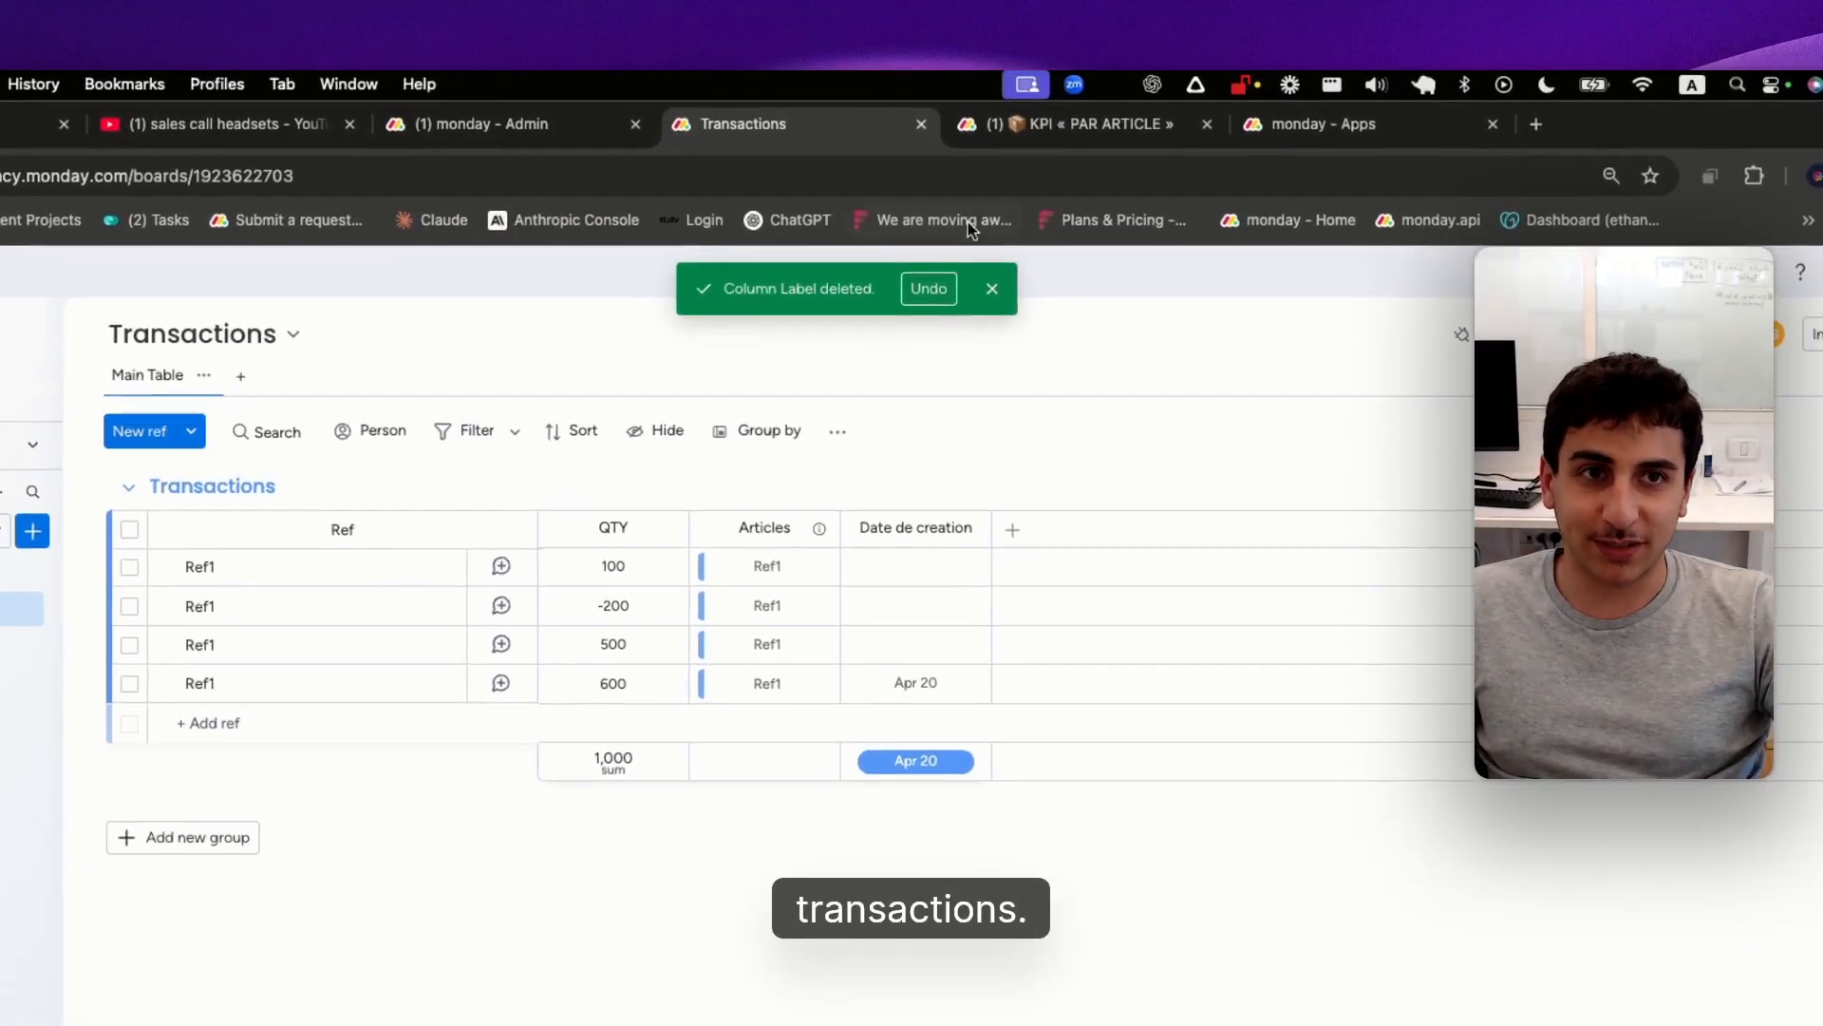
click(1088, 145)
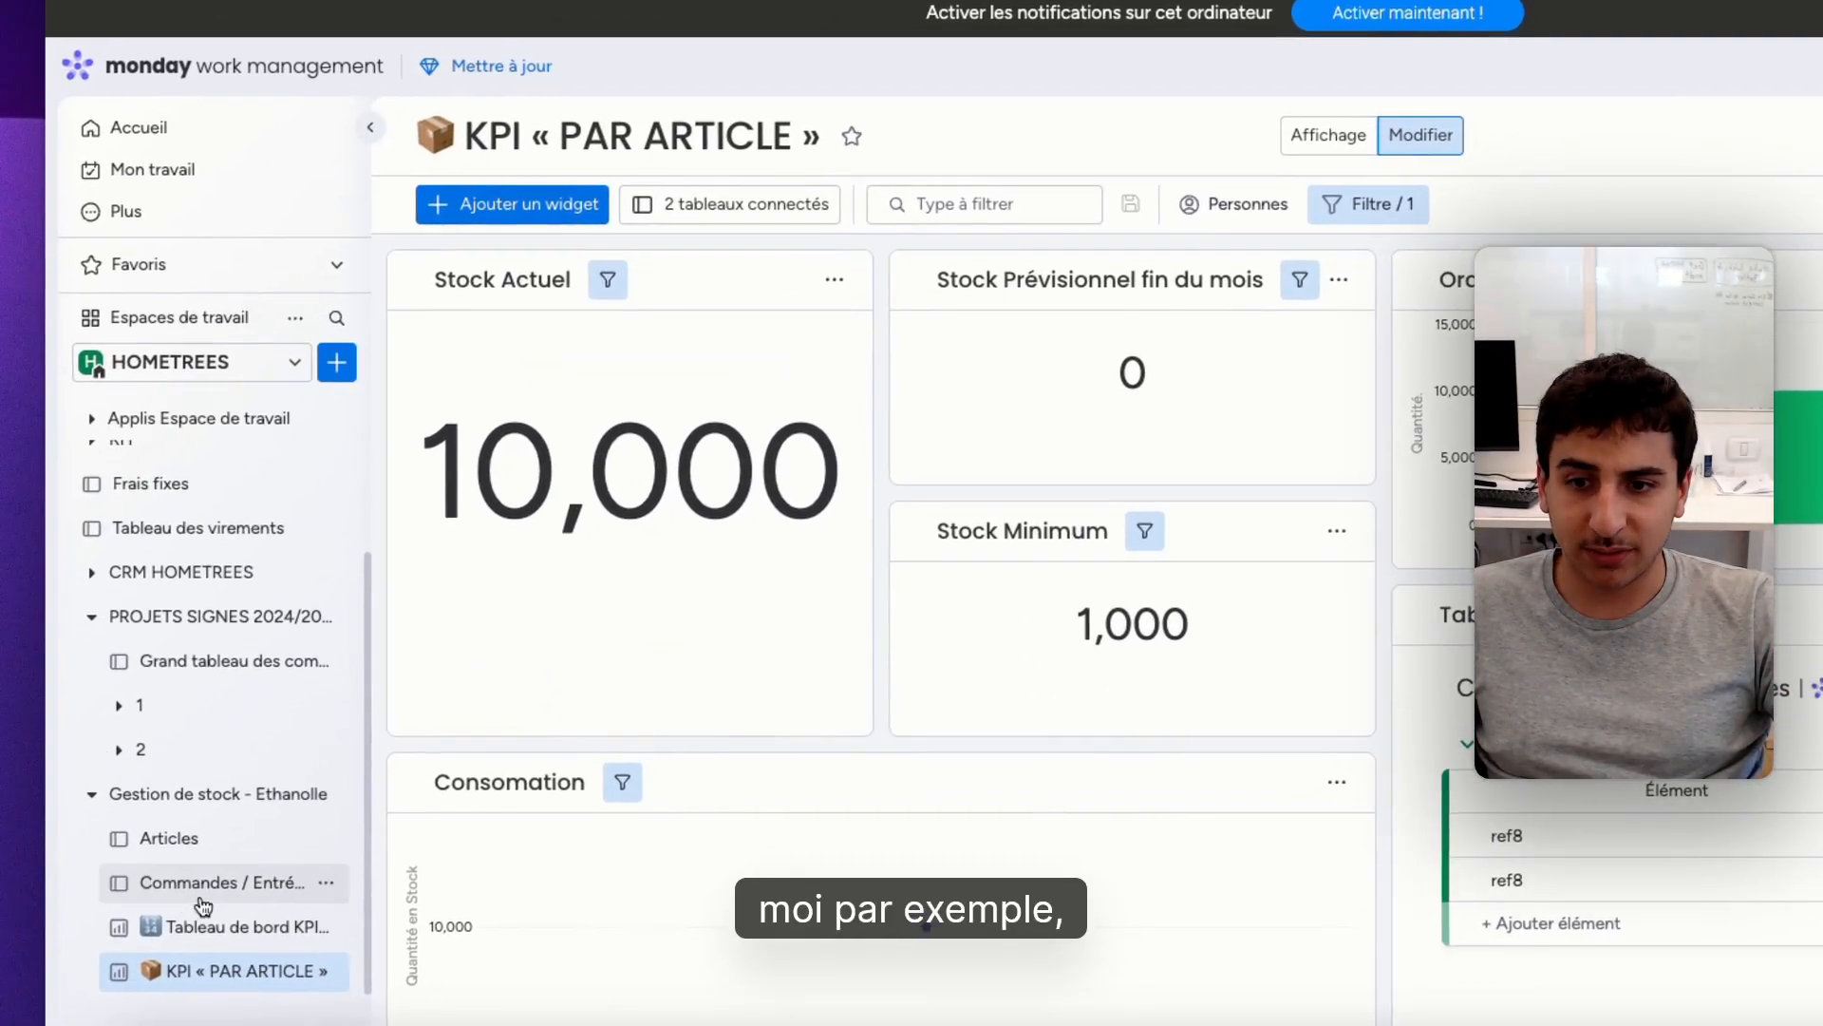
click(254, 903)
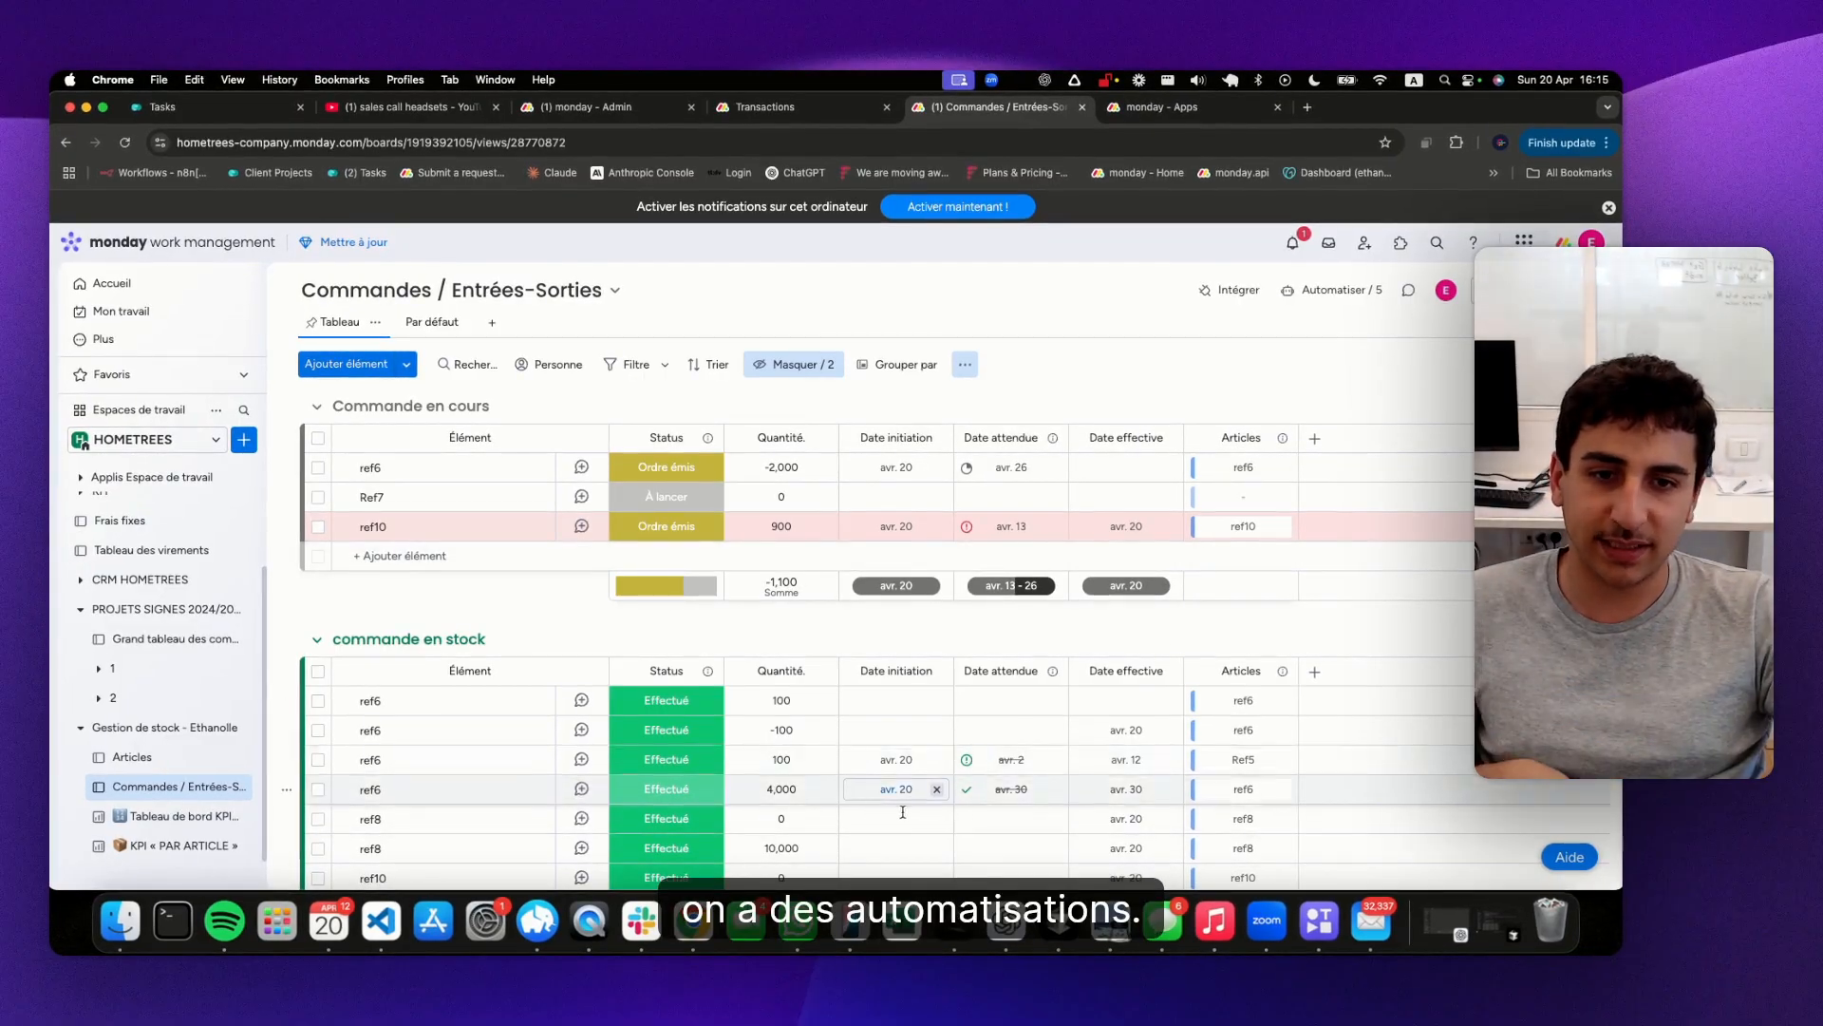
click(666, 730)
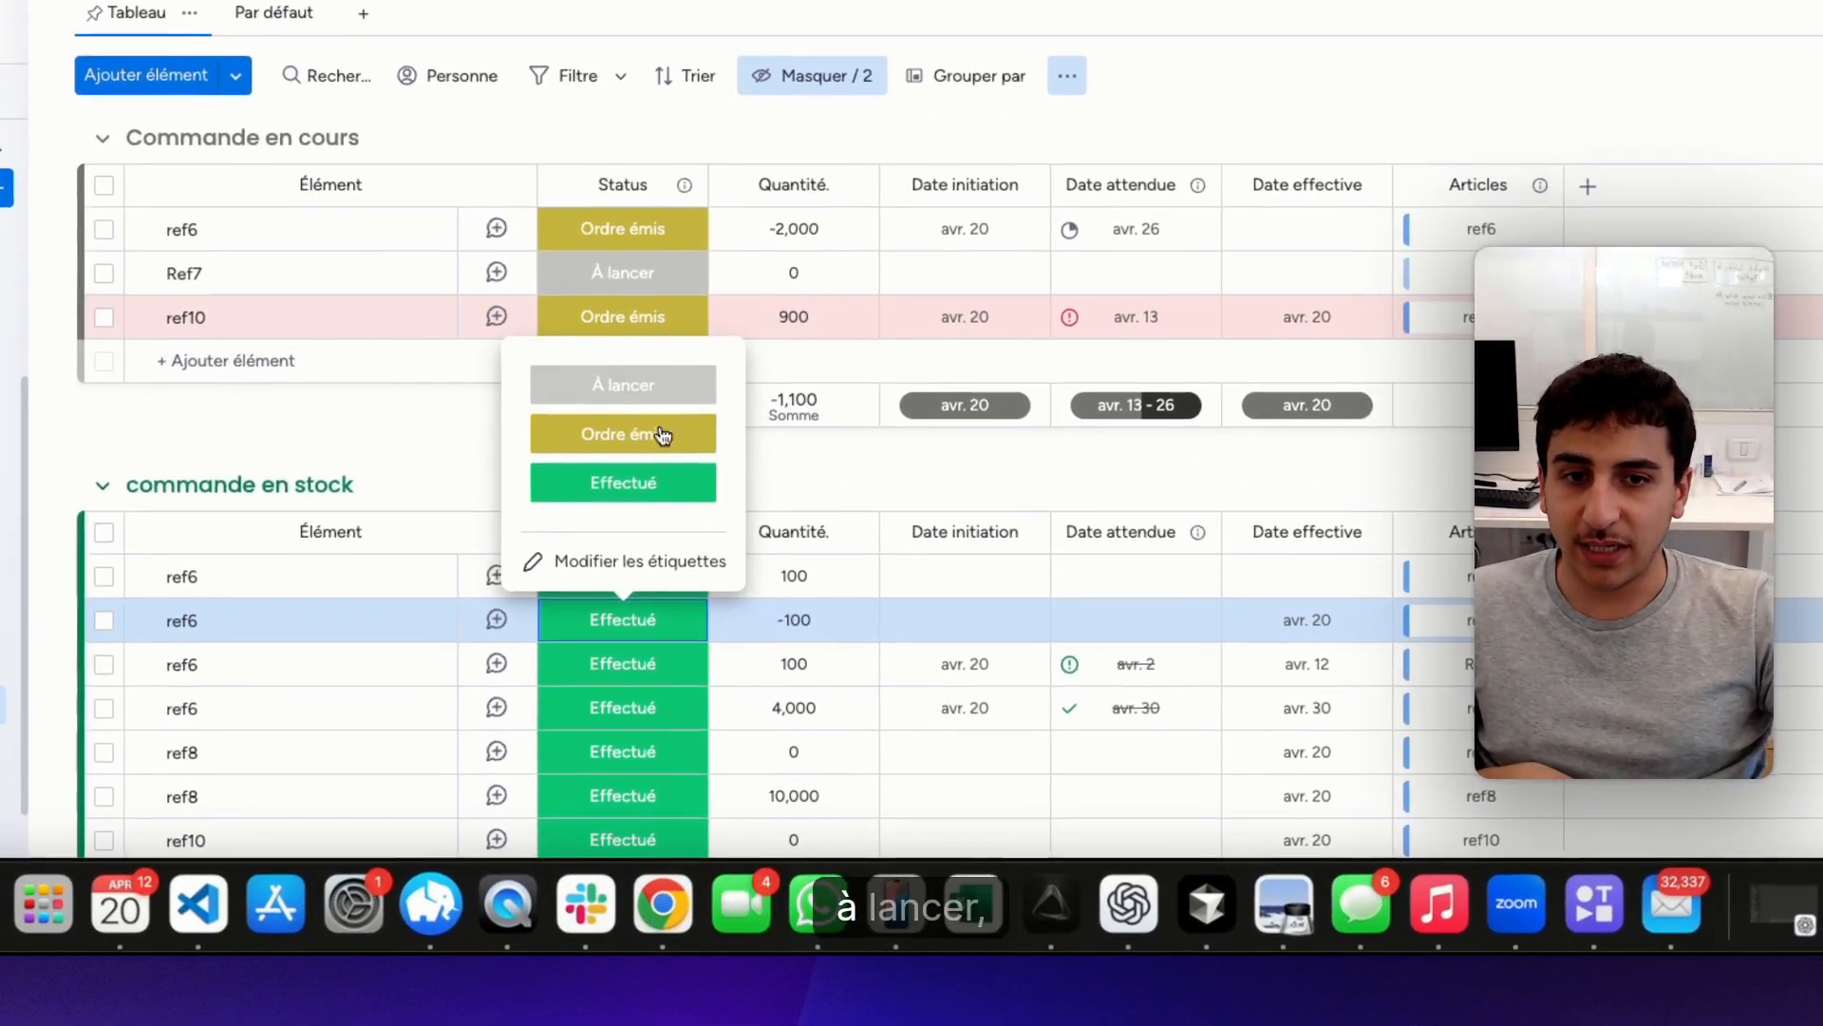
click(912, 464)
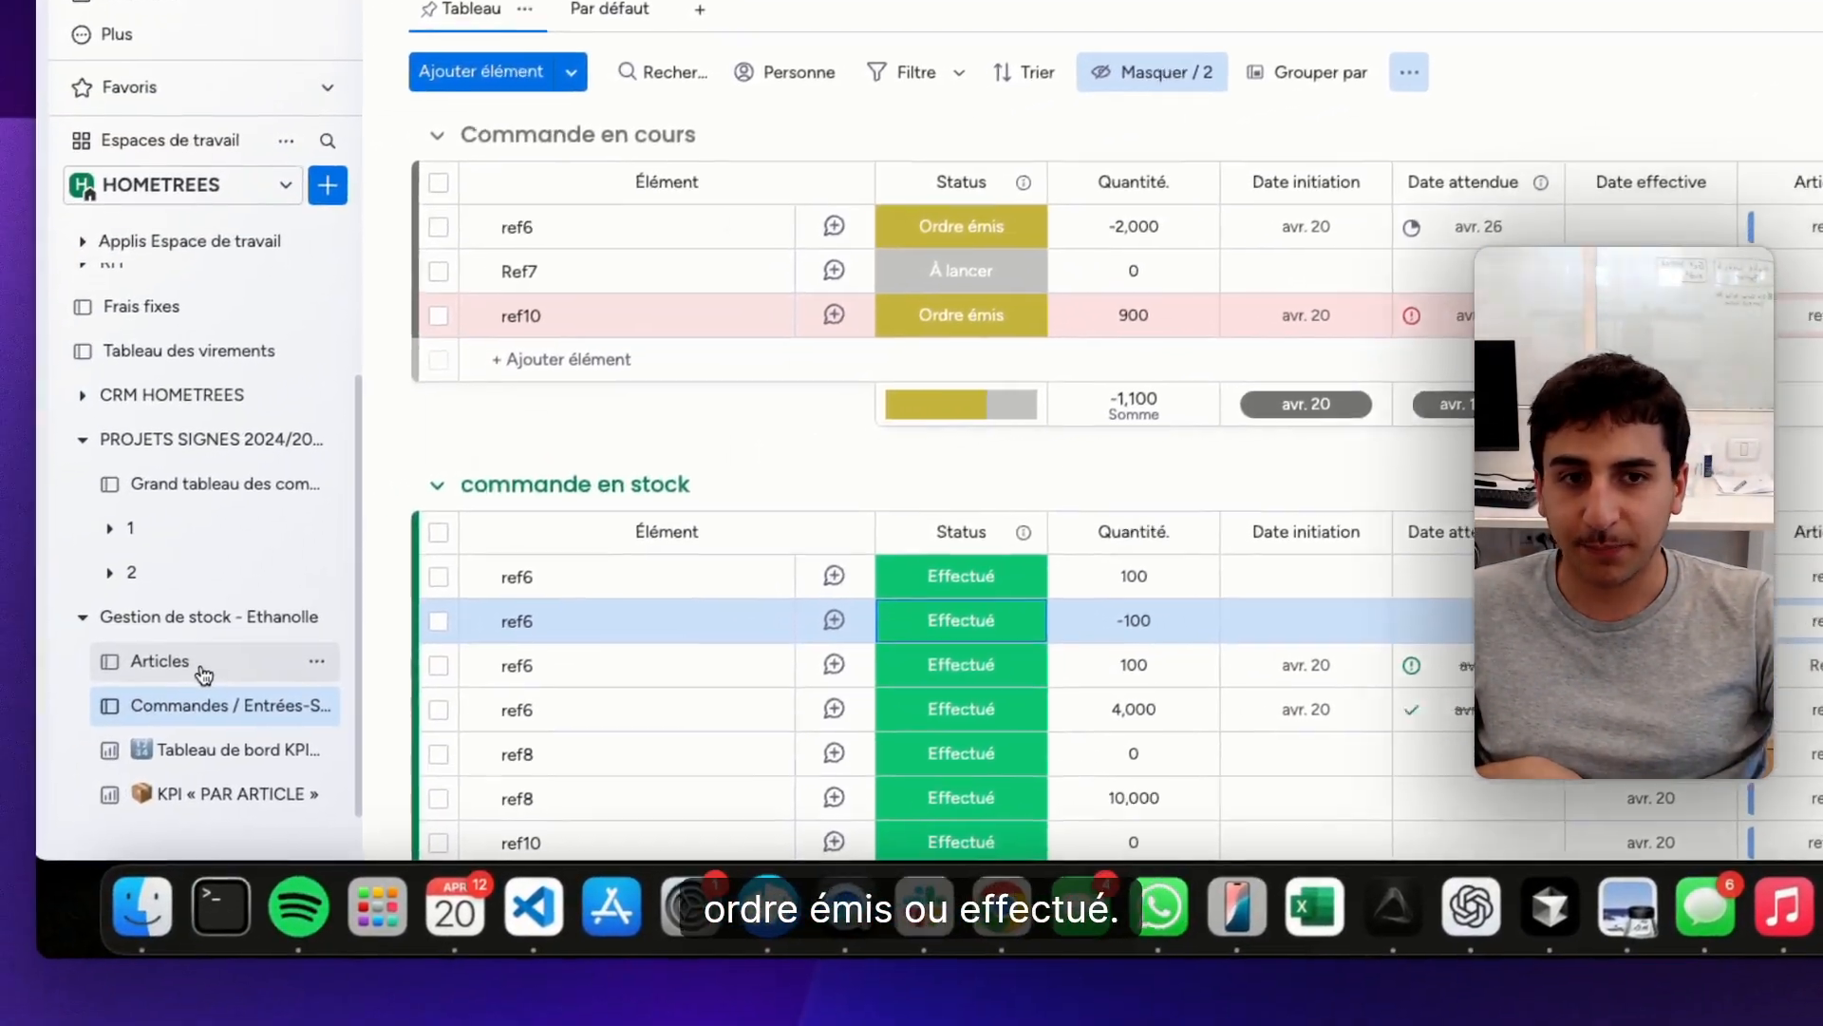
Examine the Articles board and the global KPI dashboard under Gestion de stock
click(203, 667)
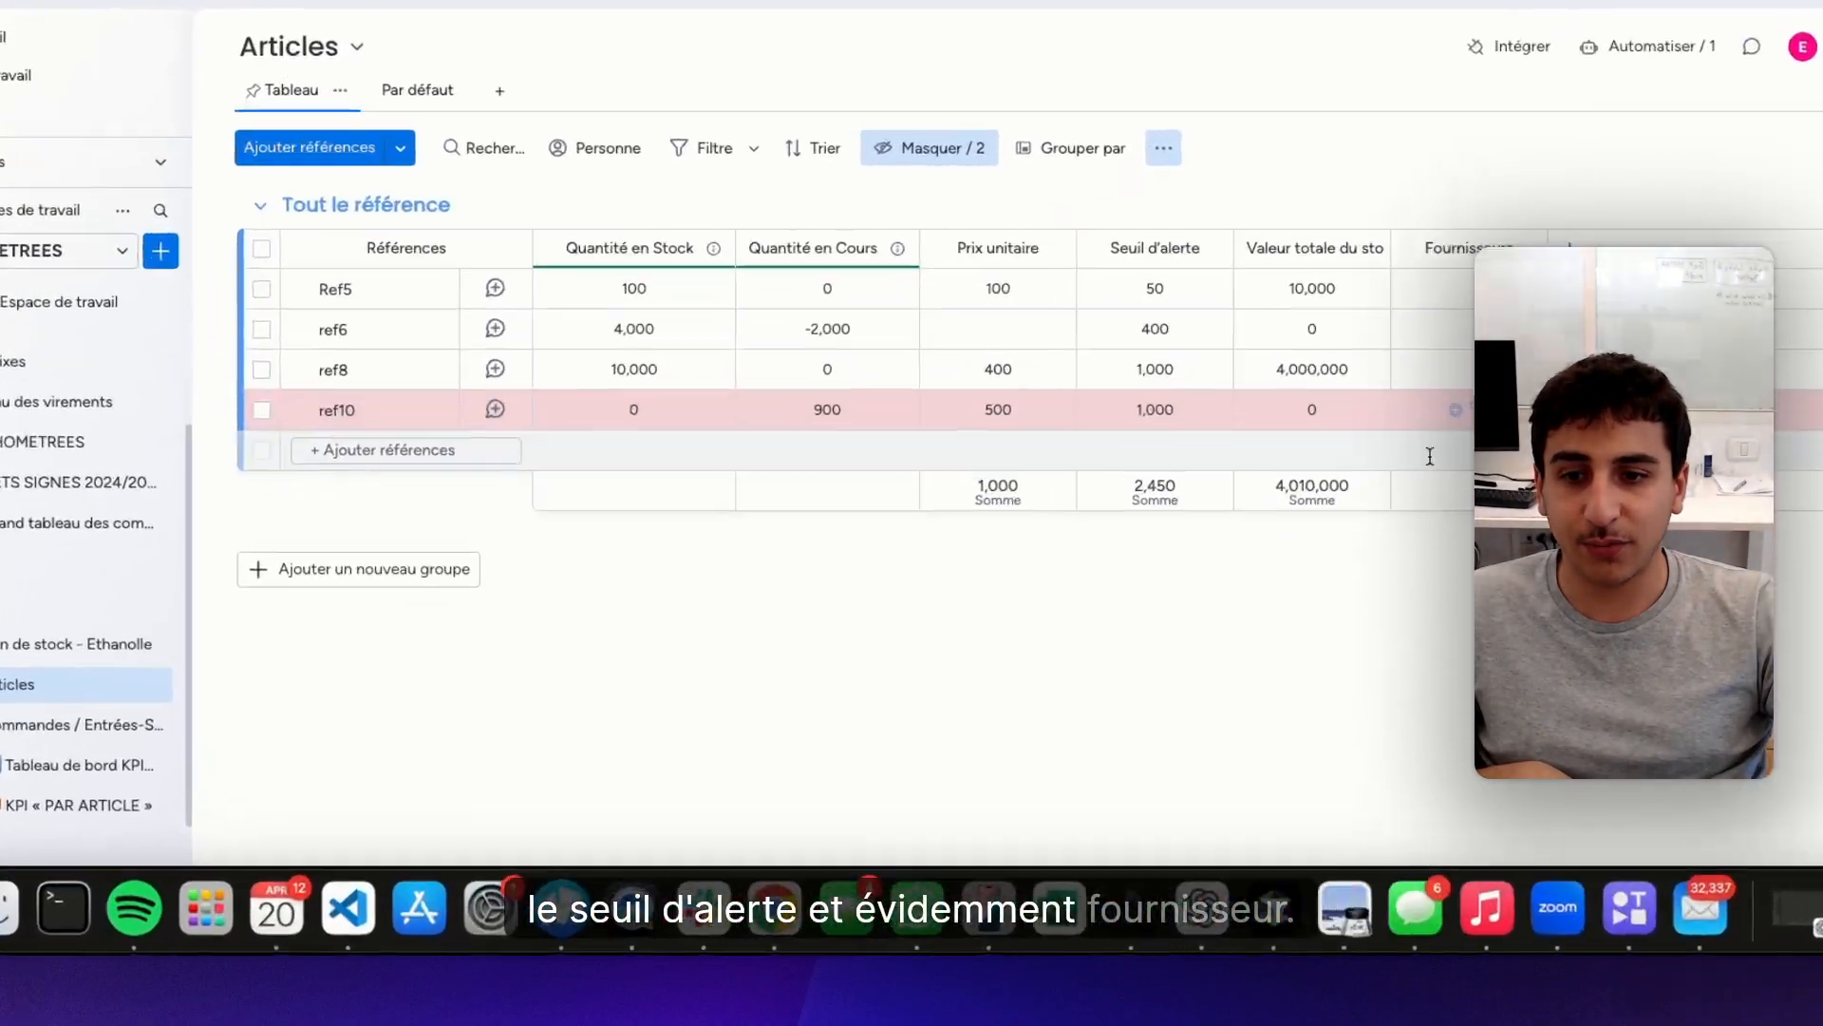
click(176, 816)
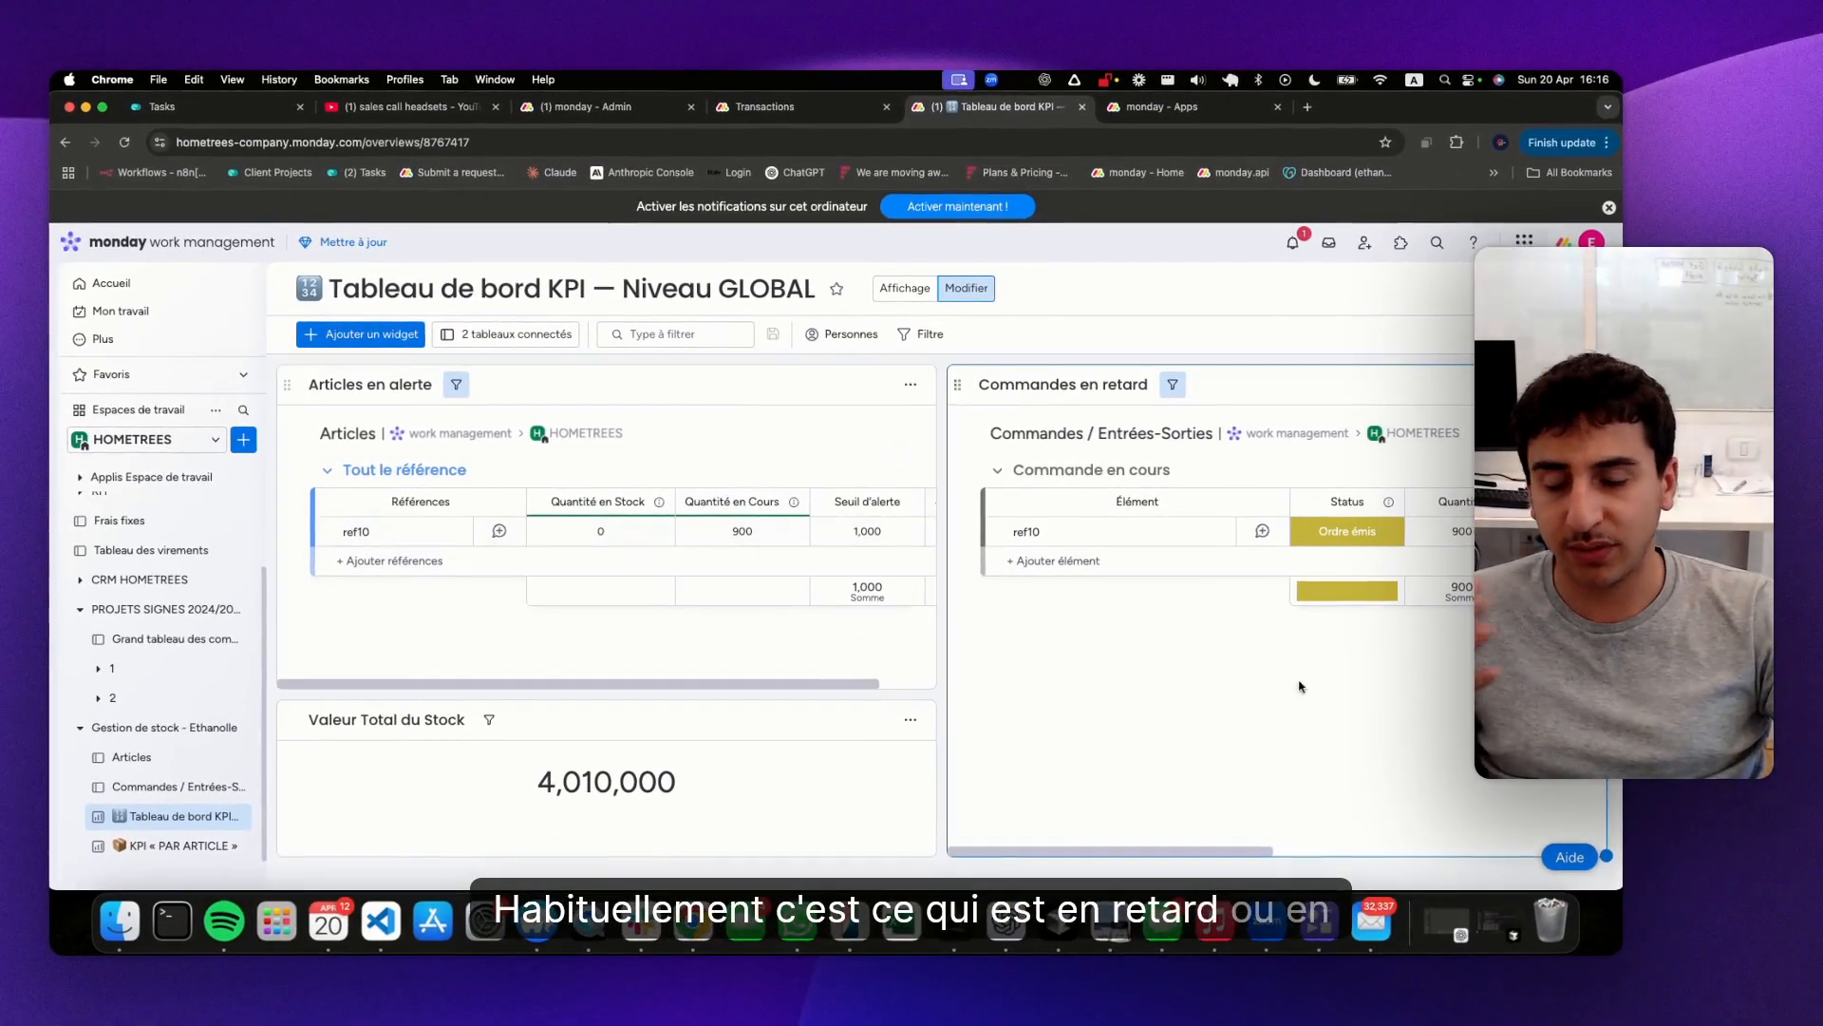
Filter the per-article KPI dashboard on names containing ref10, and close the filter settings
click(140, 845)
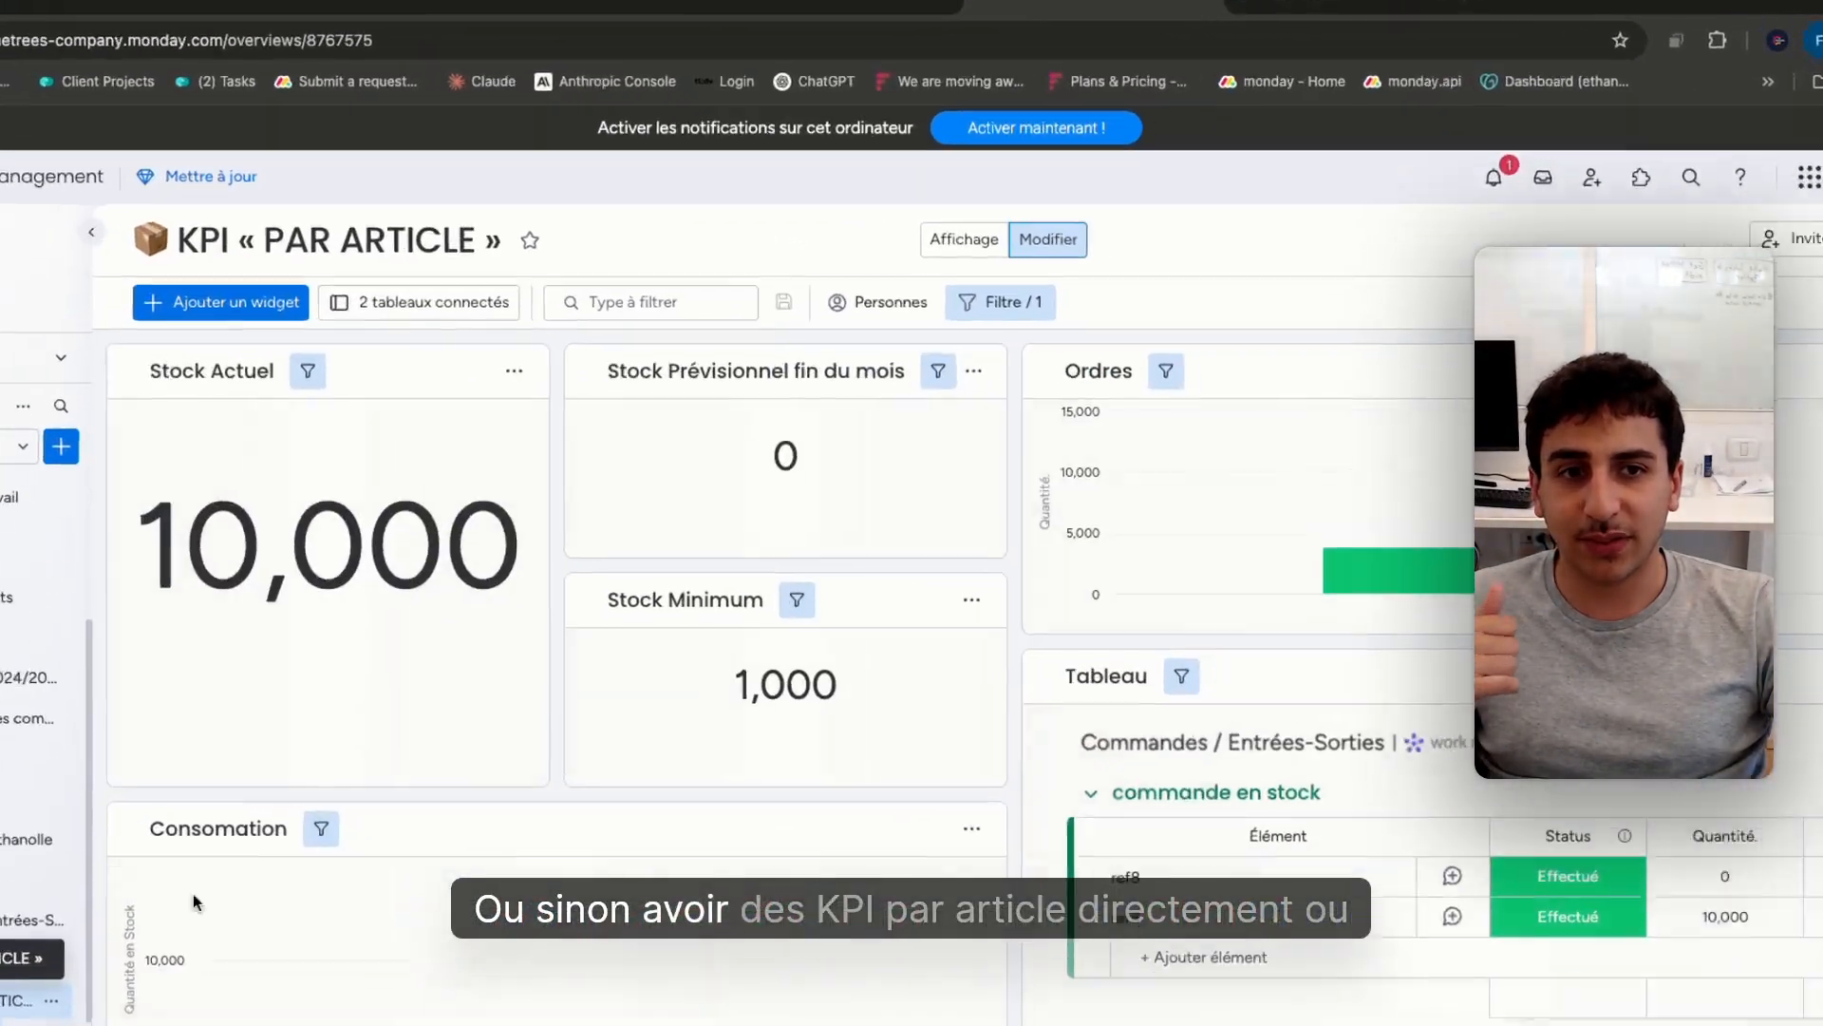
click(1051, 285)
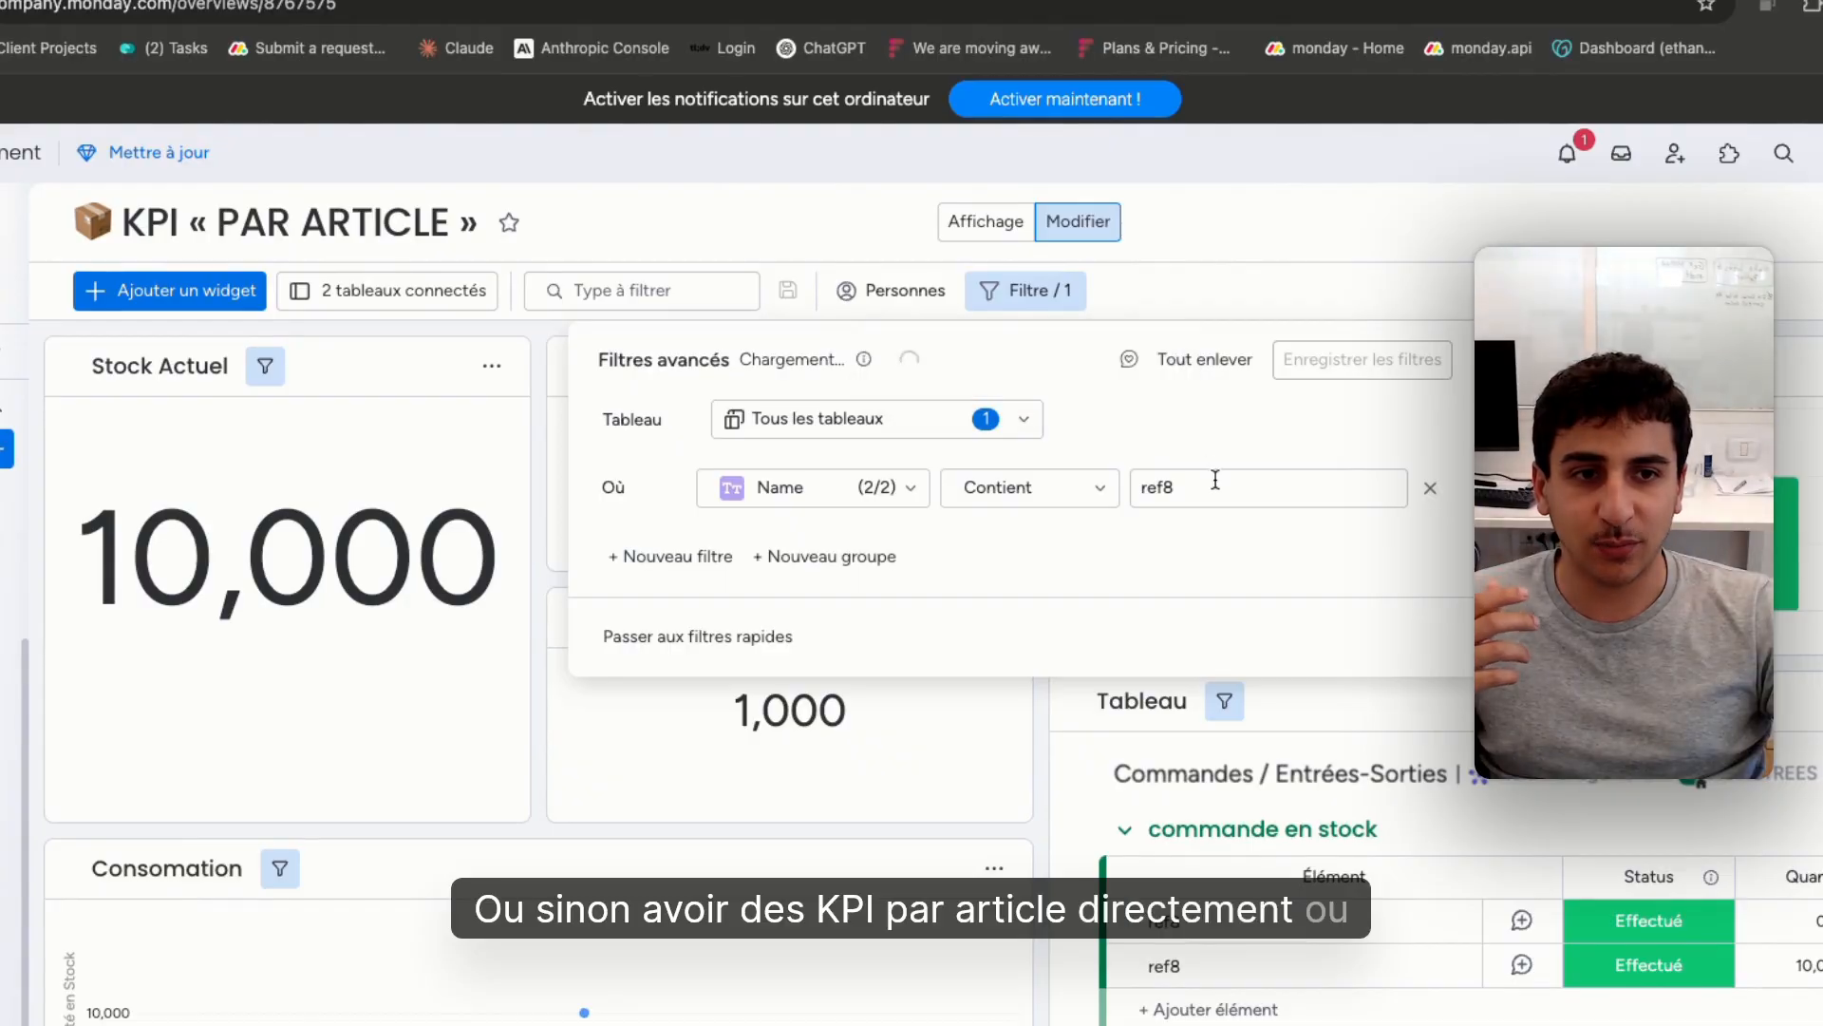
key(BackSpace)
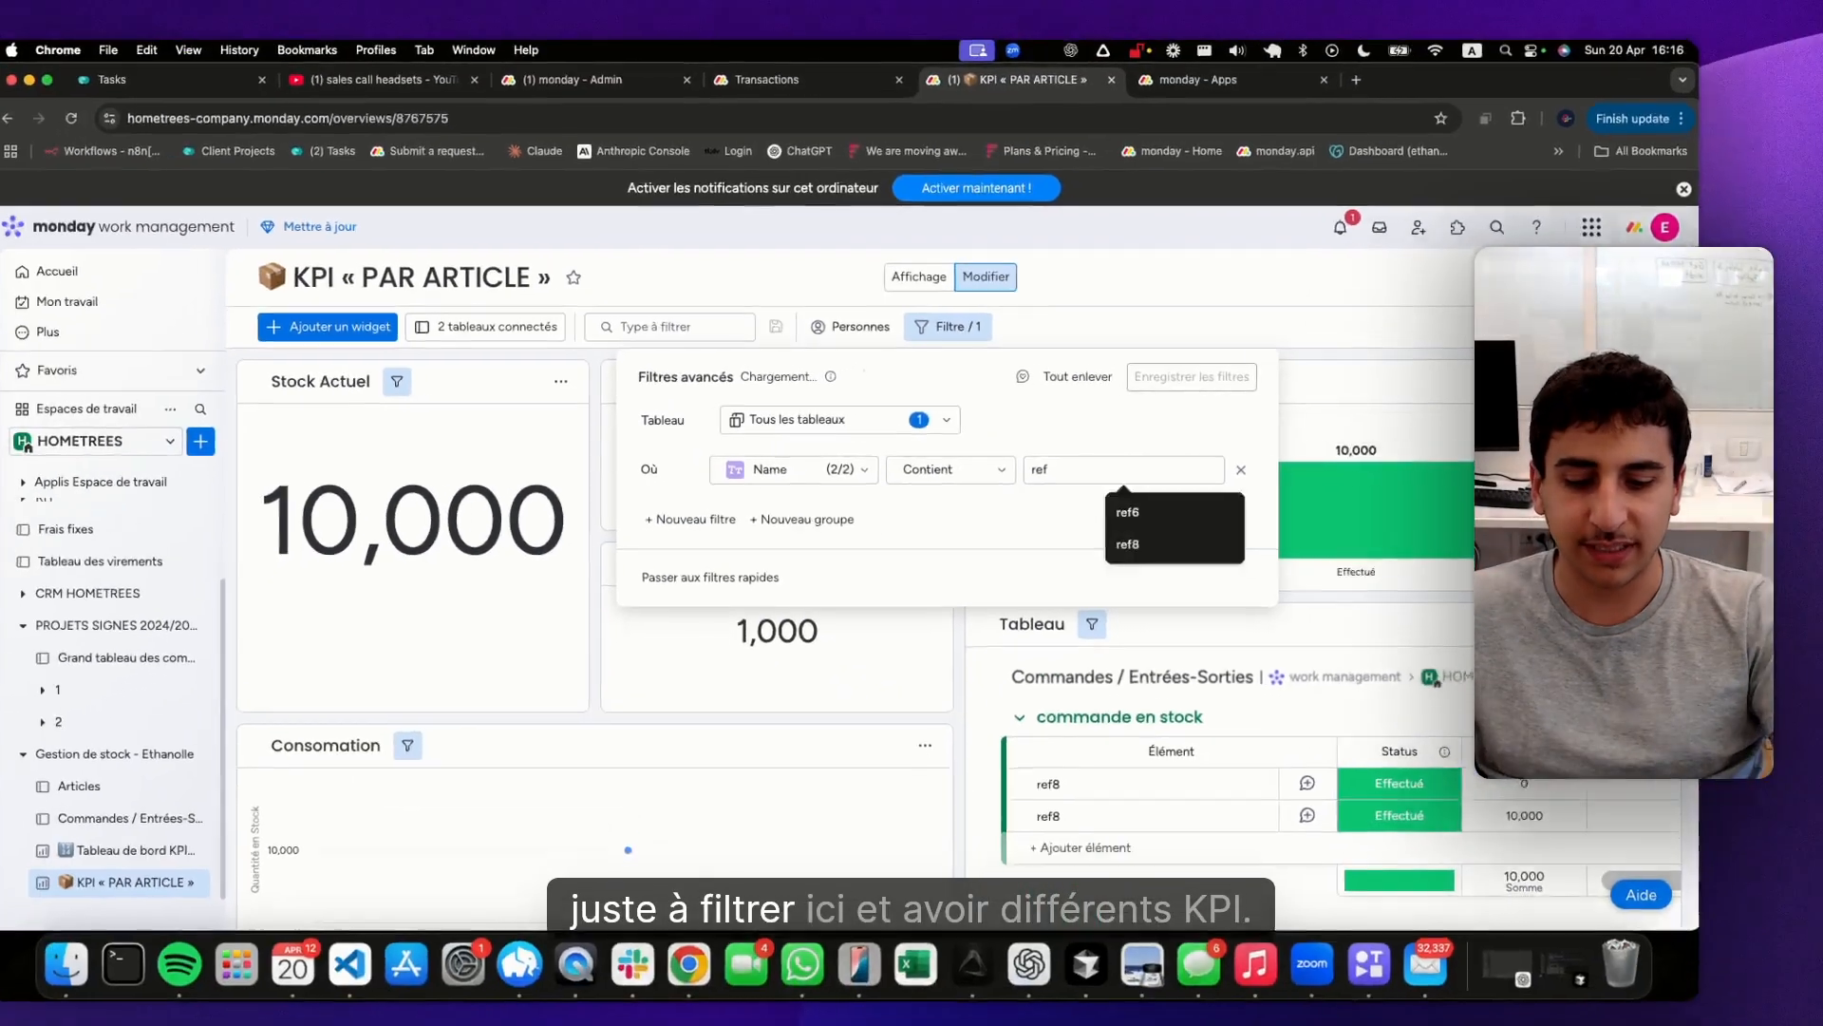
text(10)
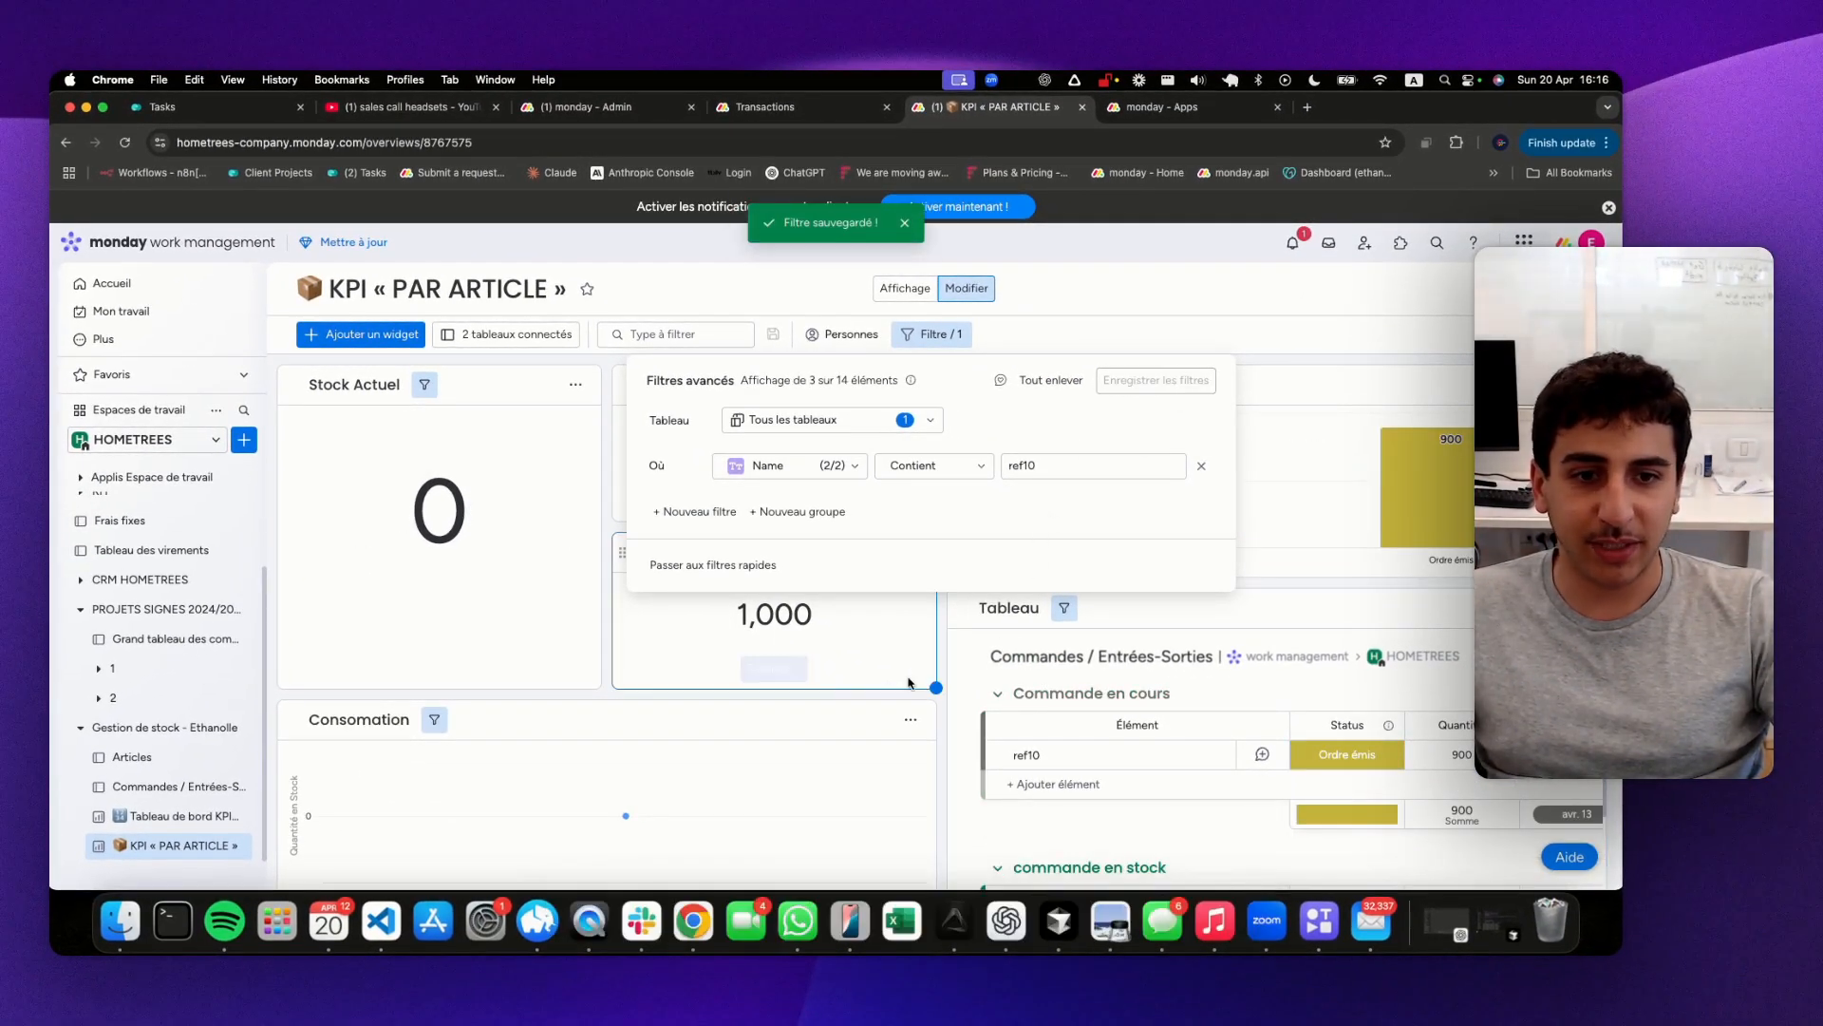
click(480, 676)
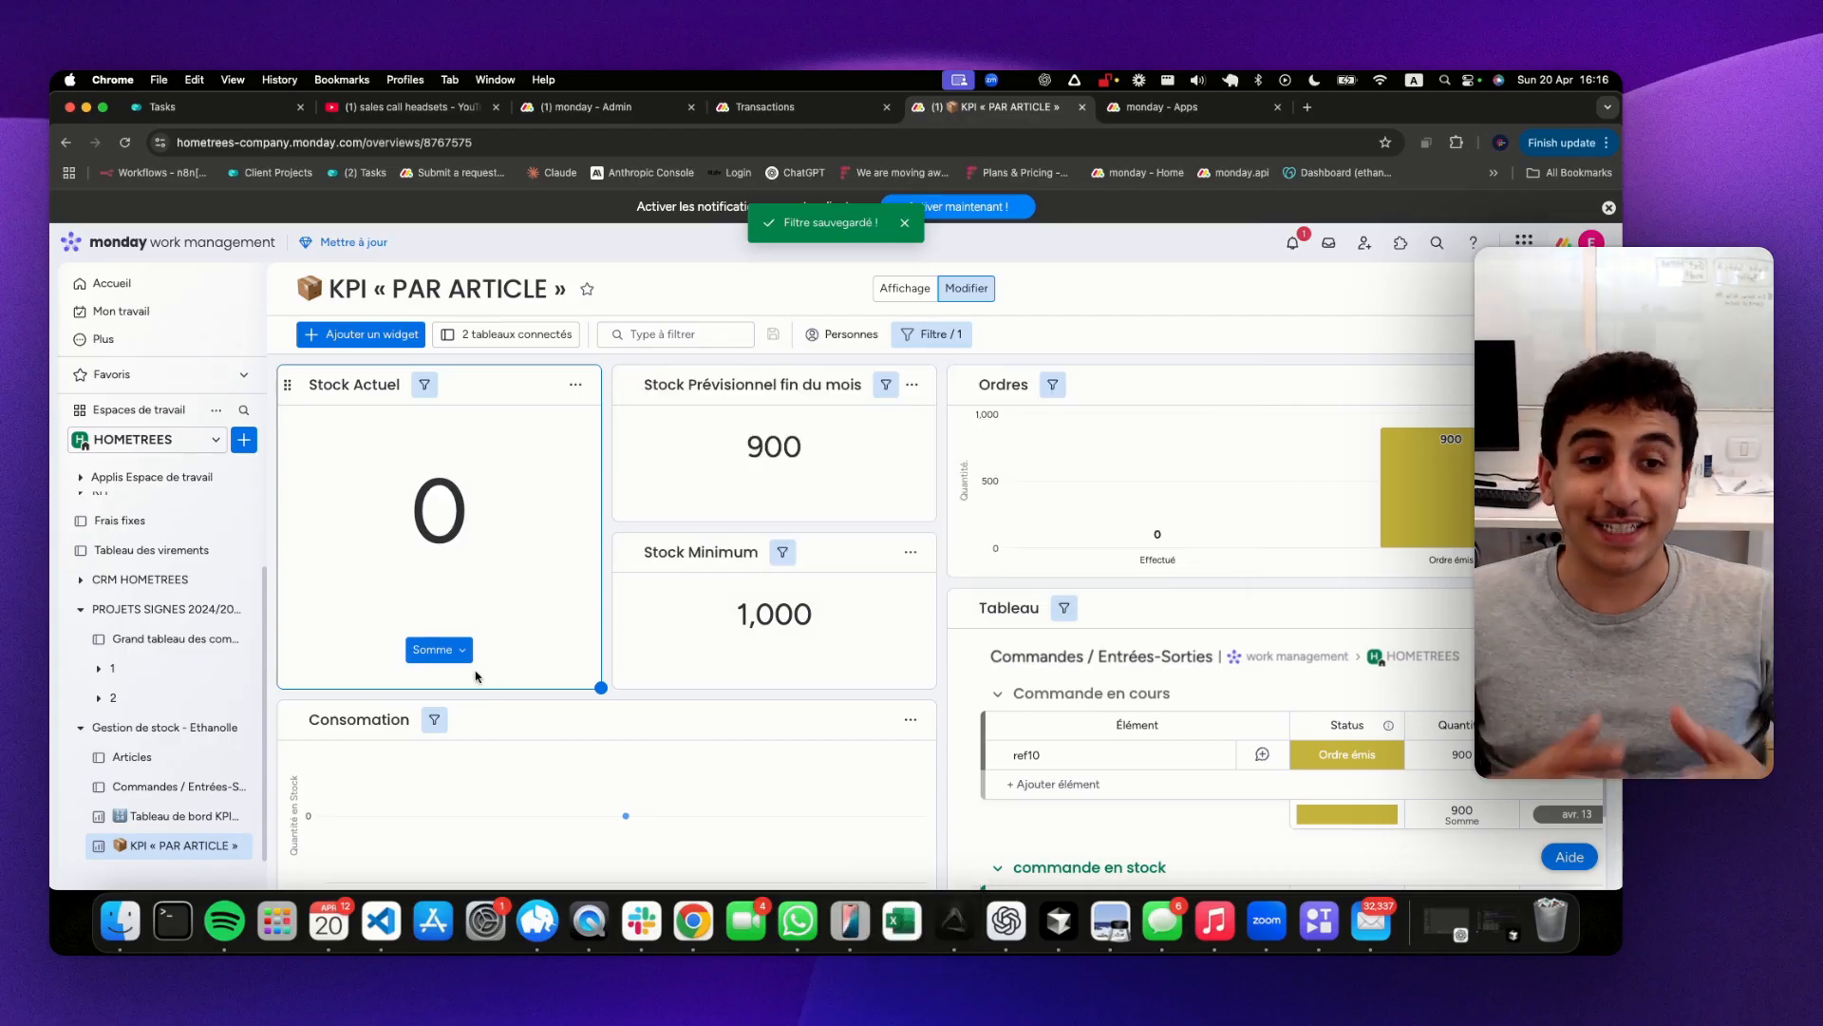